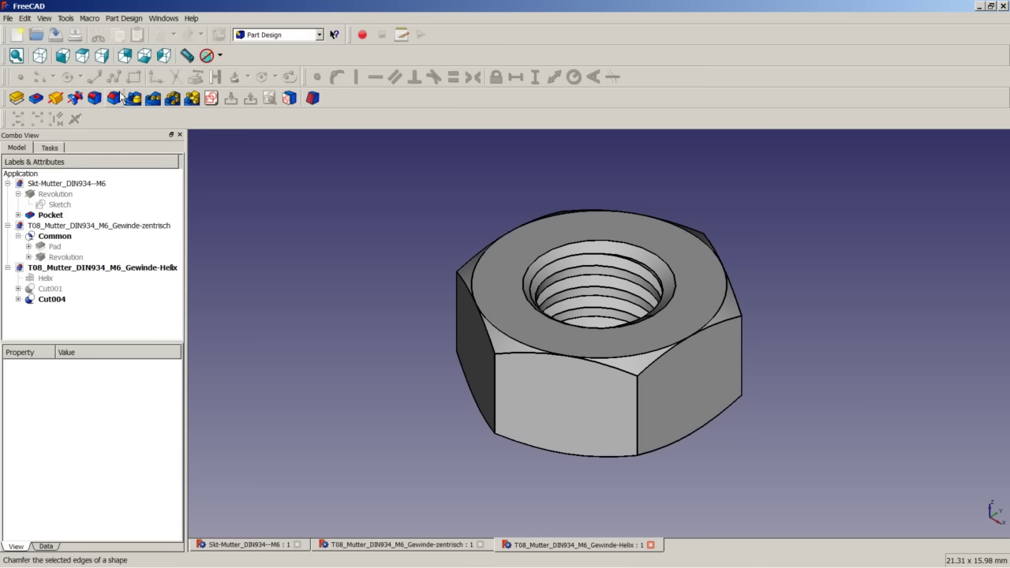
Step: Check the program's version and build information, and close it
{"action": "left_click", "coordinate": [192, 18]}
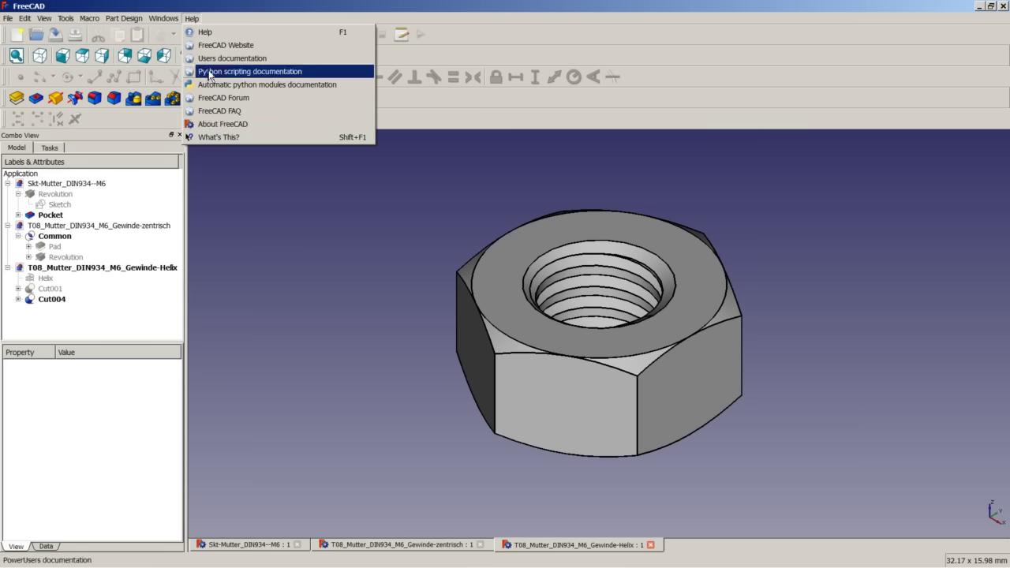
{"action": "left_click", "coordinate": [221, 124]}
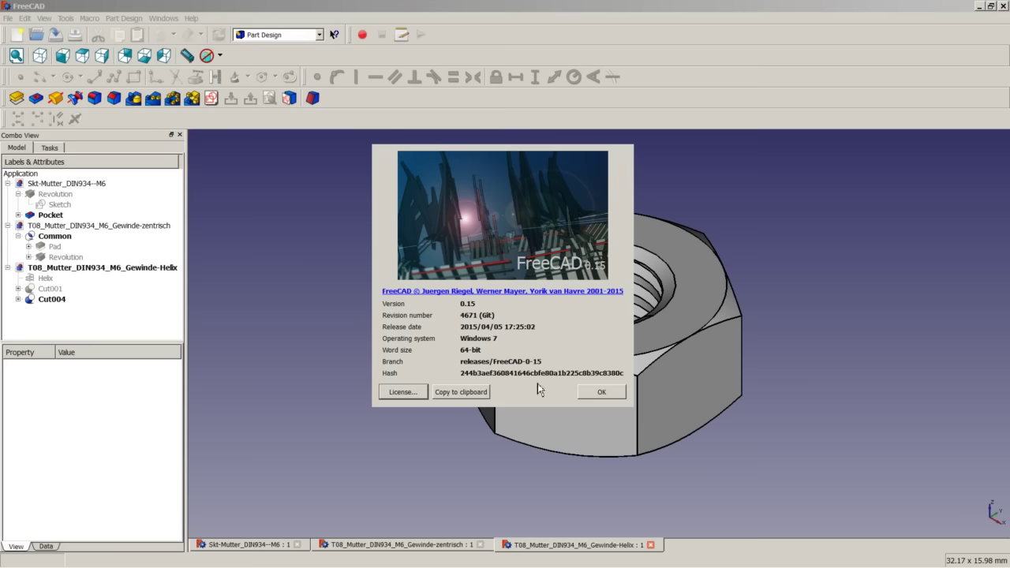
{"action": "left_click", "coordinate": [601, 392]}
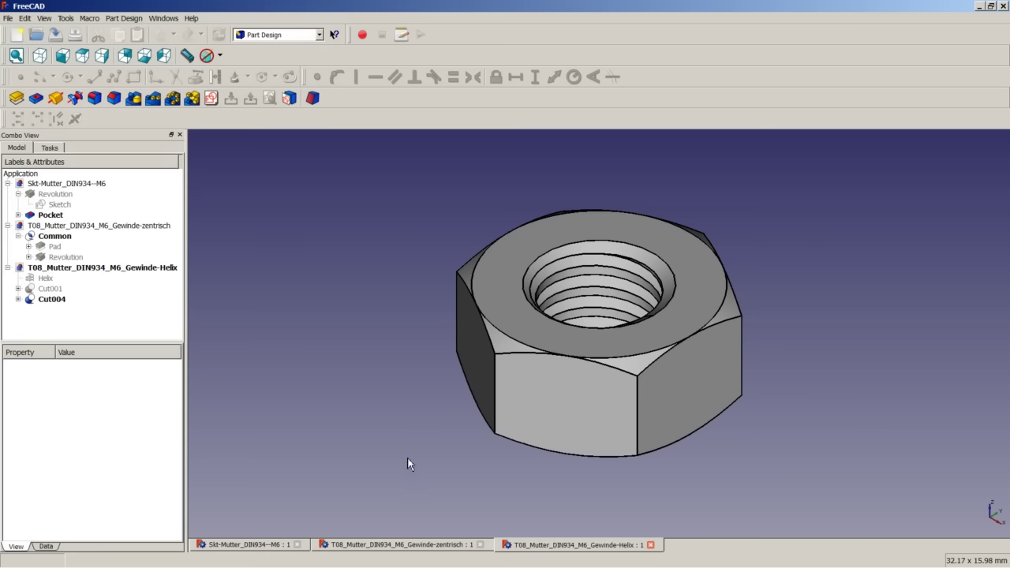
Step: Switch to the Skt-Mutter_DIN934--M6 document and inspect the nut's base Sketch and Revolution in the model tree
{"action": "left_click", "coordinate": [263, 546]}
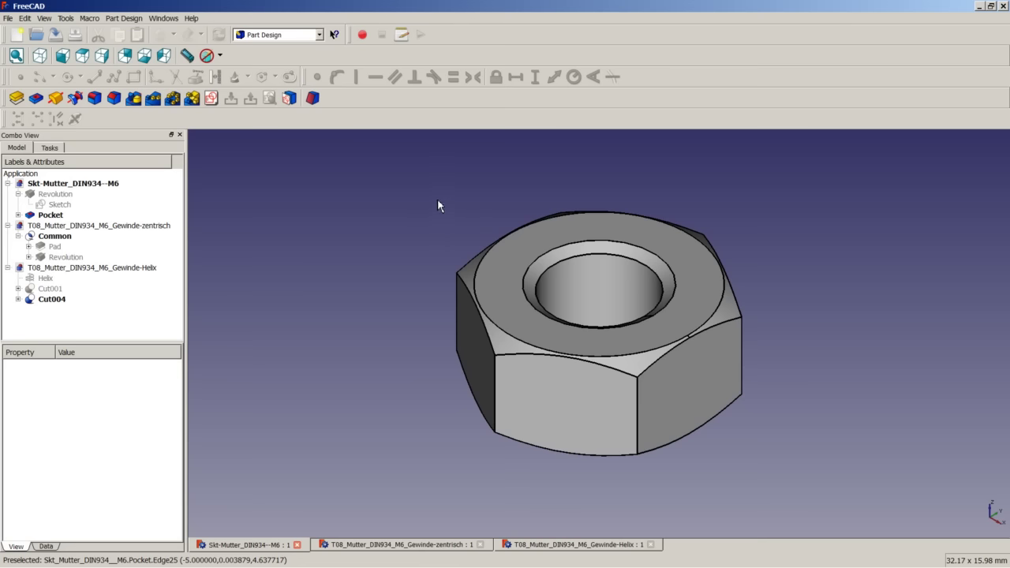
{"action": "left_click", "coordinate": [69, 206]}
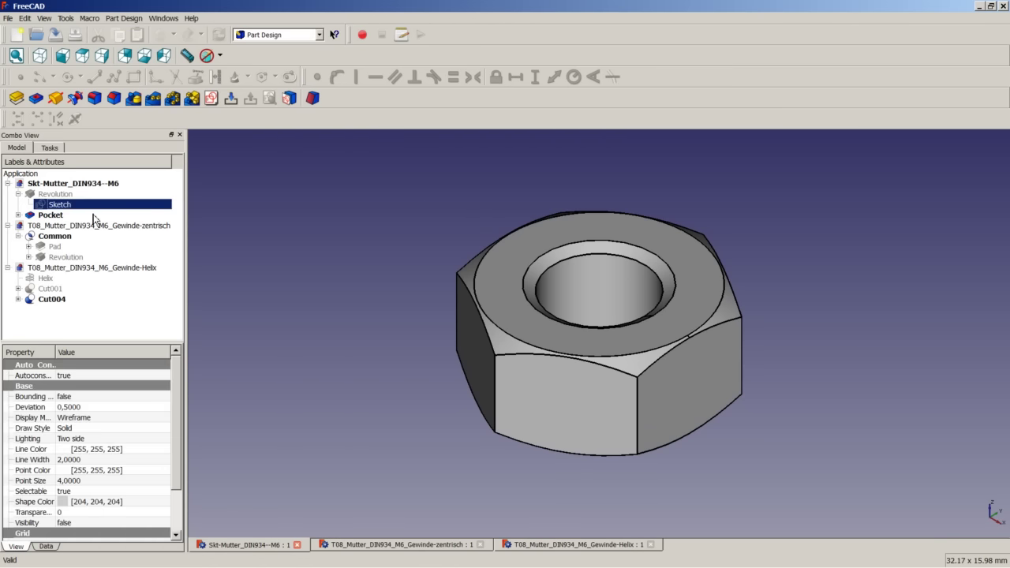
{"action": "left_click", "coordinate": [57, 194]}
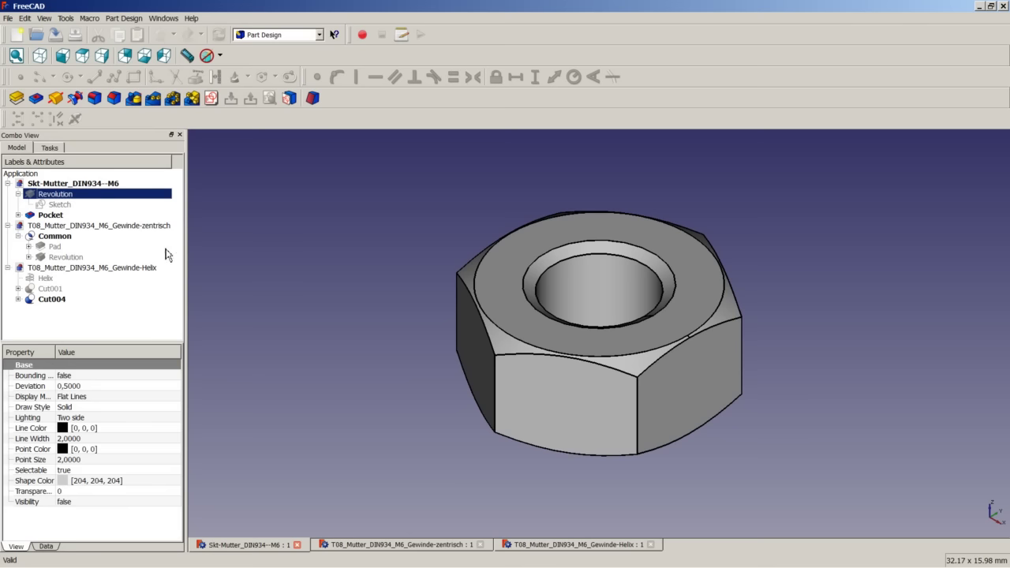
{"action": "left_click", "coordinate": [303, 230]}
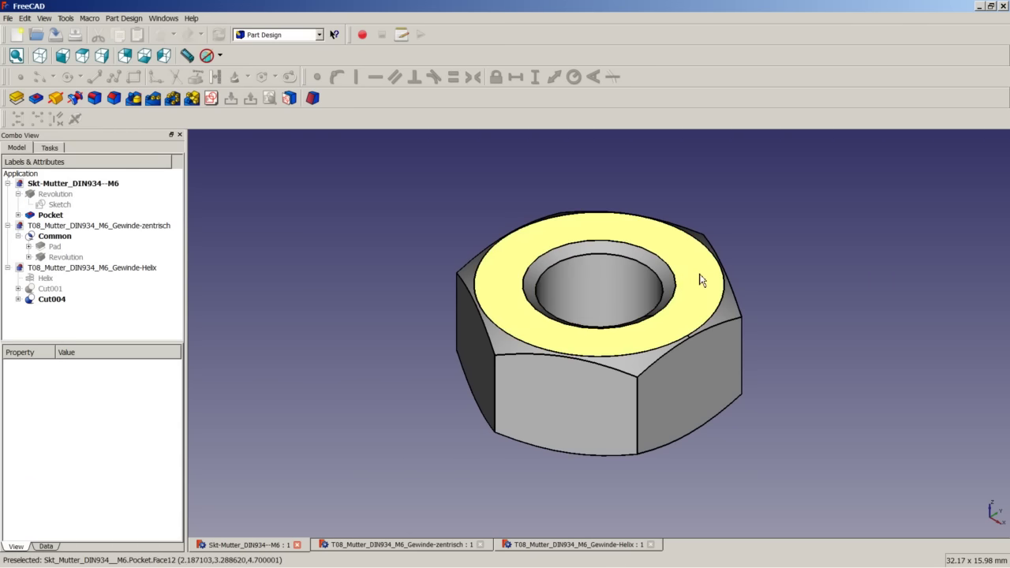
Step: Examine the plain nut's hexagonal sides, end faces, chamfers and bore from several directions, ending in a fitted axonometric view
{"action": "middle_click_drag", "start_coordinate": [704, 402], "coordinate": [728, 299]}
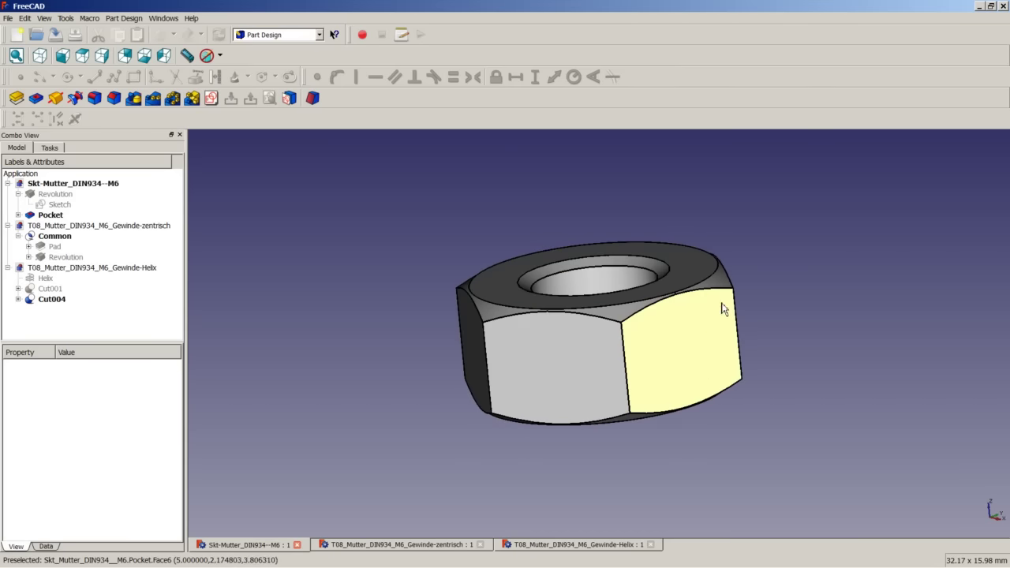
{"action": "middle_click_drag", "start_coordinate": [711, 332], "coordinate": [744, 333]}
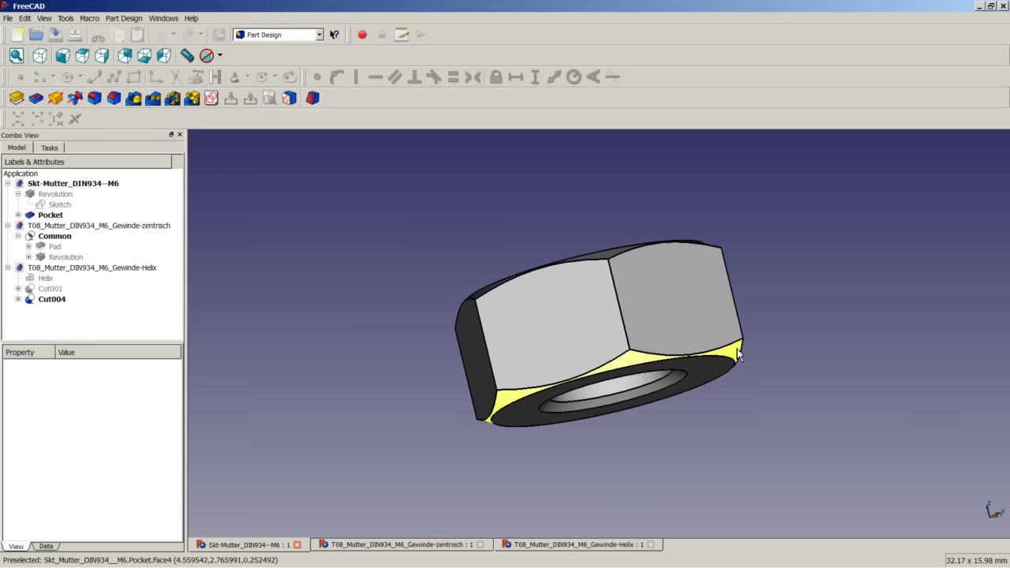
{"action": "middle_click_drag", "start_coordinate": [678, 295], "coordinate": [688, 345]}
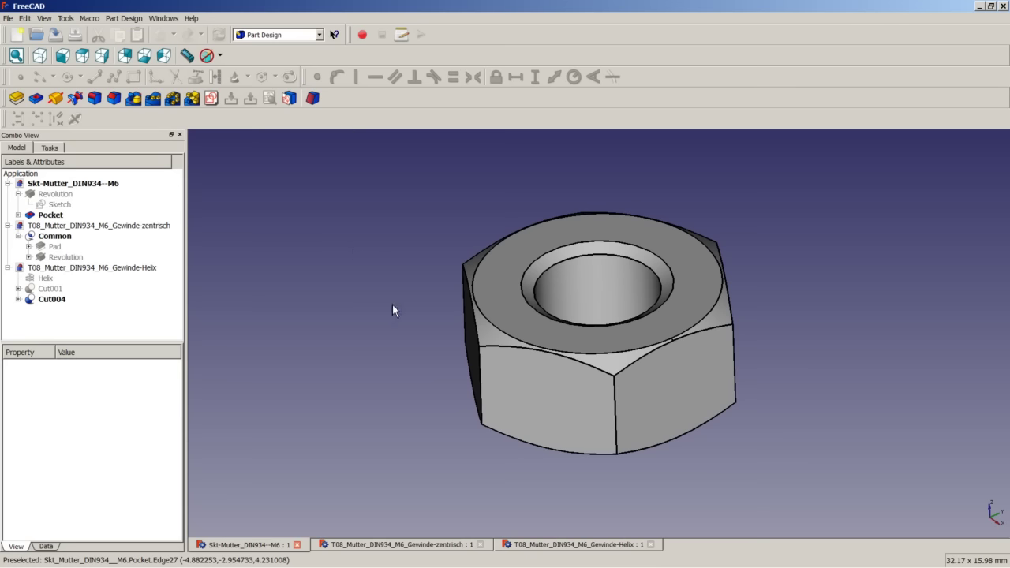
{"action": "left_click", "coordinate": [672, 382]}
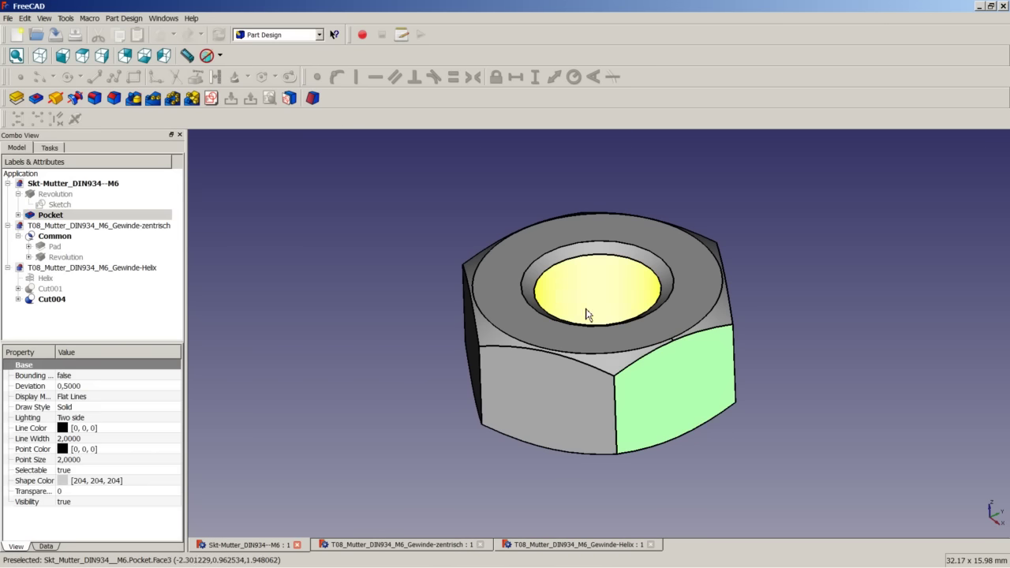
{"action": "middle_click_drag", "start_coordinate": [586, 314], "coordinate": [530, 304]}
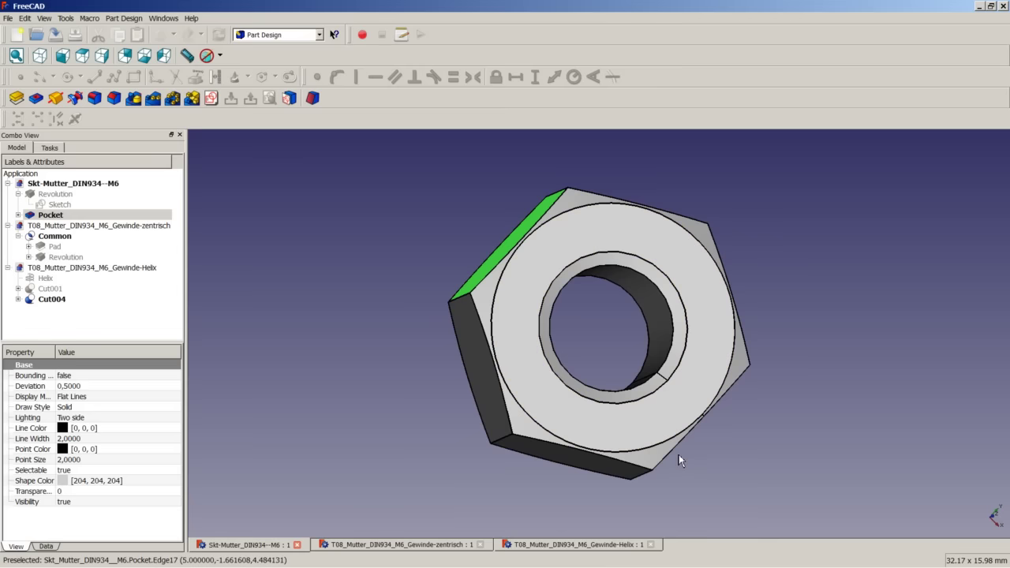
{"action": "left_click", "coordinate": [438, 272]}
{"action": "middle_click_drag", "start_coordinate": [439, 268], "coordinate": [521, 217]}
{"action": "left_click", "coordinate": [520, 266]}
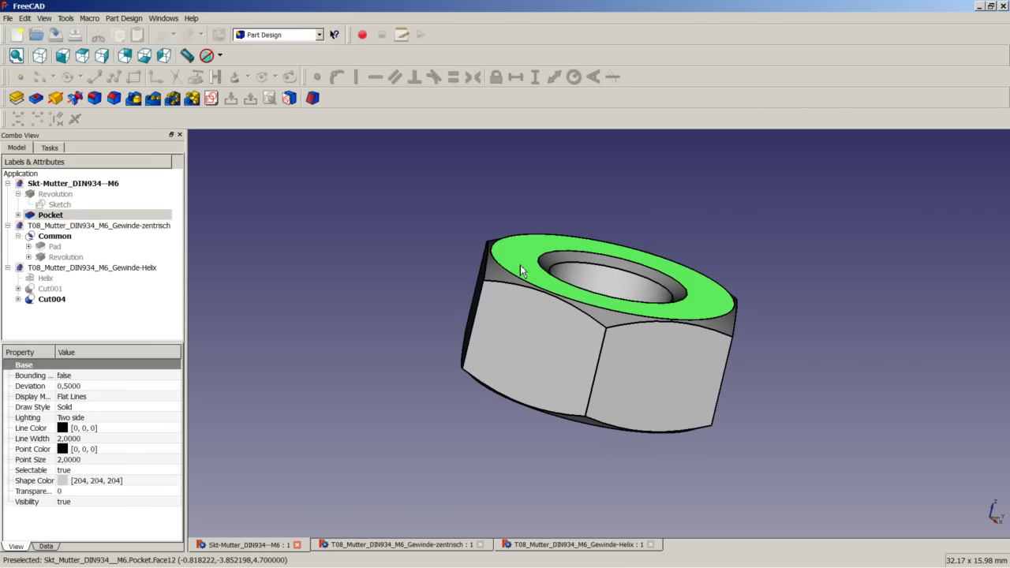
{"action": "middle_click_drag", "start_coordinate": [503, 356], "coordinate": [543, 344]}
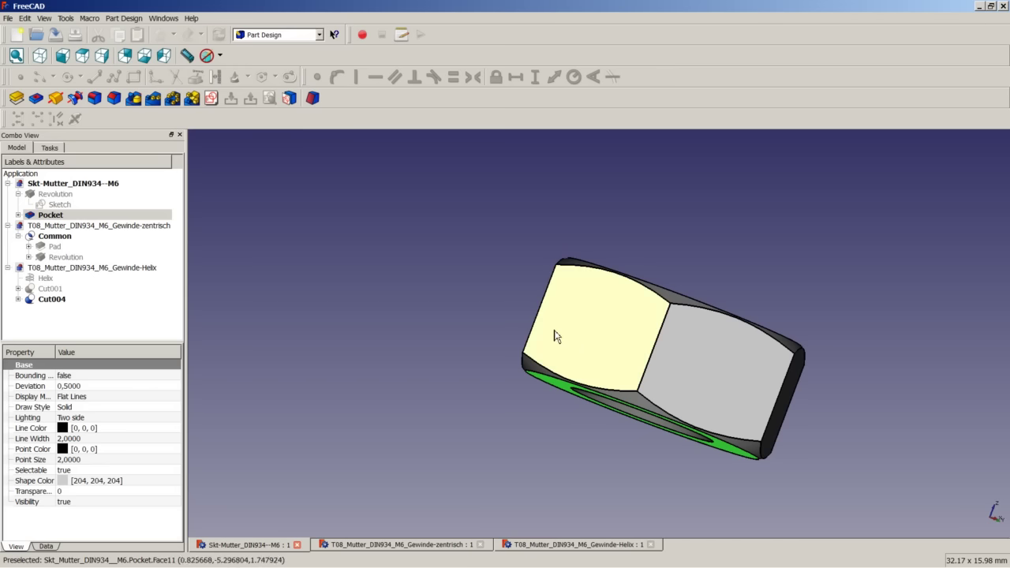
{"action": "left_click", "coordinate": [497, 287]}
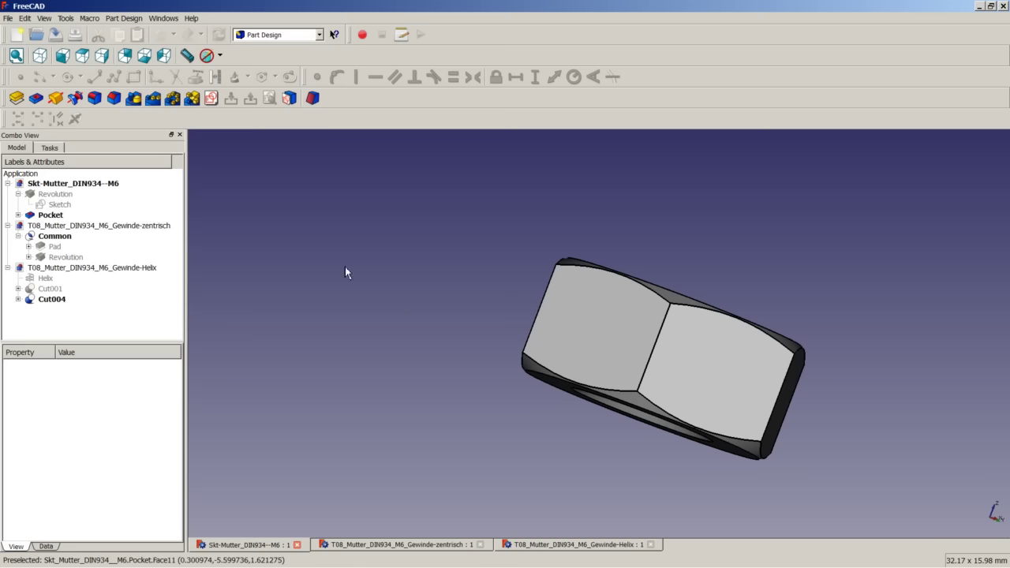
{"action": "left_click", "coordinate": [39, 55]}
{"action": "right_click", "coordinate": [267, 235]}
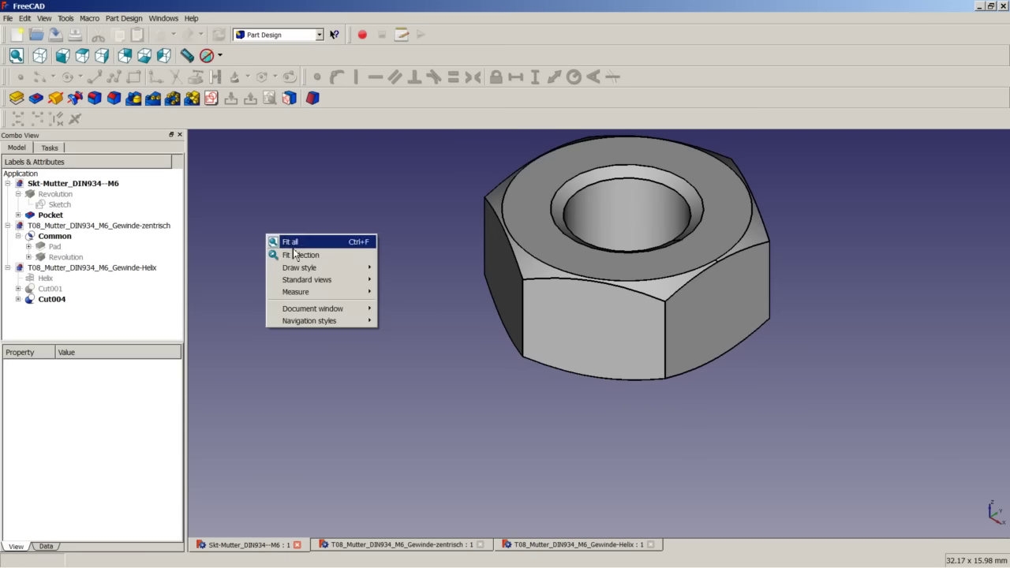
{"action": "left_click", "coordinate": [294, 248]}
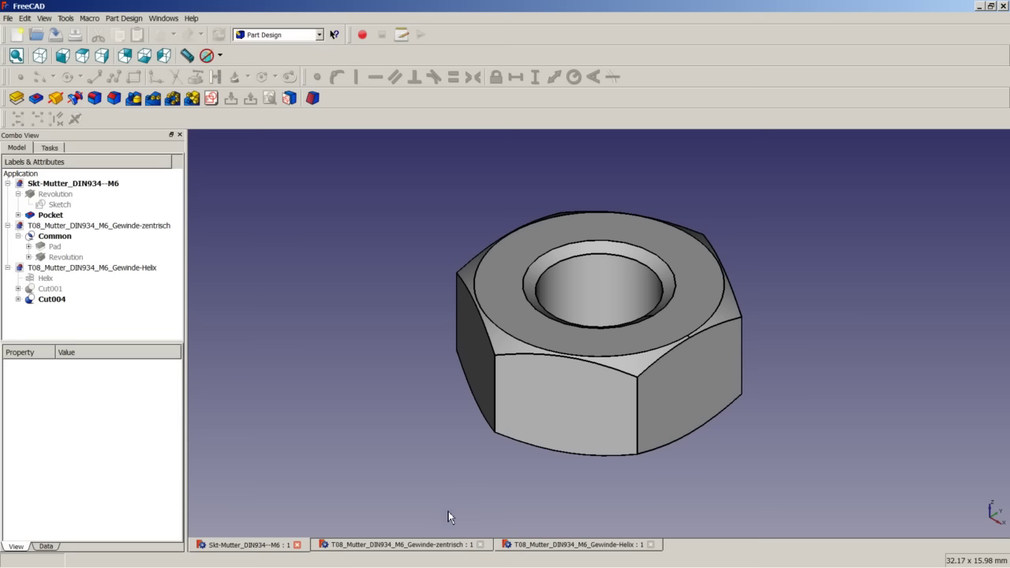
Step: Switch to the T08_Mutter_DIN934_M6_Gewinde-zentrisch document, expand its Revolution feature and hide the Common body
{"action": "left_click", "coordinate": [436, 545]}
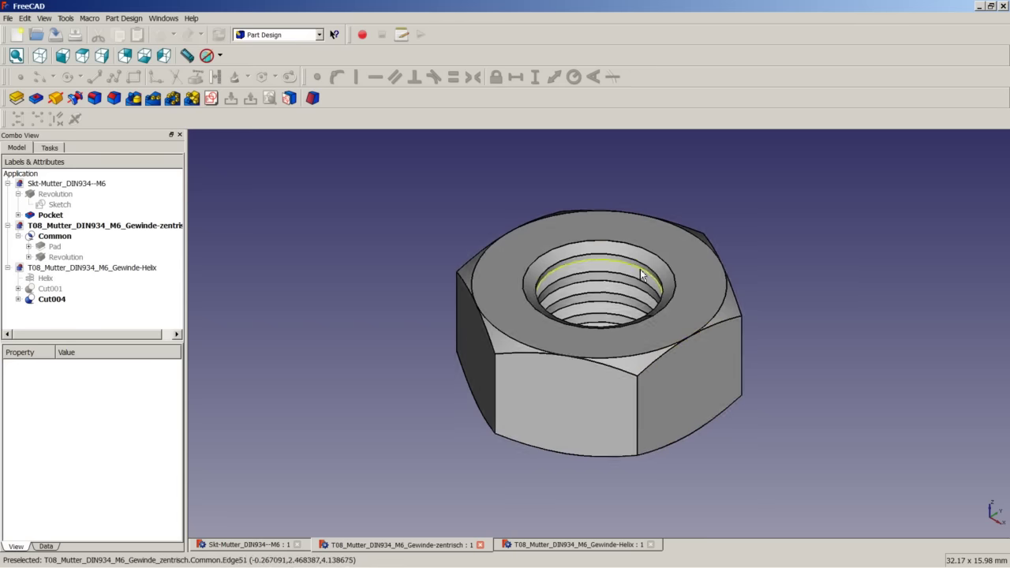
{"action": "left_click", "coordinate": [28, 258]}
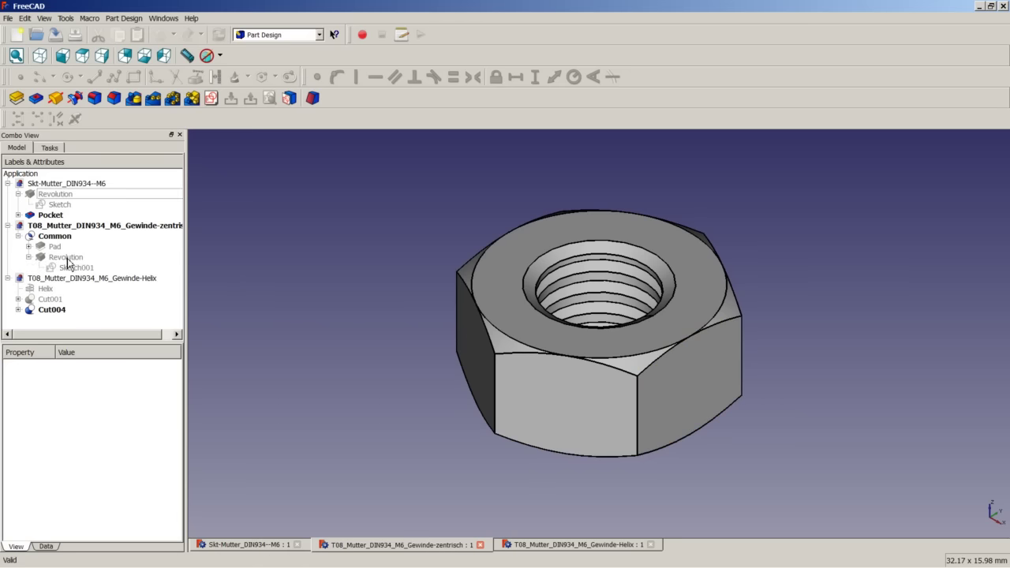
{"action": "left_click", "coordinate": [61, 239]}
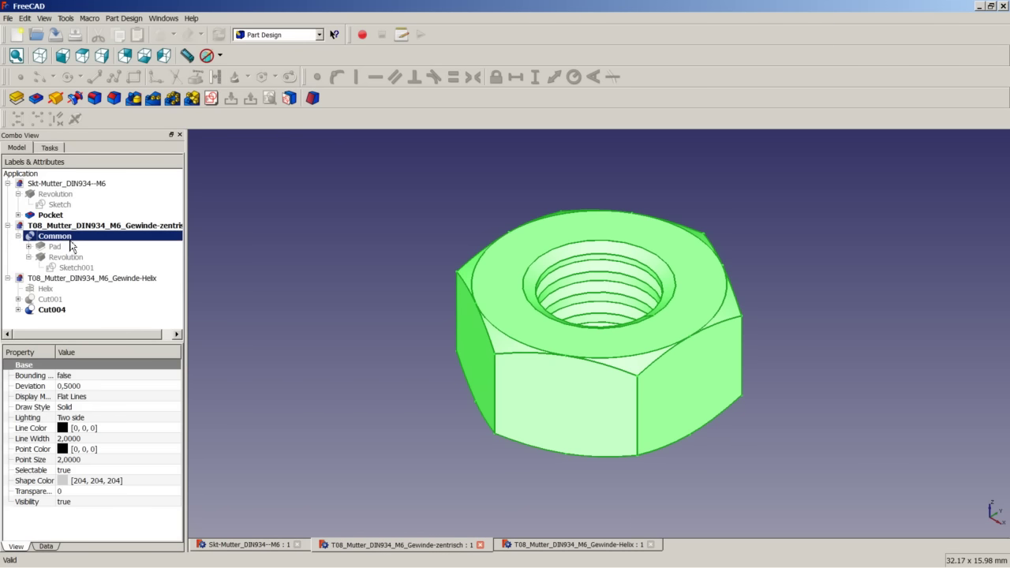
{"action": "right_click", "coordinate": [71, 236]}
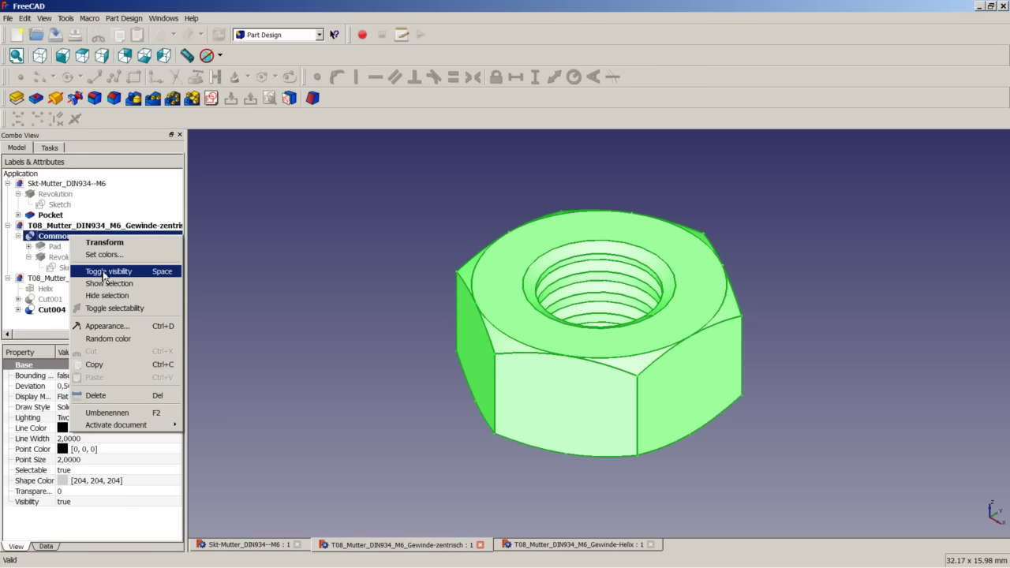
{"action": "left_click", "coordinate": [96, 272]}
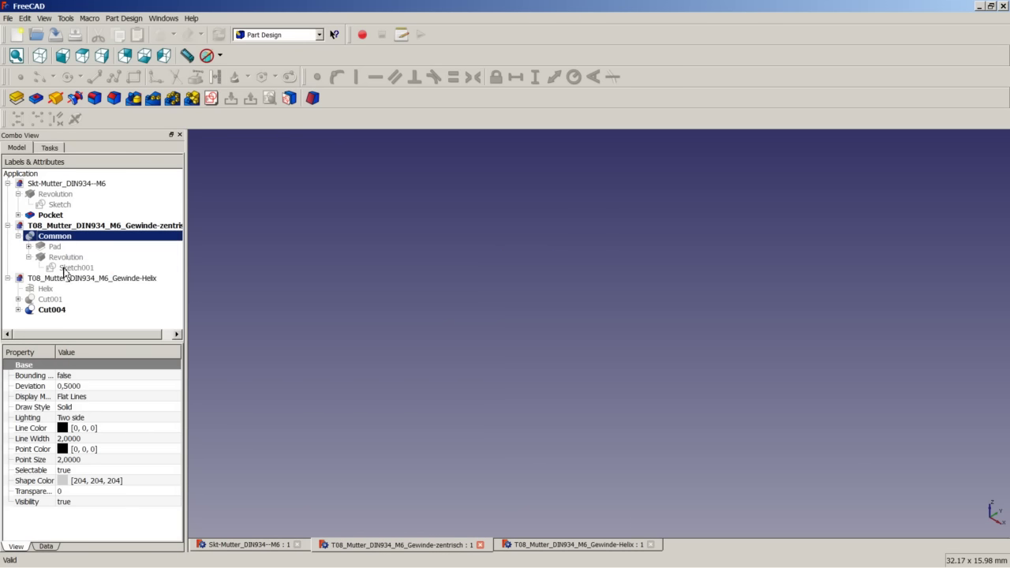
Step: Open Sketch001 under the Revolution for editing, examine the constrained thread profile up close, and close the sketch
{"action": "right_click", "coordinate": [67, 268]}
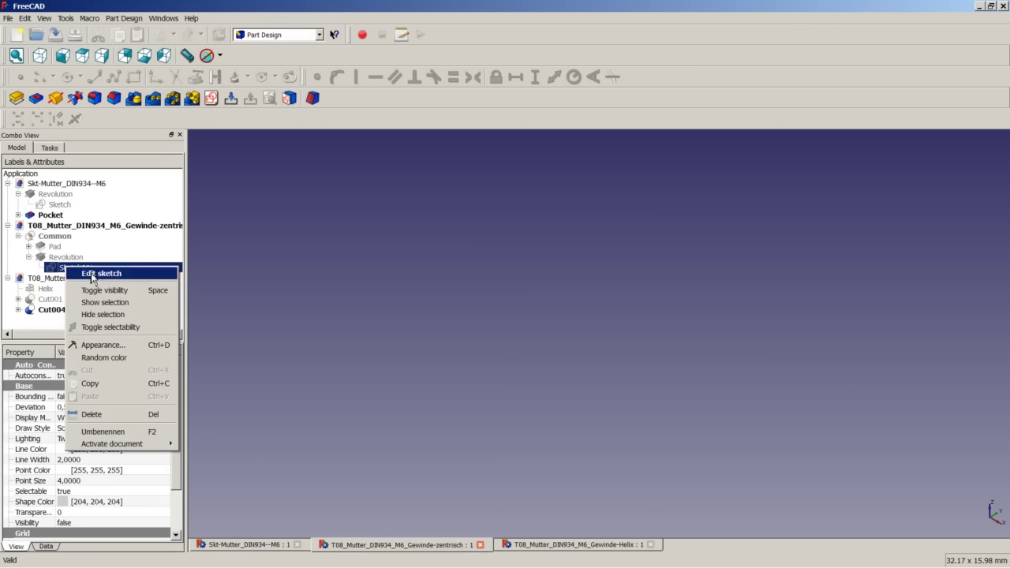
{"action": "left_click", "coordinate": [91, 274]}
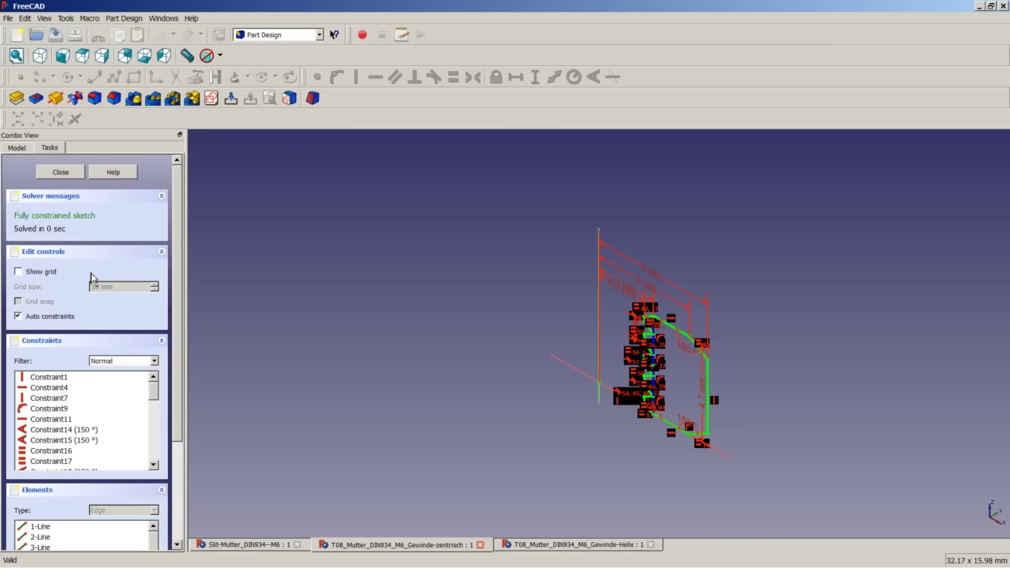
{"action": "scroll", "coordinate": [710, 362], "scroll_direction": "up", "scroll_amount": 1}
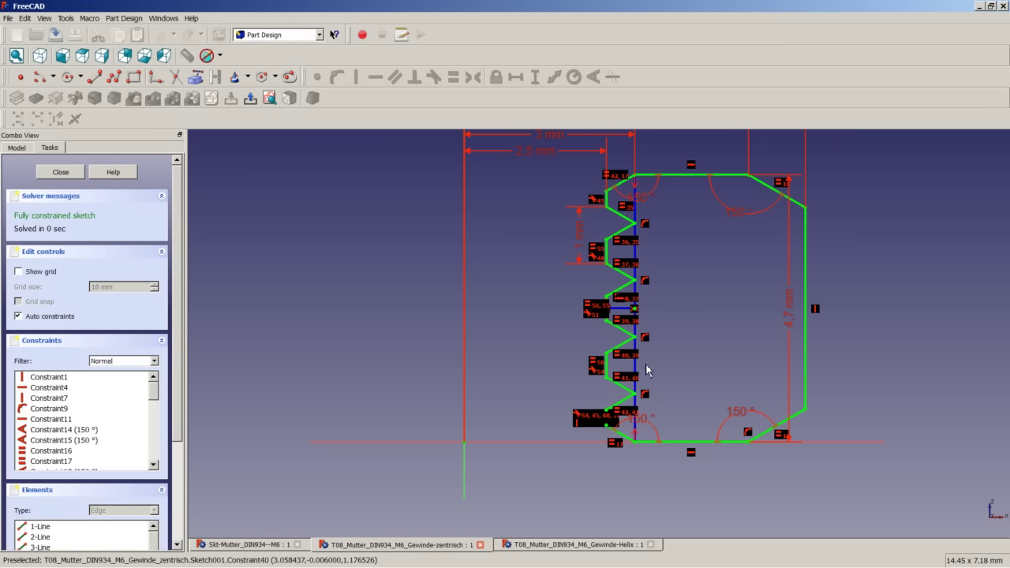
{"action": "left_click", "coordinate": [75, 172]}
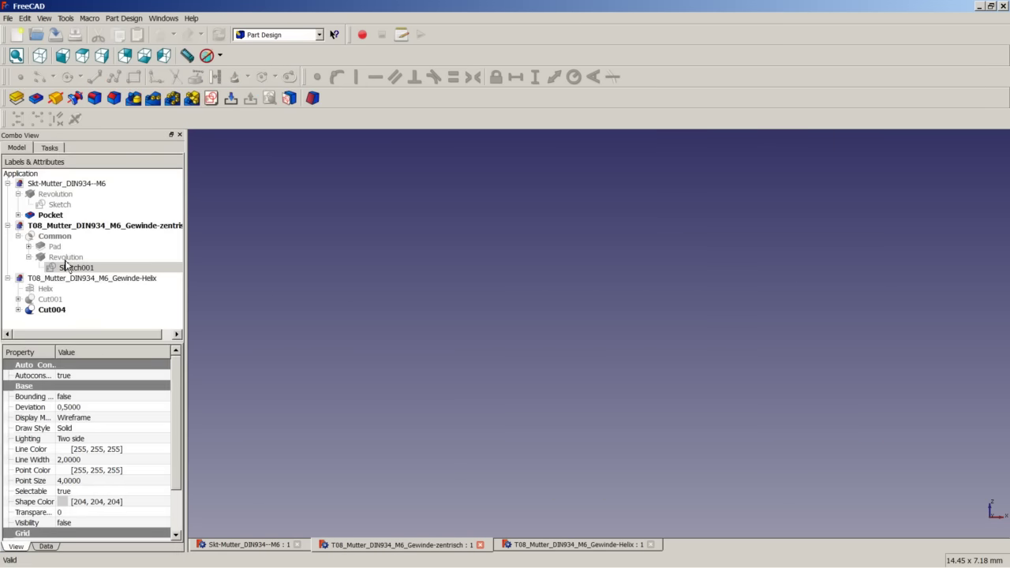
Step: Show the Common body again, collapse its Revolution and inspect the ring-shaped thread in a fitted axonometric view
{"action": "right_click", "coordinate": [49, 236]}
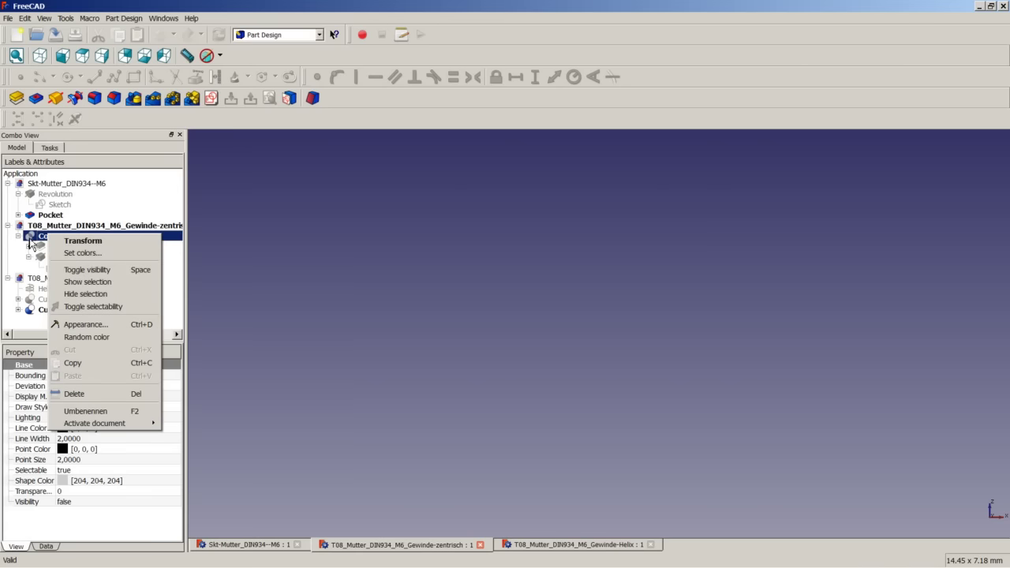
{"action": "left_click", "coordinate": [86, 270]}
{"action": "left_click", "coordinate": [28, 257]}
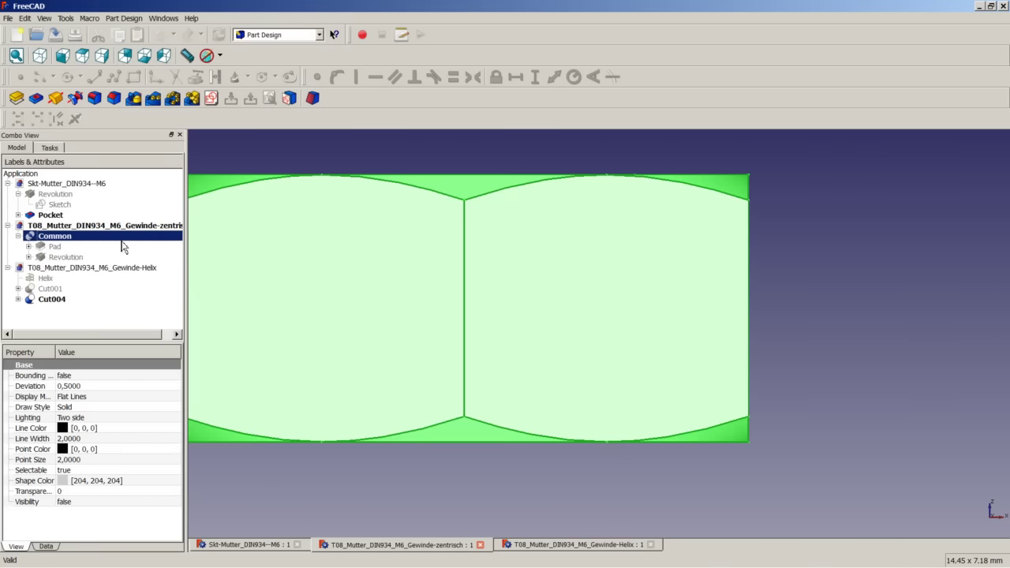
{"action": "left_click", "coordinate": [40, 56]}
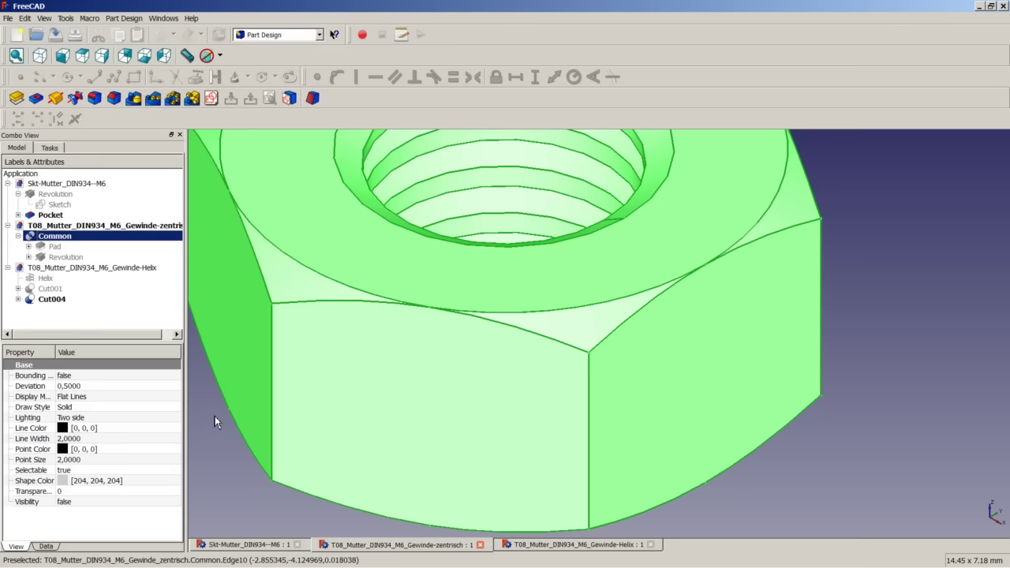
{"action": "right_click", "coordinate": [215, 418]}
{"action": "left_click", "coordinate": [249, 246]}
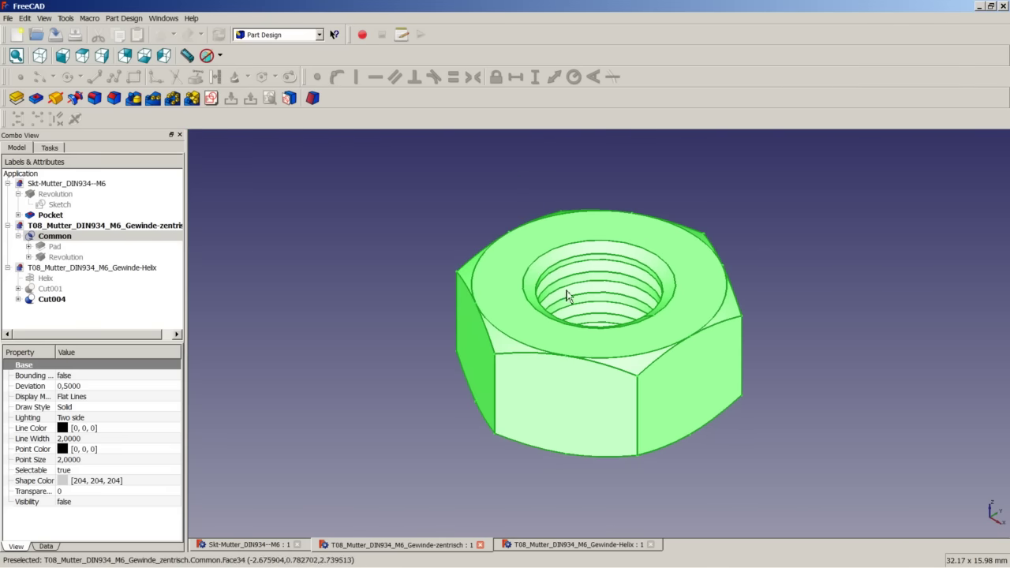
{"action": "left_click", "coordinate": [464, 221]}
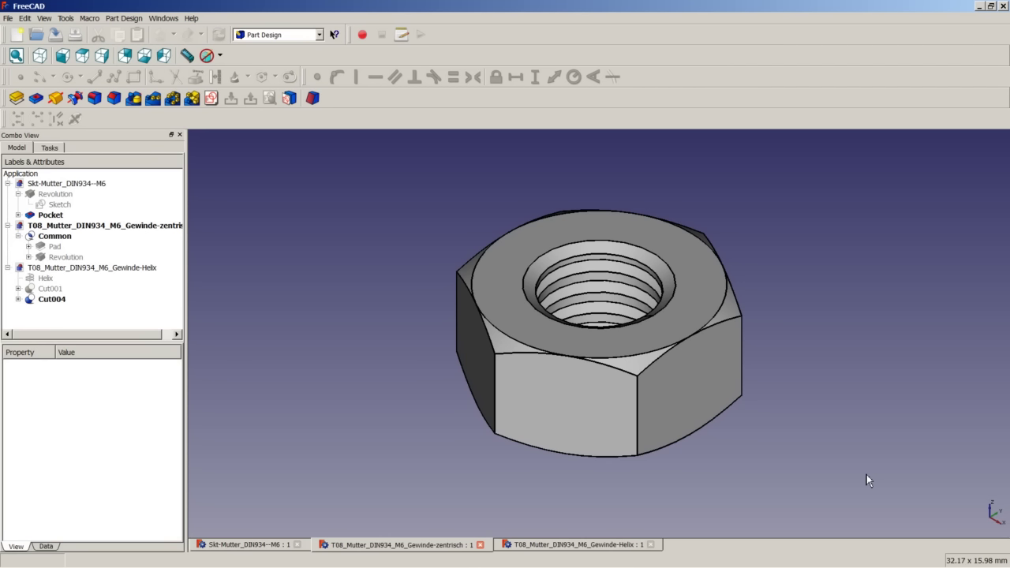
Step: View the nut in T08_Mutter_DIN934_M6_Gewinde-Helix, and close all three open nut documents
{"action": "left_click", "coordinate": [544, 545]}
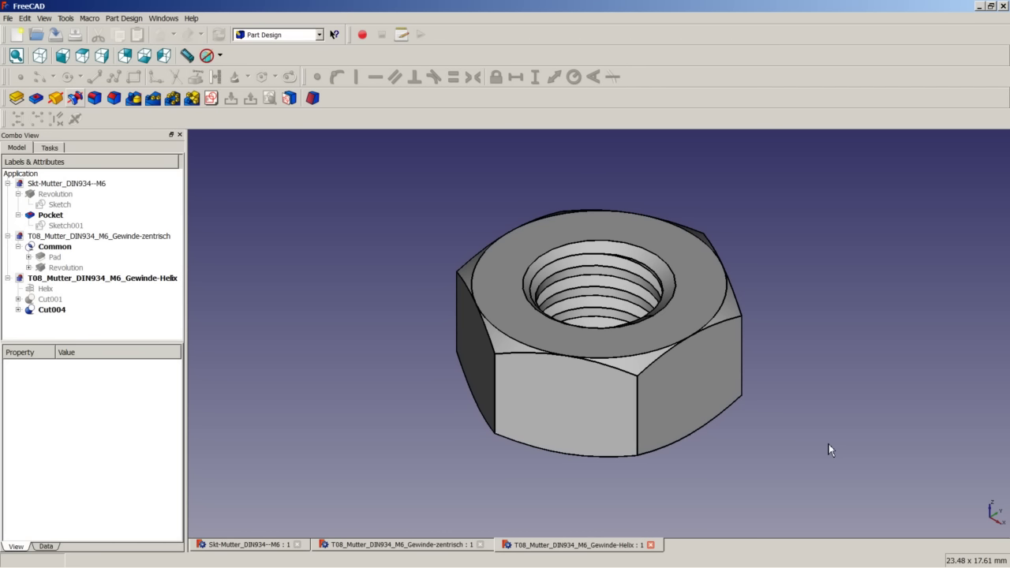
{"action": "left_click", "coordinate": [650, 544]}
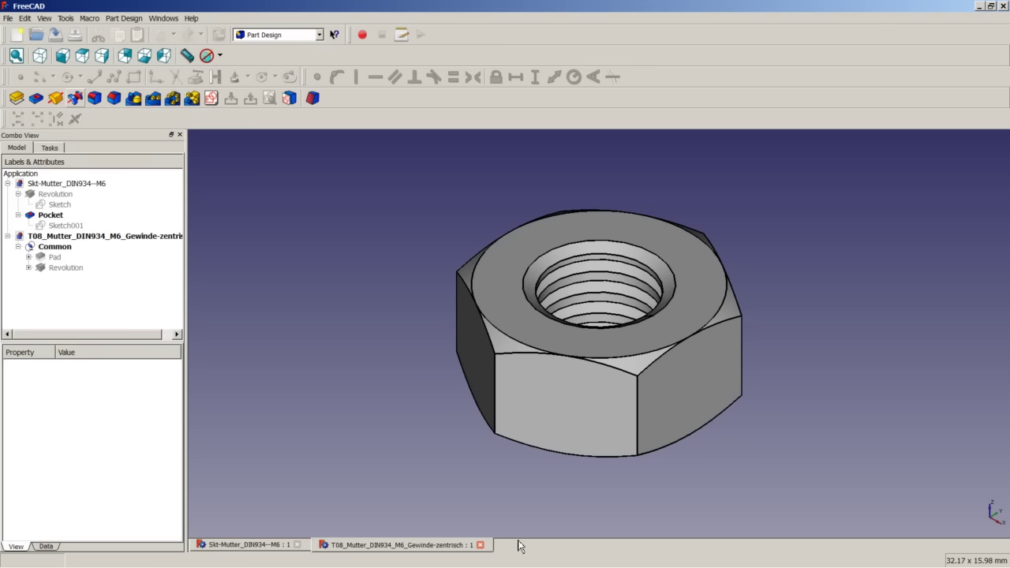
{"action": "left_click", "coordinate": [480, 544]}
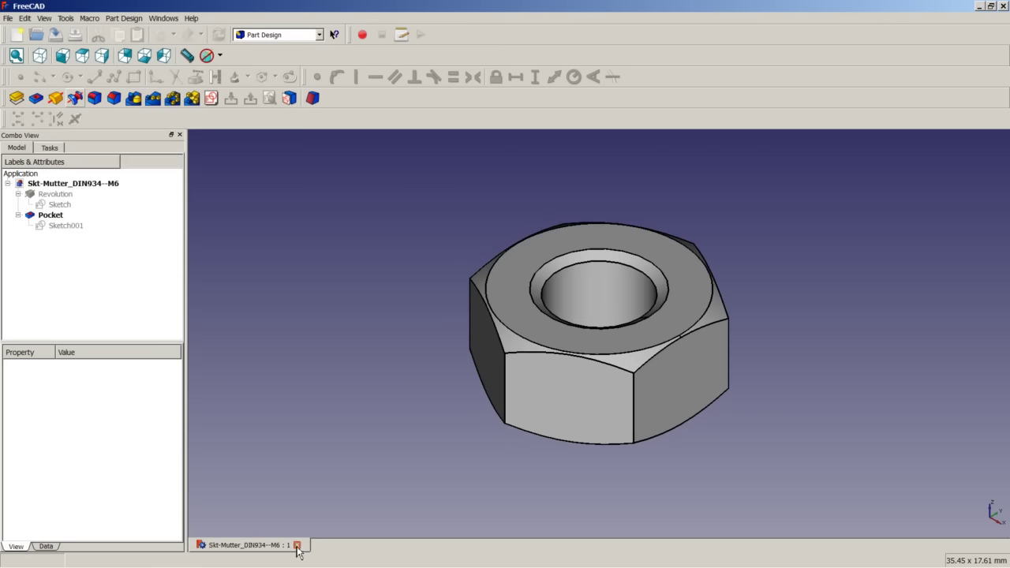
{"action": "left_click", "coordinate": [296, 544]}
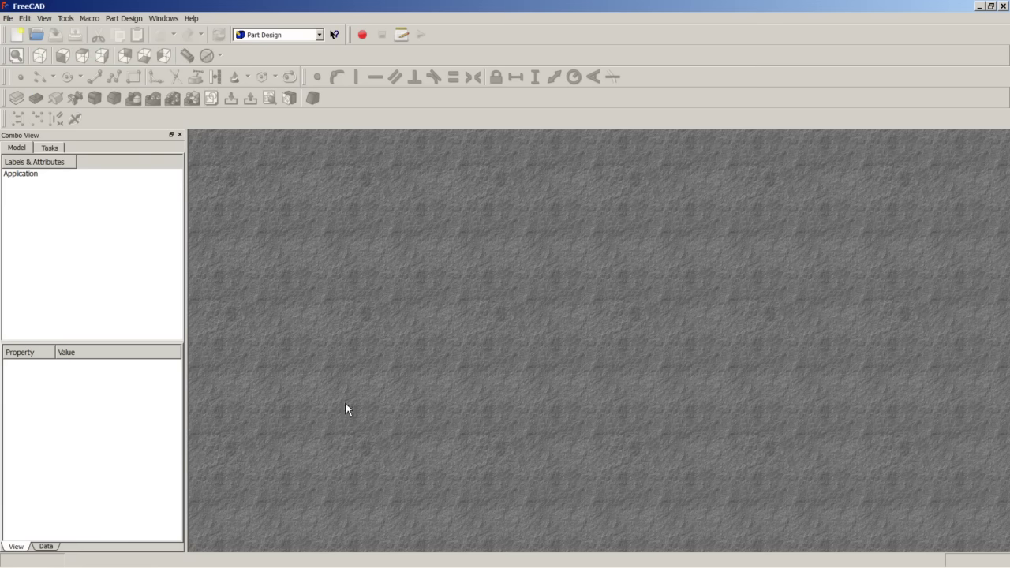
Step: Create a new document and start a sketch on the XZ-Plane
{"action": "left_click", "coordinate": [16, 35]}
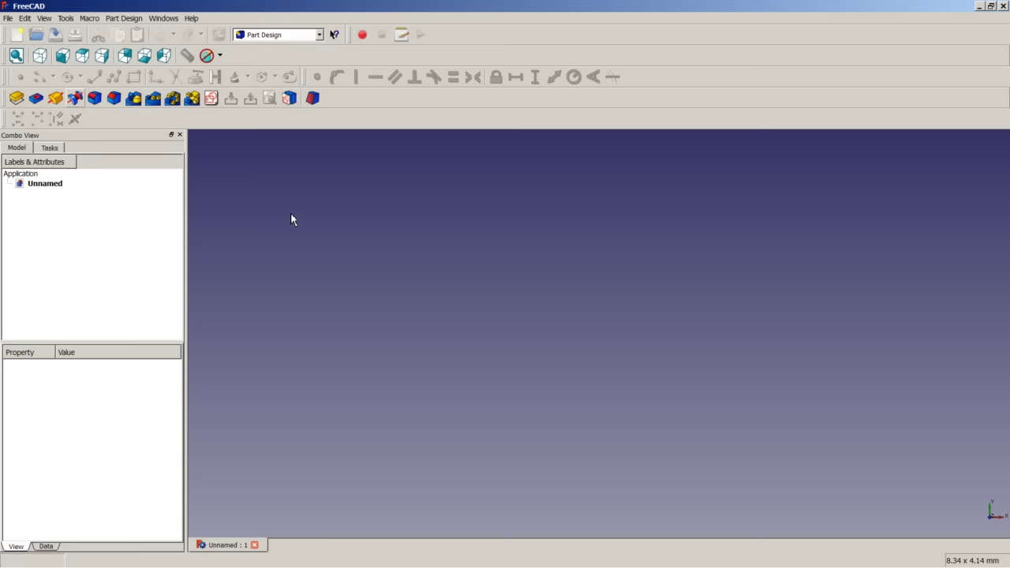
{"action": "left_click", "coordinate": [213, 100]}
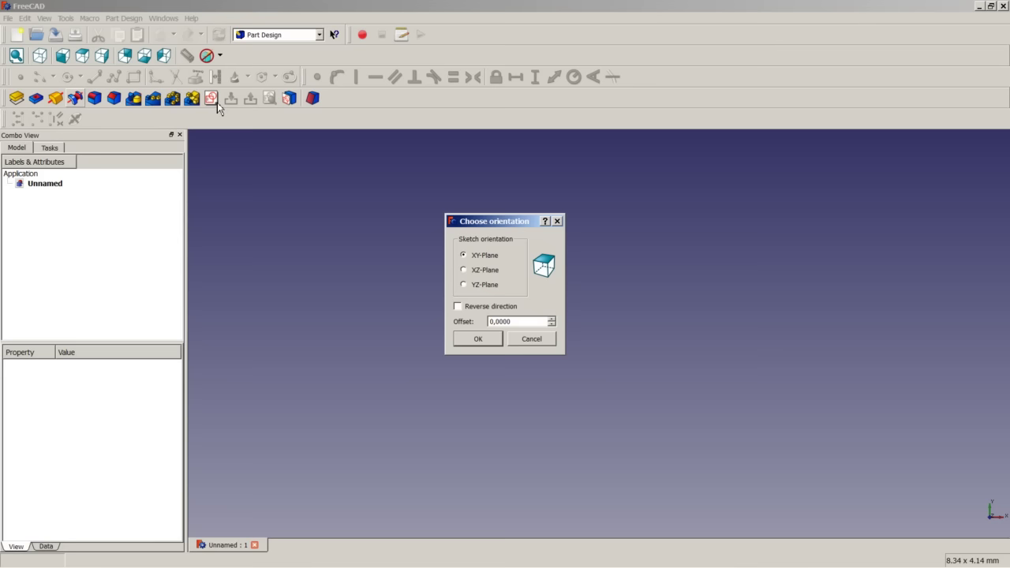
{"action": "left_click", "coordinate": [472, 272]}
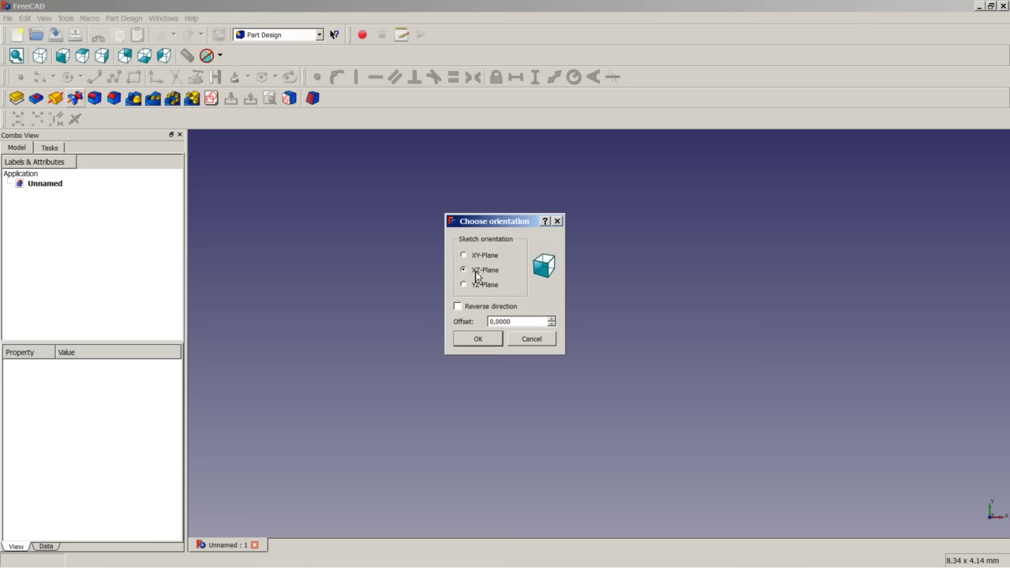
{"action": "left_click", "coordinate": [480, 341]}
{"action": "scroll", "coordinate": [633, 325], "scroll_direction": "up", "scroll_amount": 8}
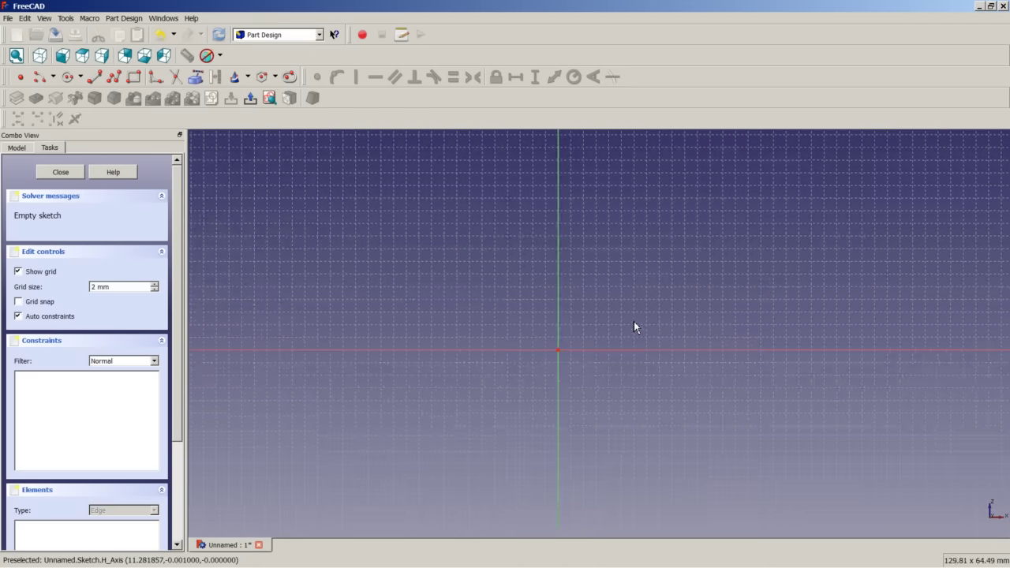
{"action": "scroll", "coordinate": [604, 334], "scroll_direction": "up", "scroll_amount": 1}
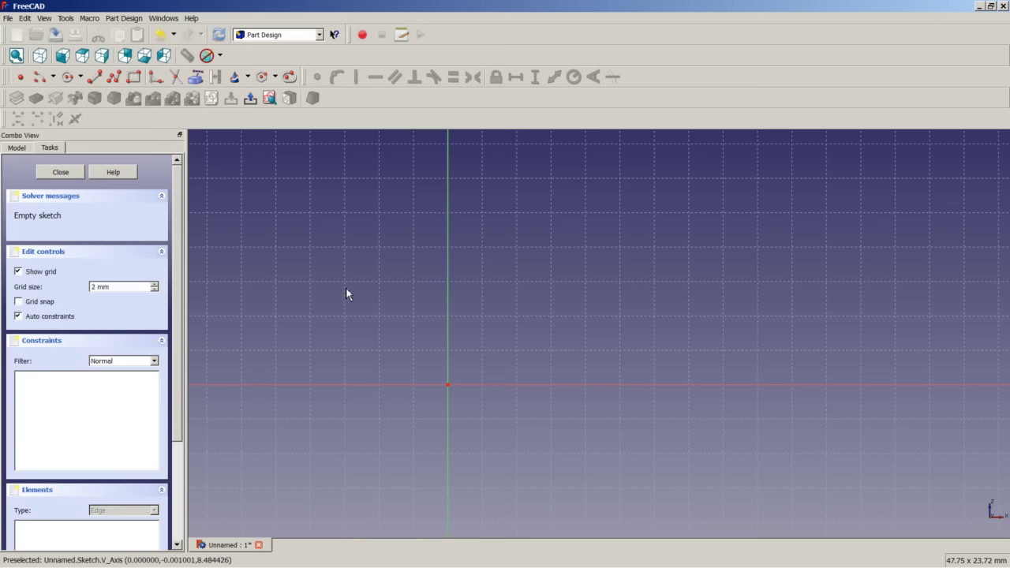
Step: Check the Sketcher display preferences for colours, grid and auto constraints, and close the preferences
{"action": "left_click", "coordinate": [26, 17]}
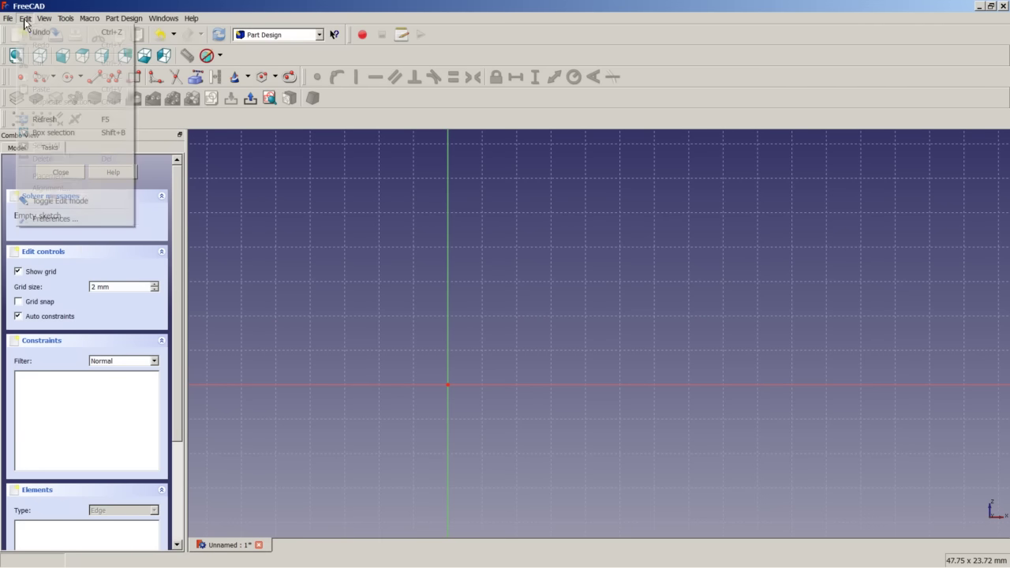
{"action": "left_click", "coordinate": [60, 220]}
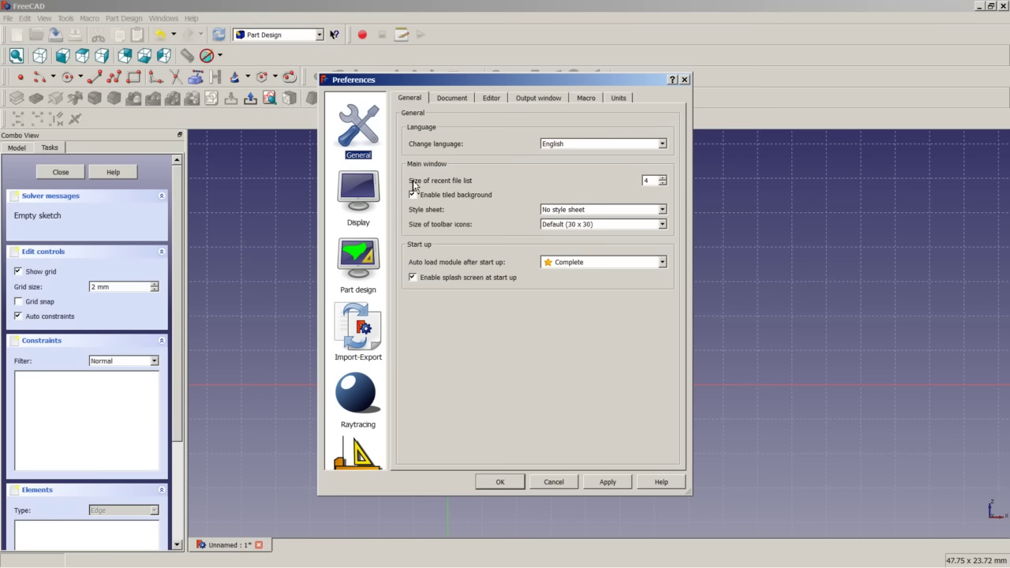
{"action": "left_click", "coordinate": [359, 193]}
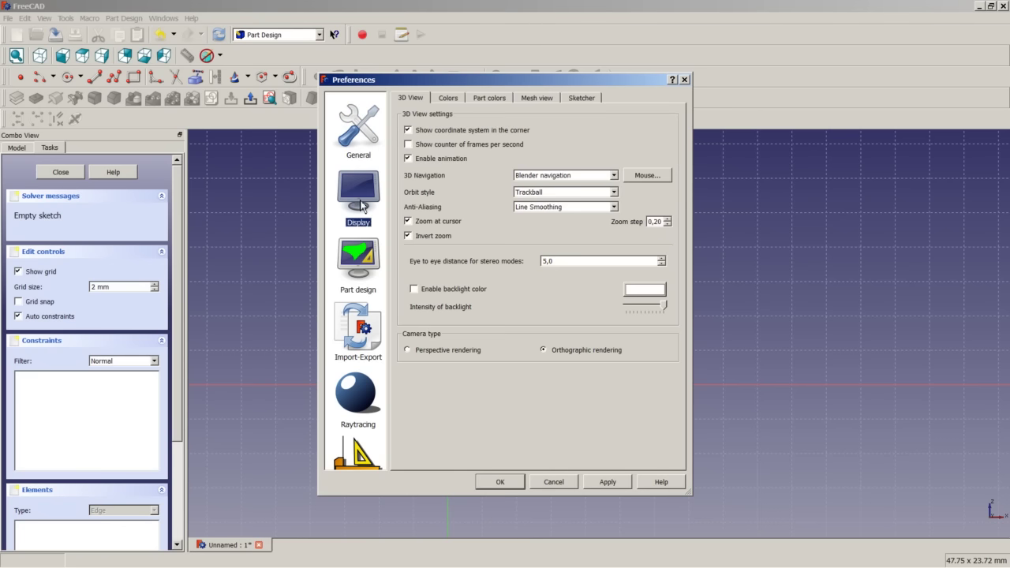
{"action": "left_click", "coordinate": [581, 100]}
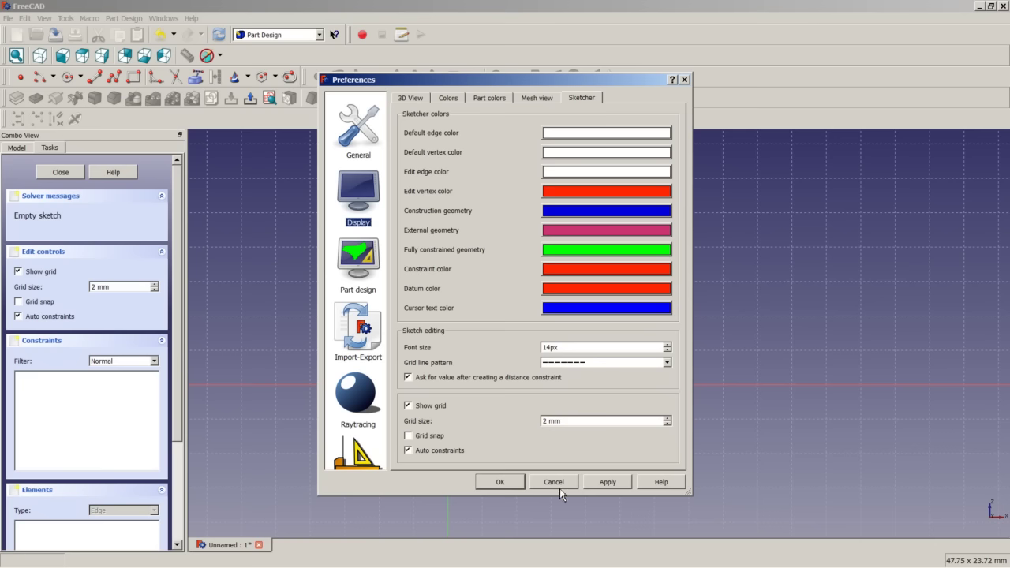
{"action": "left_click", "coordinate": [500, 482]}
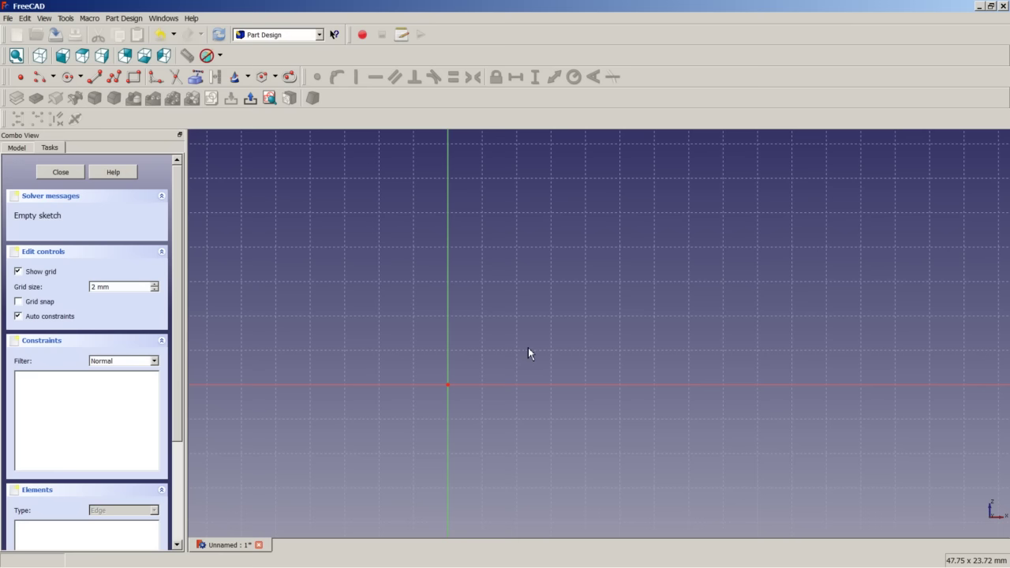
Step: Sketch a closed eight-sided polyline with sloped corners, about 7 mm wide and 6.7 mm high, beside the vertical axis with its base on the horizontal axis
{"action": "left_click", "coordinate": [114, 76]}
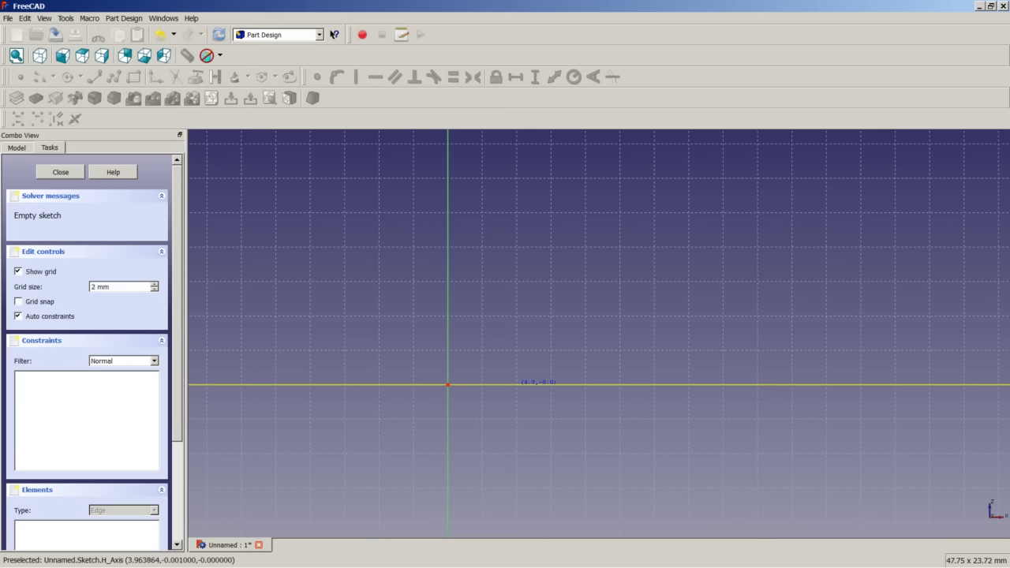
{"action": "left_click", "coordinate": [516, 385]}
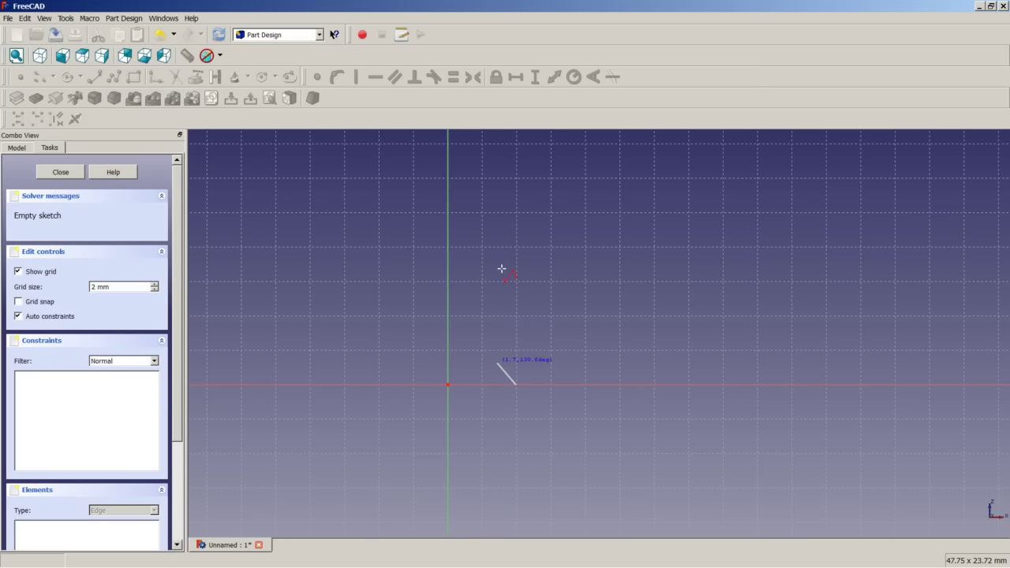
{"action": "left_click", "coordinate": [497, 363]}
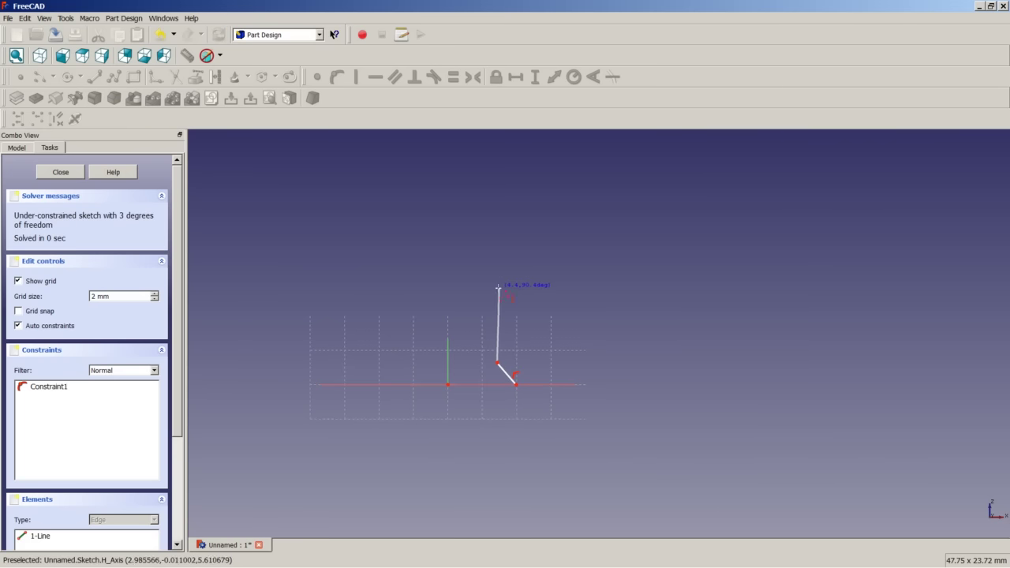
{"action": "left_click", "coordinate": [497, 286]}
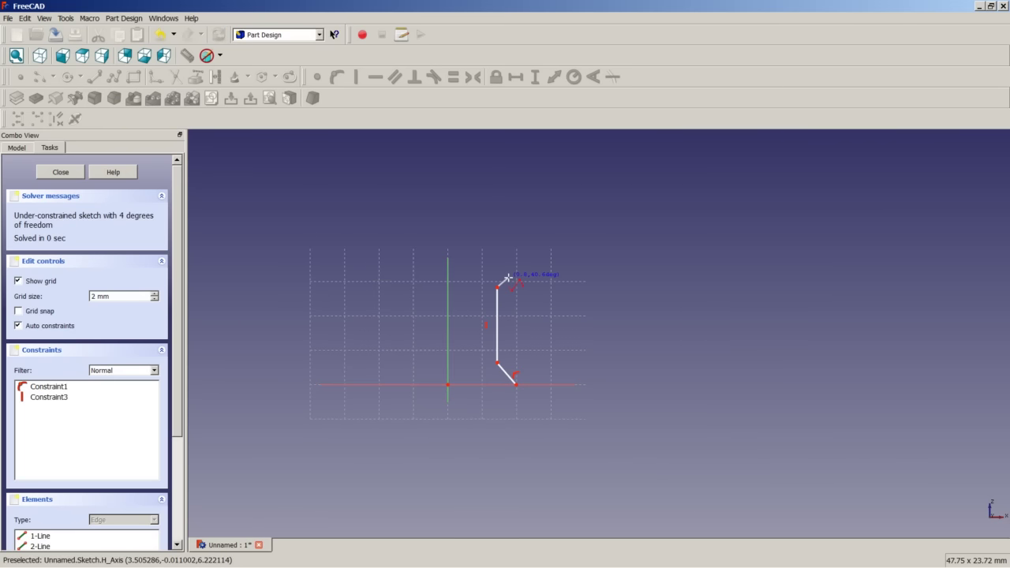
{"action": "left_click", "coordinate": [518, 270]}
{"action": "left_click", "coordinate": [596, 269]}
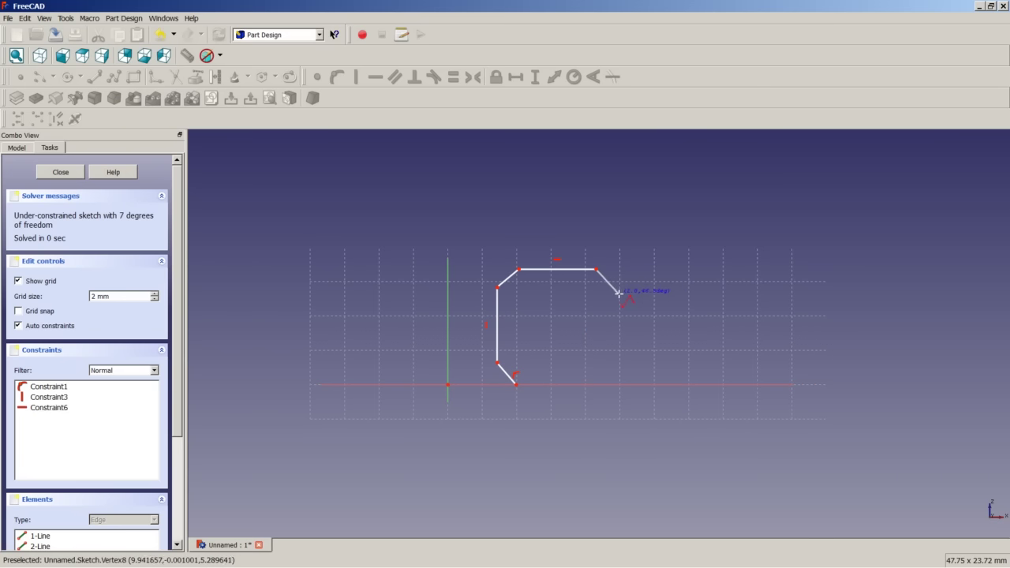
{"action": "left_click", "coordinate": [618, 294]}
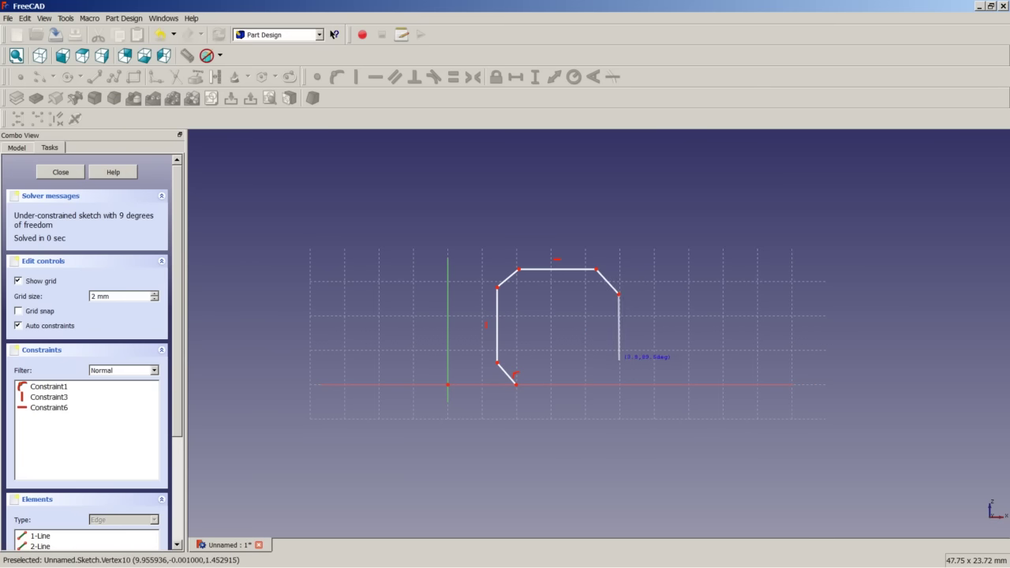
{"action": "left_click", "coordinate": [619, 360]}
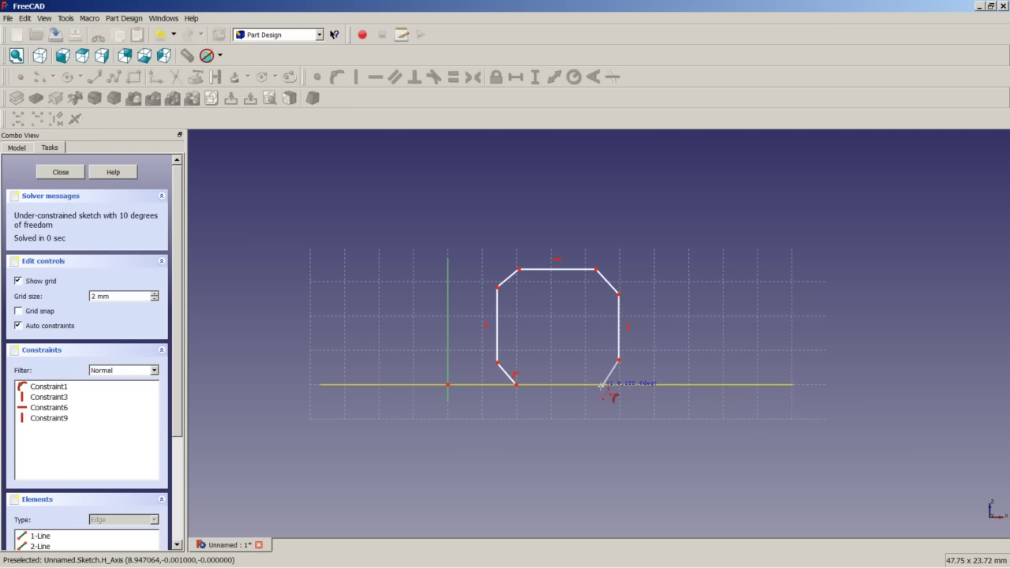
{"action": "left_click", "coordinate": [601, 386]}
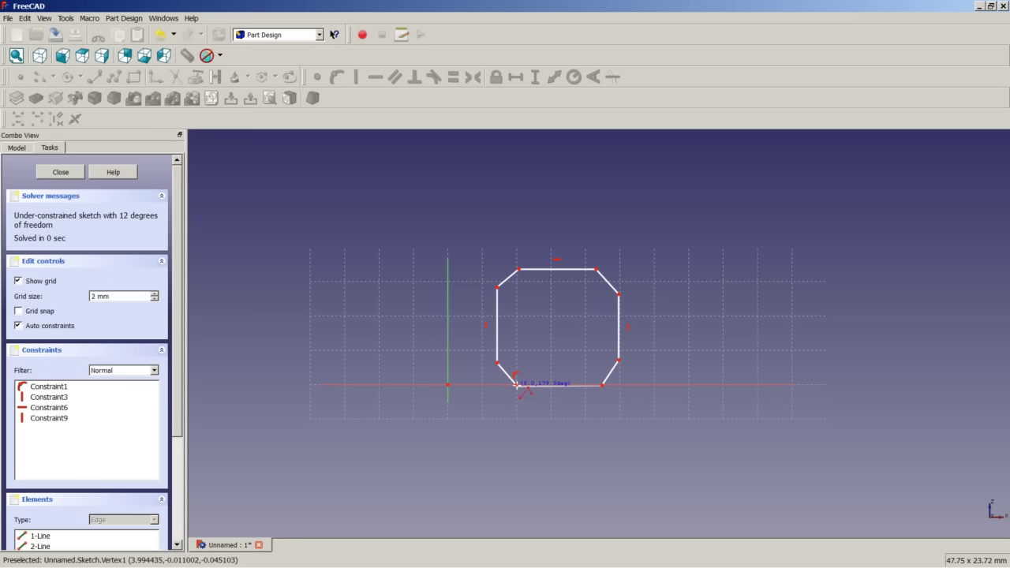
{"action": "left_click", "coordinate": [517, 385]}
Step: Constrain the angle between the profile's upper-left chamfer and top edge to 150° and move its label closer to the corner
{"action": "scroll", "coordinate": [606, 386], "scroll_direction": "up", "scroll_amount": 3}
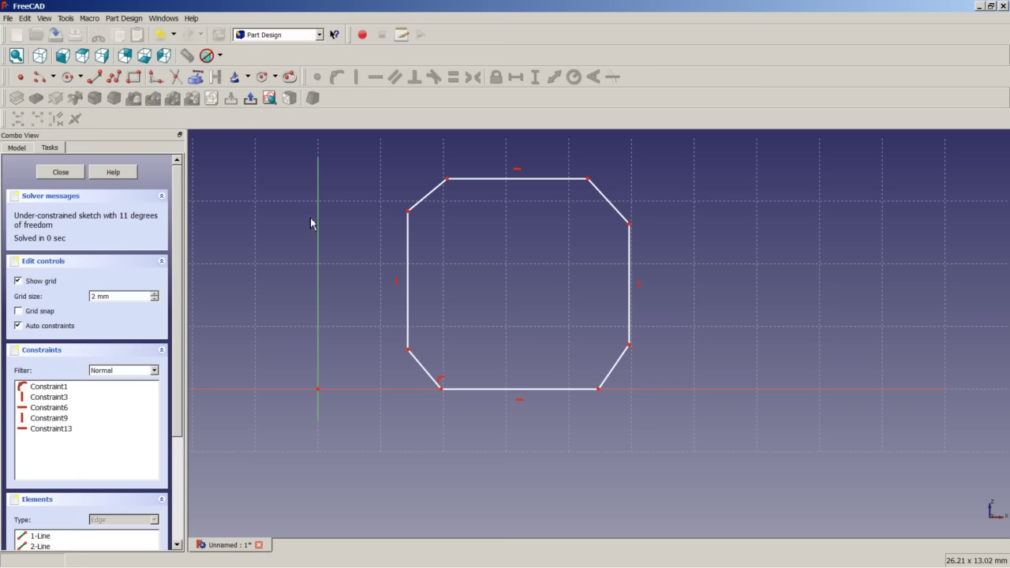
{"action": "left_click", "coordinate": [431, 194]}
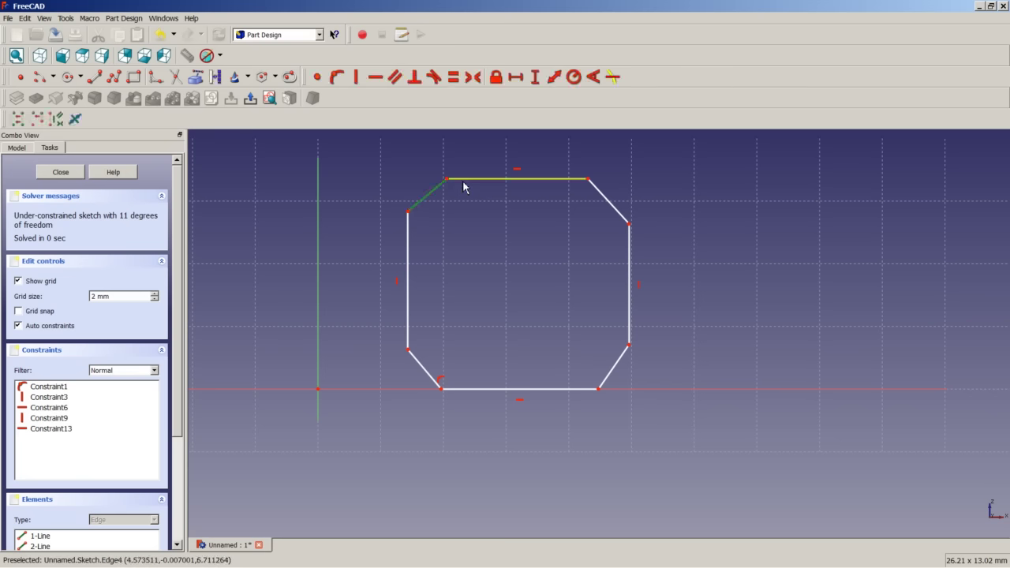
{"action": "left_click", "coordinate": [473, 182], "text": "ctrl"}
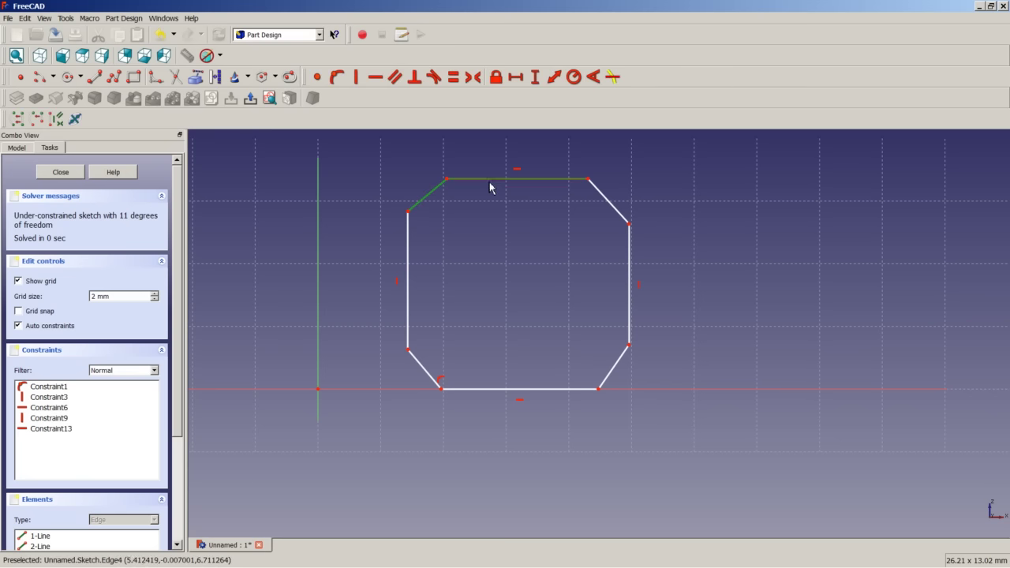
{"action": "left_click", "coordinate": [593, 77]}
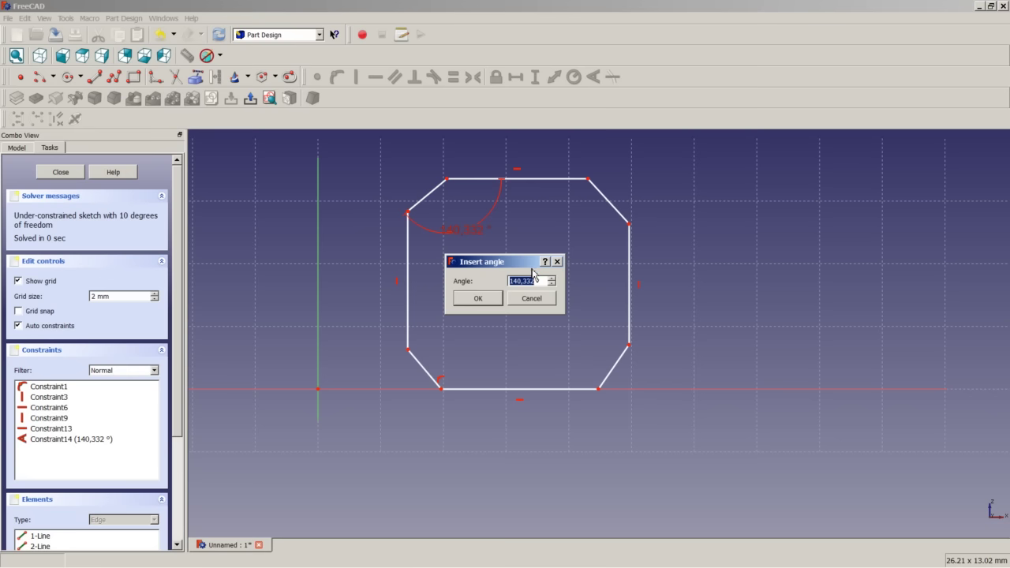
{"action": "type", "text": "150"}
{"action": "key", "text": "Return"}
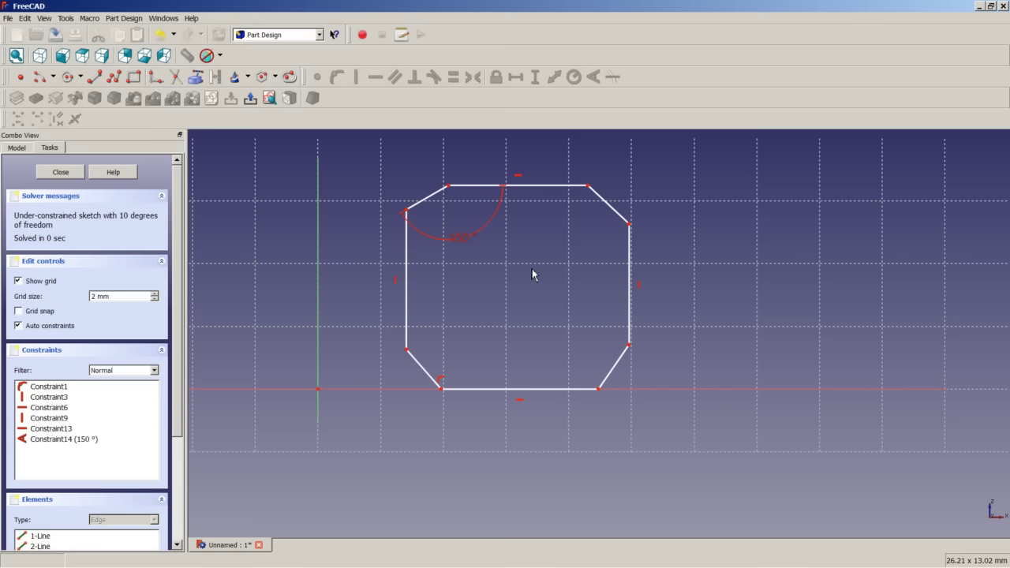
{"action": "left_click_drag", "start_coordinate": [471, 239], "coordinate": [462, 216]}
Step: Constrain the angle between the profile's top edge and upper-right chamfer to 150°
{"action": "left_click", "coordinate": [565, 191]}
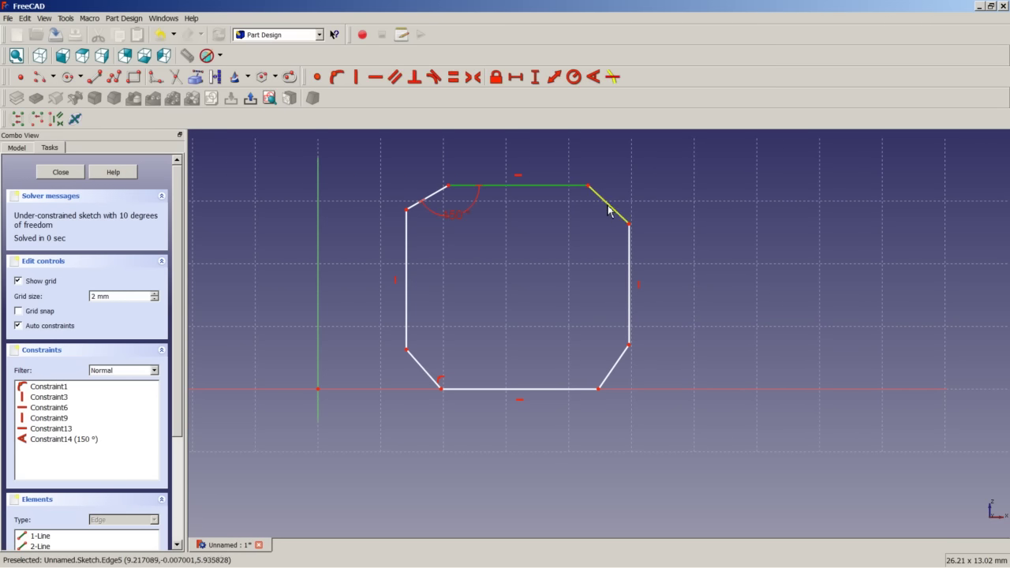
{"action": "left_click", "coordinate": [609, 205]}
{"action": "left_click", "coordinate": [593, 78]}
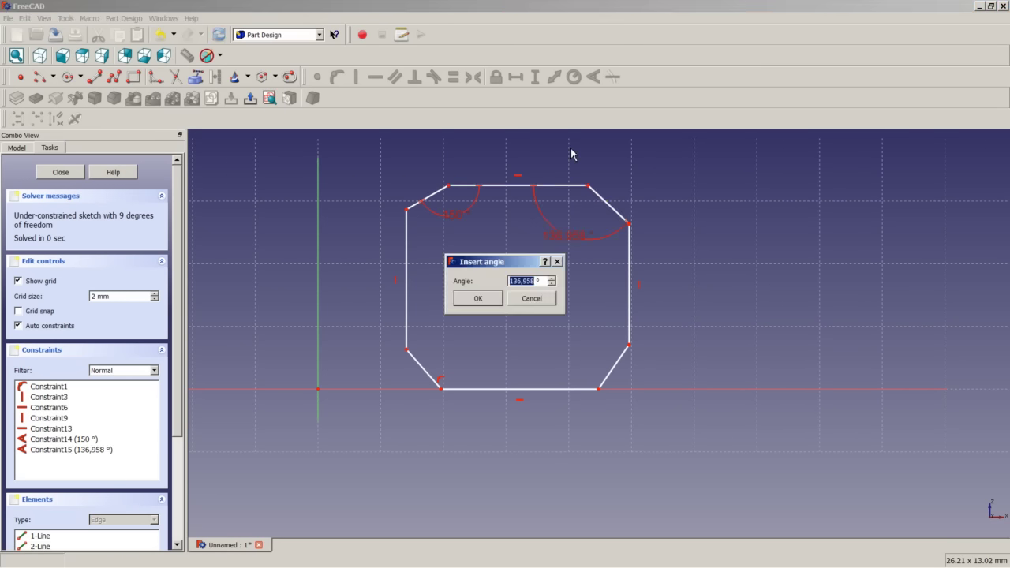
{"action": "type", "text": "150"}
{"action": "key", "text": "Return"}
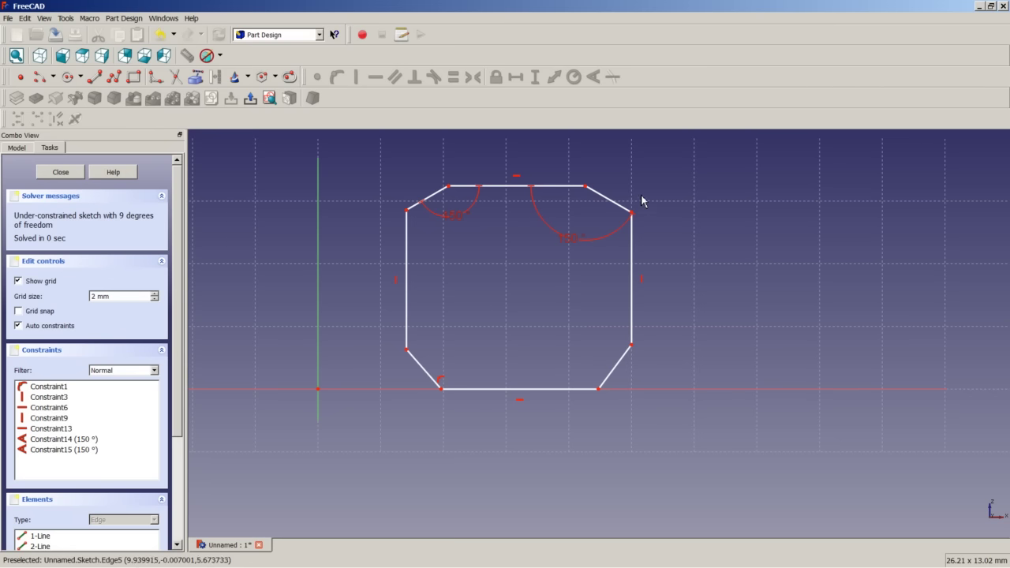
Step: Constrain the angle between the profile's lower-right chamfer and bottom edge to 150°
{"action": "left_click", "coordinate": [604, 382]}
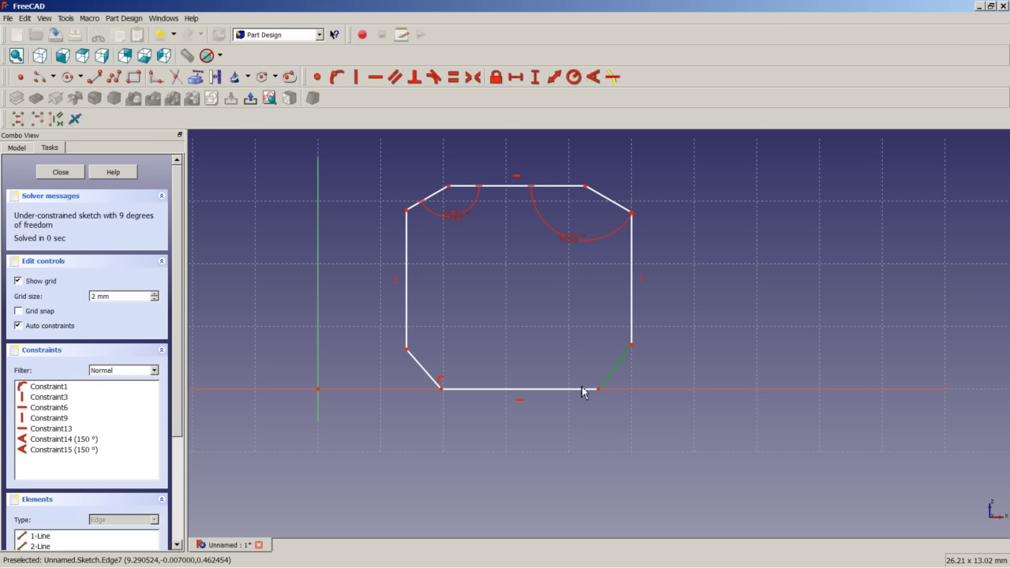
{"action": "left_click", "coordinate": [581, 389]}
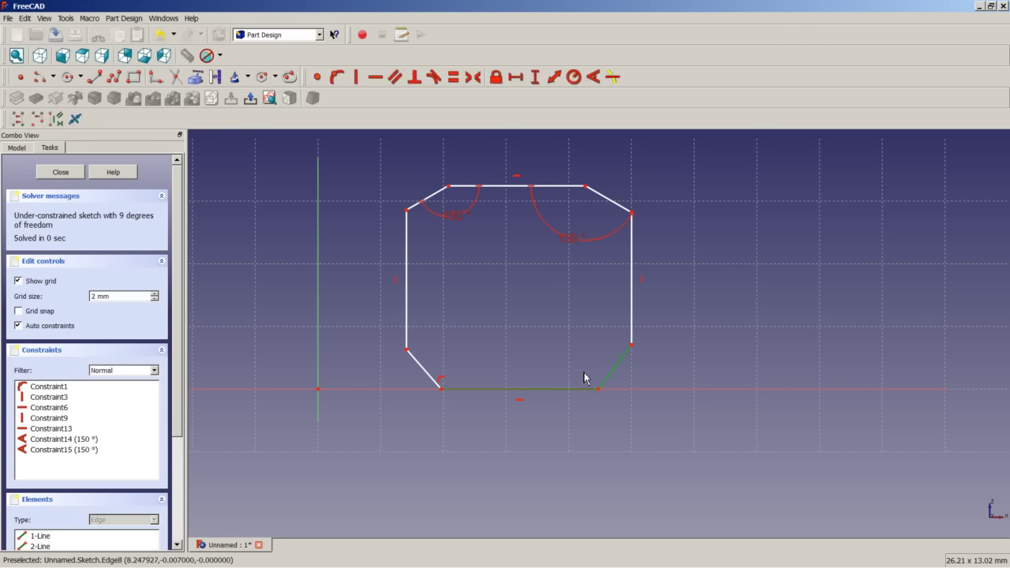
{"action": "left_click", "coordinate": [592, 77]}
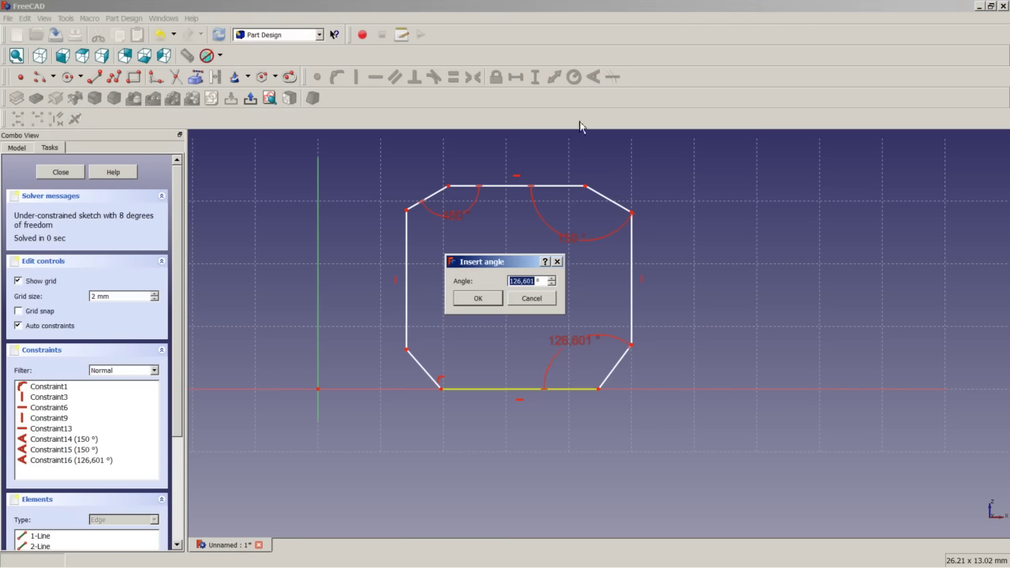
{"action": "type", "text": "150"}
{"action": "key", "text": "Return"}
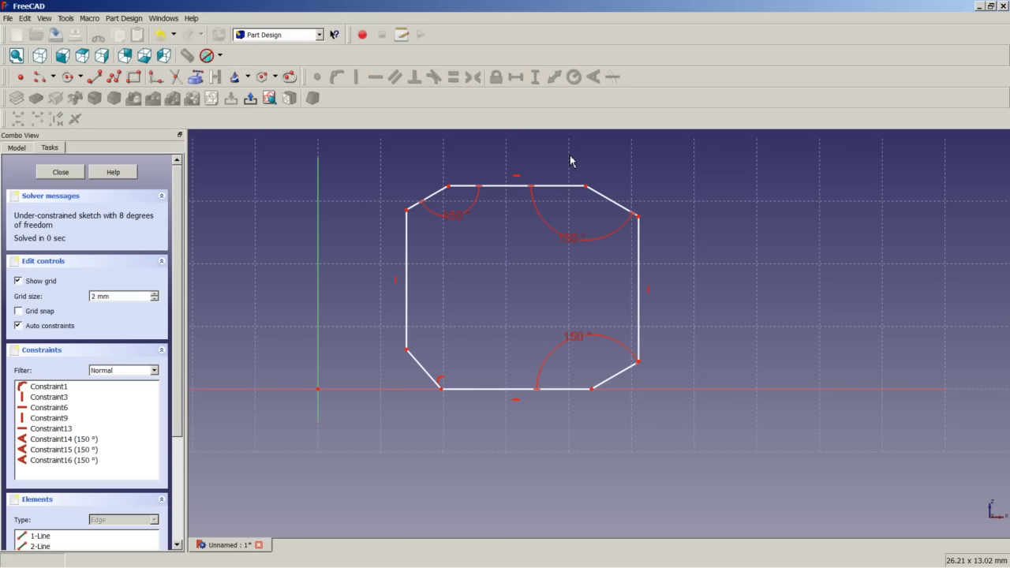
Step: Constrain the angle between the profile's lower-left chamfer and bottom edge to 150°
{"action": "left_click", "coordinate": [422, 367]}
{"action": "left_click", "coordinate": [460, 392]}
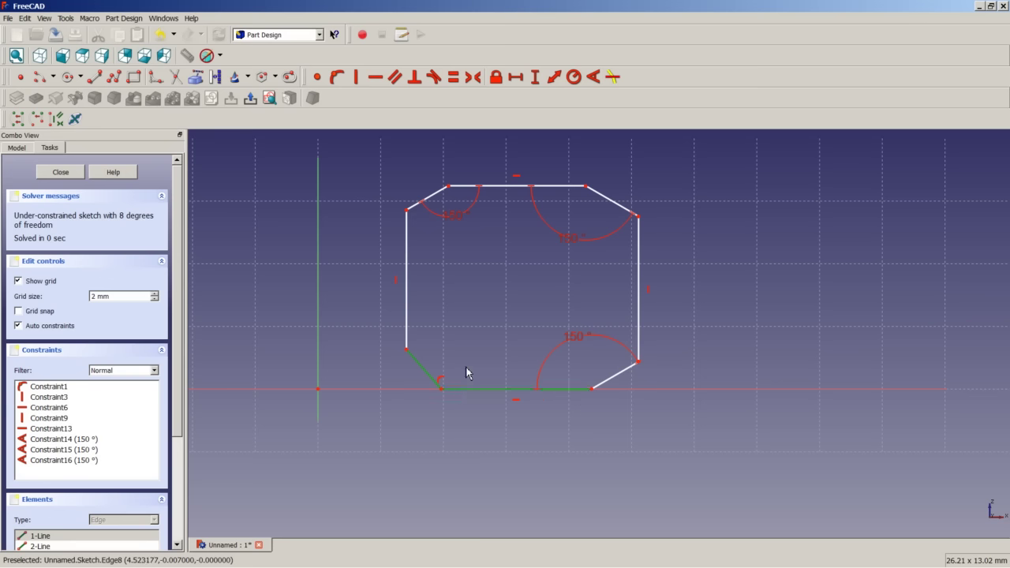
{"action": "left_click", "coordinate": [593, 76]}
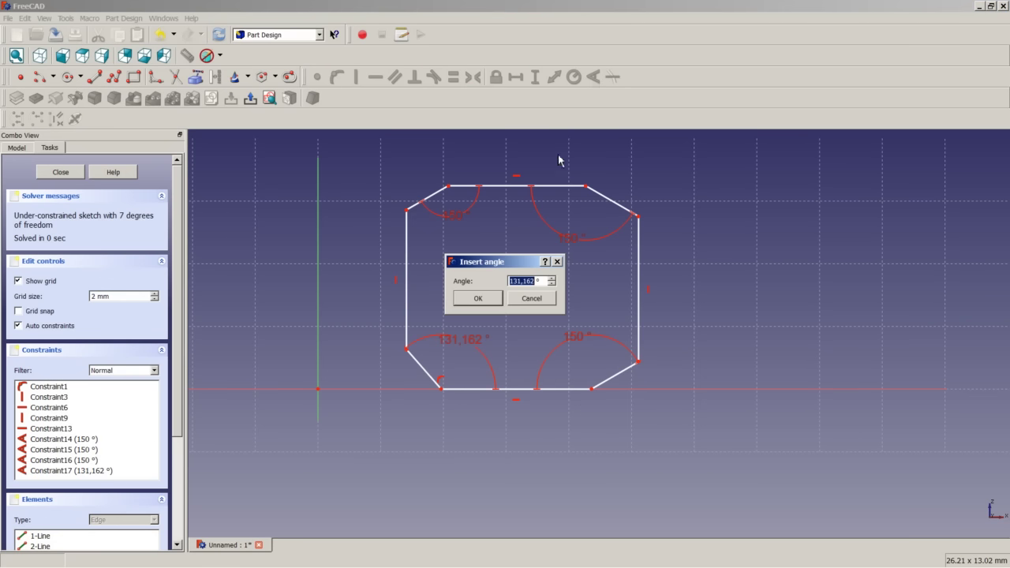
{"action": "type", "text": "150"}
{"action": "key", "text": "Return"}
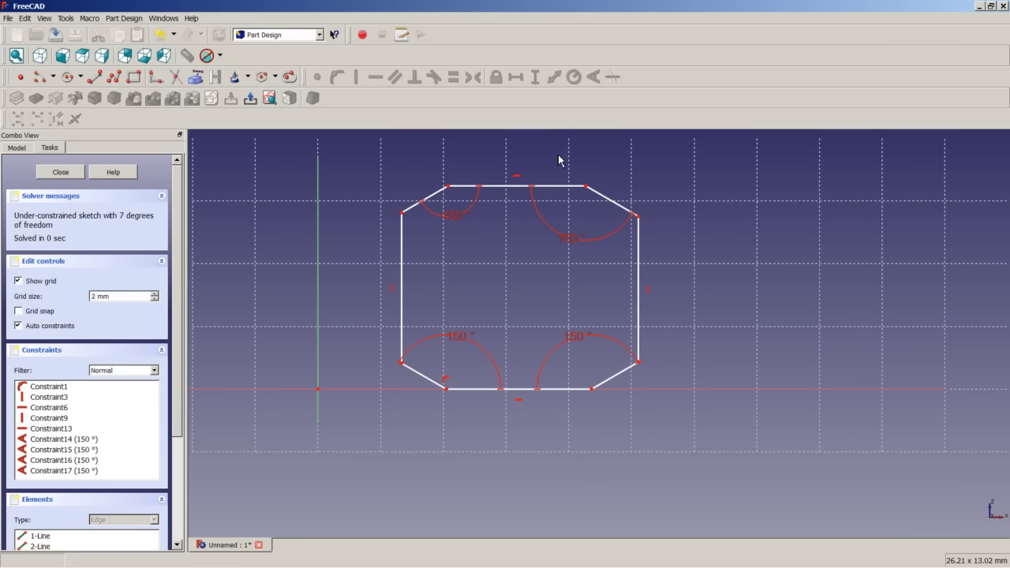
Step: Apply an equality constraint to the upper and lower chamfers on the profile's inner side
{"action": "left_click", "coordinate": [409, 208]}
{"action": "left_click", "coordinate": [424, 375]}
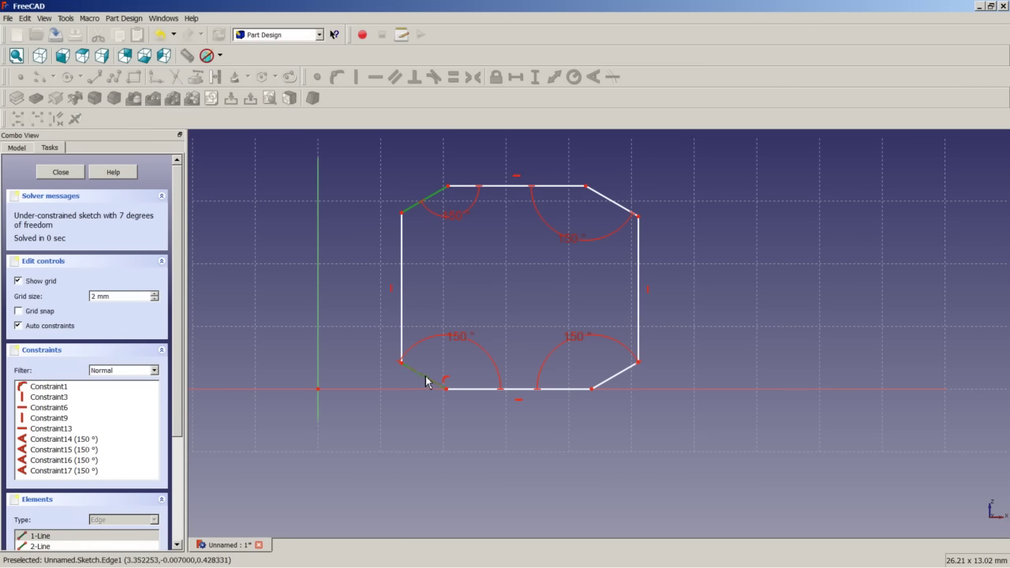
{"action": "left_click", "coordinate": [455, 78]}
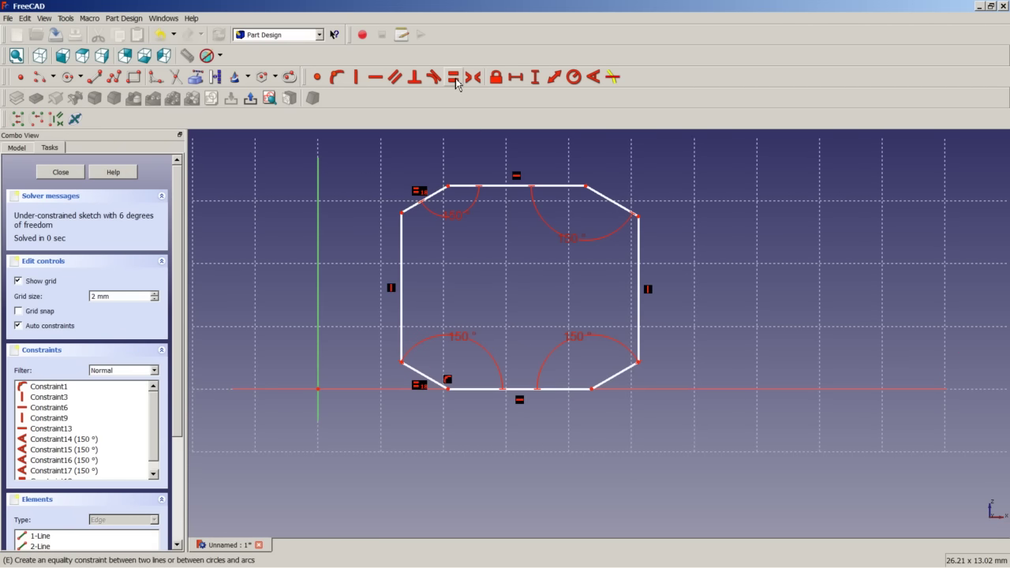
Step: Apply an equality constraint to the upper and lower chamfers on the profile's outer side
{"action": "left_click", "coordinate": [614, 201]}
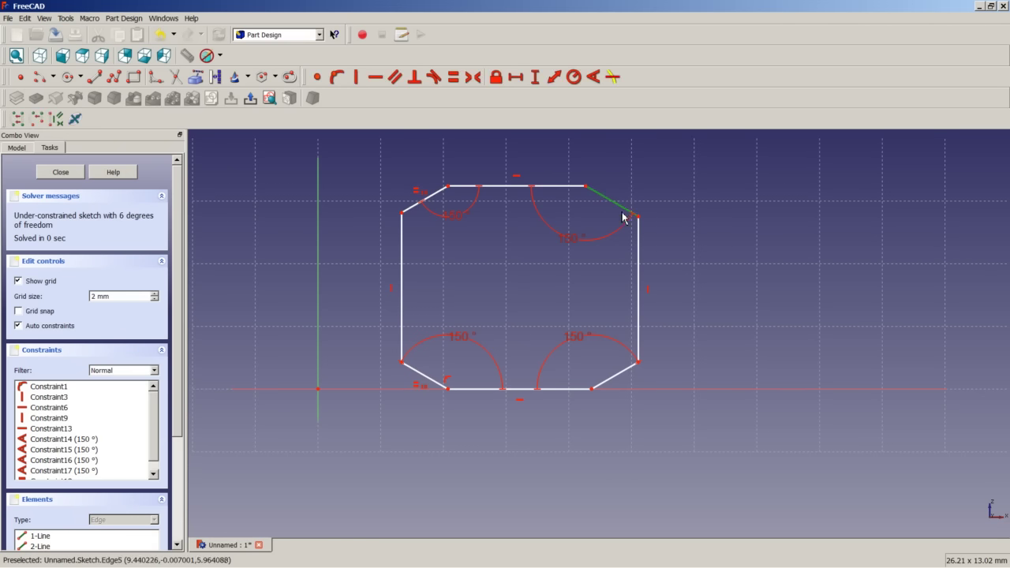
{"action": "left_click", "coordinate": [614, 382]}
{"action": "left_click", "coordinate": [453, 77]}
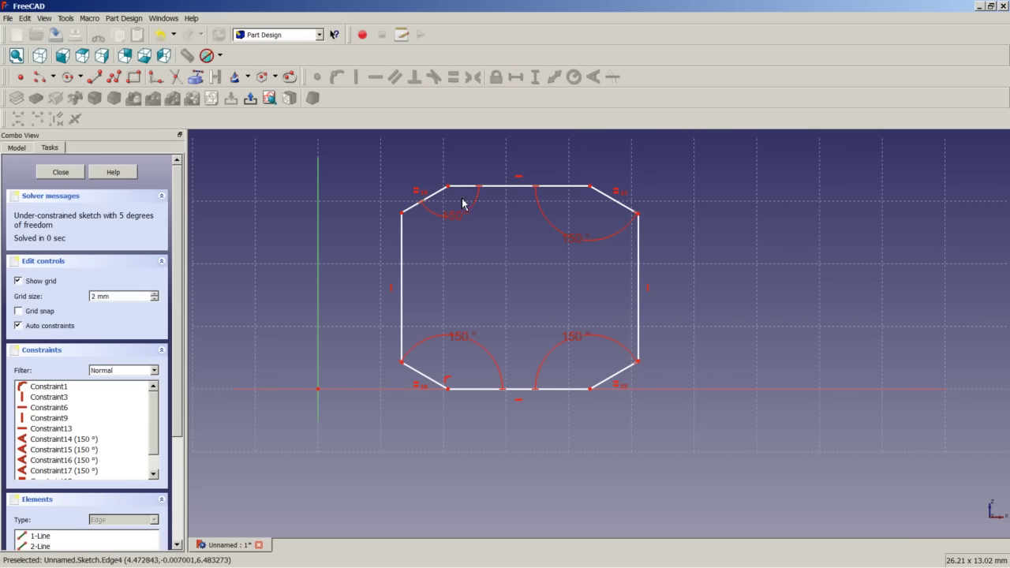
Step: Constrain the horizontal distance from the origin to the top vertex of the profile's inner vertical edge to 2.5 mm
{"action": "left_click", "coordinate": [402, 214]}
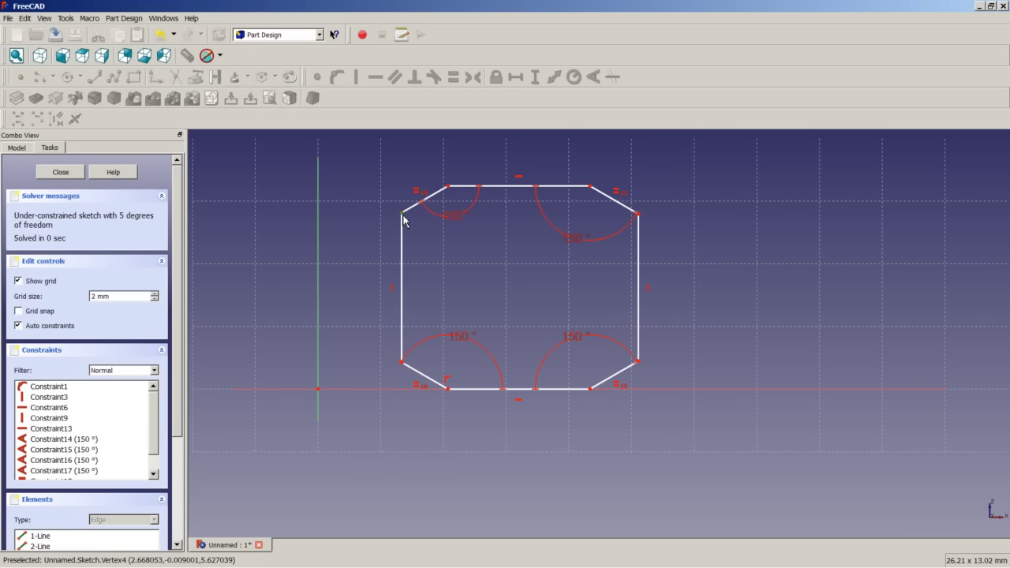
{"action": "left_click", "coordinate": [319, 387]}
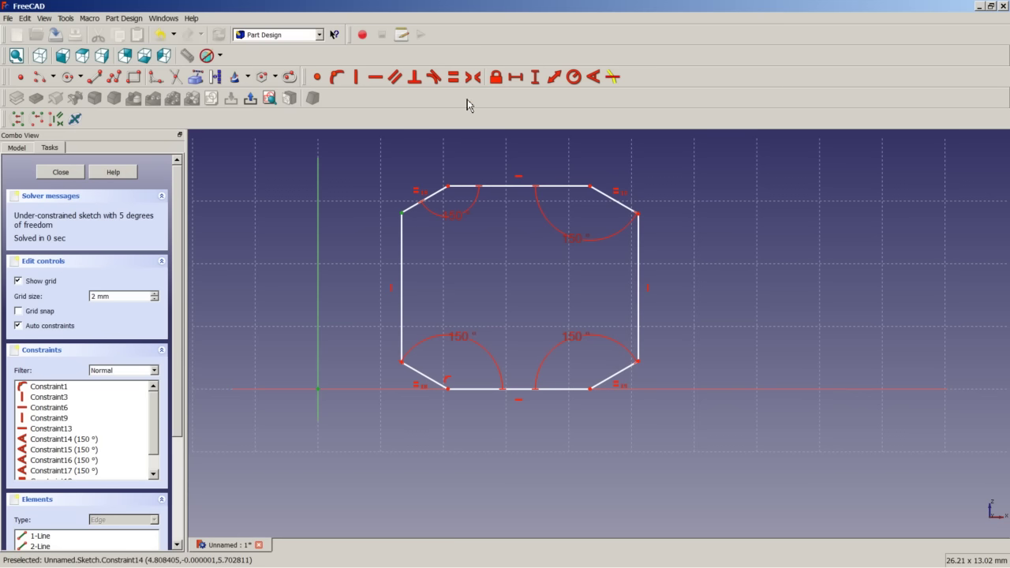
{"action": "left_click", "coordinate": [517, 77]}
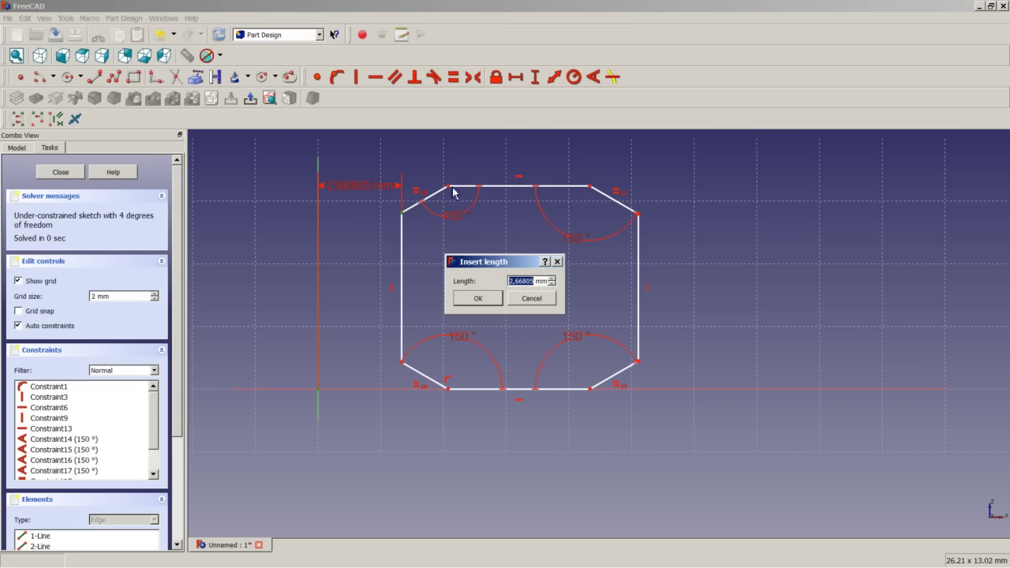
{"action": "type", "text": "2"}
{"action": "key", "text": "Return"}
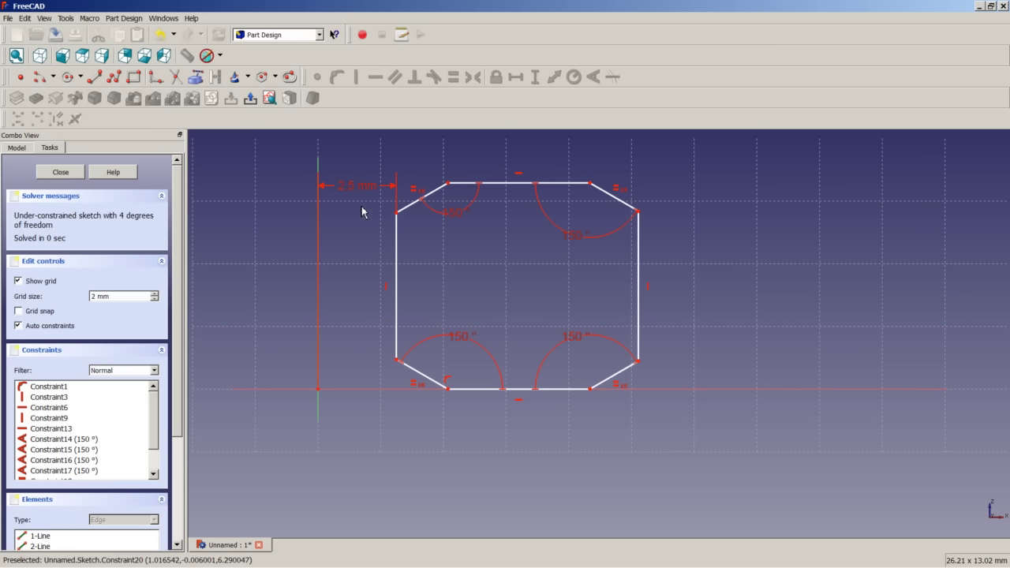
Step: Constrain the inner end of the profile's top edge to 3 mm horizontally from the origin and move the 2.5 mm dimension clear
{"action": "left_click", "coordinate": [449, 183]}
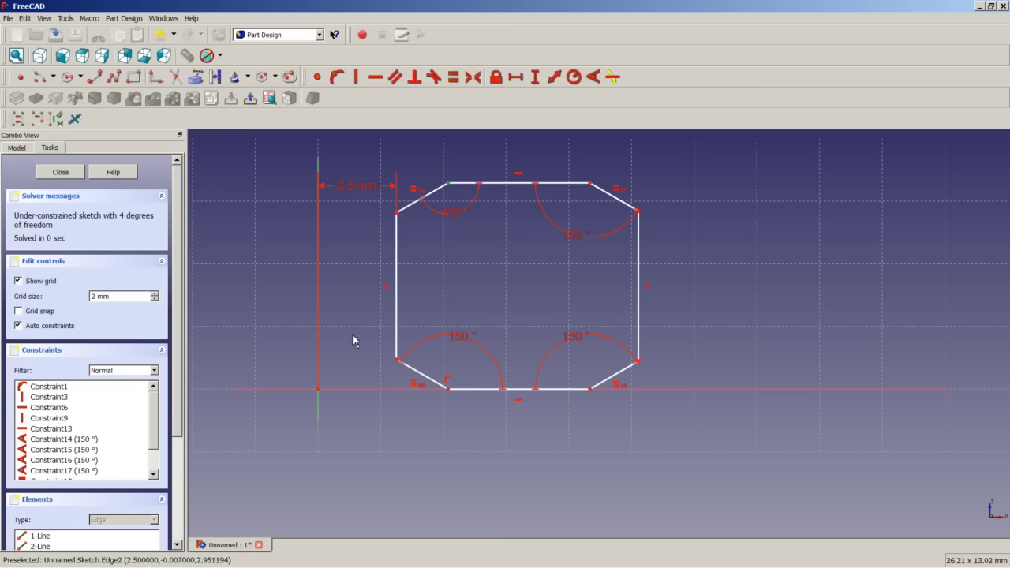
{"action": "left_click", "coordinate": [318, 390]}
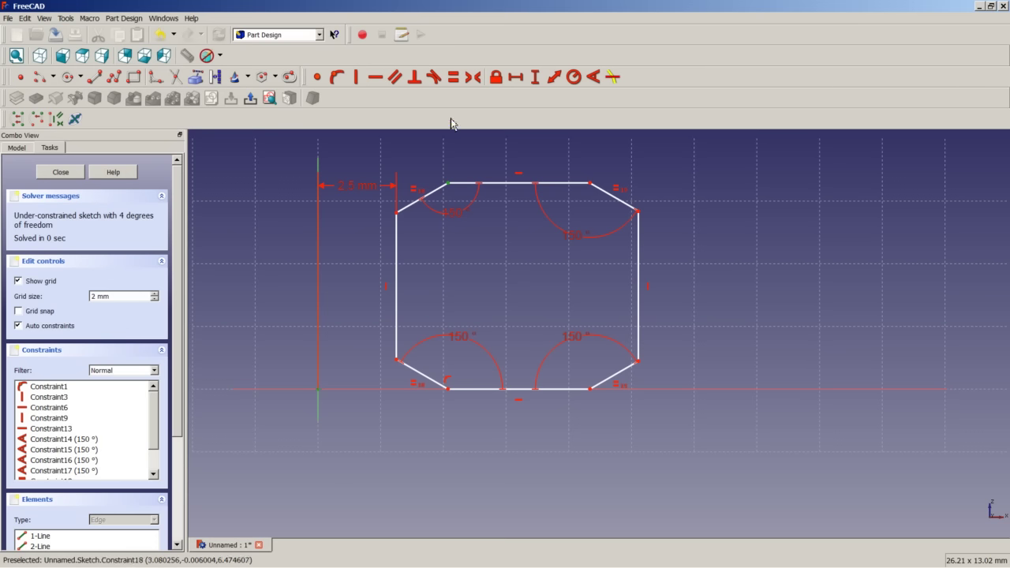
{"action": "left_click", "coordinate": [525, 82]}
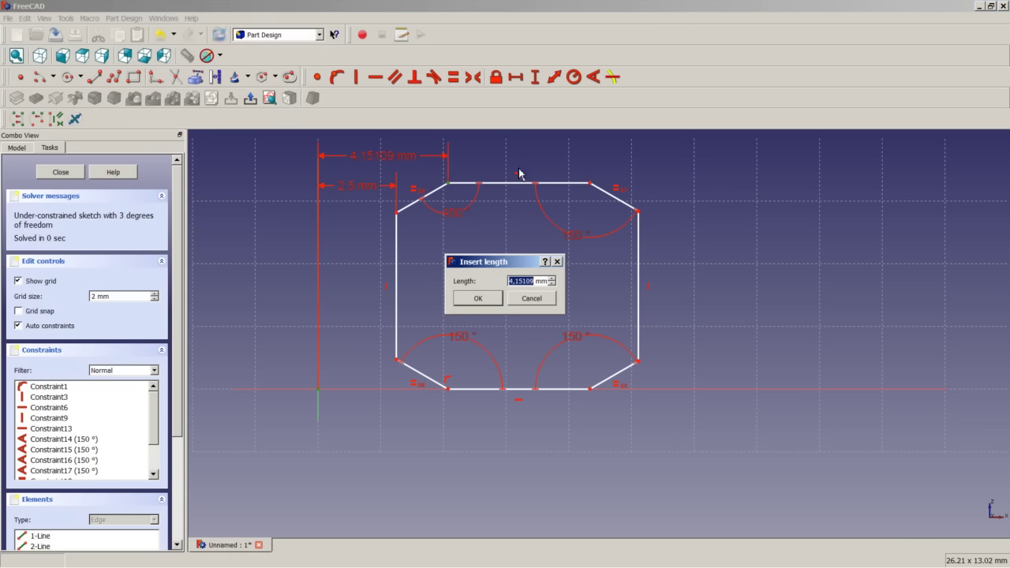
{"action": "type", "text": "3"}
{"action": "key", "text": "Return"}
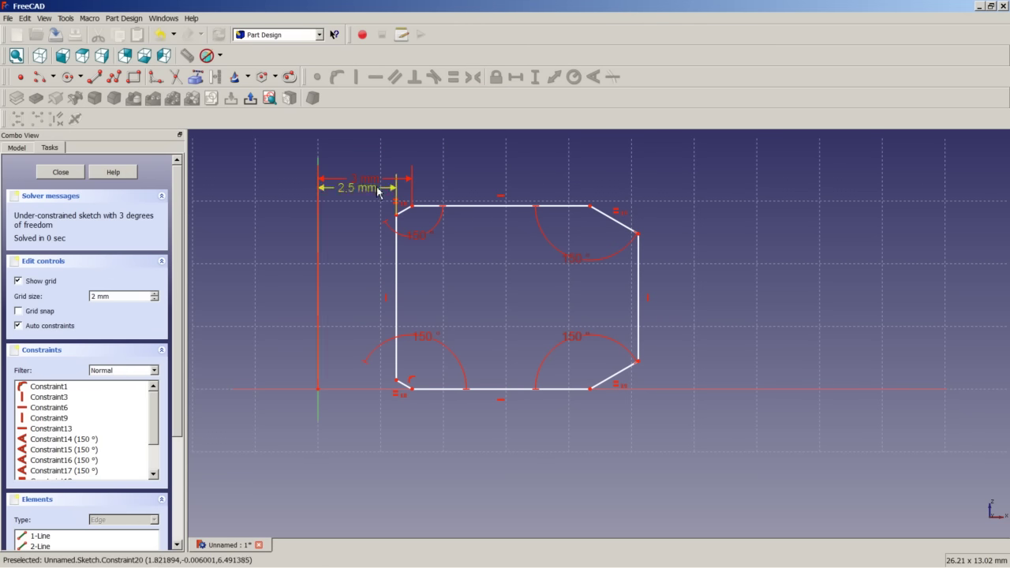
{"action": "mouse_move", "coordinate": [358, 195]}
{"action": "left_mouse_down"}
{"action": "mouse_move", "coordinate": [356, 214]}
{"action": "mouse_move", "coordinate": [363, 207]}
{"action": "left_mouse_up"}
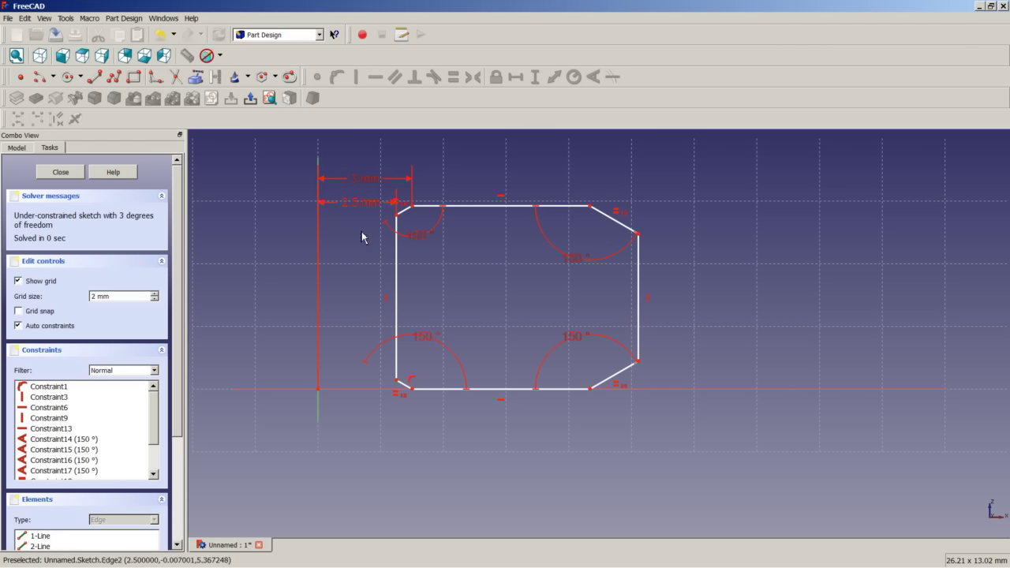
Step: Constrain the horizontal distance from the origin to the outer end of the profile's top edge to 4.9 mm
{"action": "left_click", "coordinate": [590, 207]}
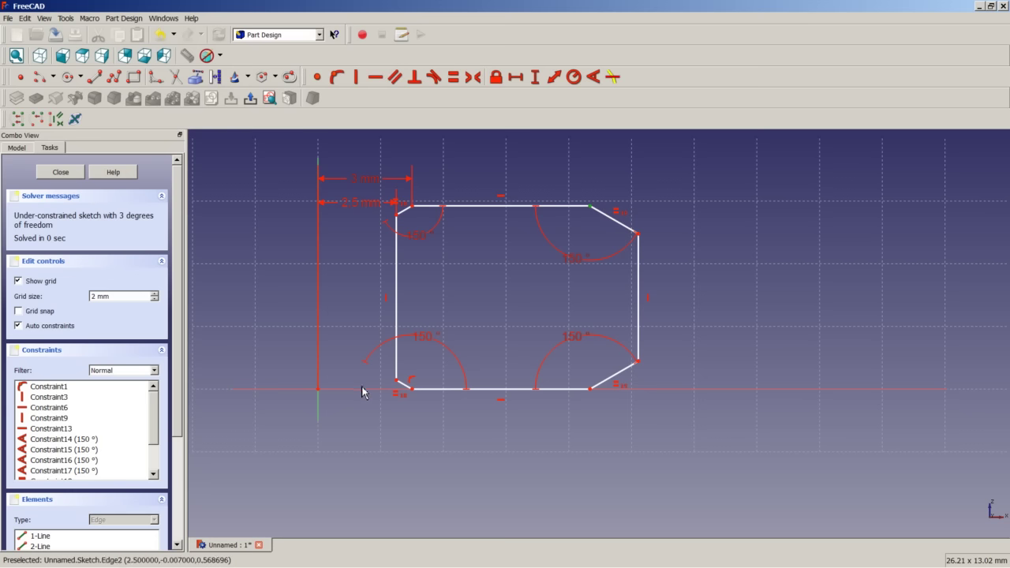
{"action": "left_click", "coordinate": [320, 390]}
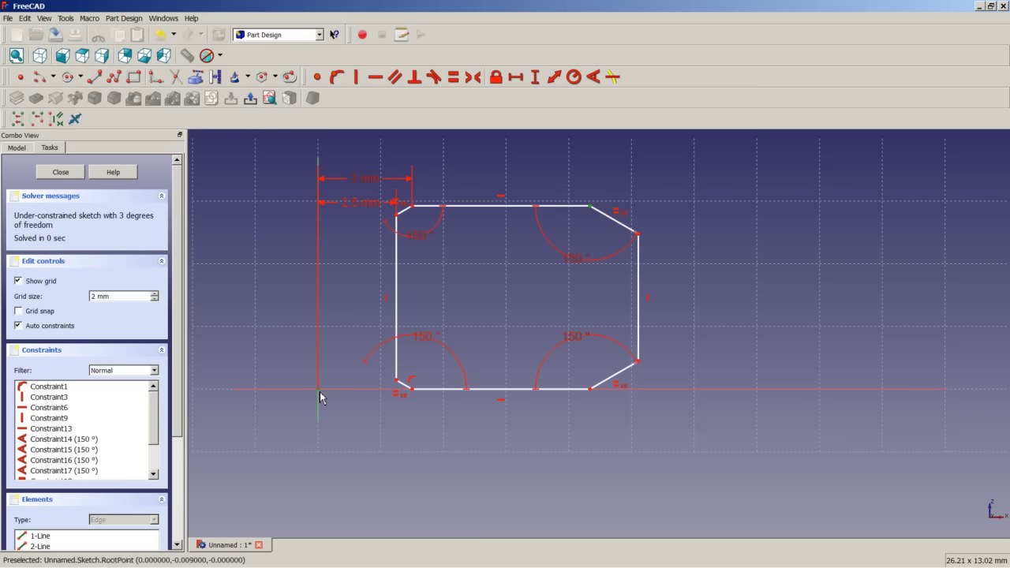
{"action": "left_click", "coordinate": [515, 77]}
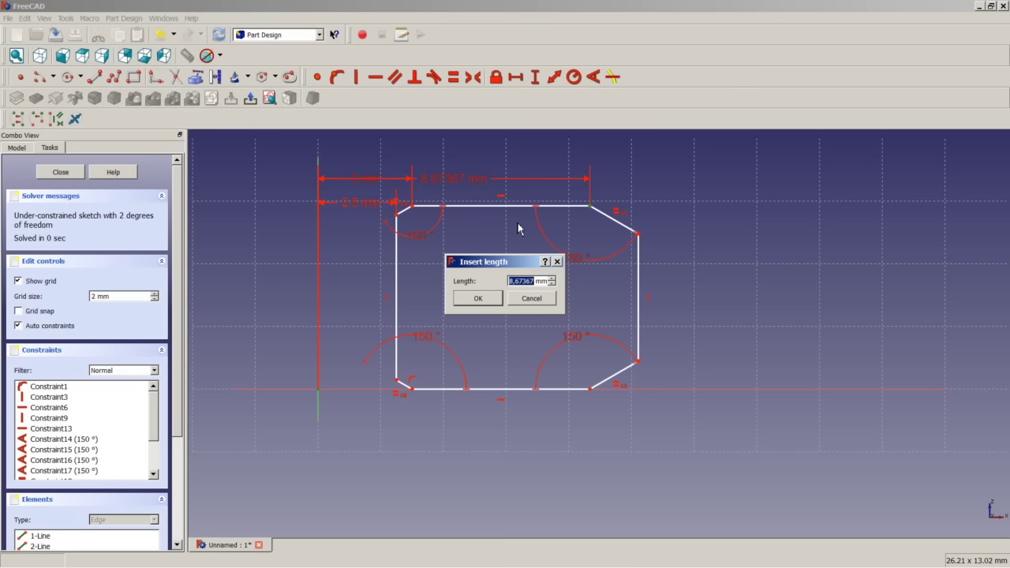
{"action": "type", "text": "4,9"}
{"action": "key", "text": "Return"}
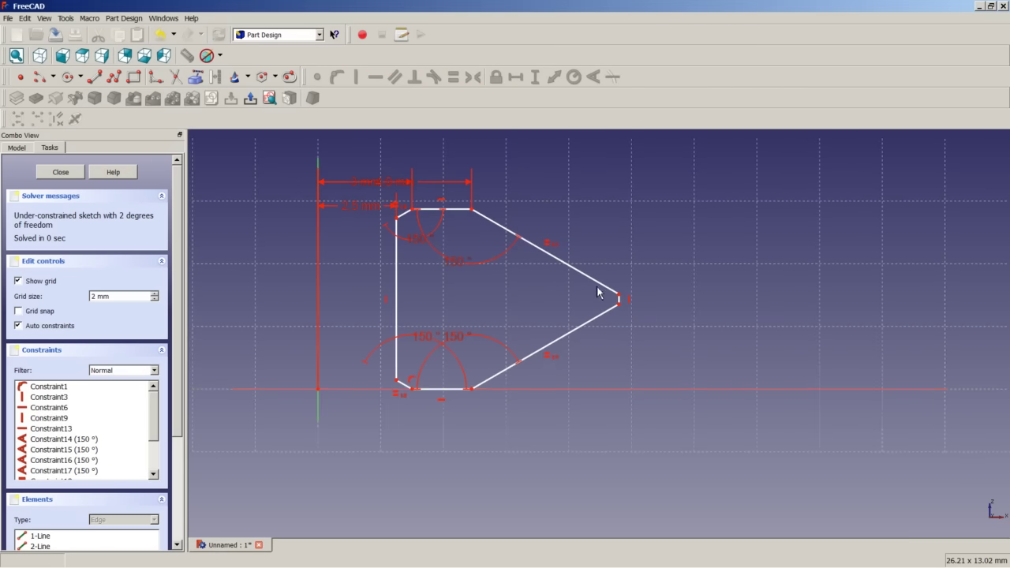
Step: Pull the profile's outer vertical edge inward and constrain its upper vertex to 6 mm horizontally from the origin
{"action": "mouse_move", "coordinate": [620, 307]}
{"action": "left_mouse_down"}
{"action": "mouse_move", "coordinate": [581, 295]}
{"action": "mouse_move", "coordinate": [542, 323]}
{"action": "left_mouse_up"}
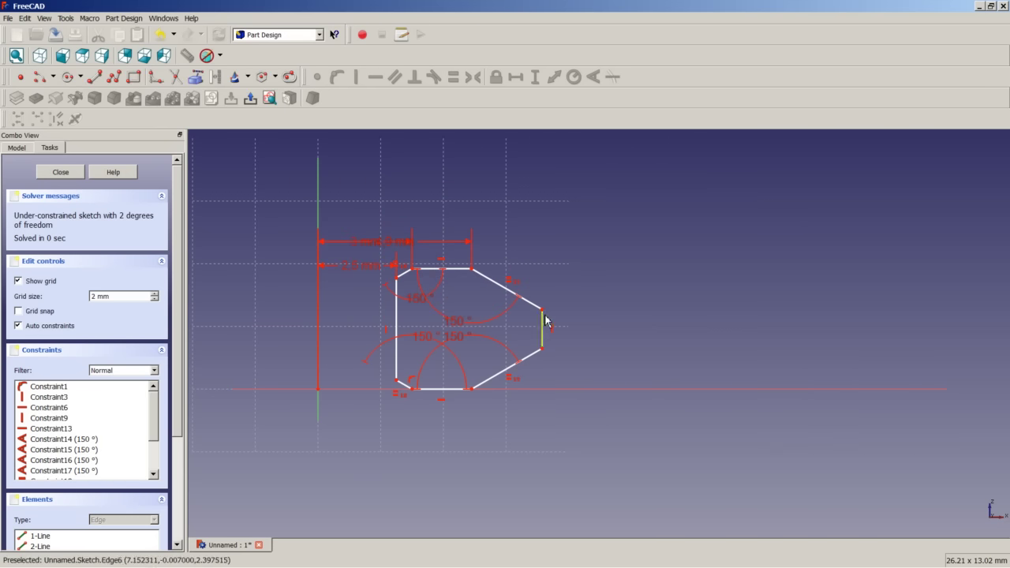
{"action": "left_click", "coordinate": [542, 310]}
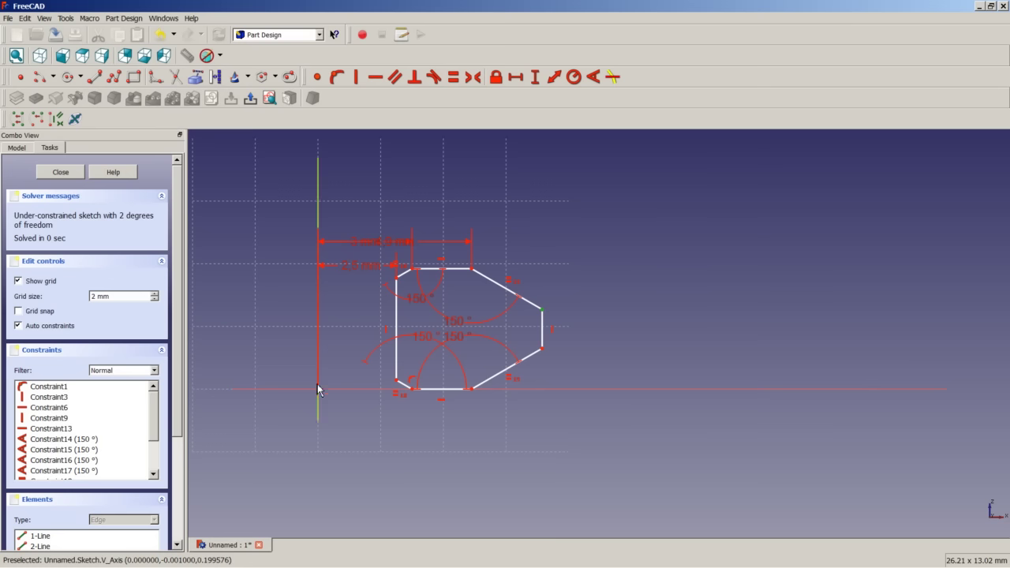
{"action": "left_click", "coordinate": [516, 76]}
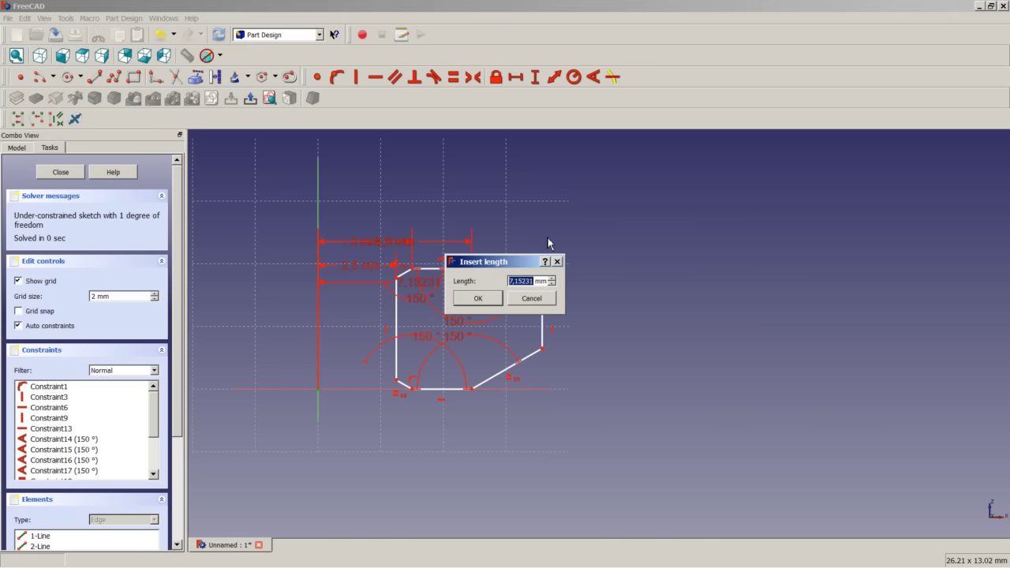
{"action": "type", "text": "6"}
{"action": "key", "text": "Return"}
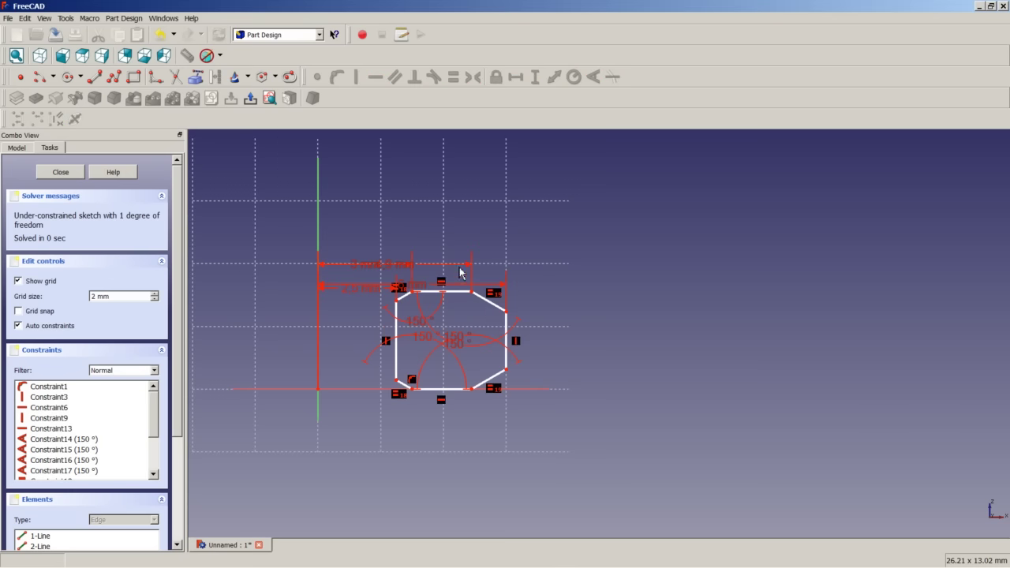
Step: Spread out the overlapping 2.5, 3, 4.9 and 6 mm horizontal dimensions above the profile so each is readable
{"action": "left_click_drag", "start_coordinate": [382, 274], "coordinate": [372, 240]}
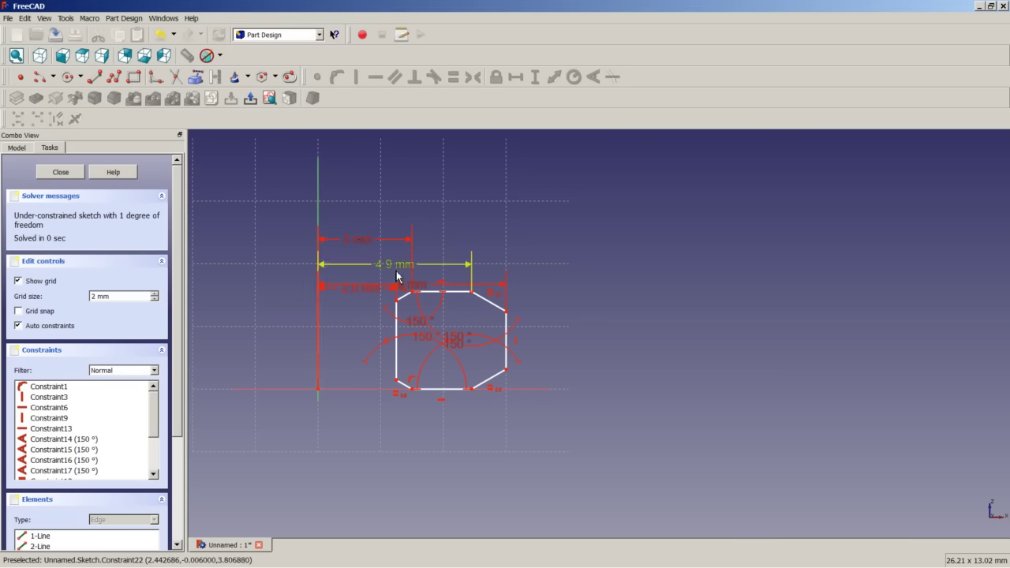
{"action": "left_click_drag", "start_coordinate": [401, 276], "coordinate": [402, 211]}
{"action": "left_click_drag", "start_coordinate": [388, 292], "coordinate": [419, 186]}
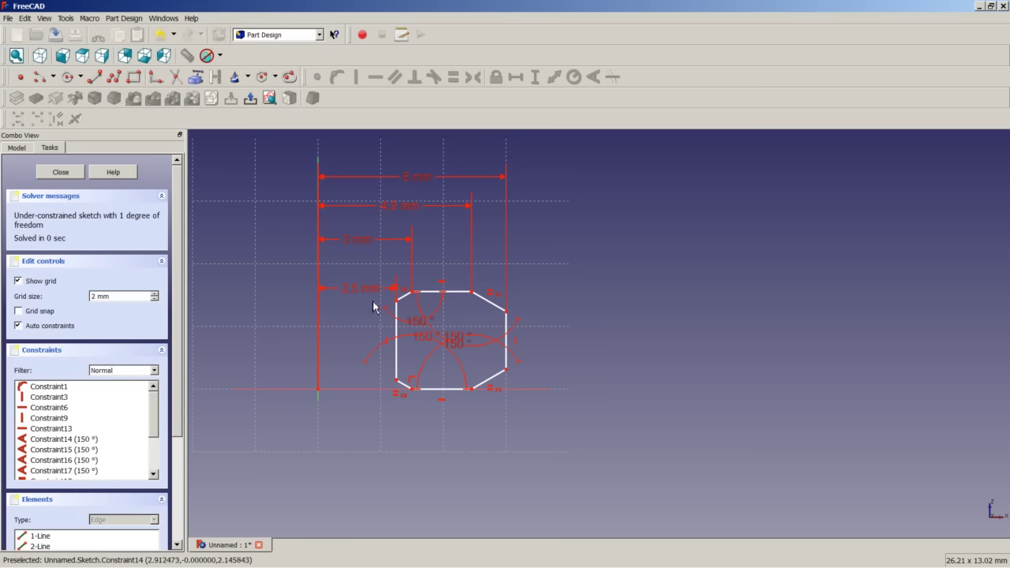
{"action": "left_click_drag", "start_coordinate": [370, 296], "coordinate": [386, 291]}
Step: Constrain the vertical distance between the outer ends of the profile's top and bottom edges to 4.7 mm
{"action": "scroll", "coordinate": [512, 335], "scroll_direction": "up", "scroll_amount": 3}
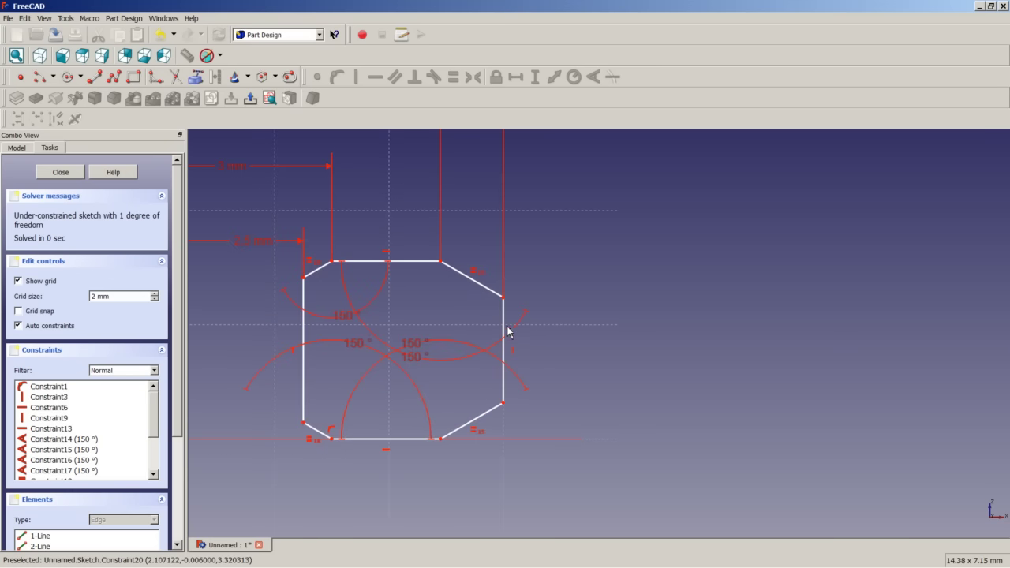
{"action": "left_click", "coordinate": [441, 263]}
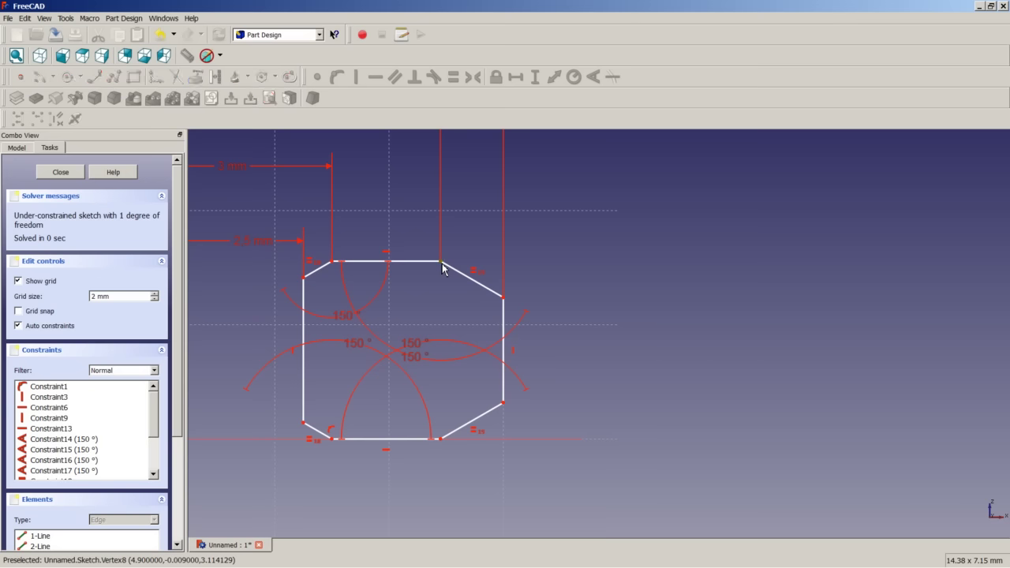
{"action": "left_click", "coordinate": [442, 440]}
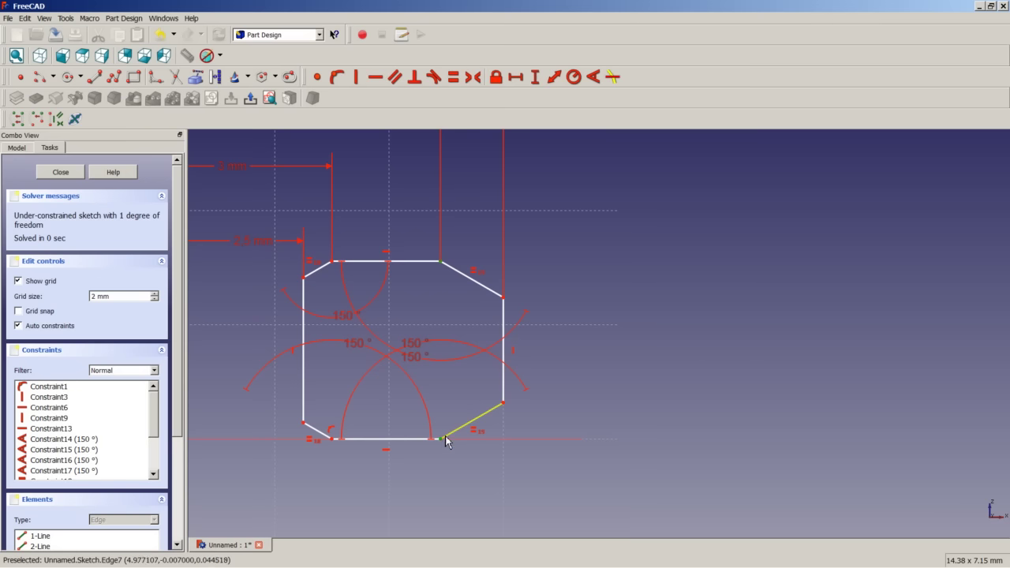
{"action": "left_click", "coordinate": [535, 76]}
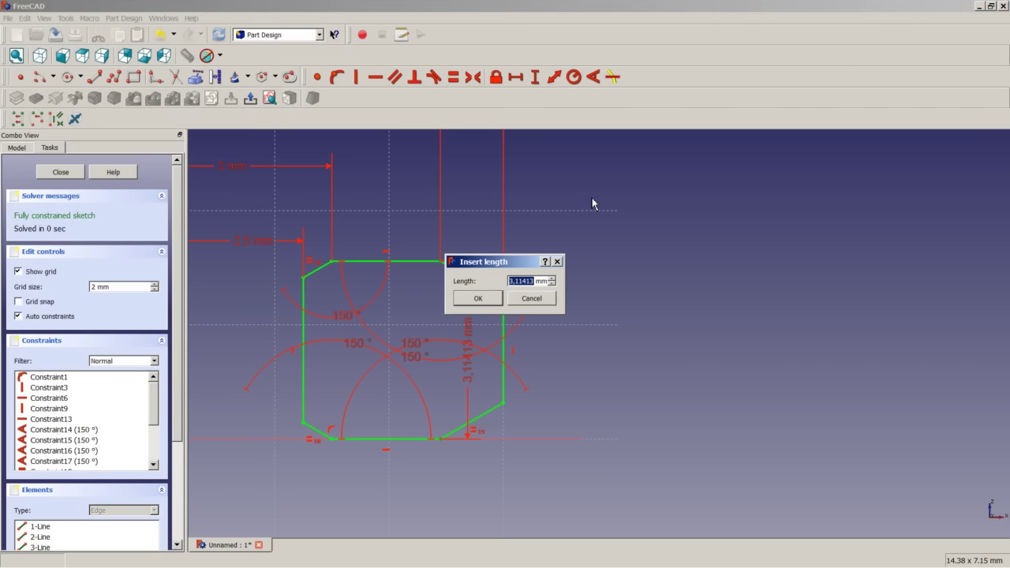
{"action": "type", "text": "4,7"}
{"action": "key", "text": "Return"}
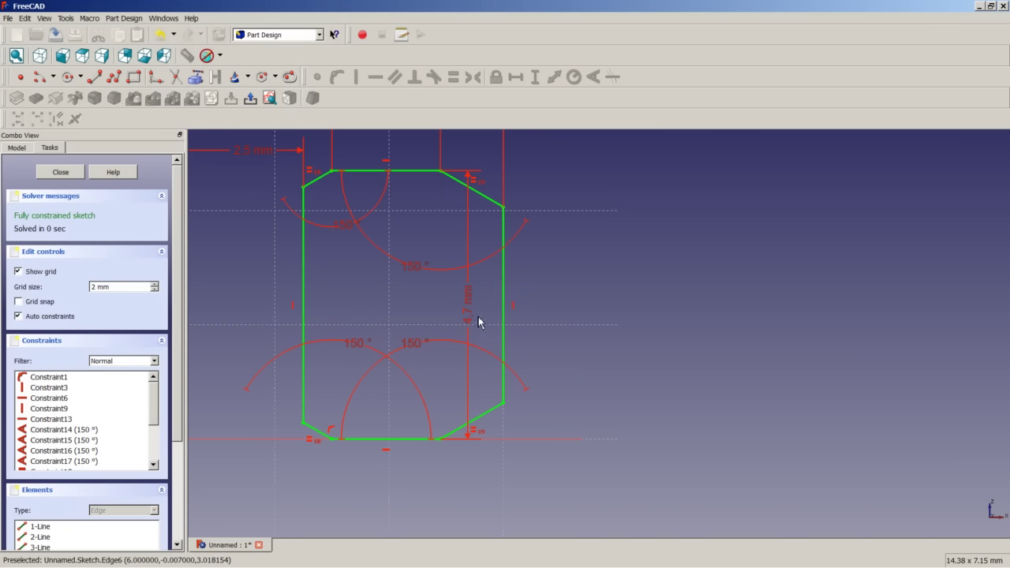
Step: Close the sketch and revolve the profile 360° around the vertical sketch axis
{"action": "scroll", "coordinate": [462, 281], "scroll_direction": "down", "scroll_amount": 5}
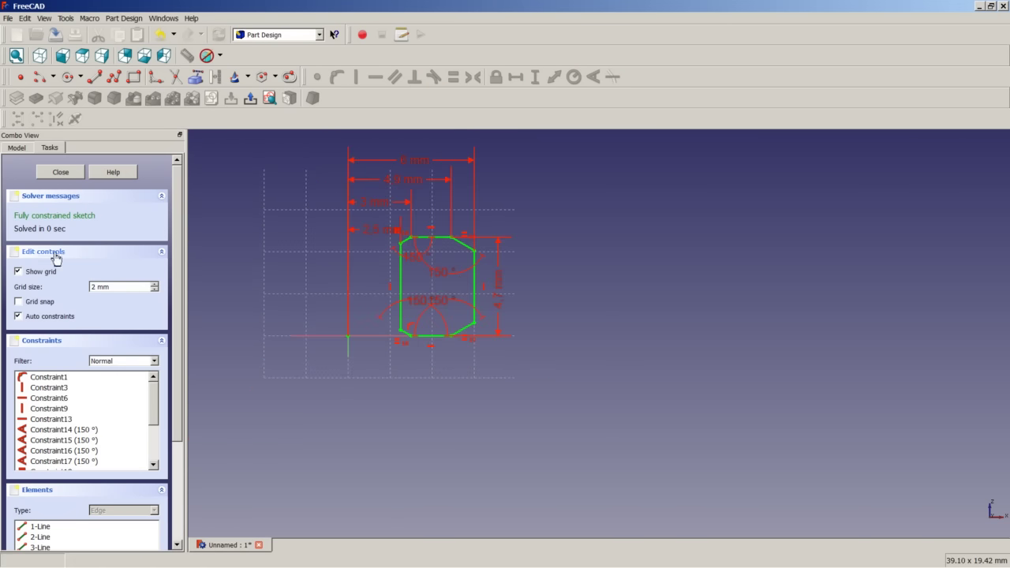
{"action": "left_click", "coordinate": [61, 172]}
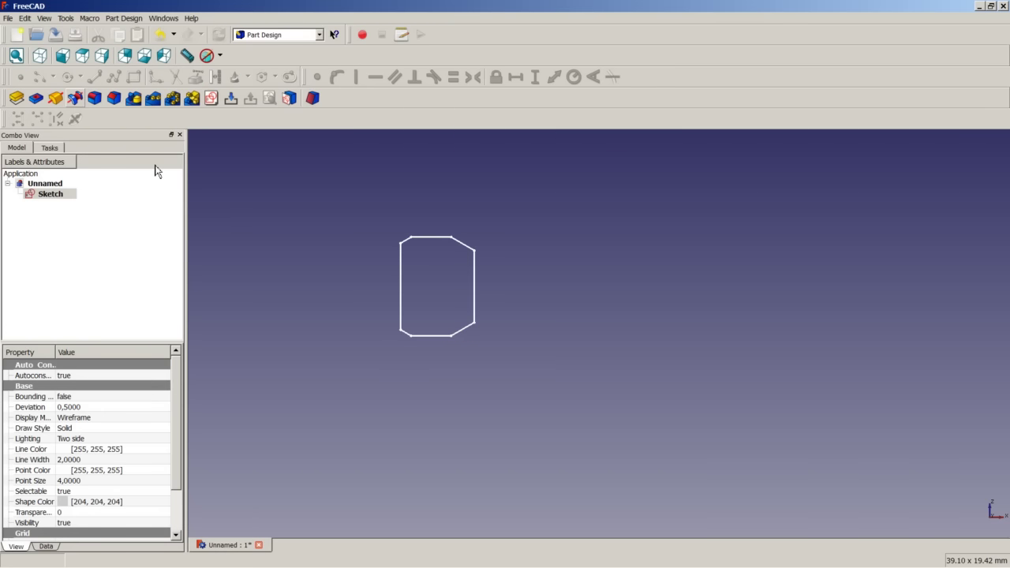
{"action": "left_click", "coordinate": [56, 100]}
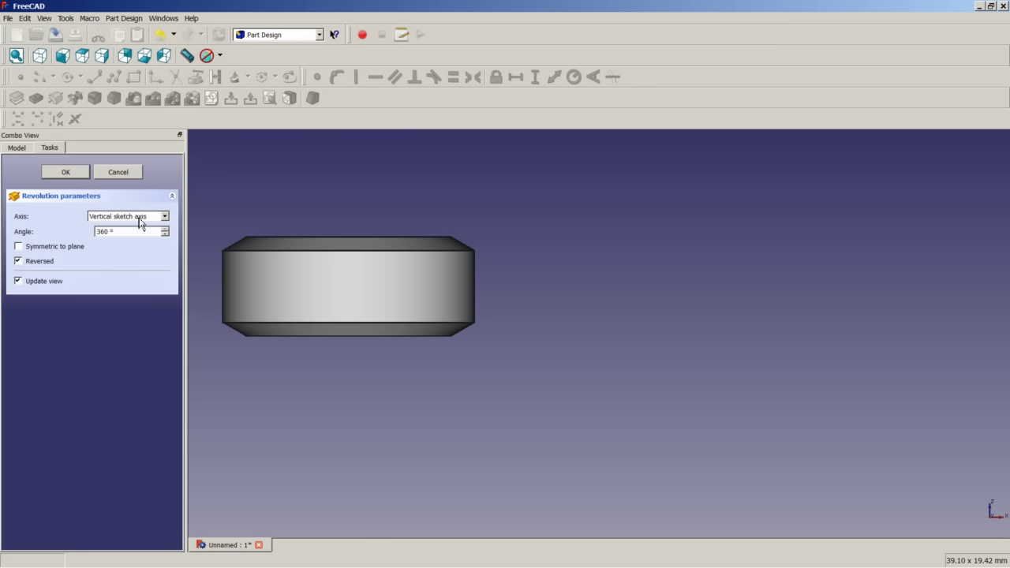
{"action": "left_click", "coordinate": [79, 175]}
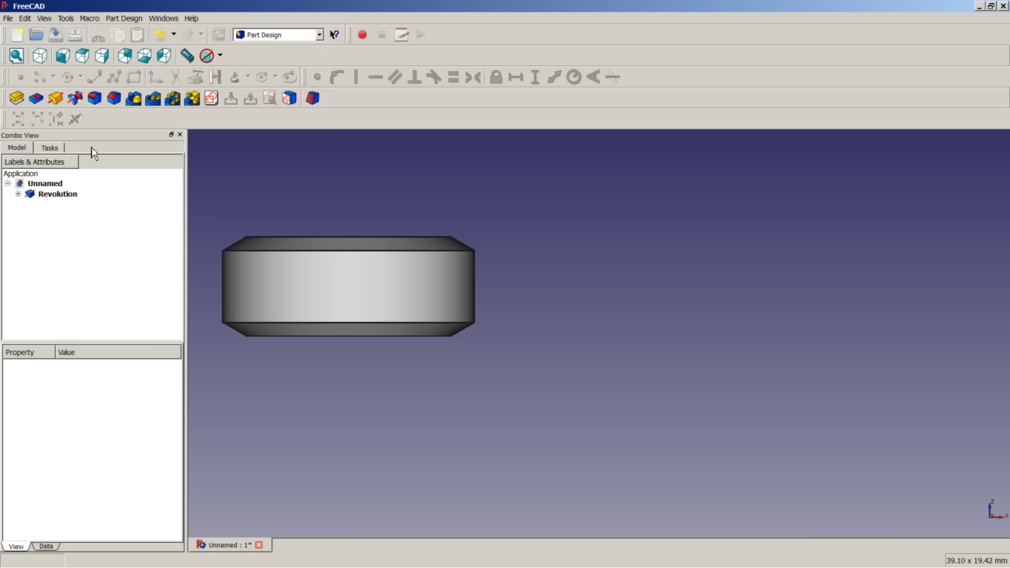
Step: Create a new sketch on the flat top ring face of the revolved body, picked in the isometric view
{"action": "left_click", "coordinate": [40, 56]}
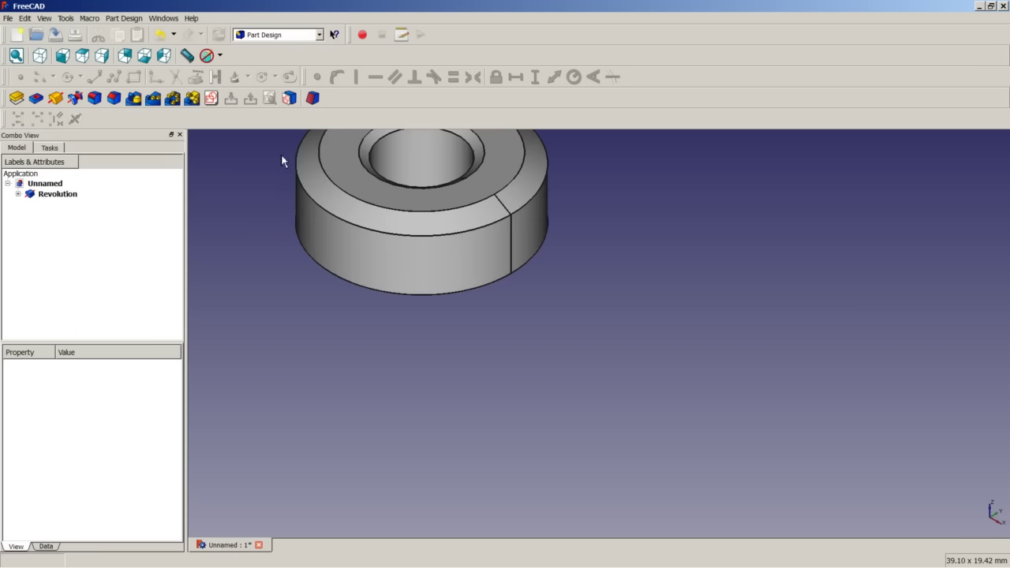
{"action": "right_click", "coordinate": [270, 204]}
{"action": "left_click", "coordinate": [285, 208]}
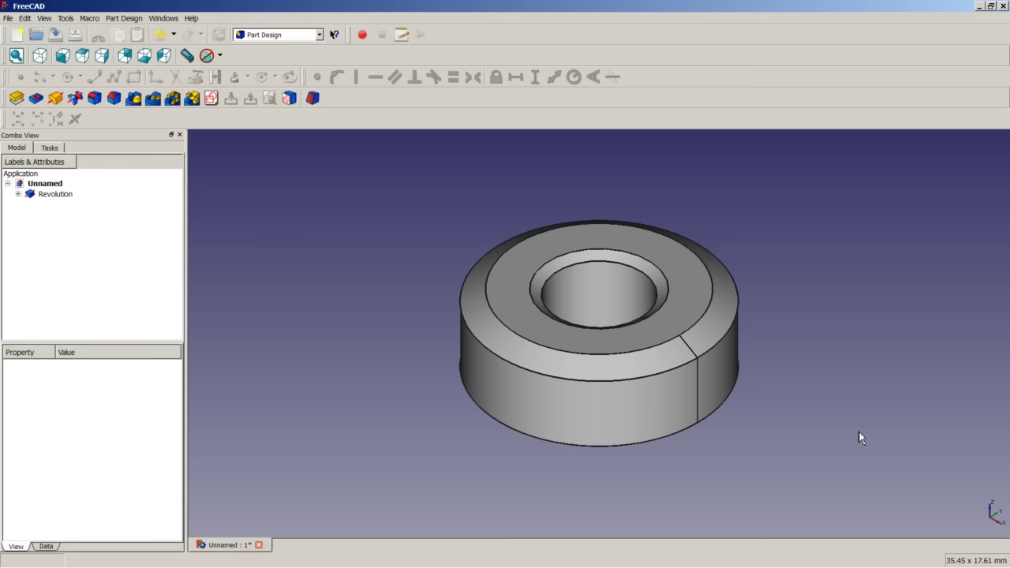
{"action": "left_click", "coordinate": [680, 272]}
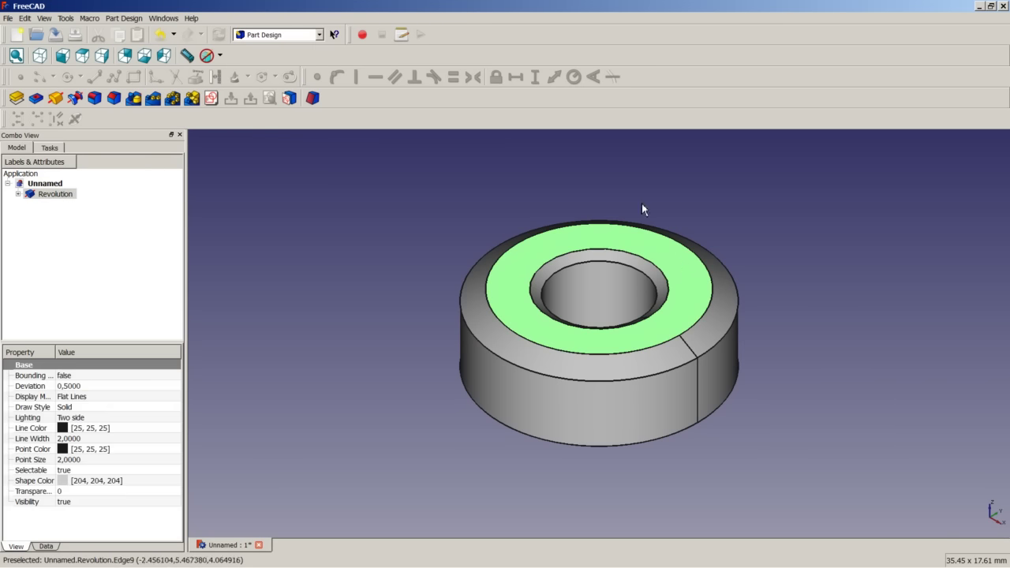
{"action": "left_click", "coordinate": [211, 98]}
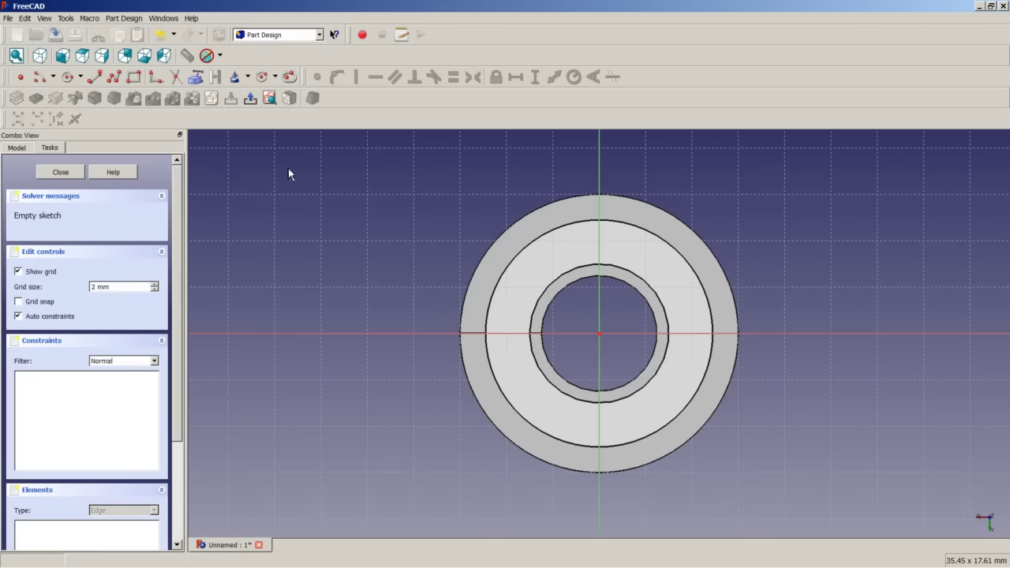
Step: Draw a regular hexagon centred on the sketch origin, with its vertices lying on the flat top ring face
{"action": "left_click", "coordinate": [264, 77]}
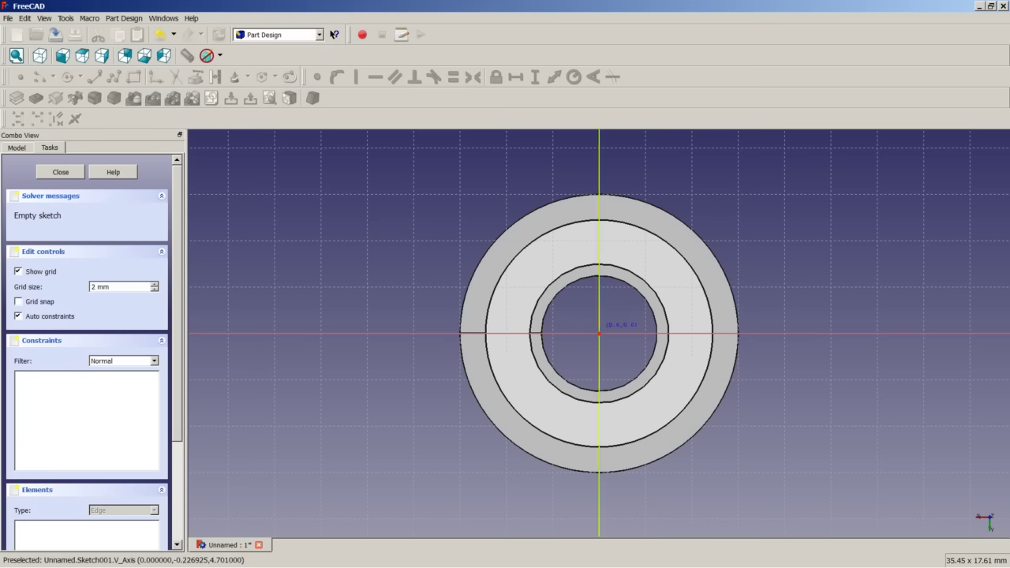
{"action": "left_click", "coordinate": [599, 334]}
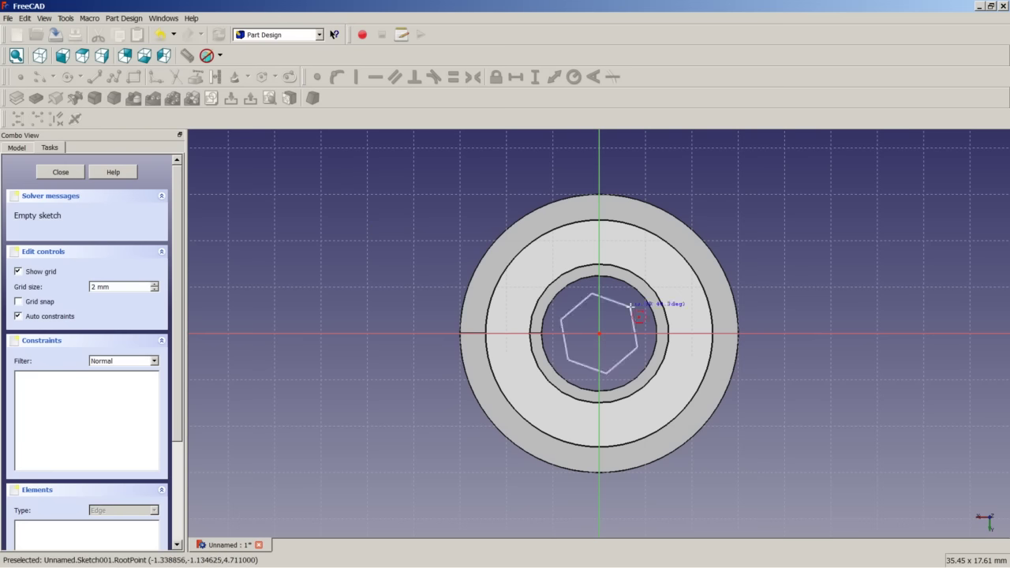
{"action": "left_click", "coordinate": [609, 238]}
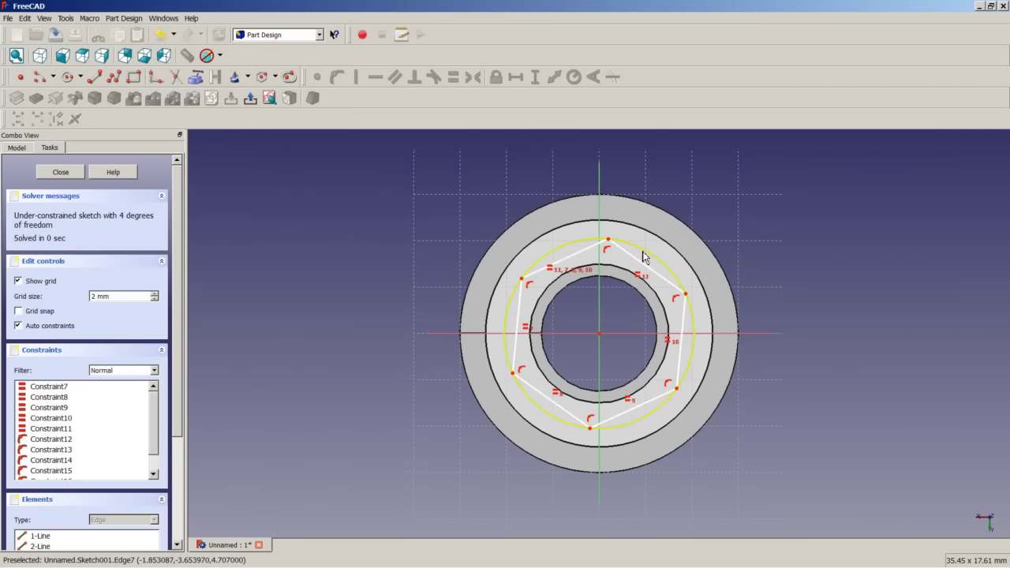
Step: Constrain the hexagon's uppermost and lowermost vertices onto the vertical sketch axis with point-on-object constraints
{"action": "scroll", "coordinate": [643, 257], "scroll_direction": "up", "scroll_amount": 2}
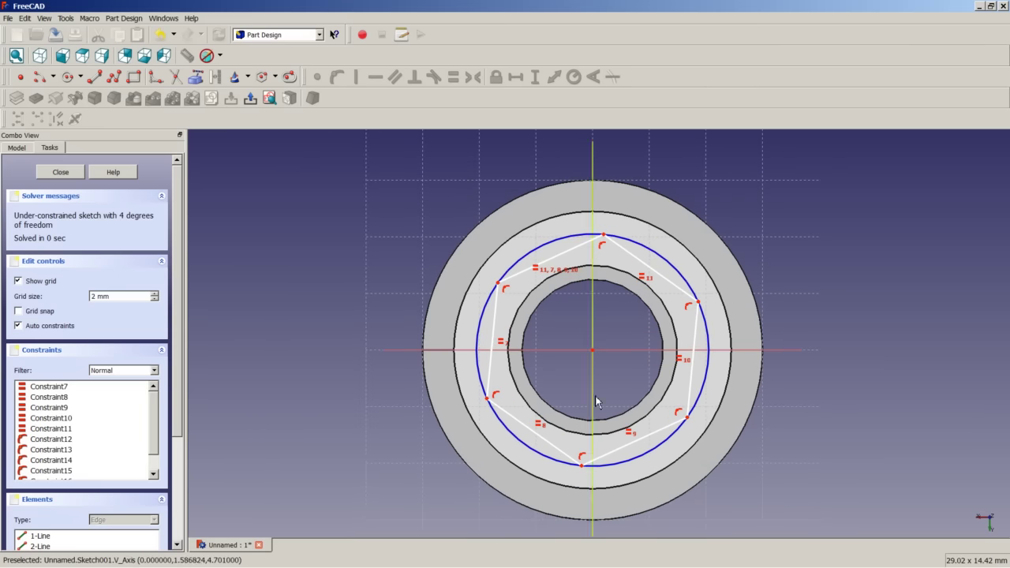
{"action": "left_click", "coordinate": [603, 235]}
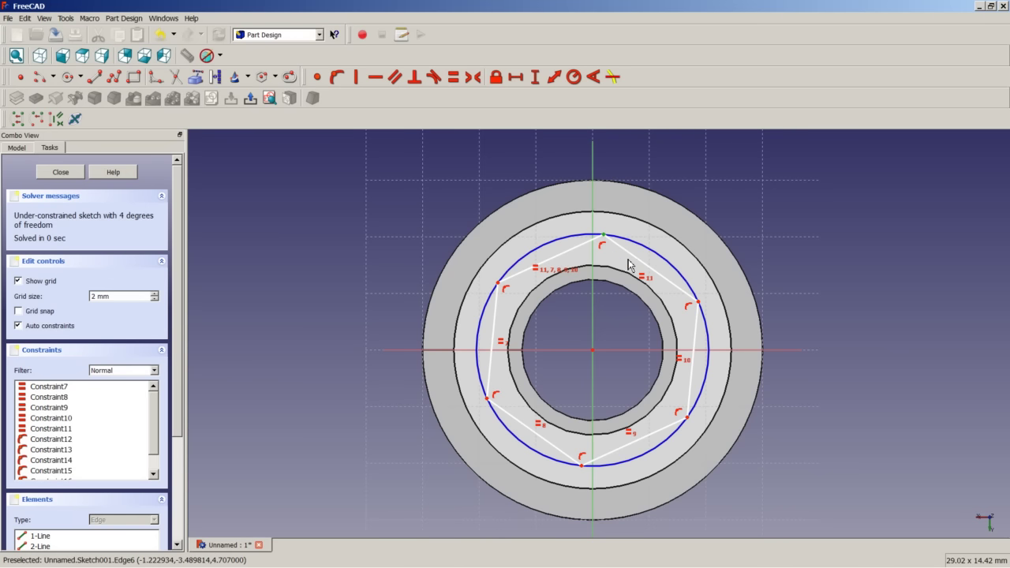
{"action": "left_click", "coordinate": [595, 222]}
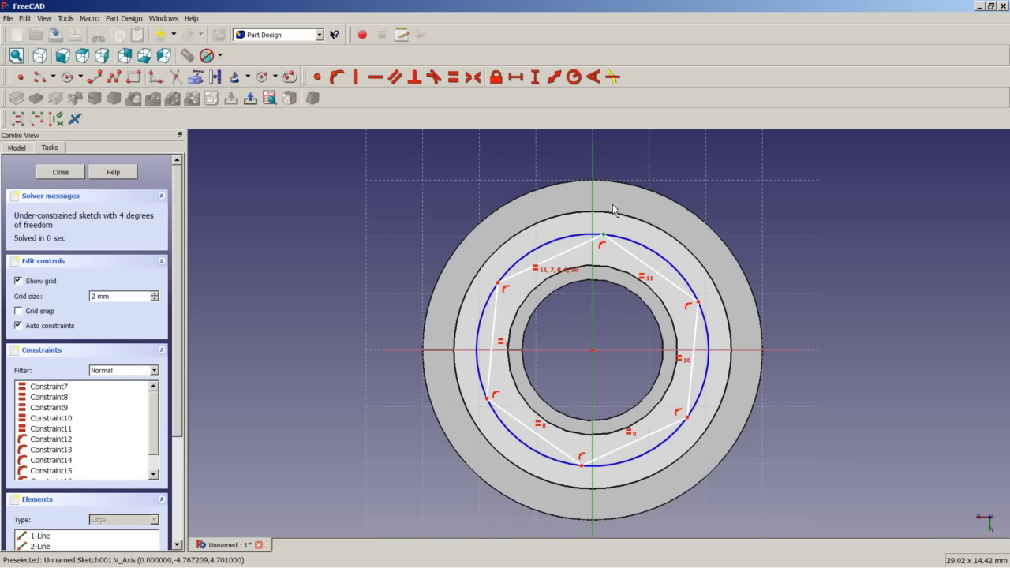
{"action": "left_click", "coordinate": [337, 77]}
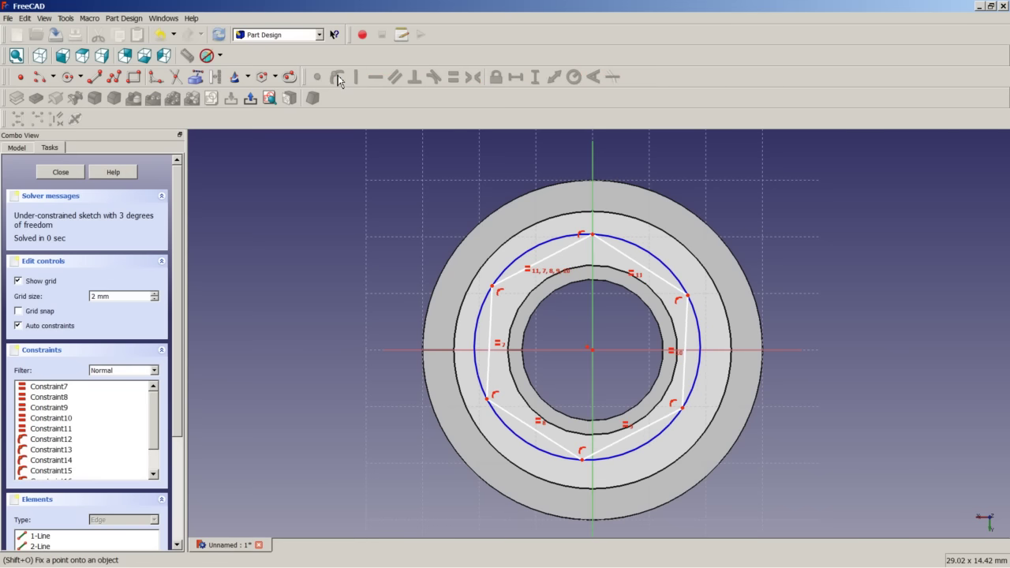
{"action": "left_click", "coordinate": [584, 464]}
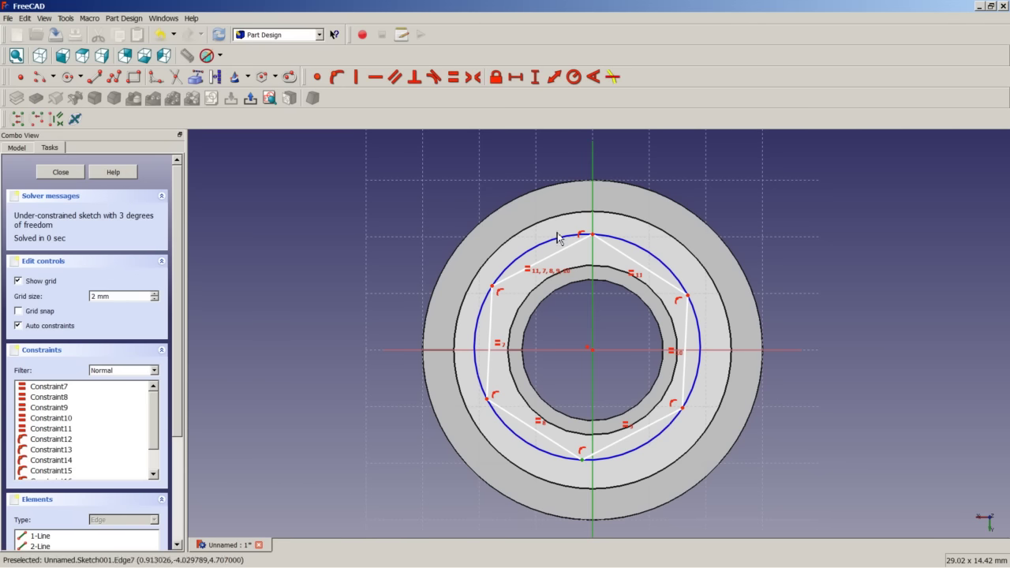
{"action": "left_click", "coordinate": [336, 79]}
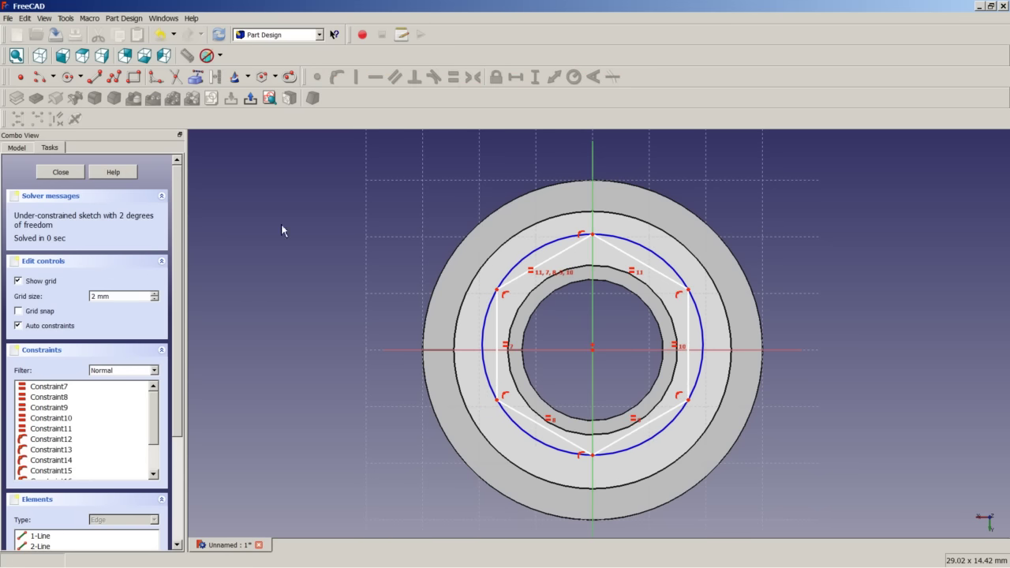
Step: Make the hexagon's top and bottom vertices symmetric about the horizontal sketch axis
{"action": "left_click", "coordinate": [594, 249]}
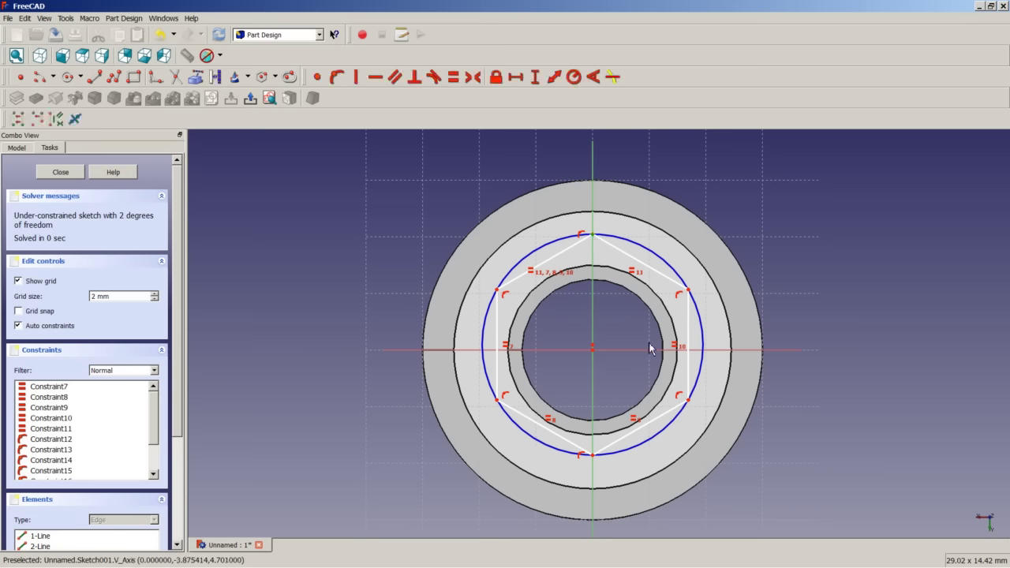
{"action": "left_click", "coordinate": [594, 457]}
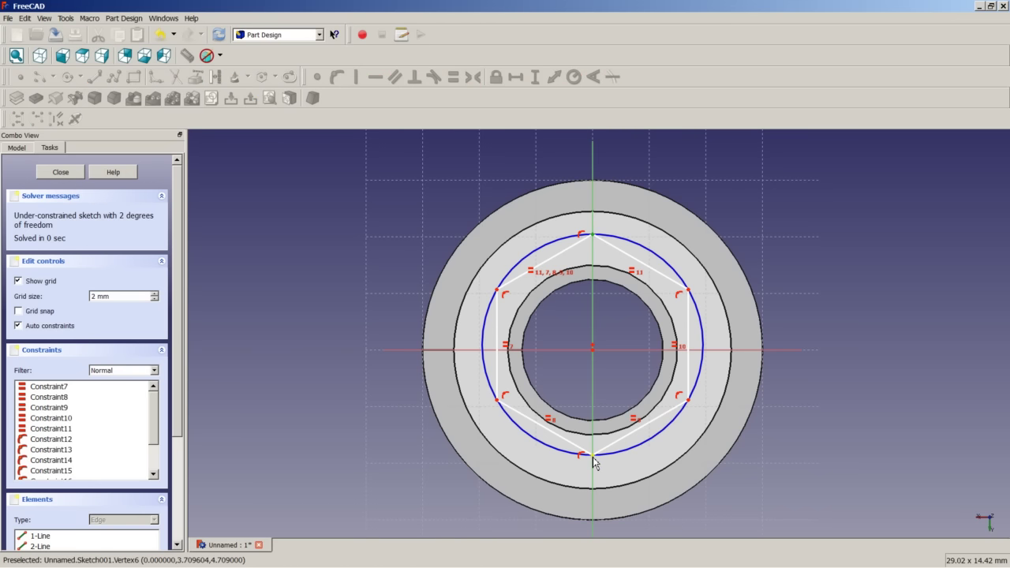
{"action": "left_click", "coordinate": [626, 351]}
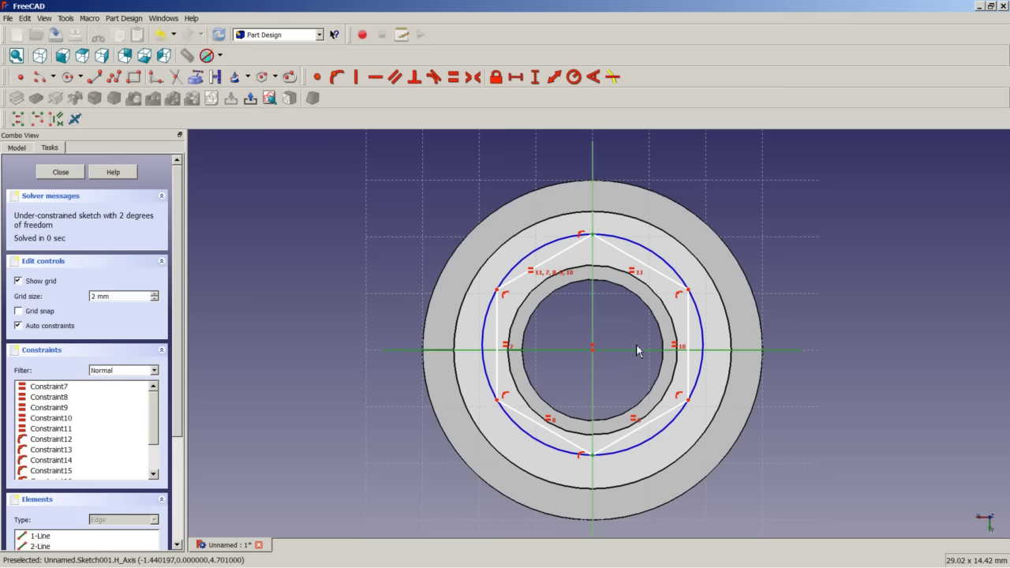
{"action": "left_click", "coordinate": [475, 80]}
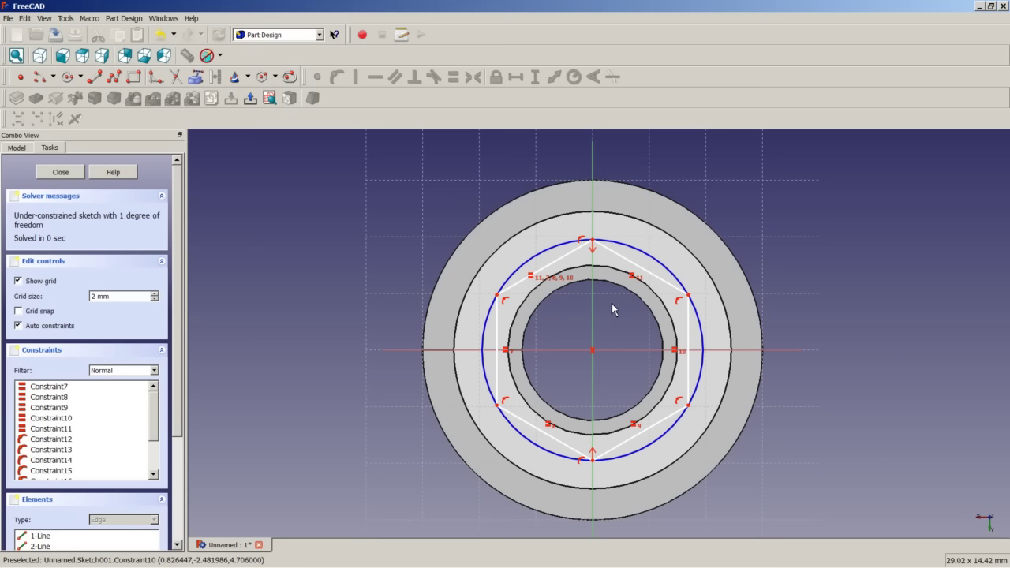
Step: Constrain the horizontal distance between the hexagon's upper-right and upper-left vertices to 10 mm
{"action": "left_click", "coordinate": [689, 296]}
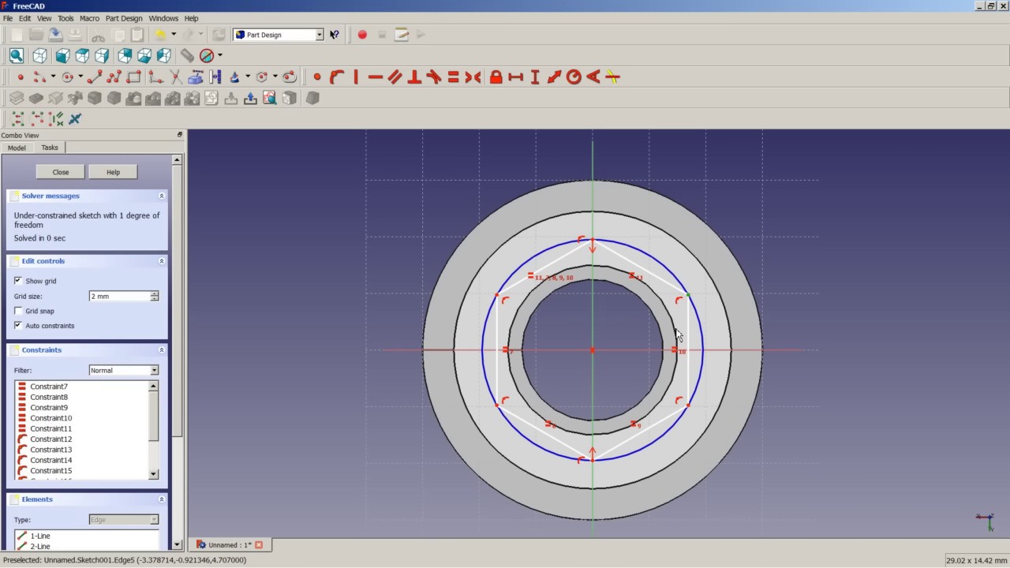
{"action": "left_click", "coordinate": [498, 297]}
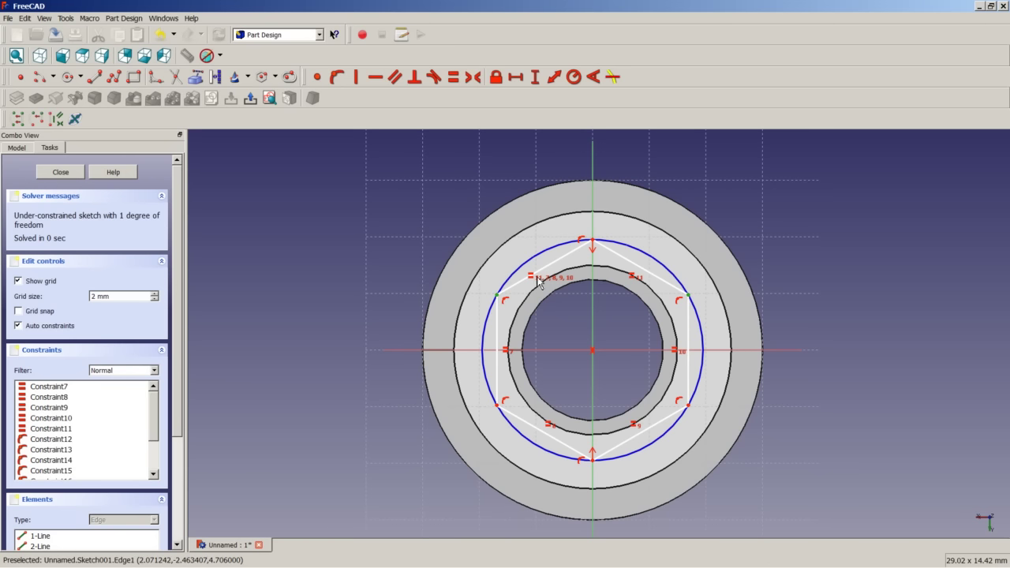
{"action": "left_click", "coordinate": [516, 79]}
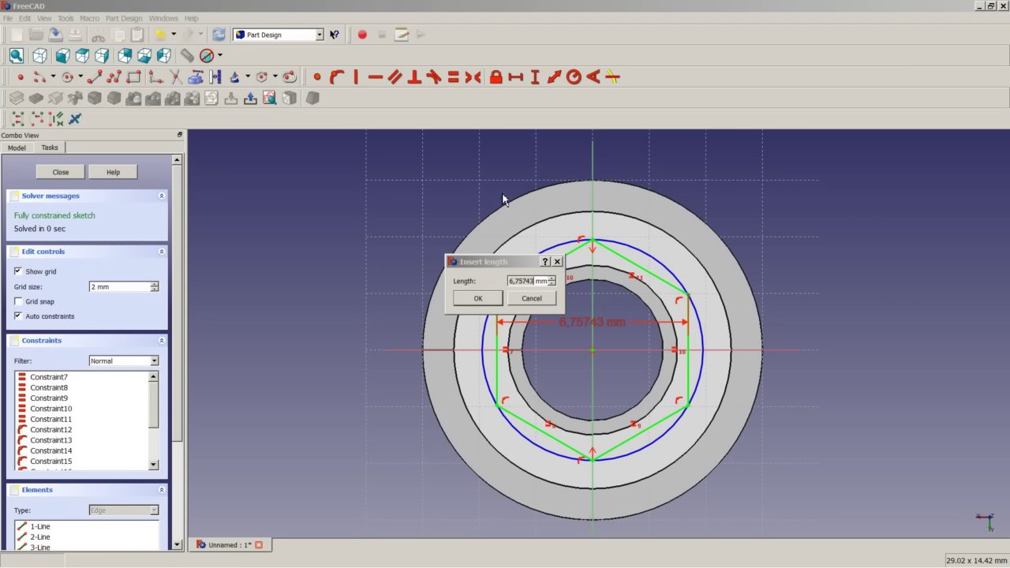
{"action": "left_click", "coordinate": [528, 281]}
{"action": "left_click_drag", "start_coordinate": [537, 281], "coordinate": [500, 287]}
{"action": "type", "text": "10"}
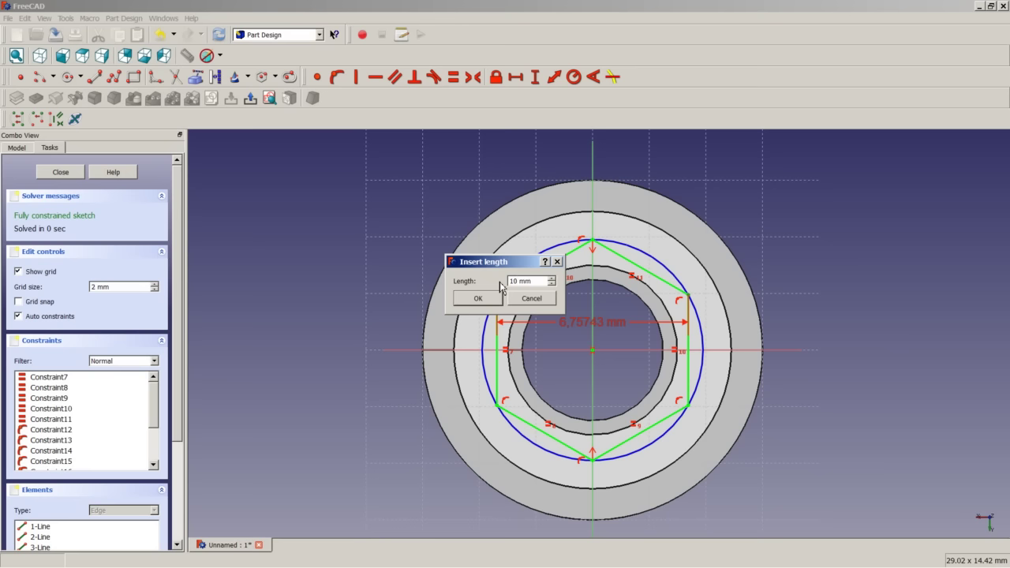
{"action": "key", "text": "Return"}
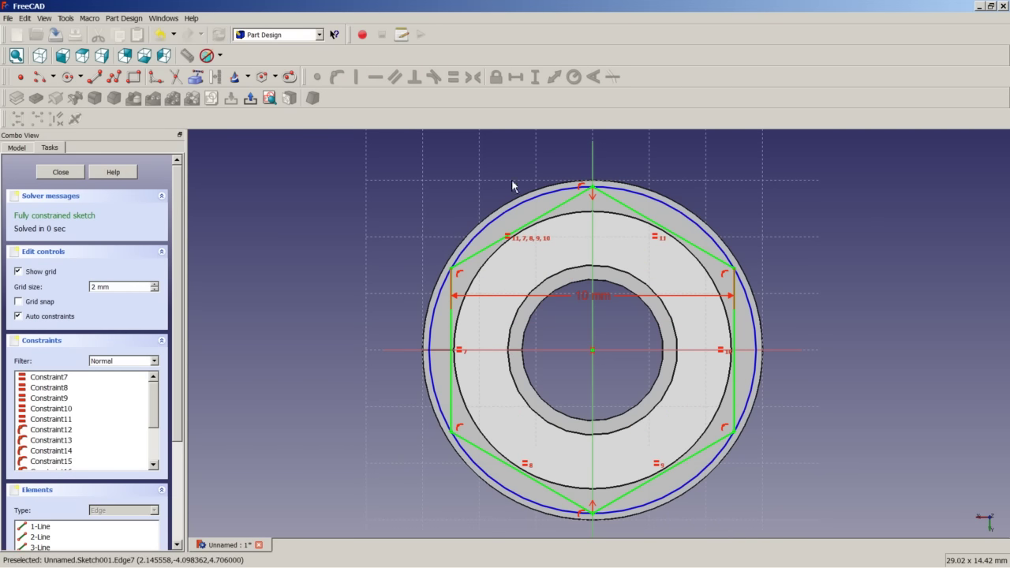
Step: Draw a circle centred on the origin around the whole revolved body and constrain its radius to 7 mm
{"action": "left_click", "coordinate": [79, 82]}
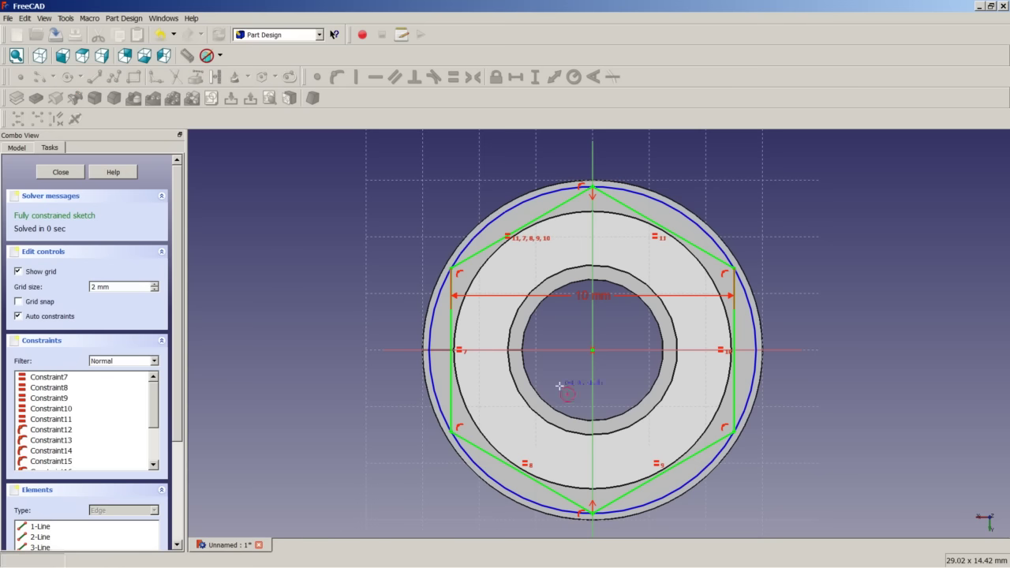
{"action": "left_click", "coordinate": [593, 349]}
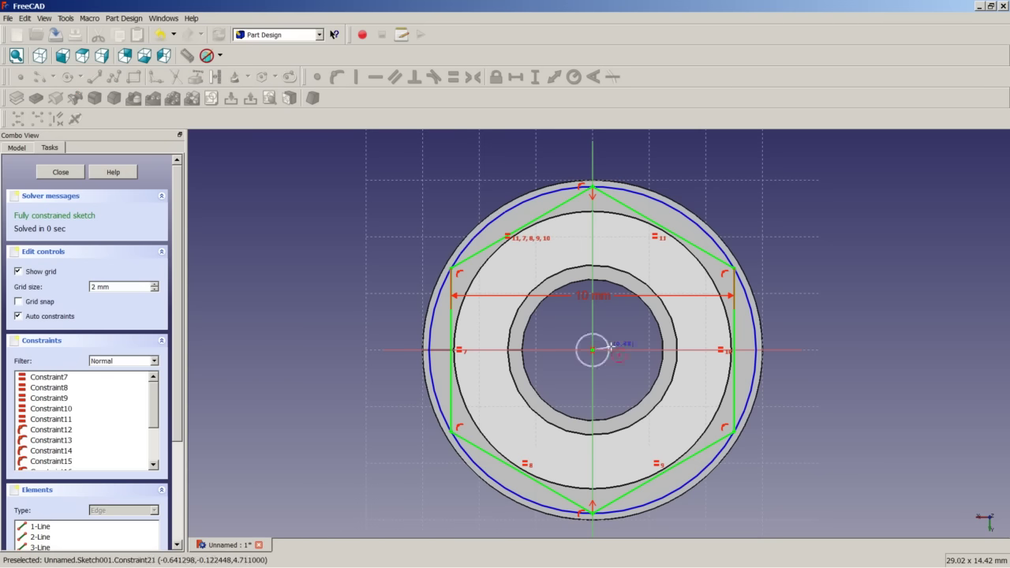
{"action": "left_click", "coordinate": [718, 213]}
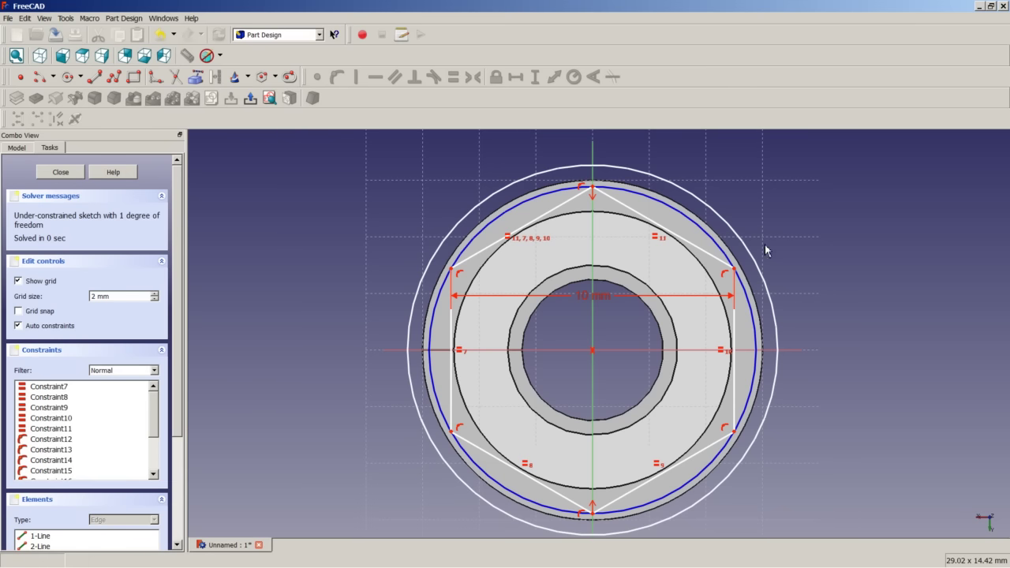
{"action": "left_click", "coordinate": [781, 348]}
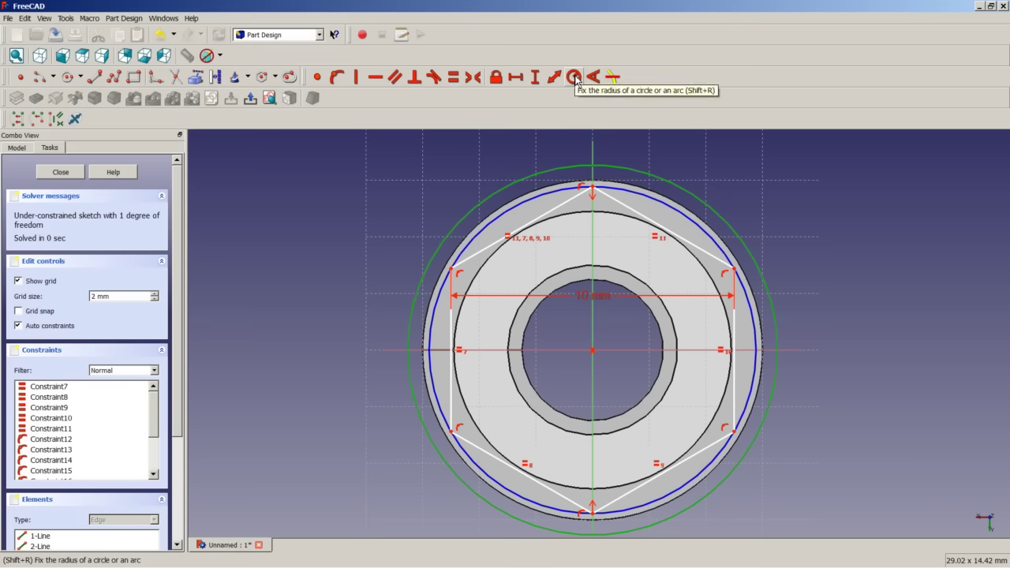
{"action": "left_click", "coordinate": [573, 77]}
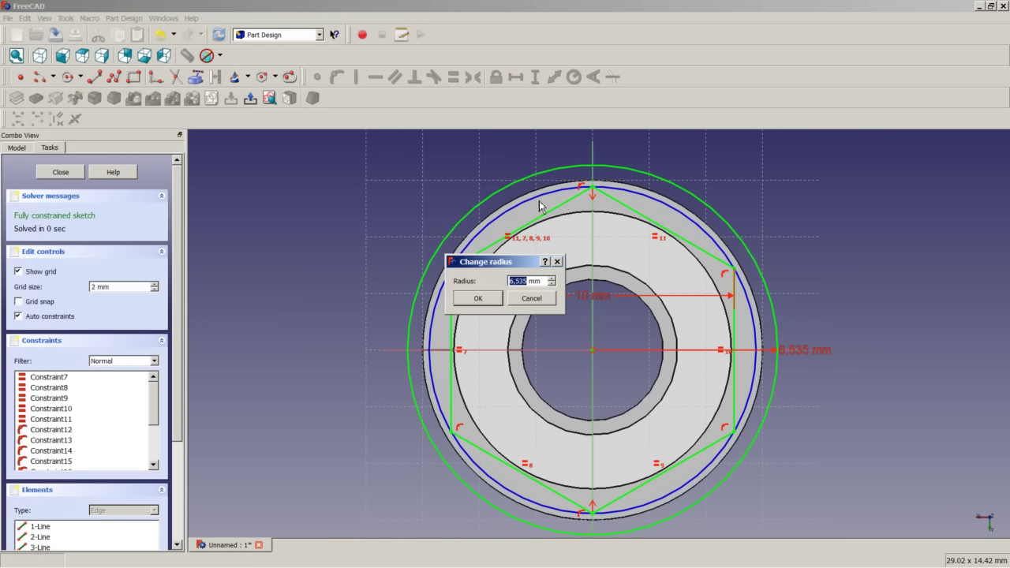
{"action": "type", "text": "7"}
{"action": "left_click", "coordinate": [481, 301]}
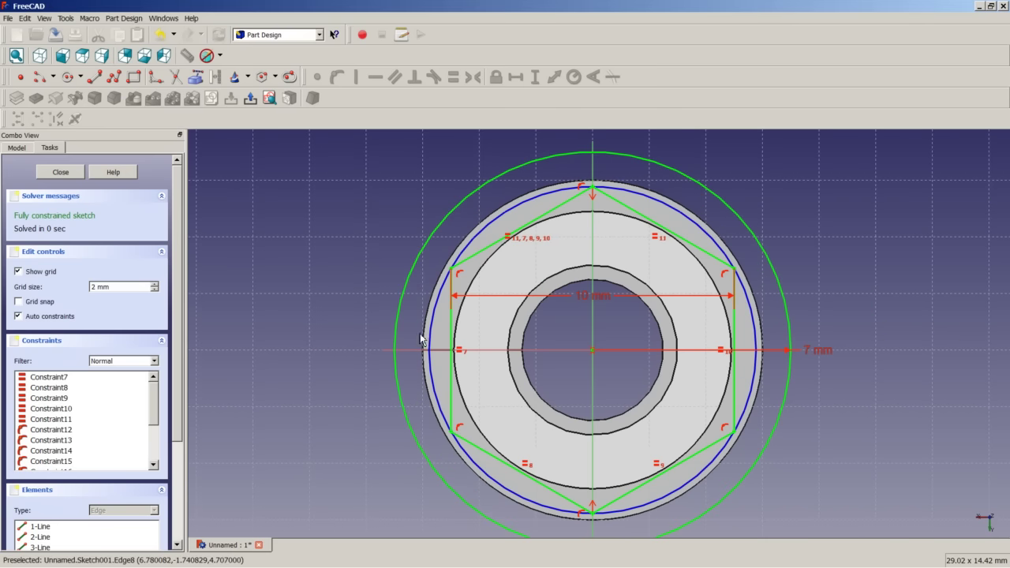
Step: Close the sketch and pocket the area between the hexagon and the circle with type Through all
{"action": "middle_click_drag", "start_coordinate": [516, 363], "coordinate": [522, 311]}
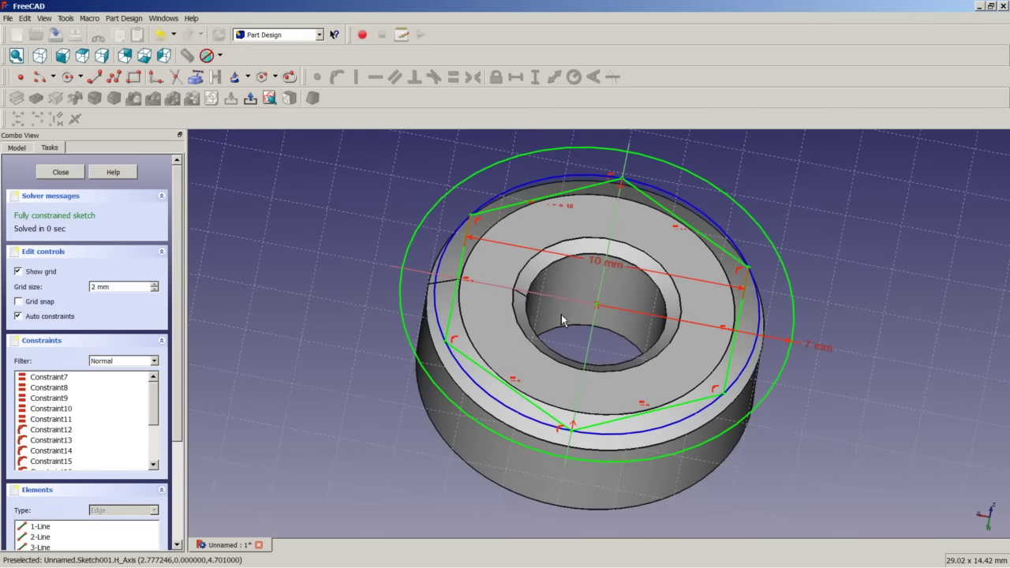
{"action": "scroll", "coordinate": [591, 323], "scroll_direction": "down", "scroll_amount": 2}
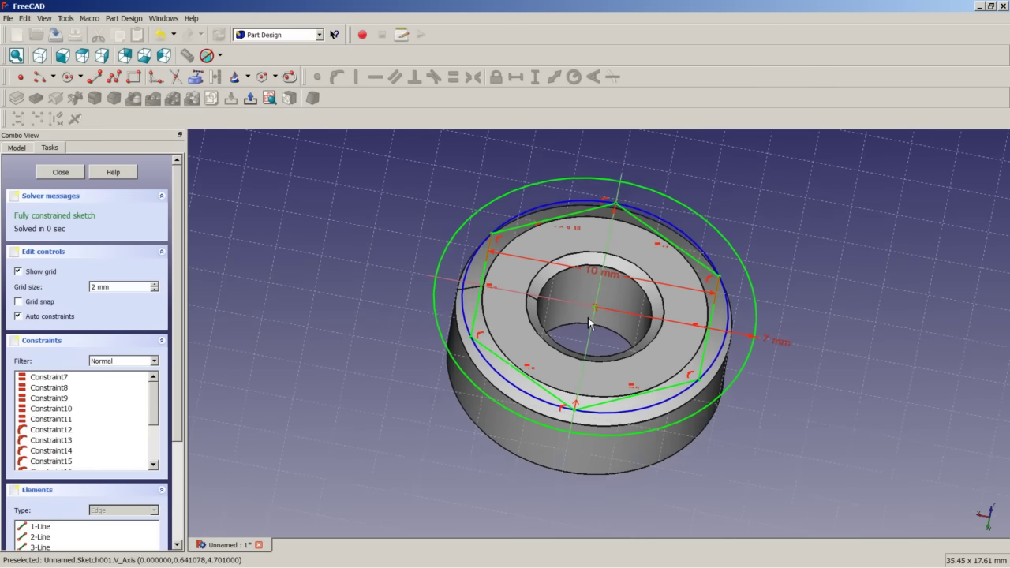
{"action": "left_click", "coordinate": [61, 172]}
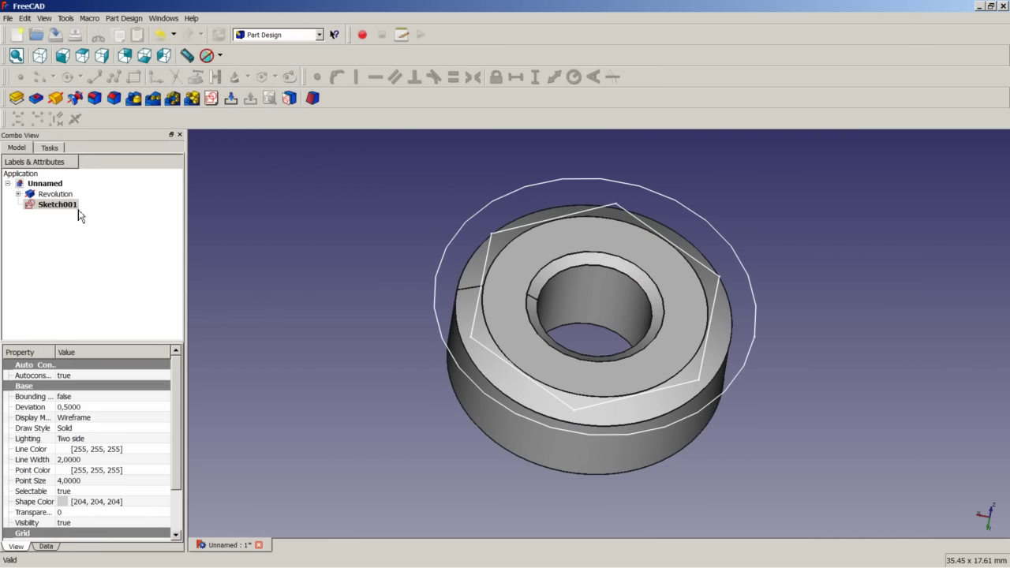
{"action": "left_click", "coordinate": [55, 99]}
{"action": "left_click", "coordinate": [117, 218]}
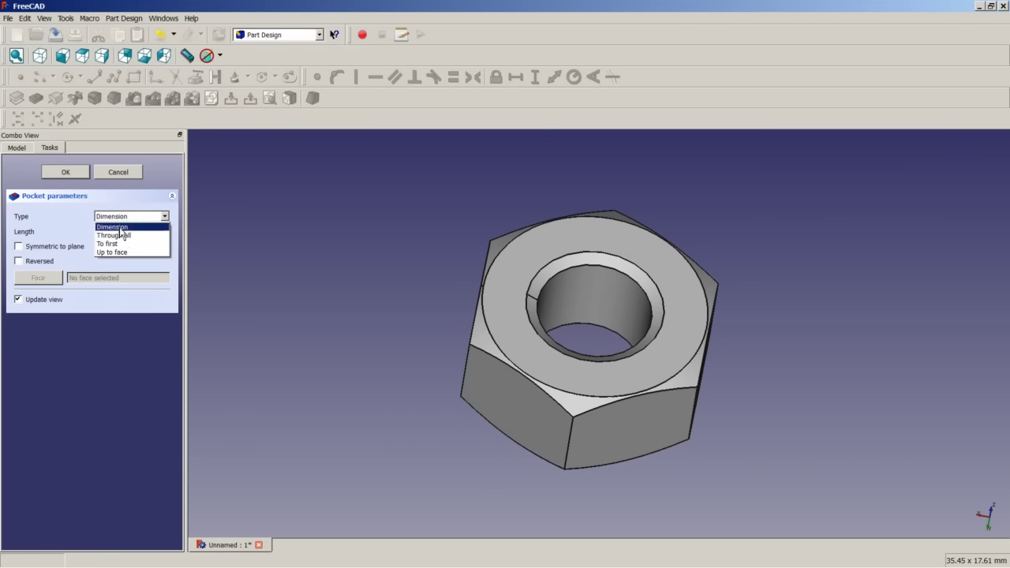
{"action": "left_click", "coordinate": [134, 236]}
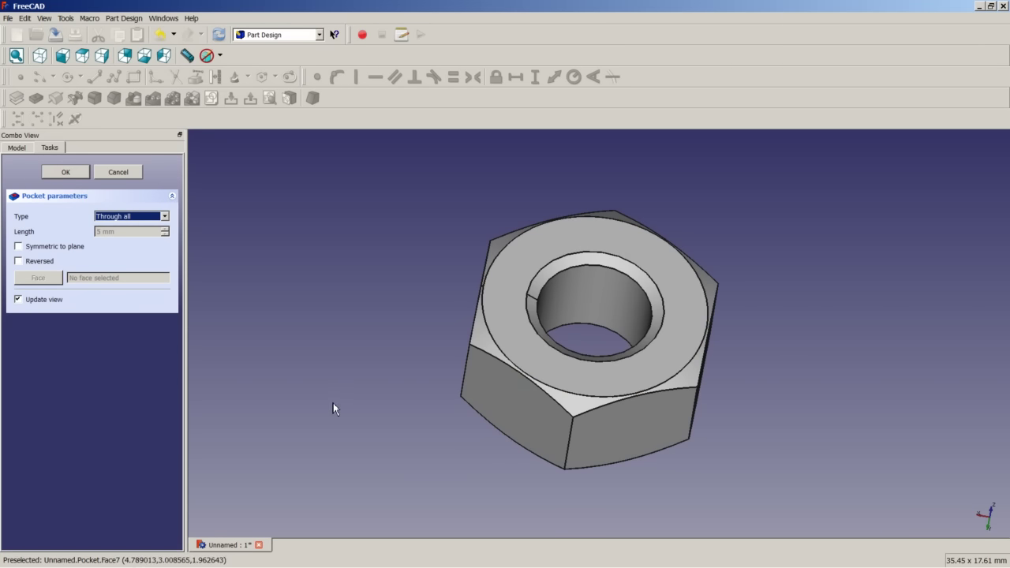
{"action": "left_click", "coordinate": [75, 172]}
Step: Show the finished nut in isometric view, then save and close its document
{"action": "left_click", "coordinate": [39, 55]}
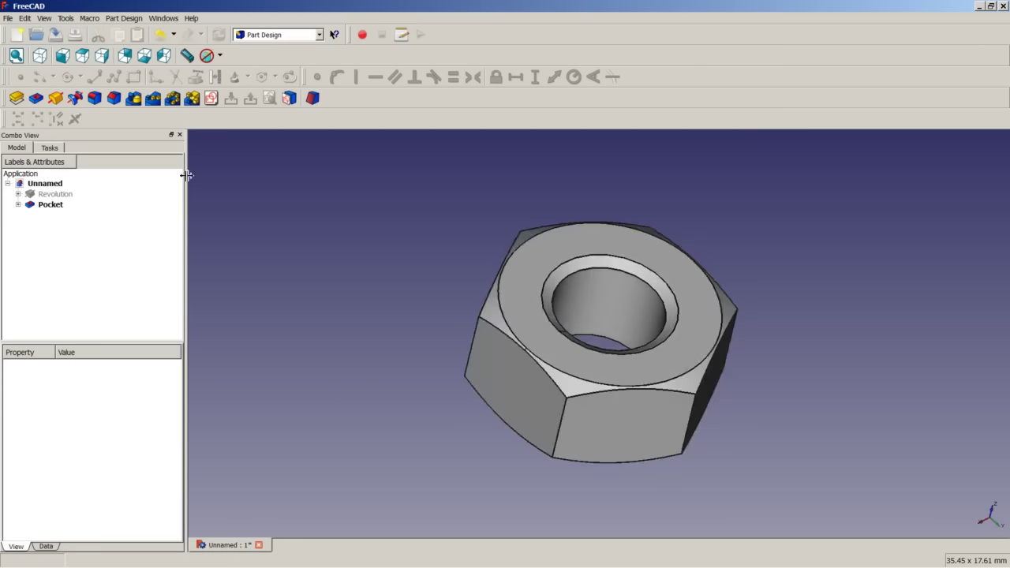
{"action": "right_click", "coordinate": [308, 311]}
{"action": "left_click", "coordinate": [360, 320]}
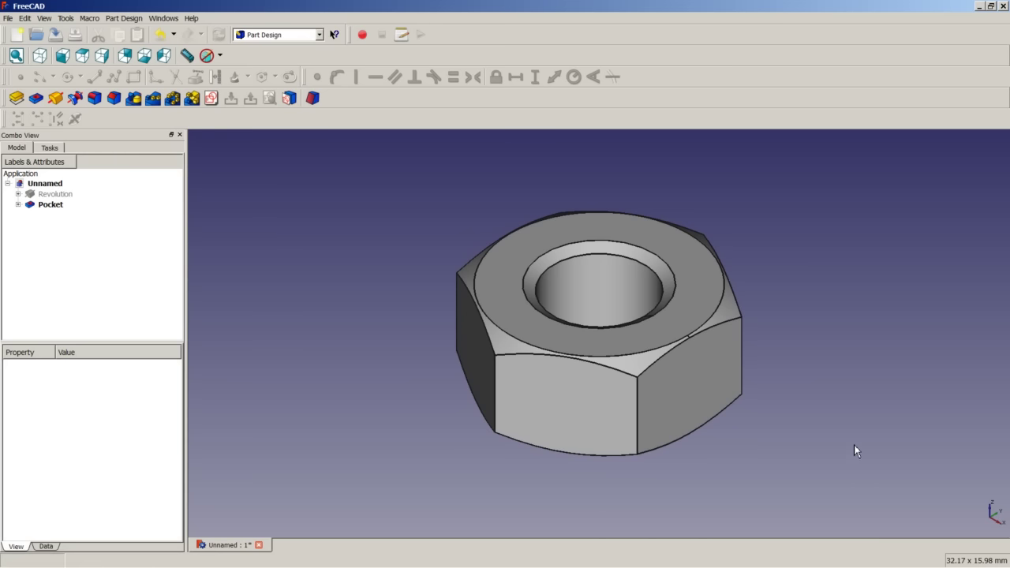
{"action": "key", "text": "ctrl+s"}
{"action": "left_click", "coordinate": [254, 545]}
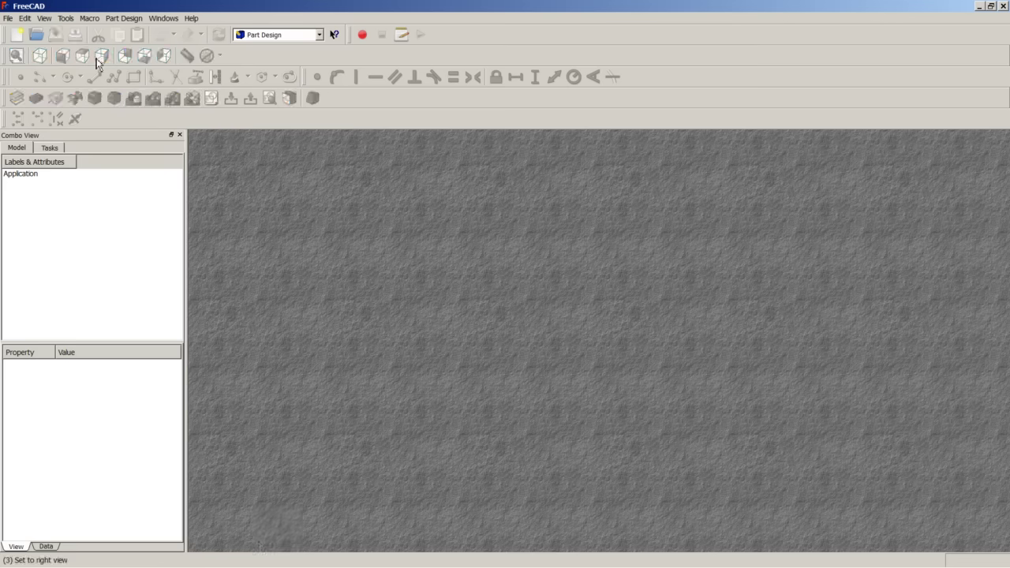
Step: Create a new document and start a sketch on the XY-Plane with zero offset
{"action": "left_click", "coordinate": [16, 35]}
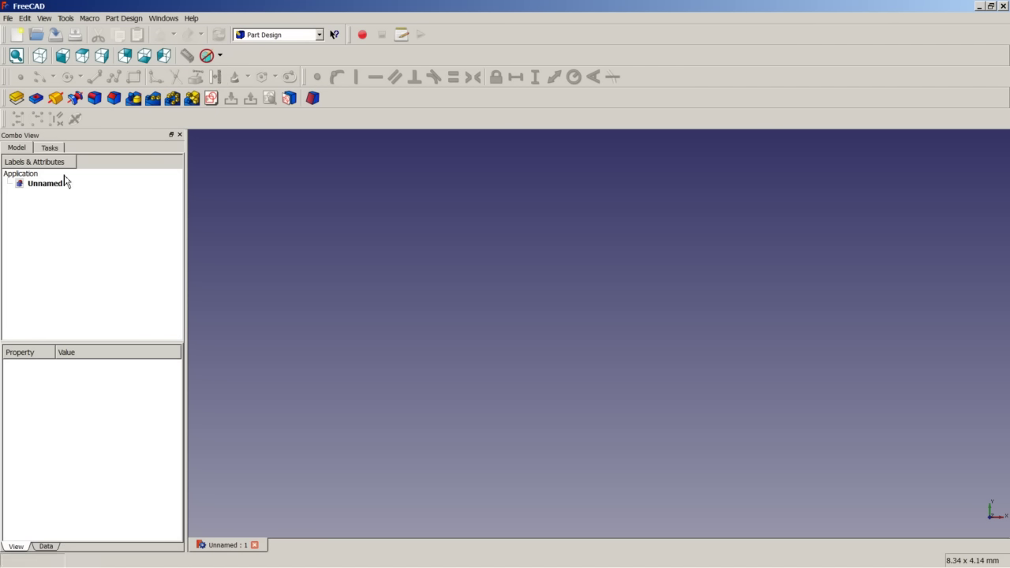
{"action": "left_click", "coordinate": [211, 98]}
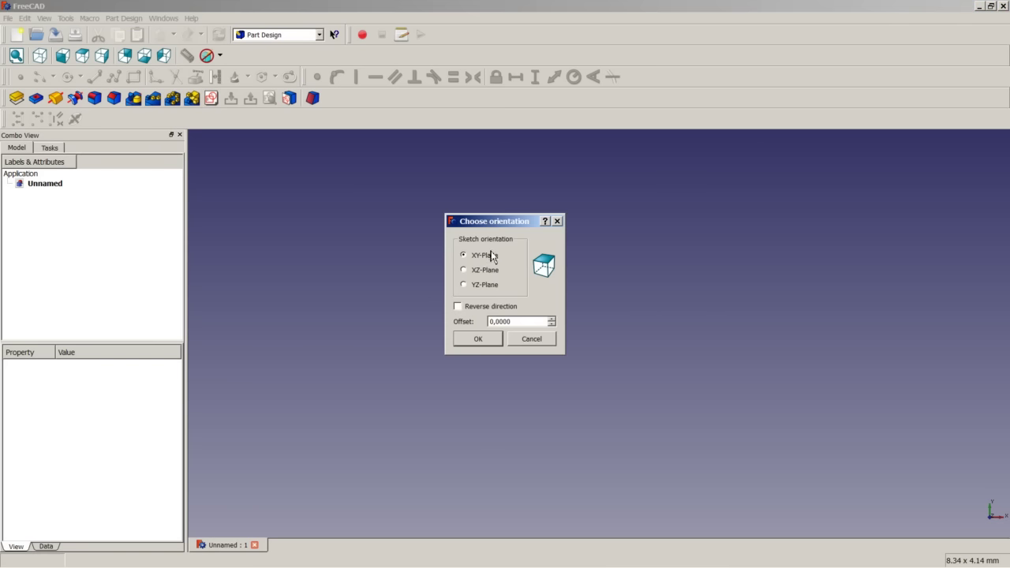
{"action": "left_click", "coordinate": [478, 339]}
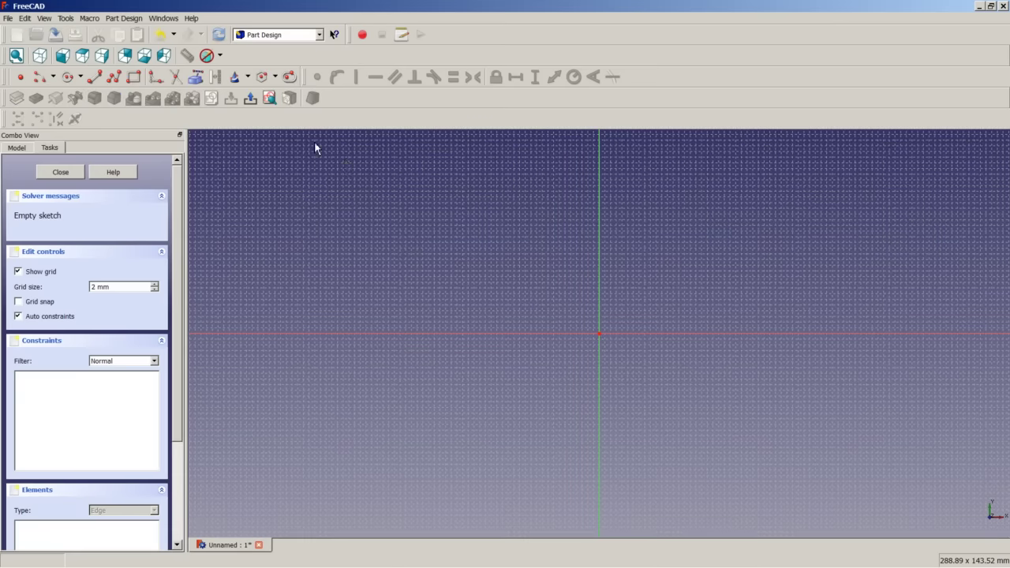
Step: Draw a regular hexagon around the origin, about 12 mm across its corners, with one corner near the upper vertical axis
{"action": "left_click", "coordinate": [262, 79]}
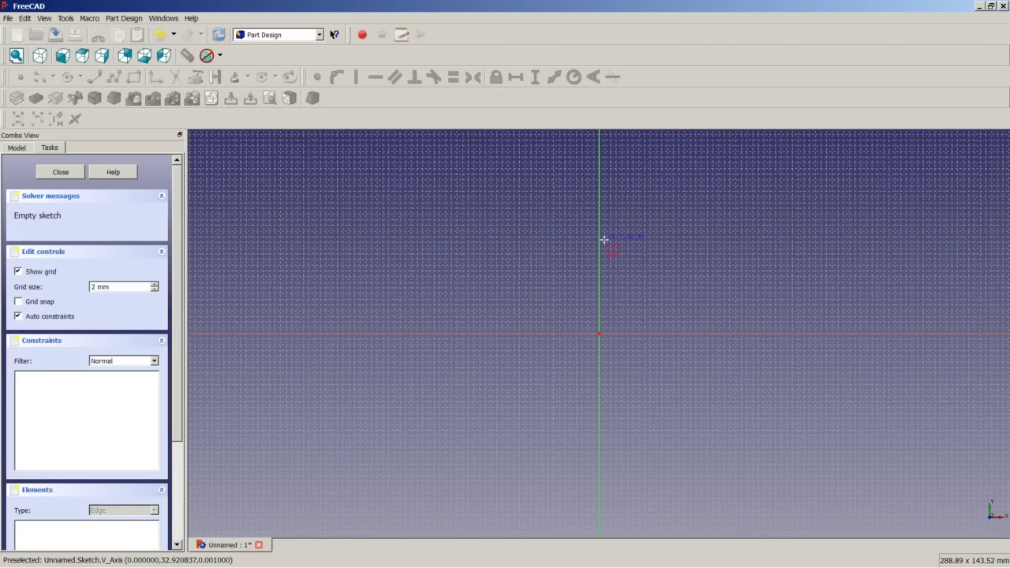
{"action": "scroll", "coordinate": [599, 333], "scroll_direction": "up", "scroll_amount": 10}
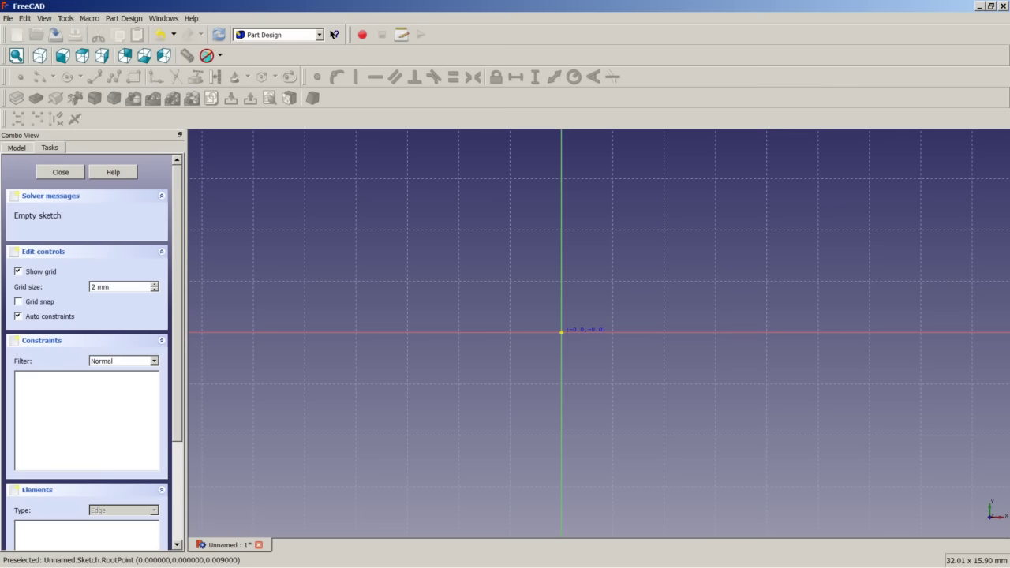
{"action": "left_click", "coordinate": [561, 331]}
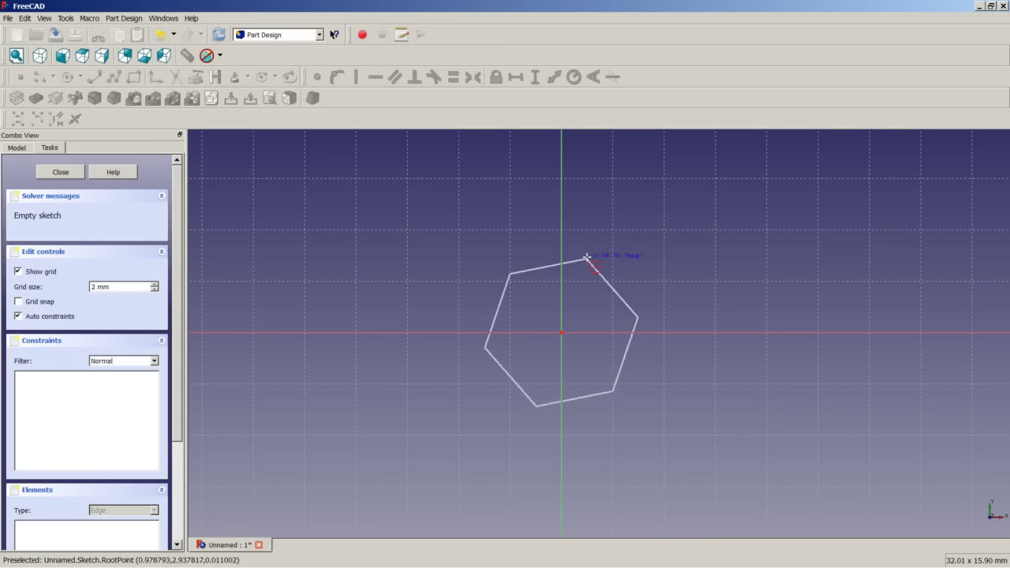
{"action": "left_click", "coordinate": [572, 175]}
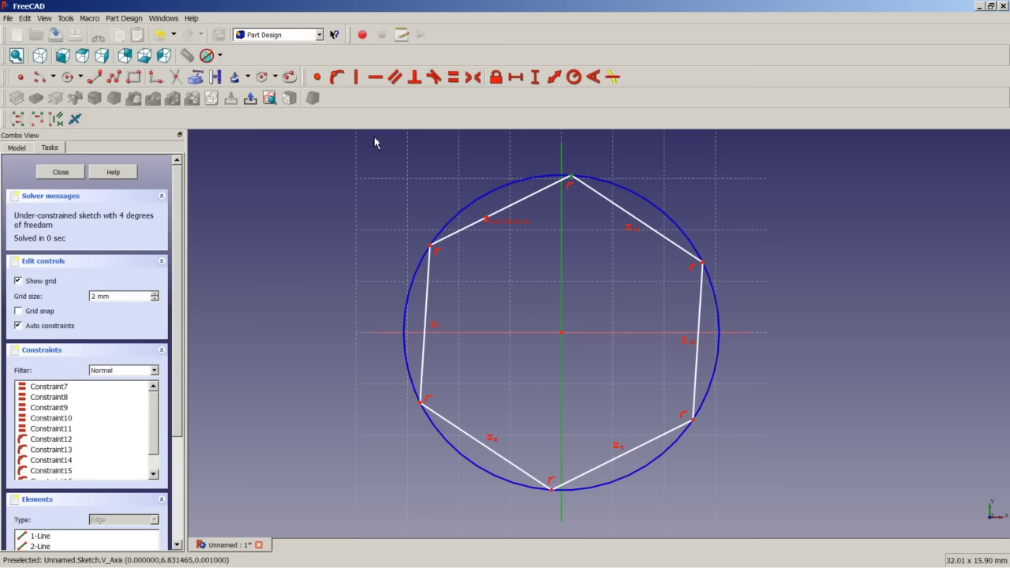
Step: Constrain the hexagon's centre to the origin, orienting it with its upper corner on the vertical axis and its right side vertical
{"action": "left_click", "coordinate": [337, 77]}
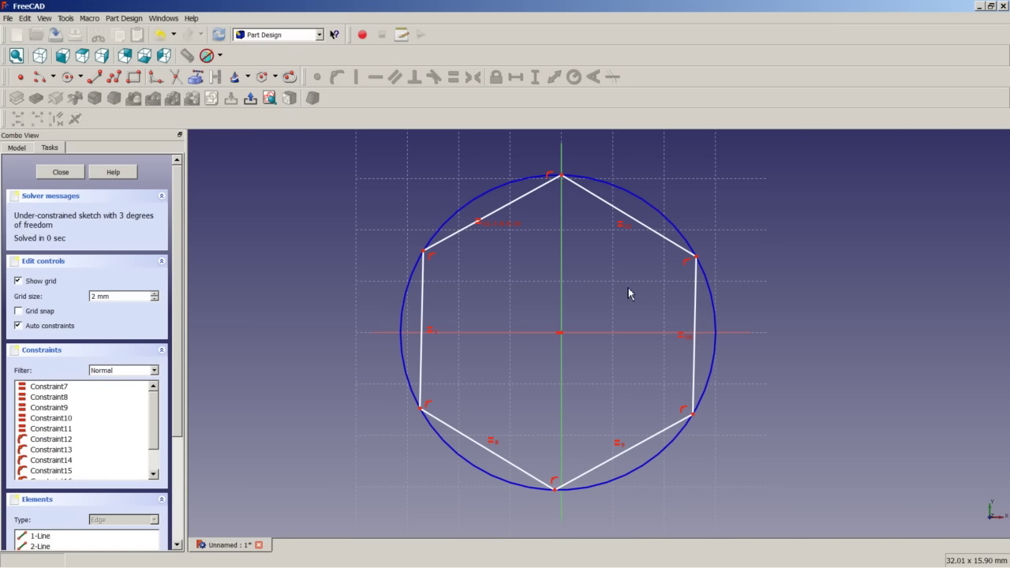
{"action": "left_click", "coordinate": [696, 376]}
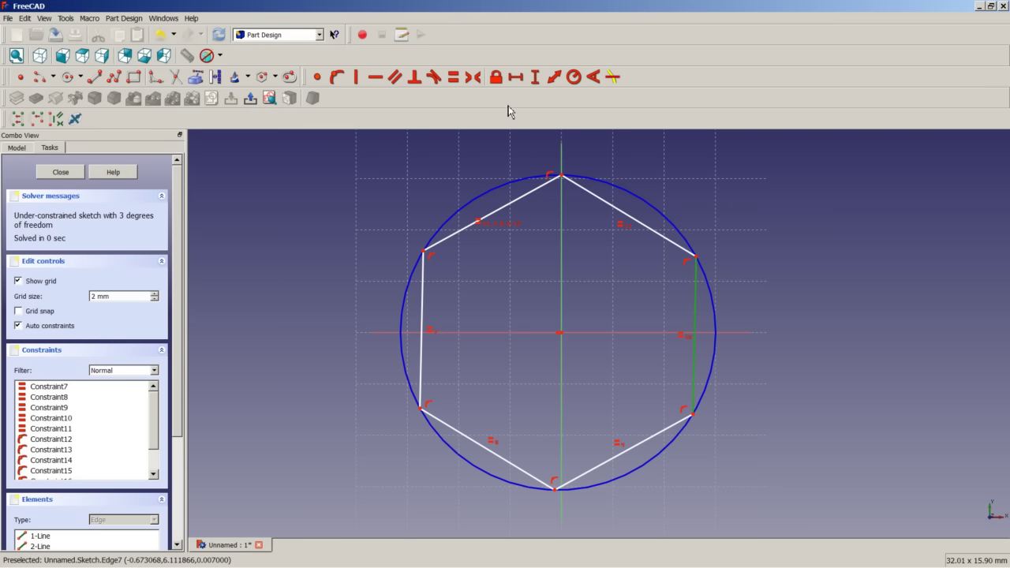
{"action": "left_click", "coordinate": [356, 77]}
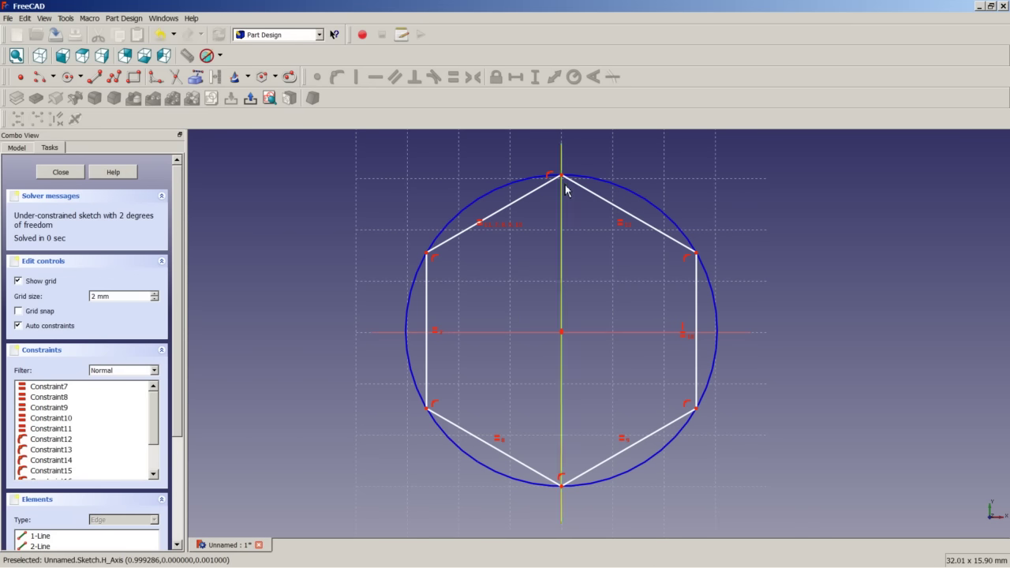
{"action": "left_click_drag", "start_coordinate": [562, 177], "coordinate": [562, 198]}
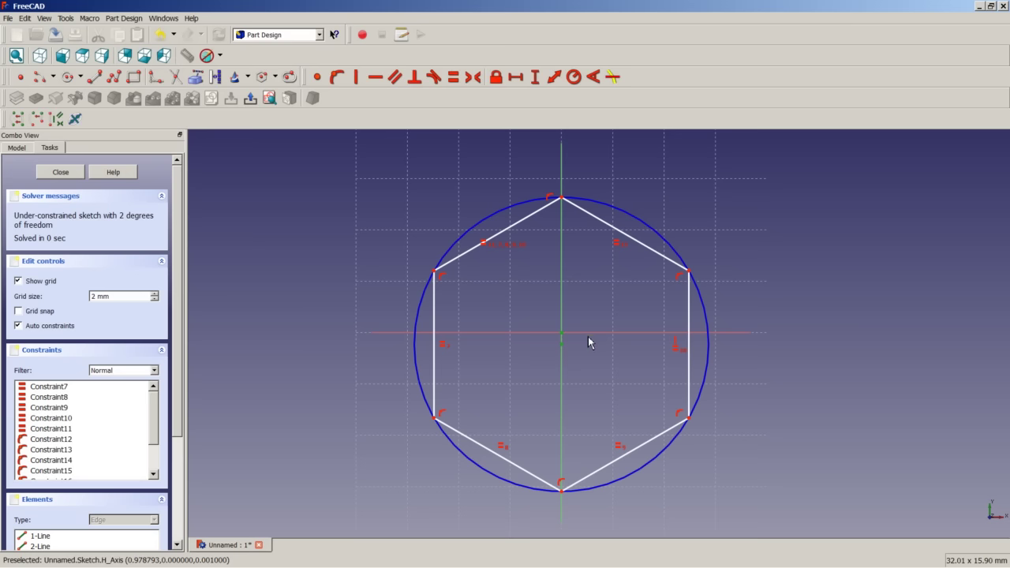
{"action": "left_click", "coordinate": [318, 79]}
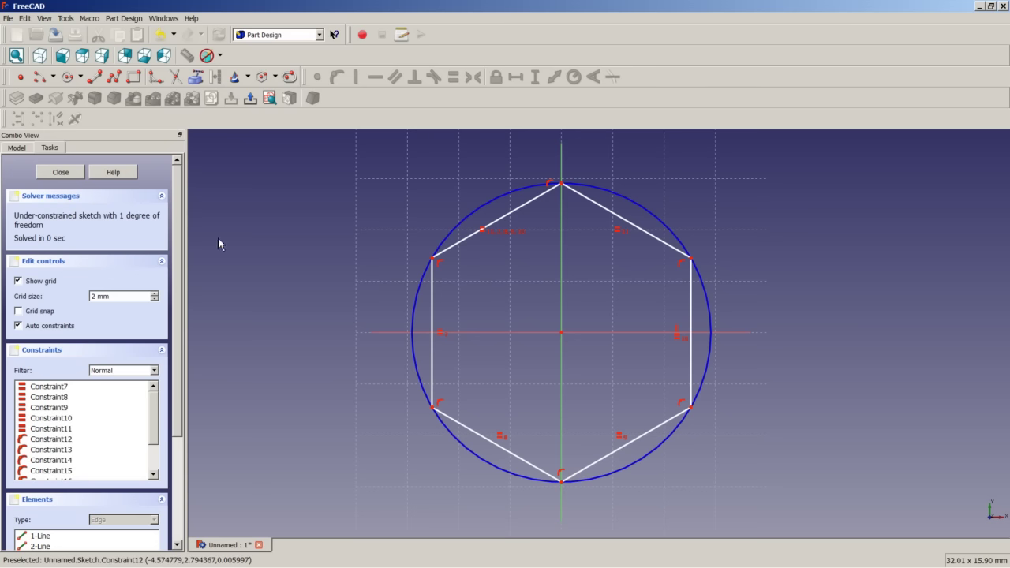
Step: Constrain the horizontal distance between the hexagon's two upper side corners to 10 mm and place the dimension above the outline
{"action": "left_click", "coordinate": [434, 258]}
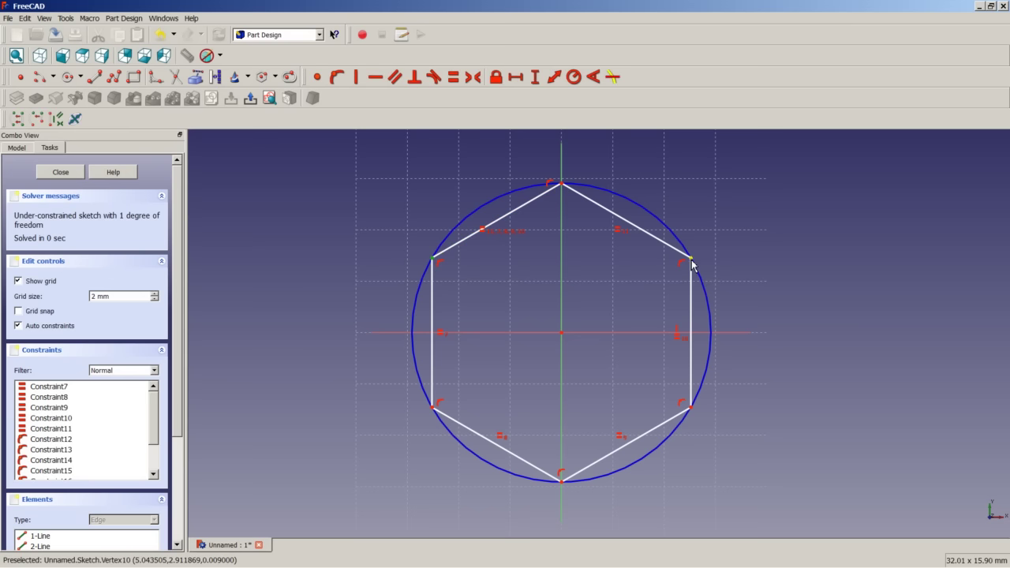
{"action": "left_click", "coordinate": [691, 259]}
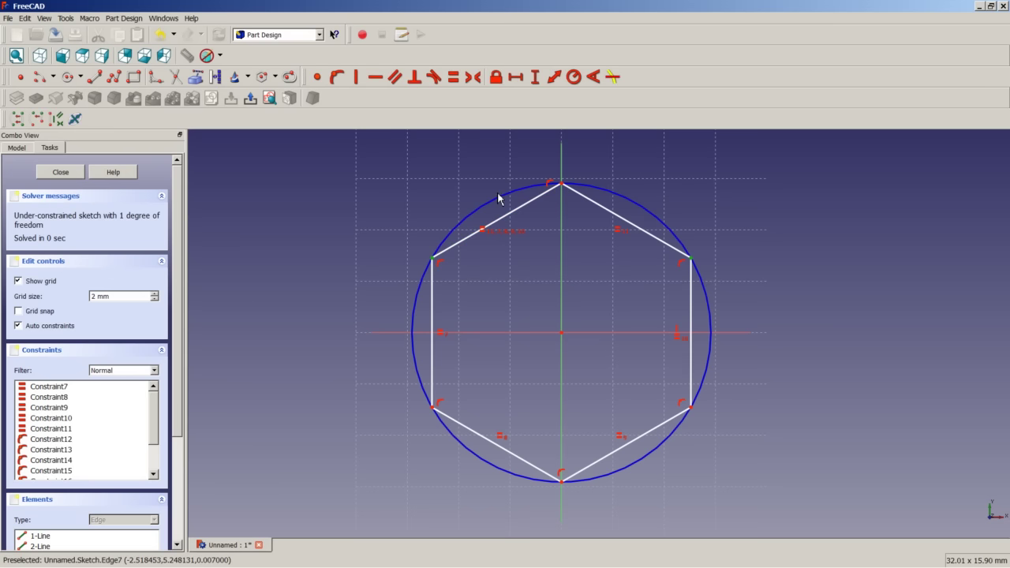
{"action": "left_click", "coordinate": [515, 77]}
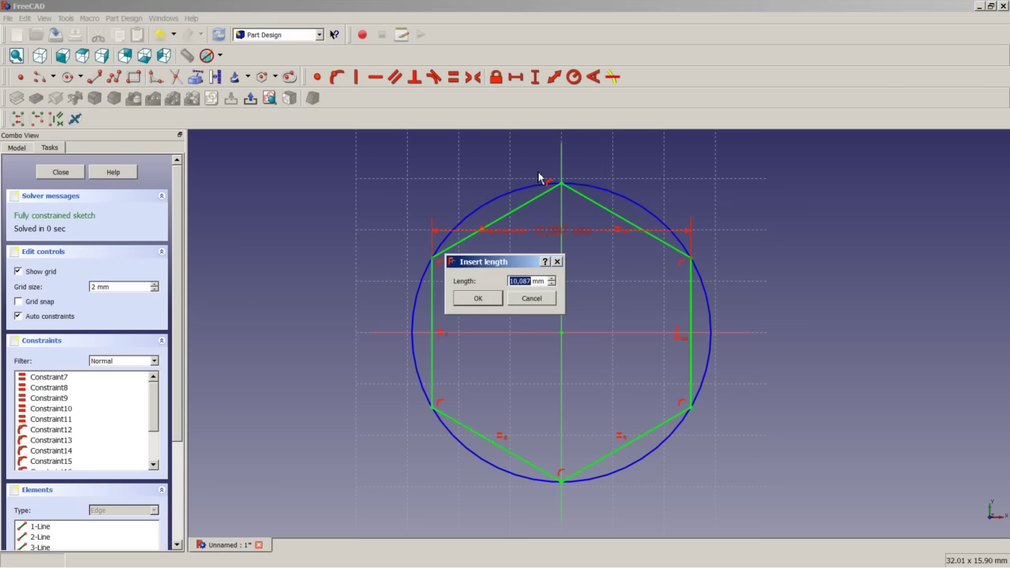
{"action": "type", "text": "10"}
{"action": "key", "text": "Return"}
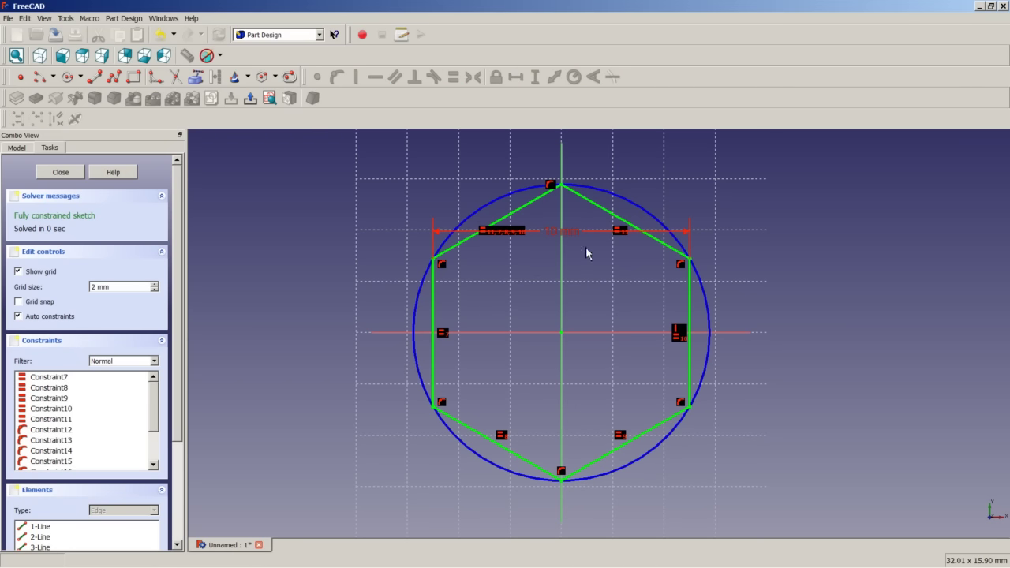
{"action": "left_click_drag", "start_coordinate": [561, 233], "coordinate": [567, 166]}
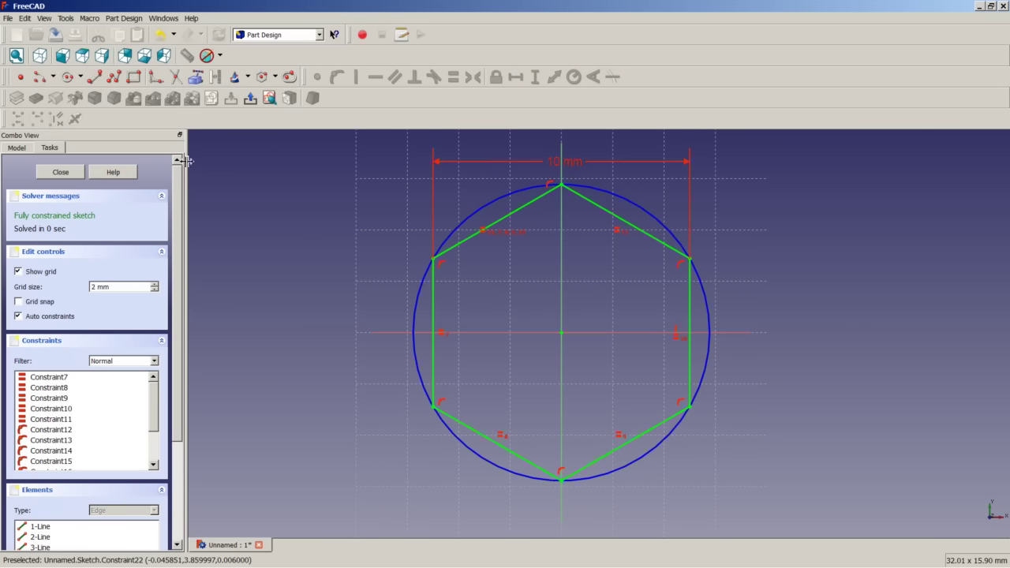
Step: Close the hexagon sketch and pad it to a length of 4,7 mm
{"action": "left_click", "coordinate": [63, 174]}
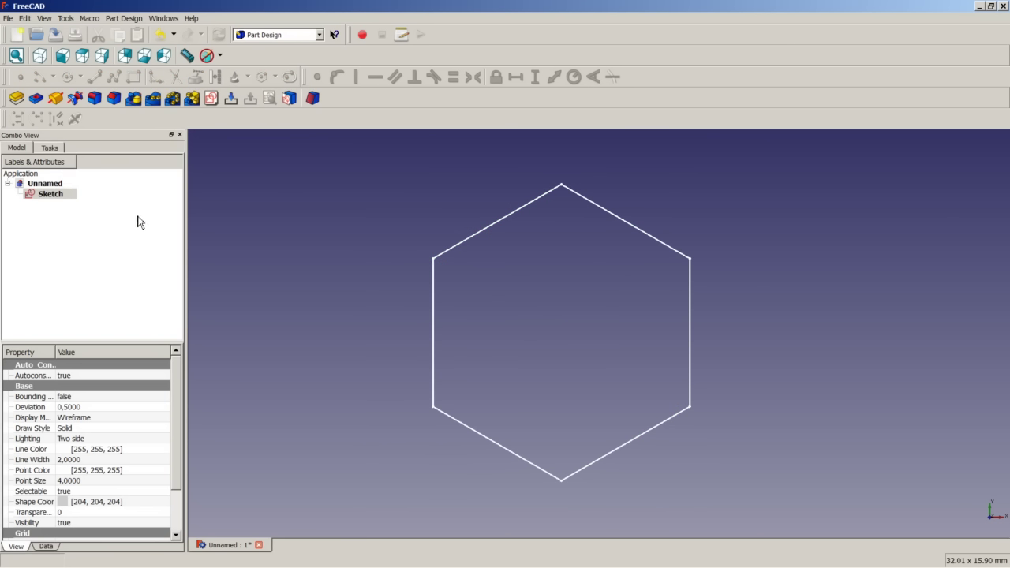
{"action": "left_click", "coordinate": [17, 98]}
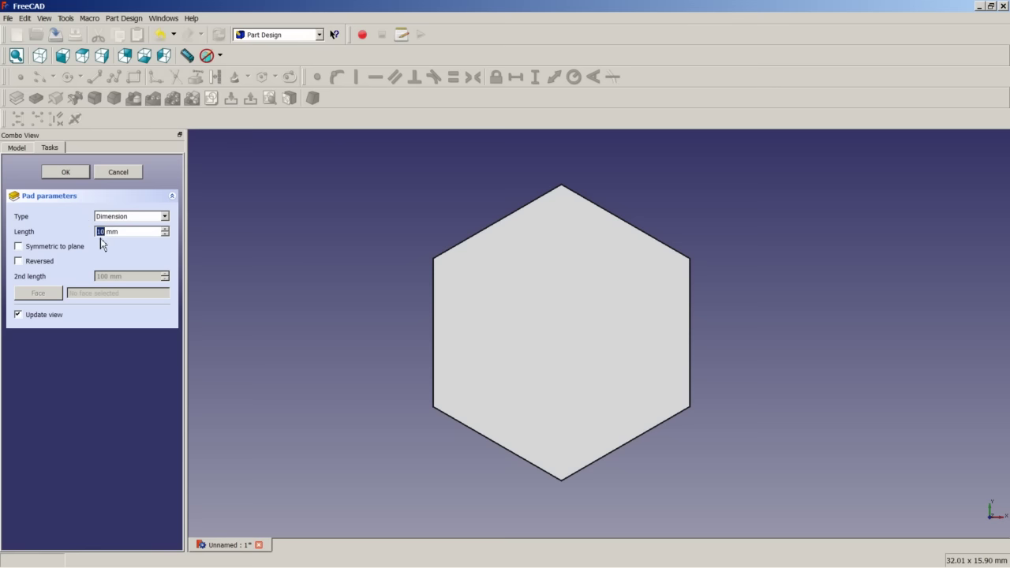
{"action": "type", "text": "4,7"}
{"action": "left_click", "coordinate": [68, 174]}
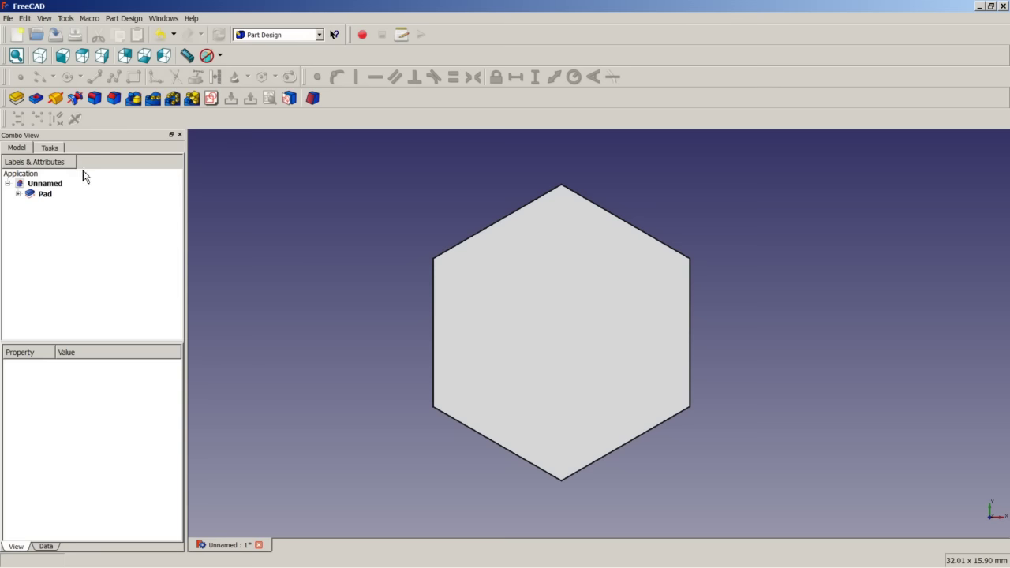
Step: Show the hexagonal pad in isometric view and save the document
{"action": "left_click", "coordinate": [40, 56]}
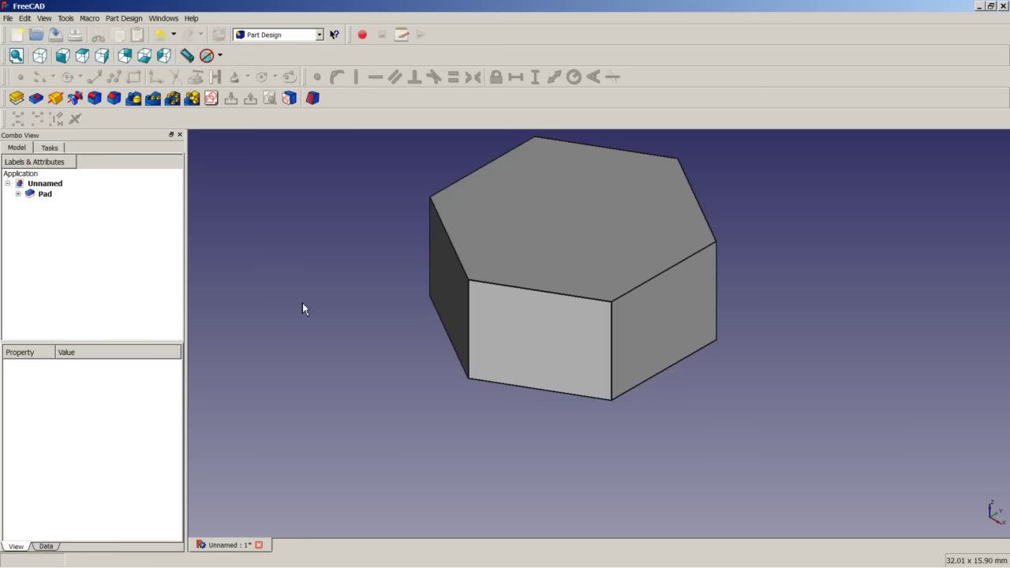
{"action": "right_click", "coordinate": [302, 303]}
{"action": "left_click", "coordinate": [323, 311]}
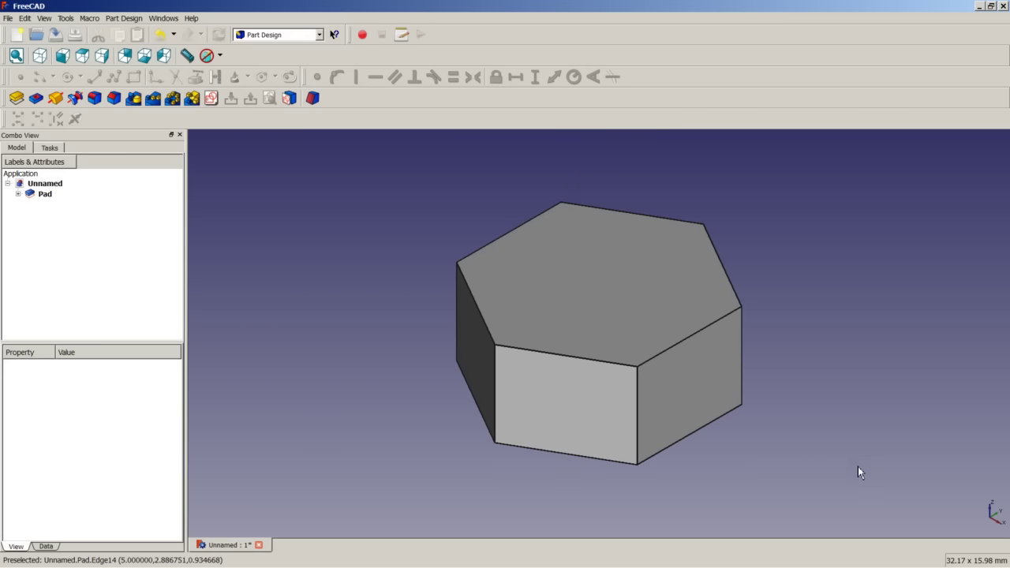
{"action": "key", "text": "ctrl+s"}
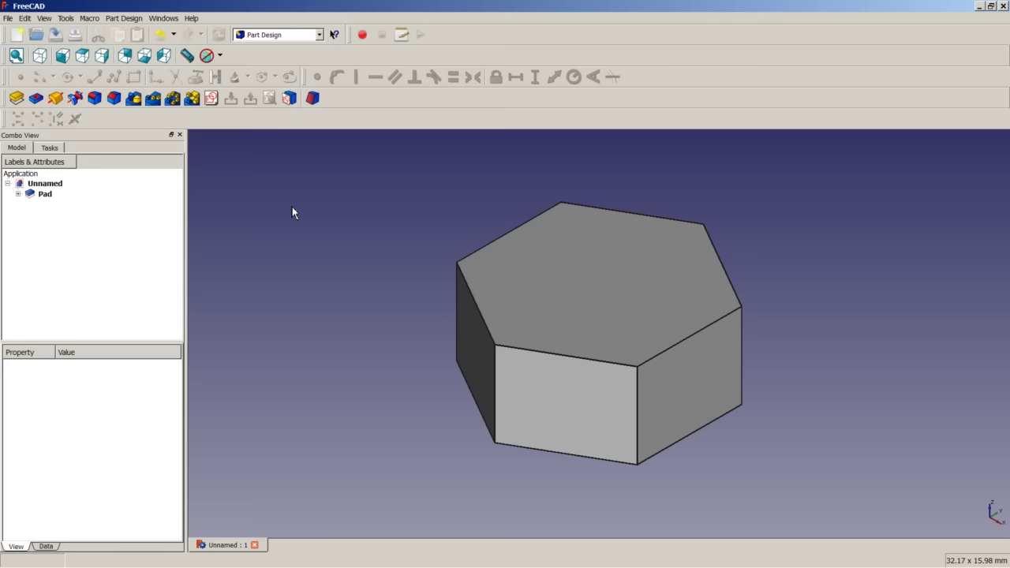
Step: Hide the hexagonal pad and clear the selection
{"action": "left_click", "coordinate": [47, 195]}
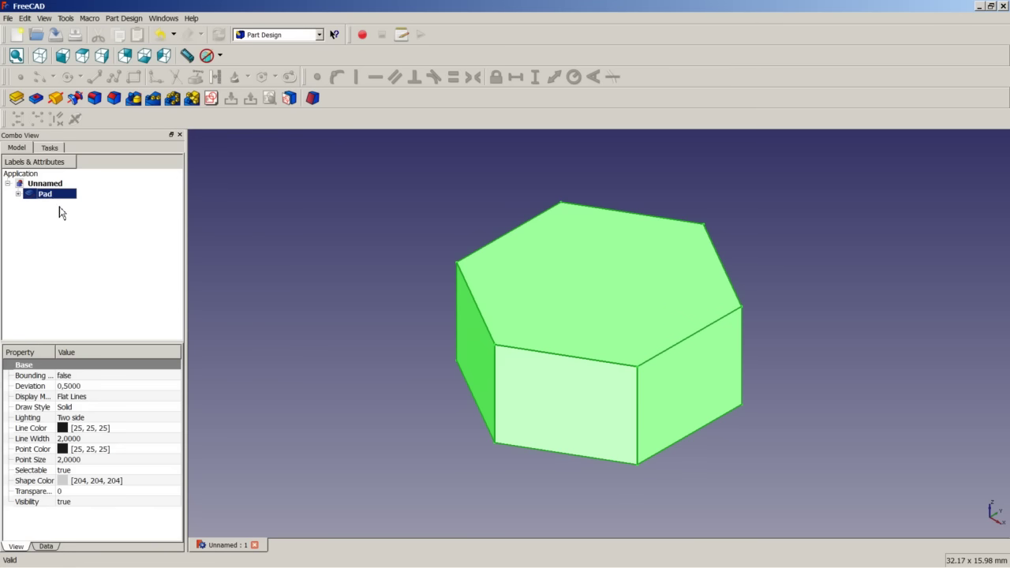
{"action": "right_click", "coordinate": [55, 197]}
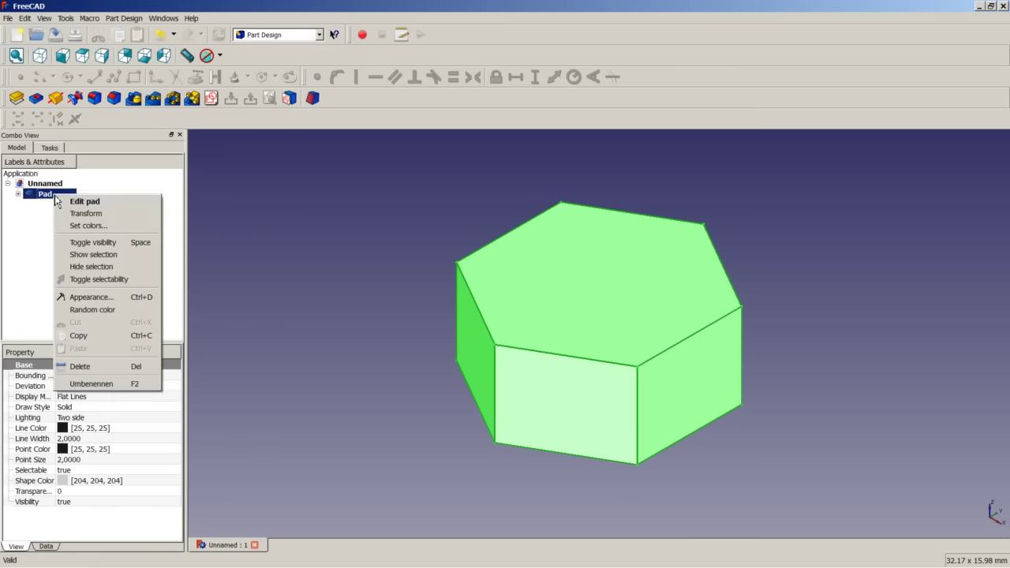
{"action": "left_click", "coordinate": [90, 244]}
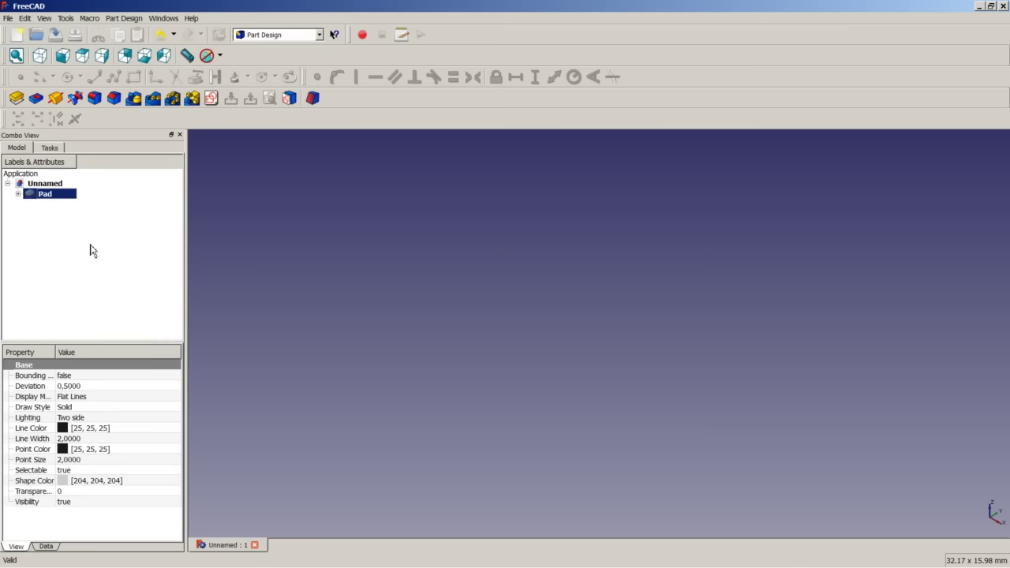
{"action": "left_click", "coordinate": [95, 253]}
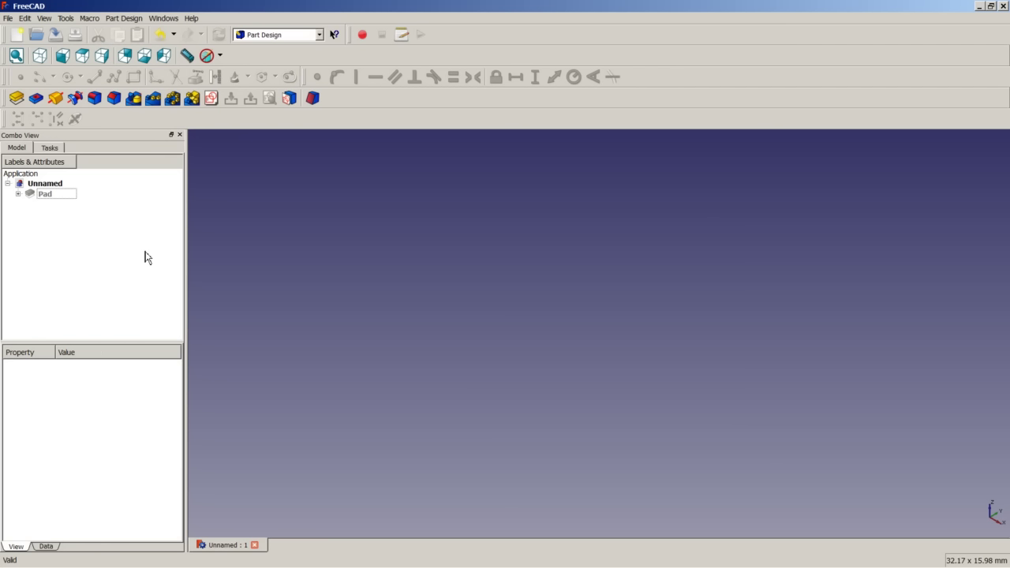
{"action": "left_click", "coordinate": [278, 243]}
Step: Start a new sketch on the XZ-Plane with zero offset
{"action": "left_click", "coordinate": [211, 98]}
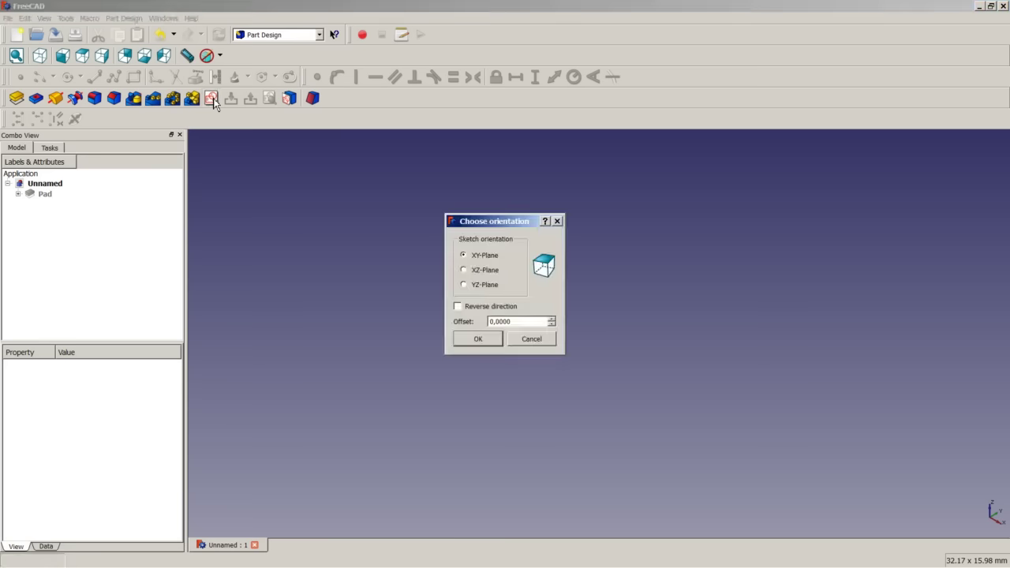
{"action": "left_click", "coordinate": [482, 270]}
{"action": "left_click", "coordinate": [488, 341]}
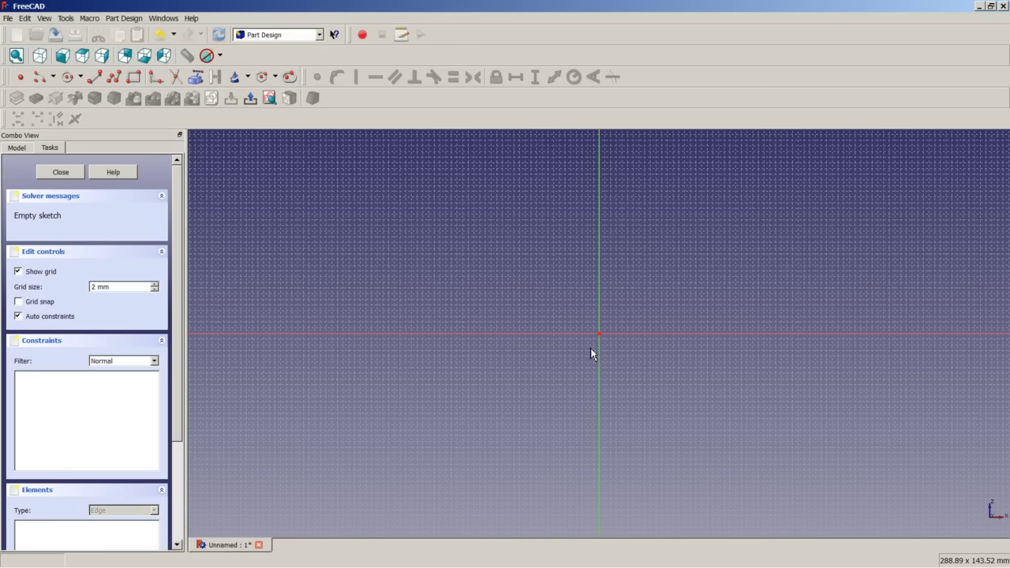
Step: Draw a zigzag polyline rising about 9.5 mm from the horizontal axis, with five short vertical segments about 3 mm from the vertical axis
{"action": "scroll", "coordinate": [658, 309], "scroll_direction": "up", "scroll_amount": 8}
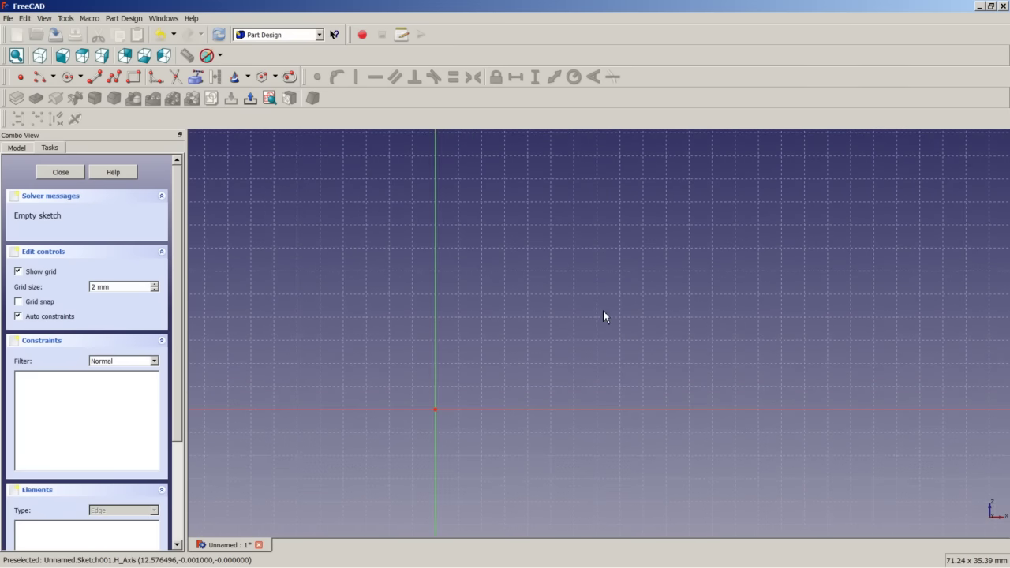
{"action": "scroll", "coordinate": [486, 390], "scroll_direction": "up", "scroll_amount": 3}
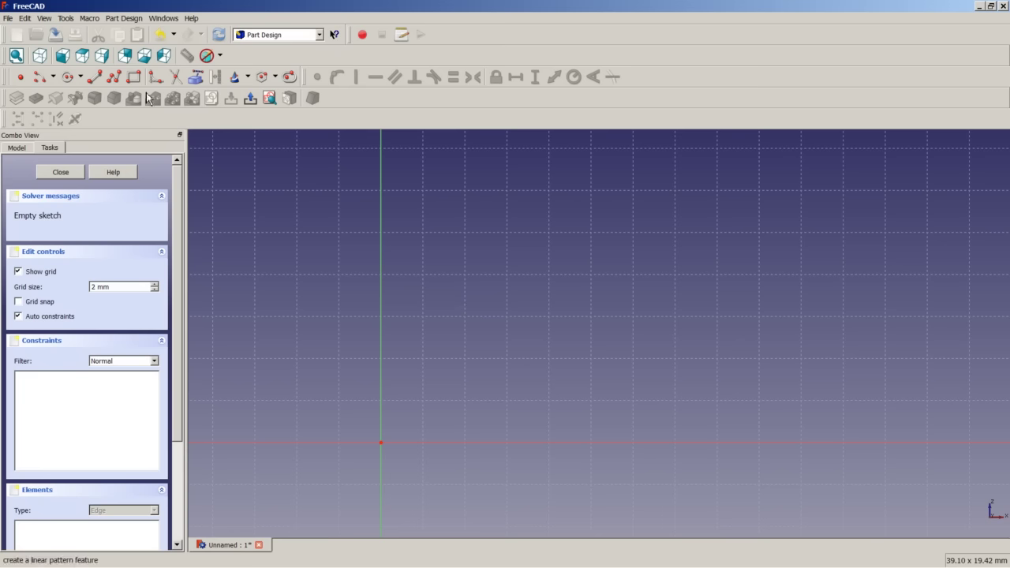
{"action": "left_click", "coordinate": [114, 76]}
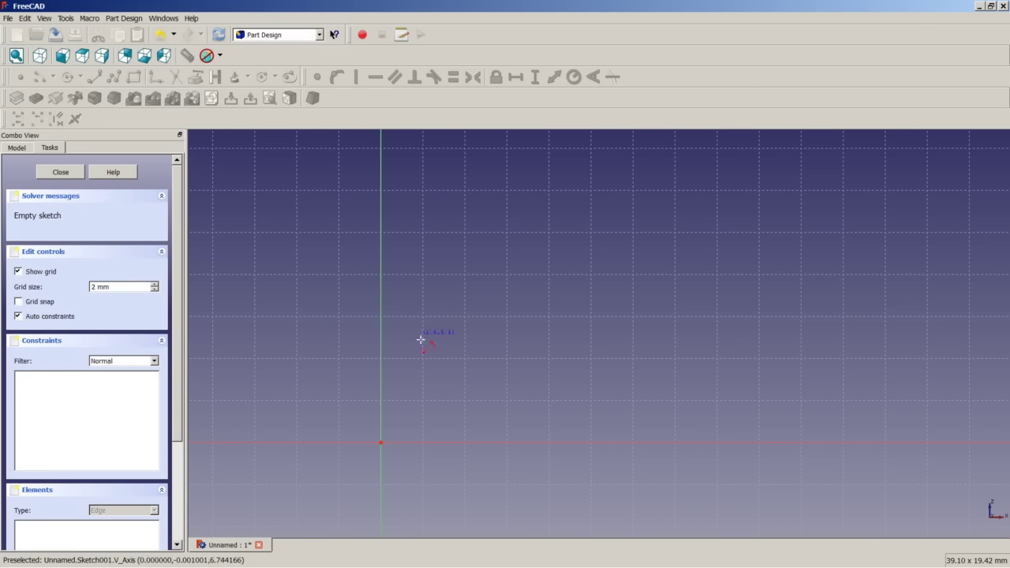
{"action": "left_click", "coordinate": [462, 443]}
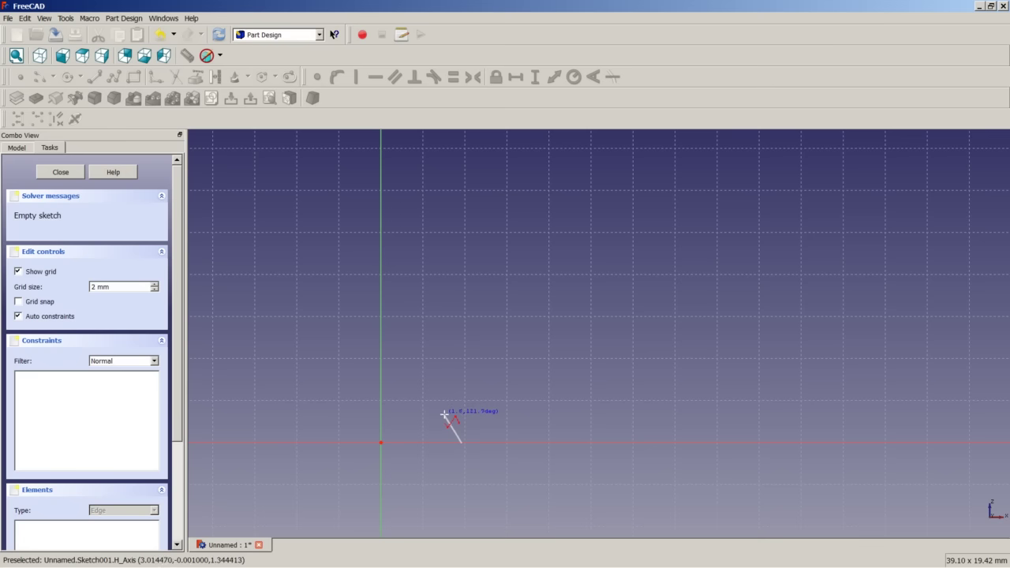
{"action": "left_click", "coordinate": [444, 426]}
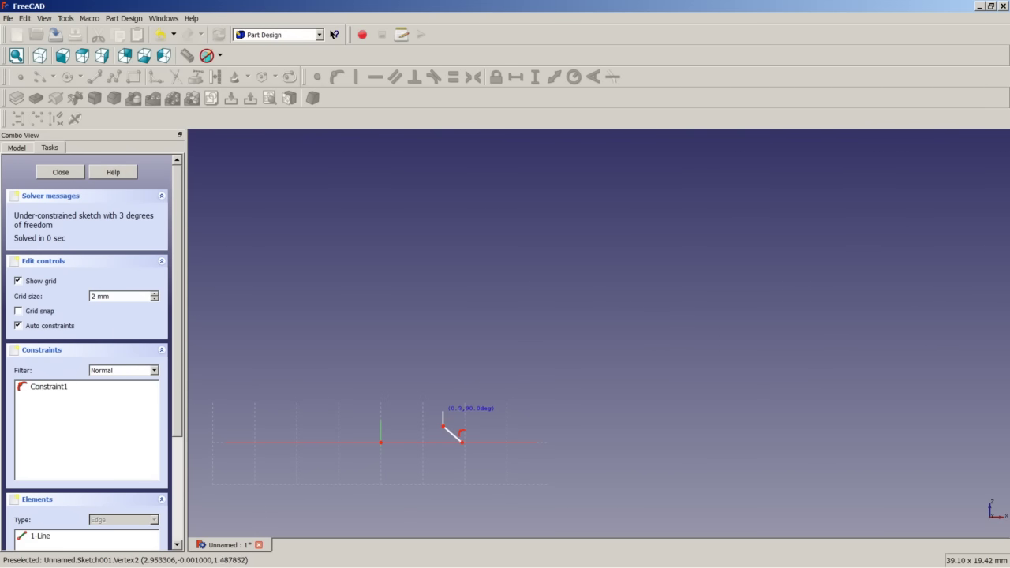
{"action": "left_click", "coordinate": [443, 405]}
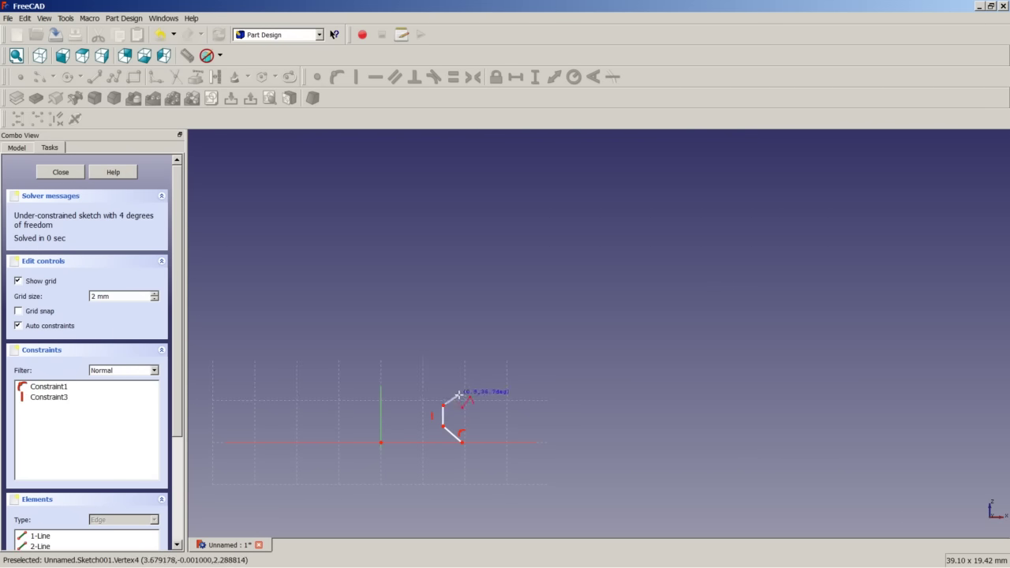
{"action": "left_click", "coordinate": [461, 393]}
{"action": "left_click", "coordinate": [444, 381]}
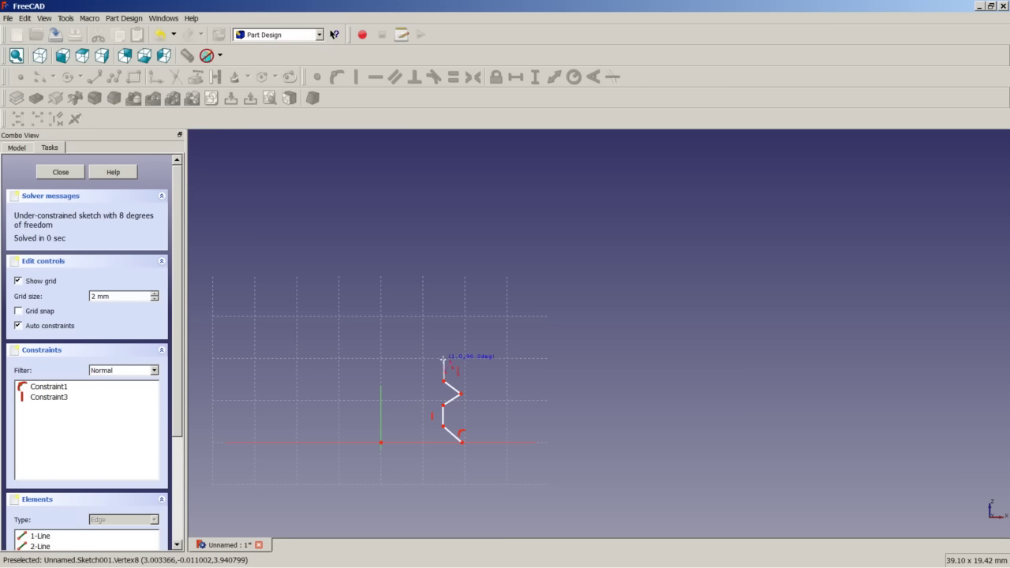
{"action": "left_click", "coordinate": [443, 361]}
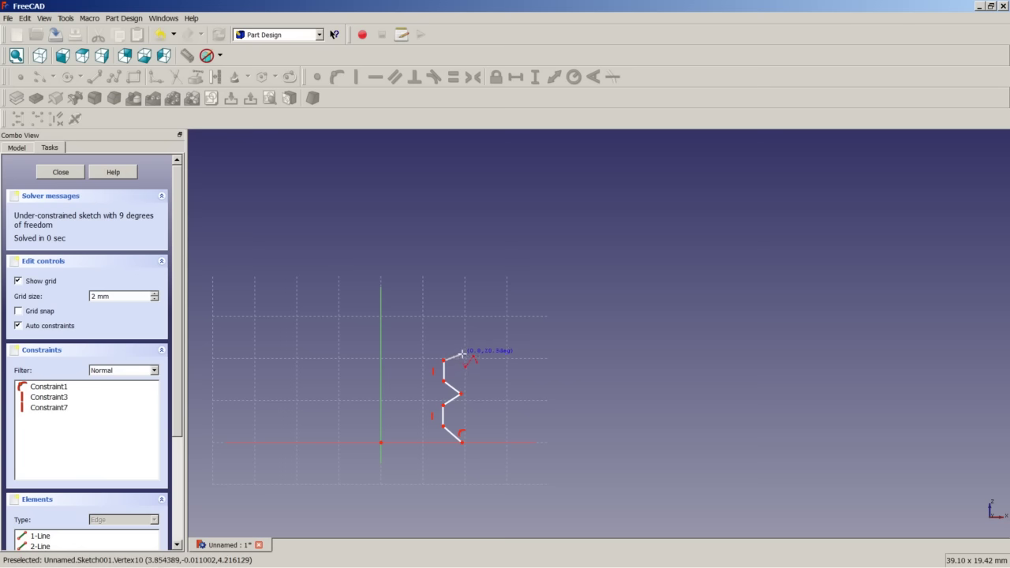
{"action": "left_click", "coordinate": [463, 353]}
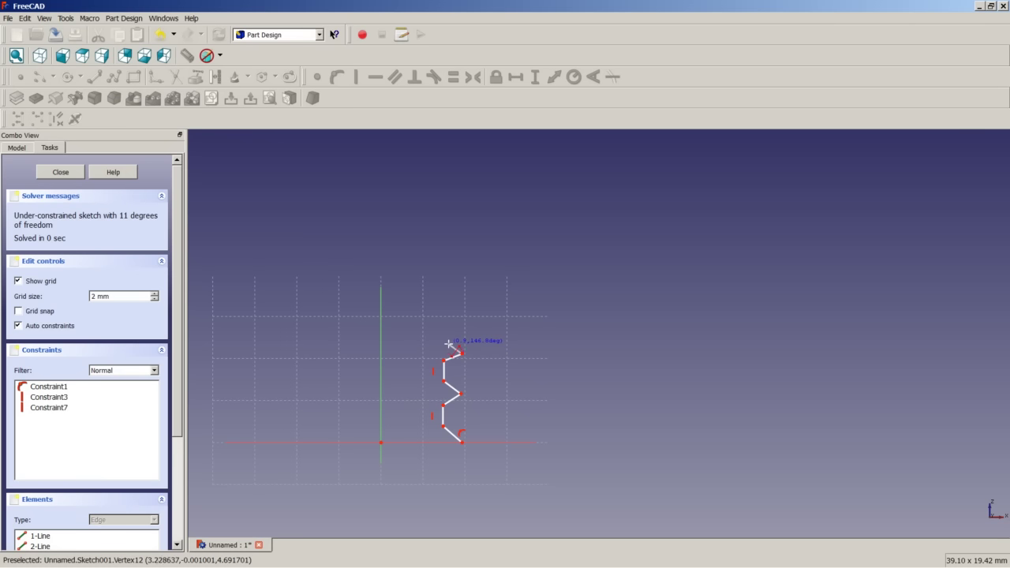
{"action": "left_click", "coordinate": [443, 343]}
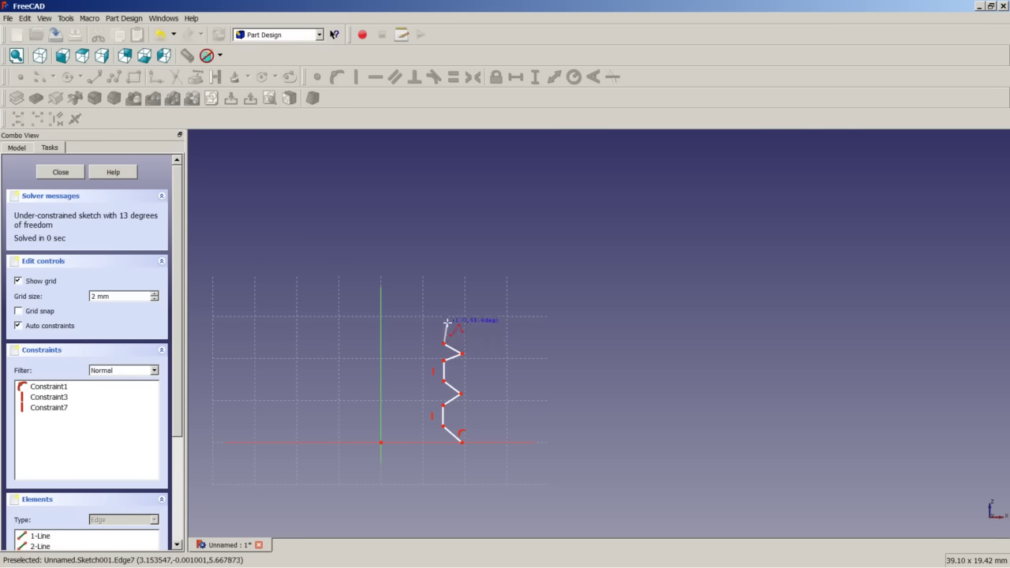
{"action": "left_click", "coordinate": [443, 322]}
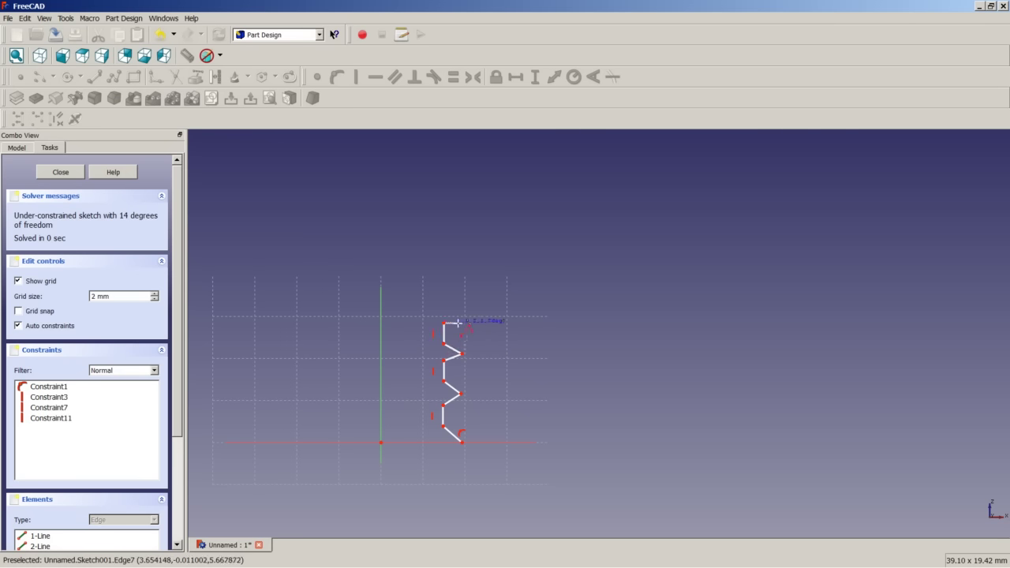
{"action": "left_click", "coordinate": [460, 314]}
{"action": "left_click", "coordinate": [445, 304]}
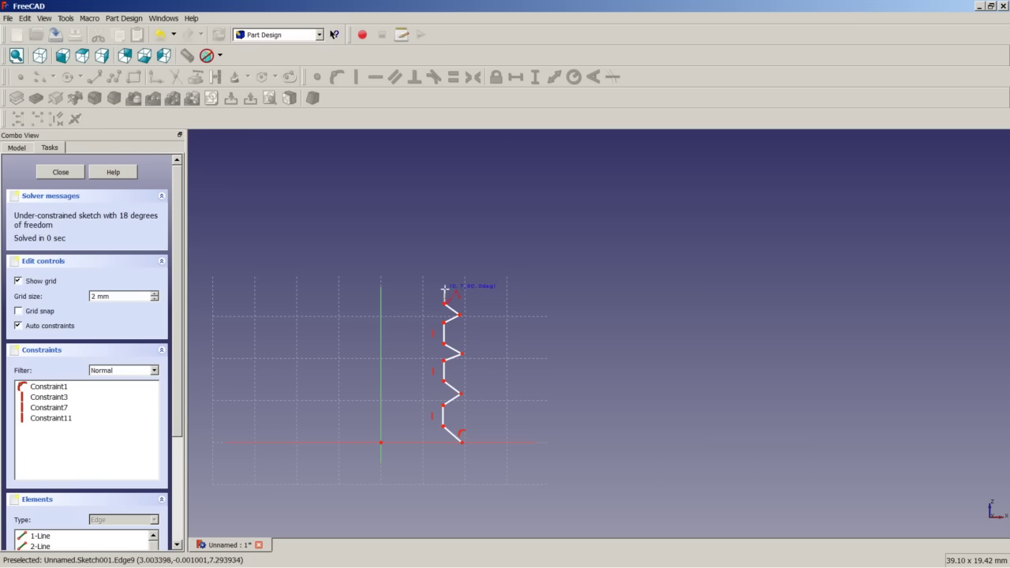
{"action": "left_click", "coordinate": [445, 290]}
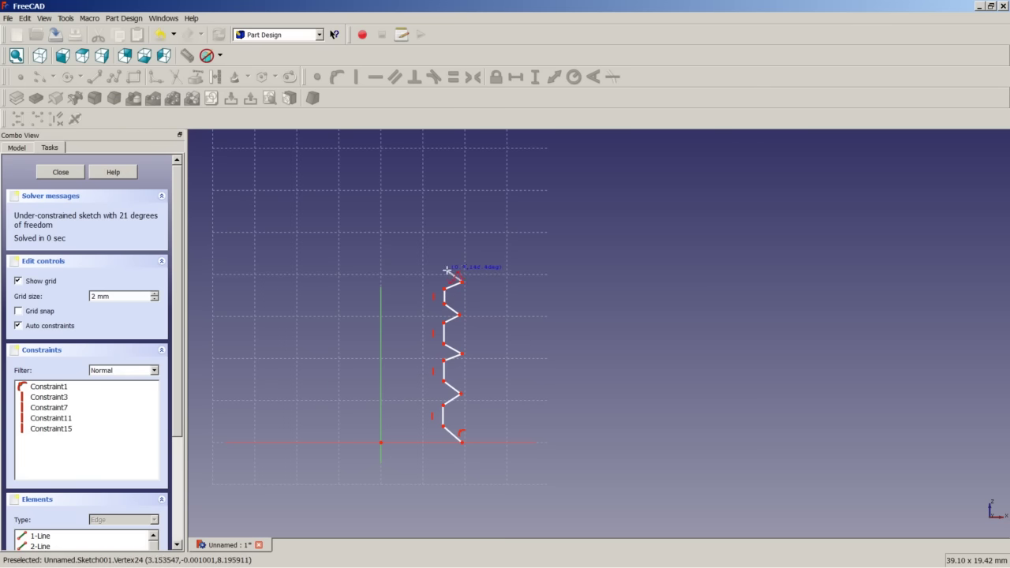
{"action": "left_click", "coordinate": [446, 270]}
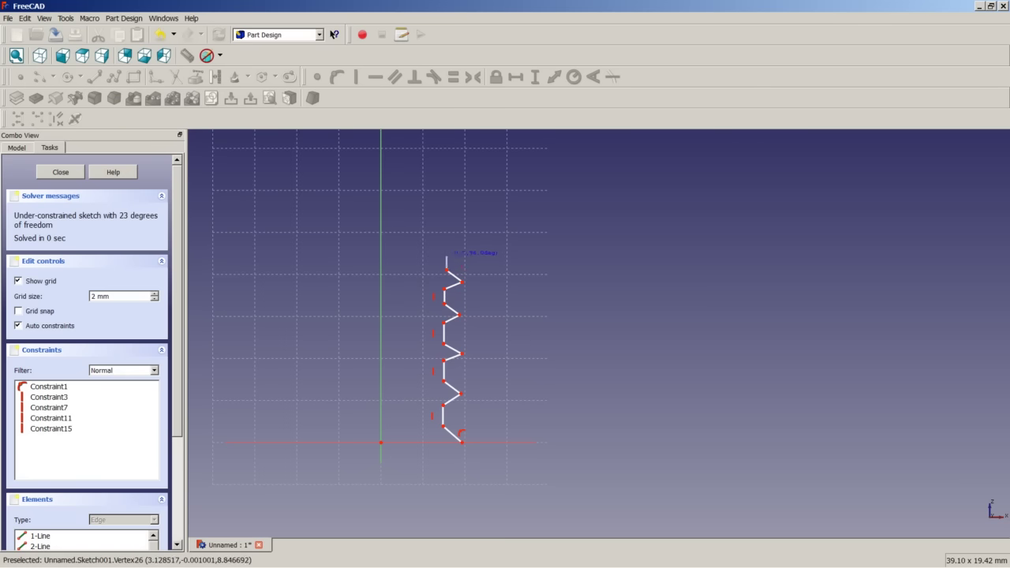
{"action": "left_click", "coordinate": [447, 256]}
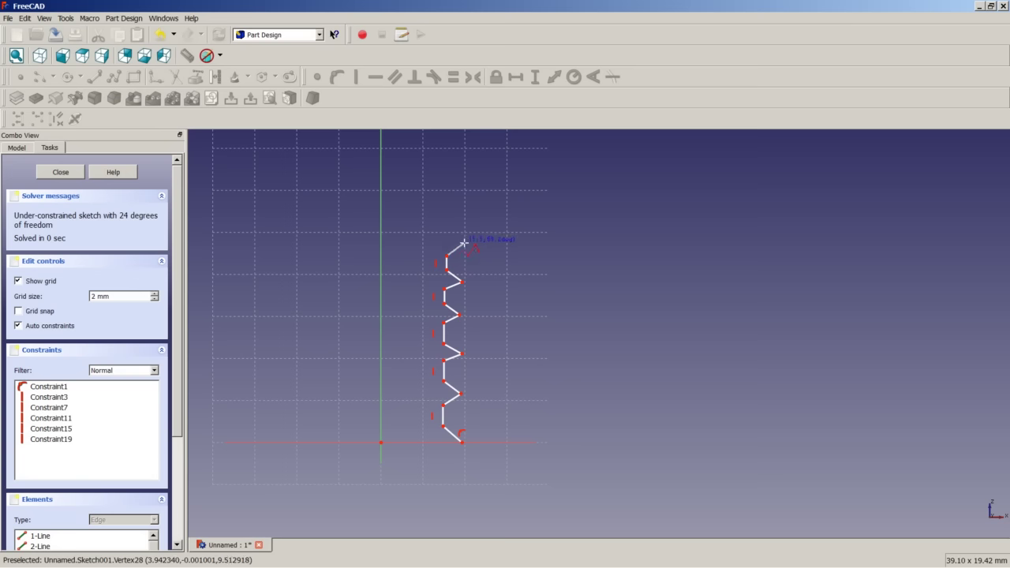
{"action": "left_click", "coordinate": [464, 243]}
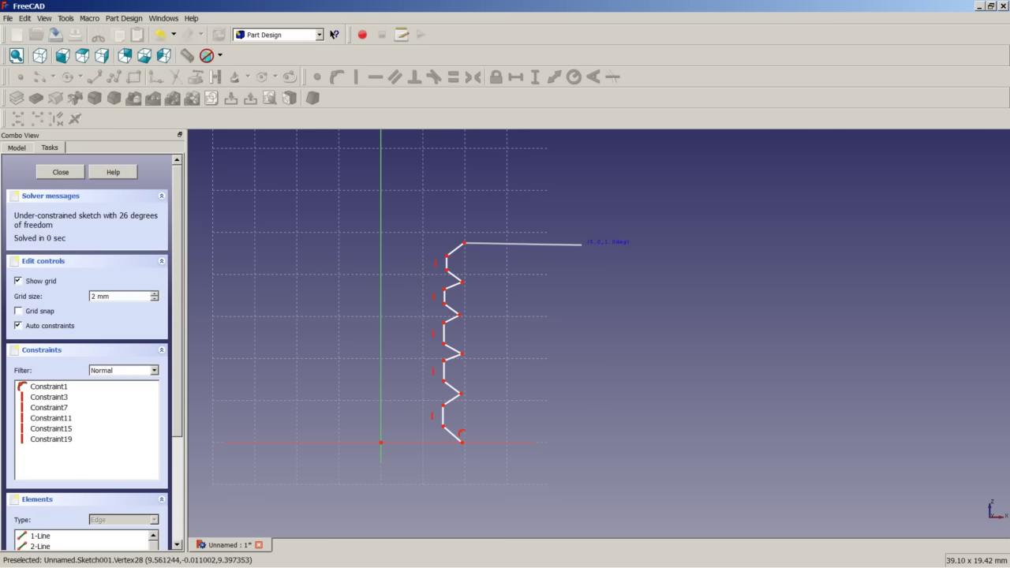
Step: Close the profile with a horizontal top line about 5.5 mm long, a vertical outer side between two slanted corners, and a base on the horizontal axis
{"action": "left_click", "coordinate": [581, 244]}
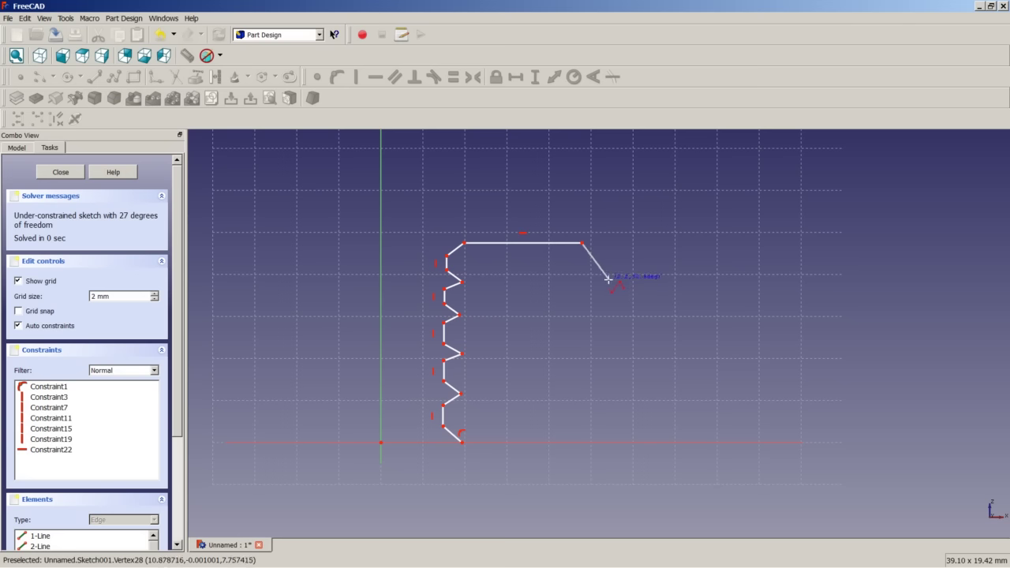
{"action": "left_click", "coordinate": [606, 278]}
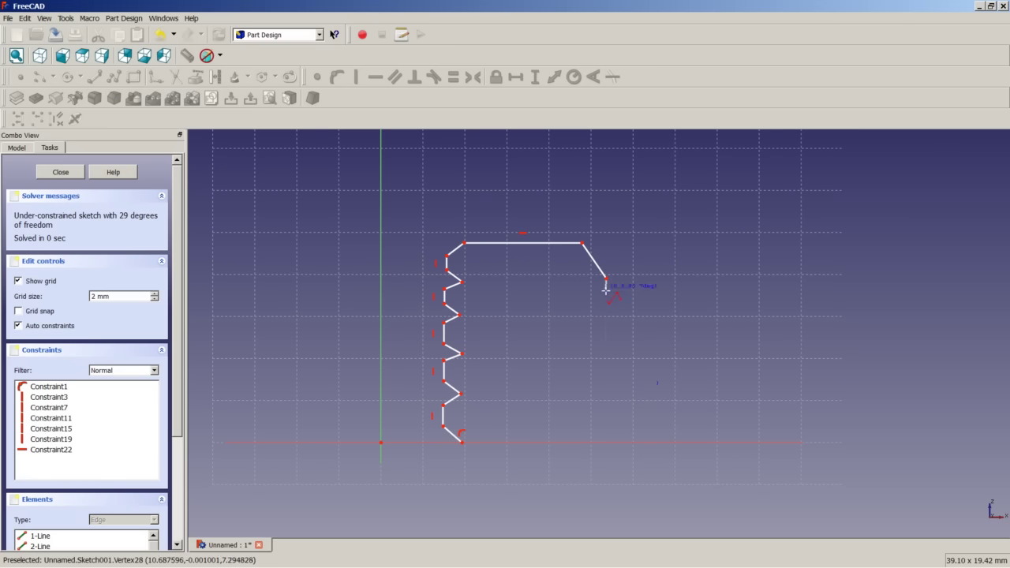
{"action": "left_click", "coordinate": [606, 419]}
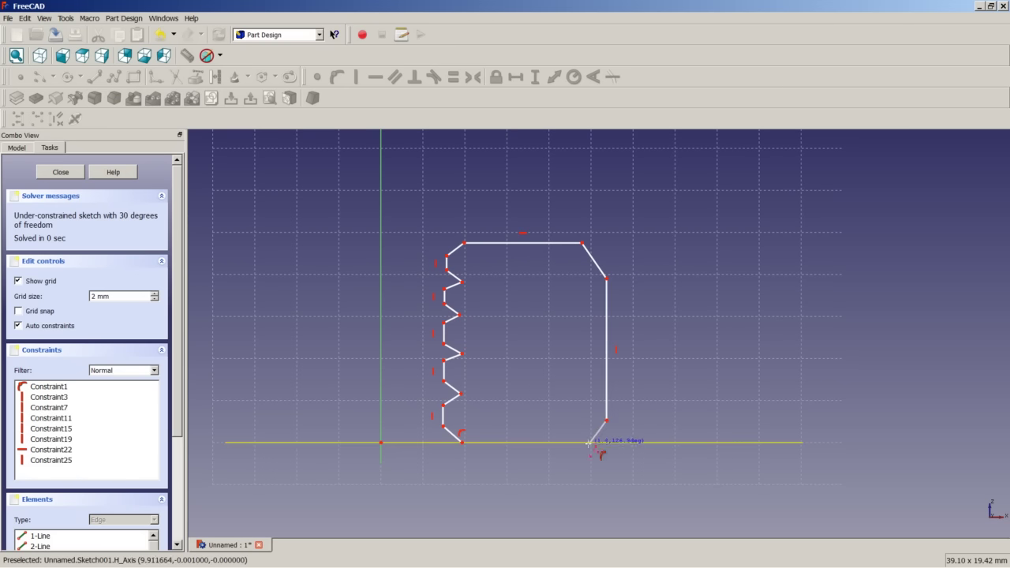
{"action": "left_click", "coordinate": [590, 442]}
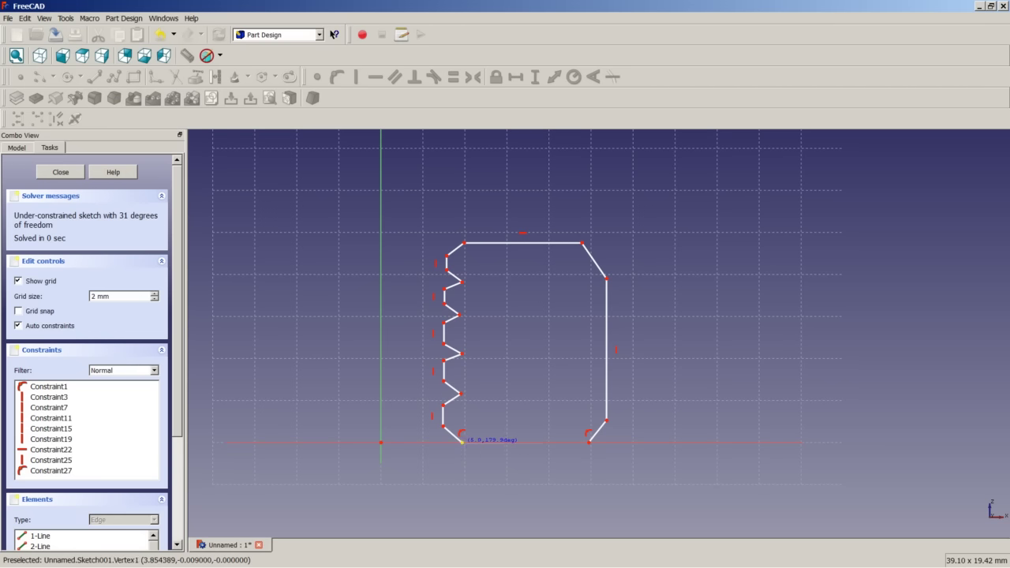
{"action": "left_click", "coordinate": [461, 442]}
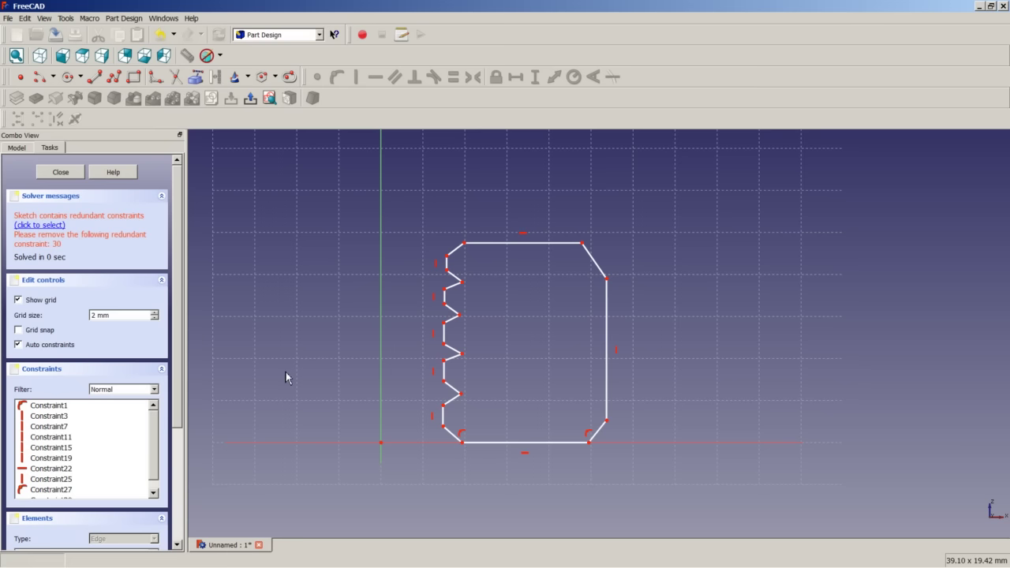
Step: Delete the redundant horizontal constraint on the profile's base line
{"action": "left_click", "coordinate": [526, 454]}
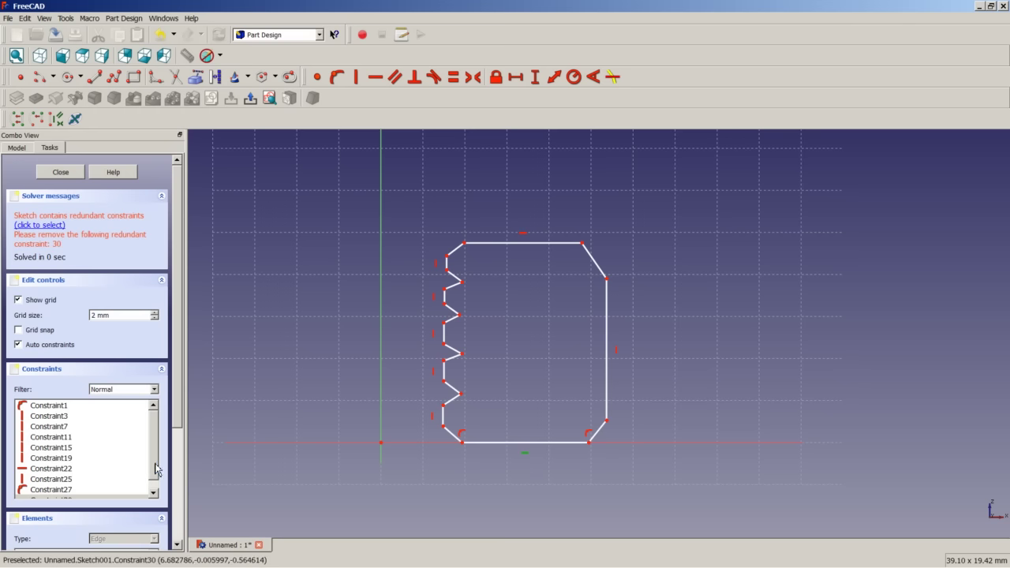
{"action": "left_click", "coordinate": [133, 497]}
{"action": "right_click", "coordinate": [81, 495]}
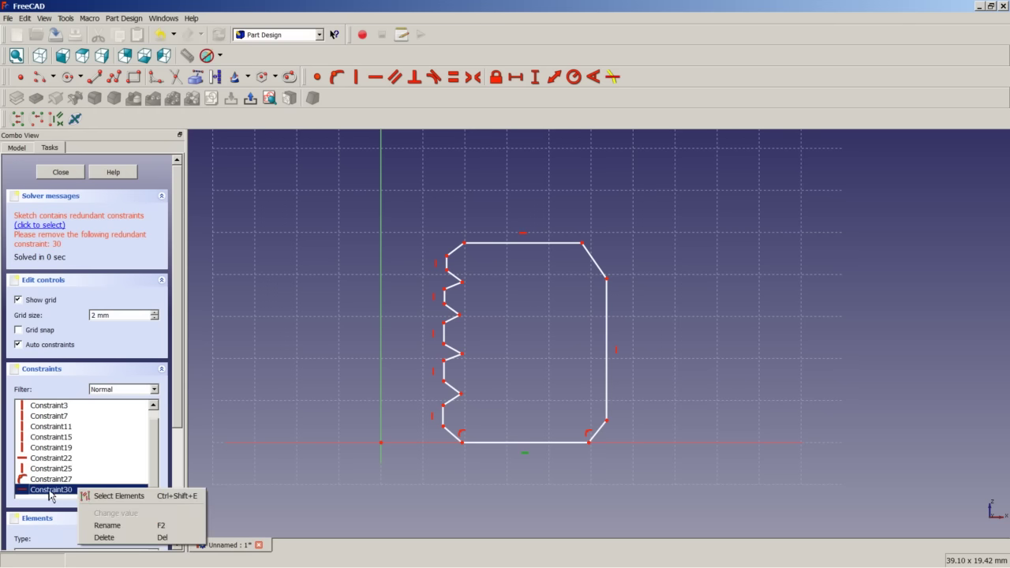
{"action": "left_click", "coordinate": [105, 537]}
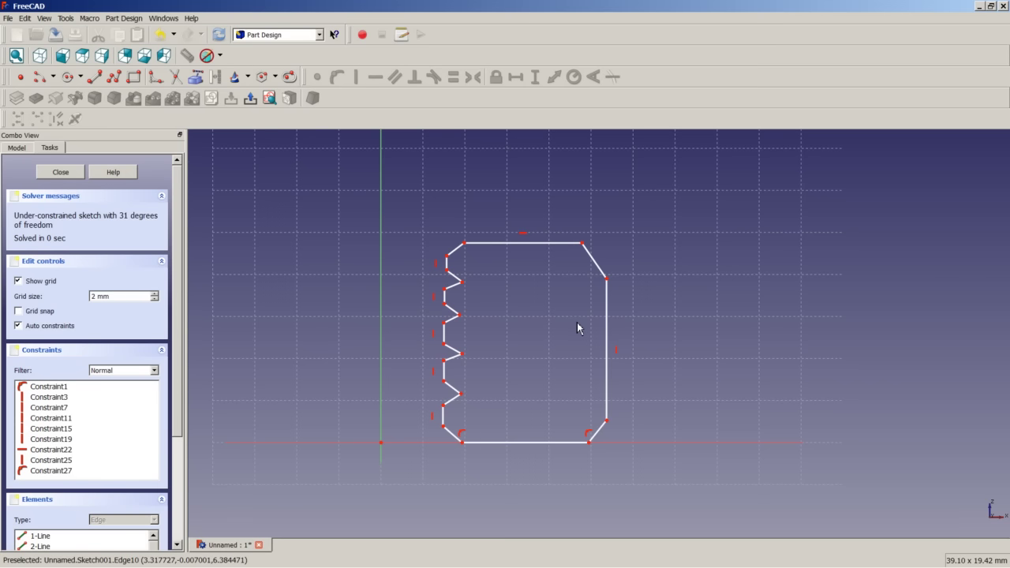
Step: Align the zigzag's five short vertical segments by constraining each segment's upper endpoint onto the next vertical segment above with point-on-object constraints
{"action": "scroll", "coordinate": [577, 322], "scroll_direction": "up", "scroll_amount": 1}
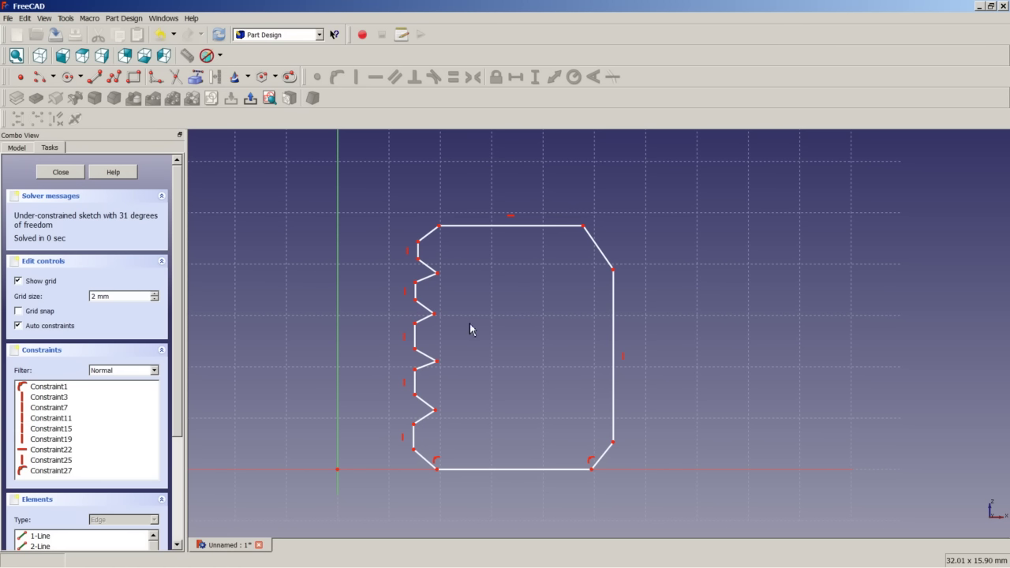
{"action": "left_click", "coordinate": [415, 426]}
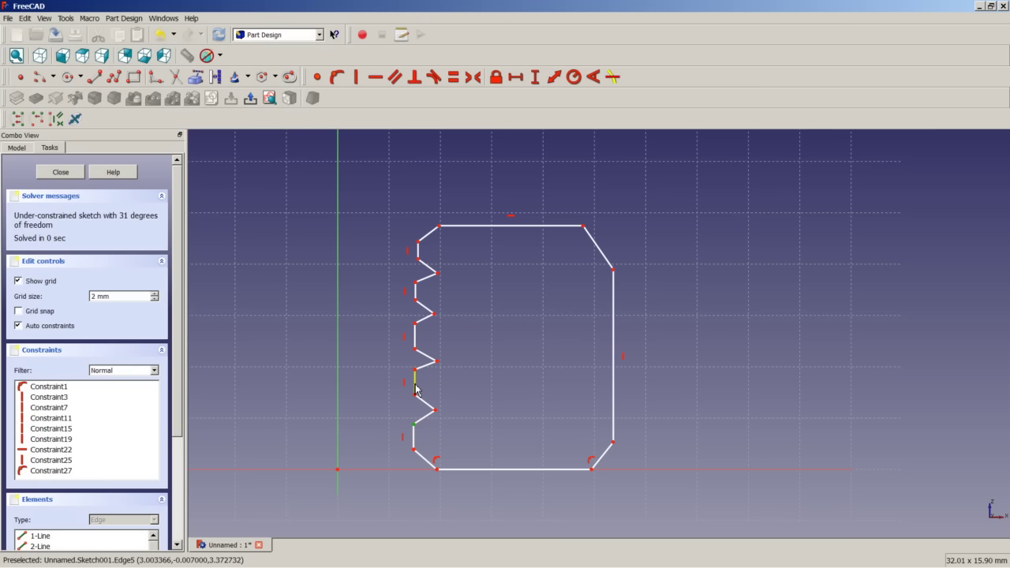
{"action": "left_click", "coordinate": [415, 389]}
{"action": "left_click", "coordinate": [336, 78]}
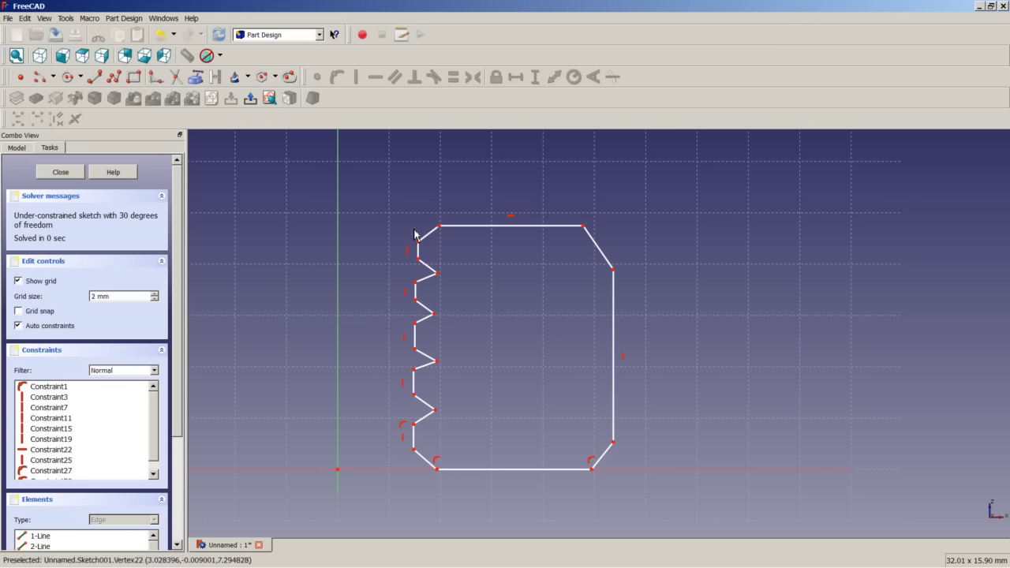
{"action": "left_click", "coordinate": [414, 370]}
{"action": "left_click", "coordinate": [415, 338]}
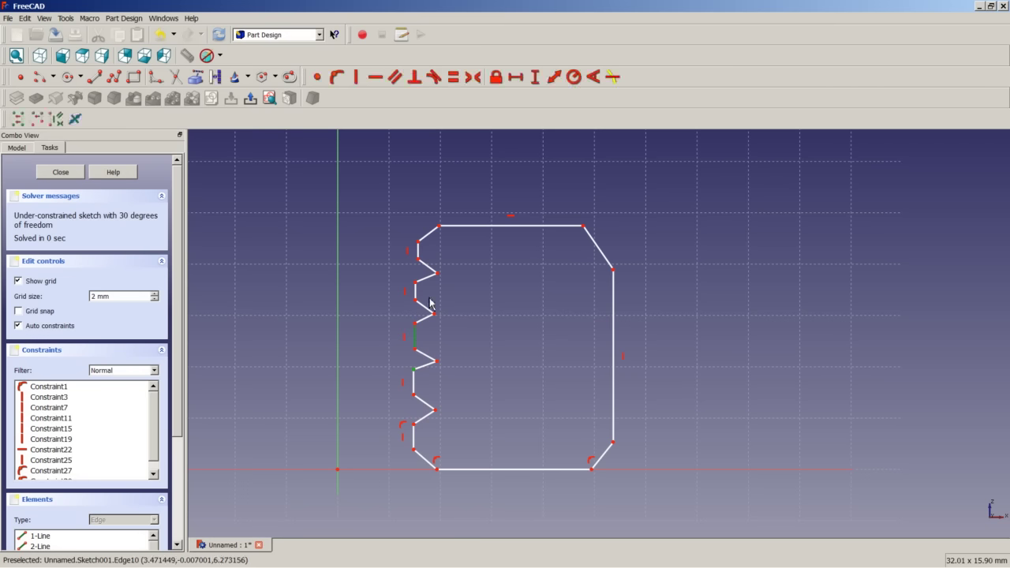
{"action": "left_click", "coordinate": [337, 77]}
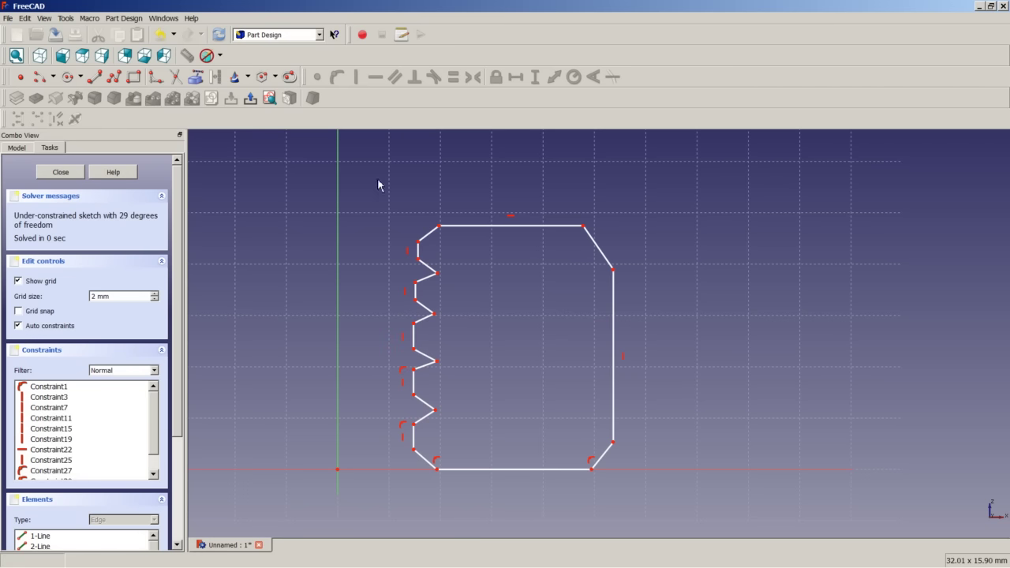
{"action": "left_click", "coordinate": [414, 323]}
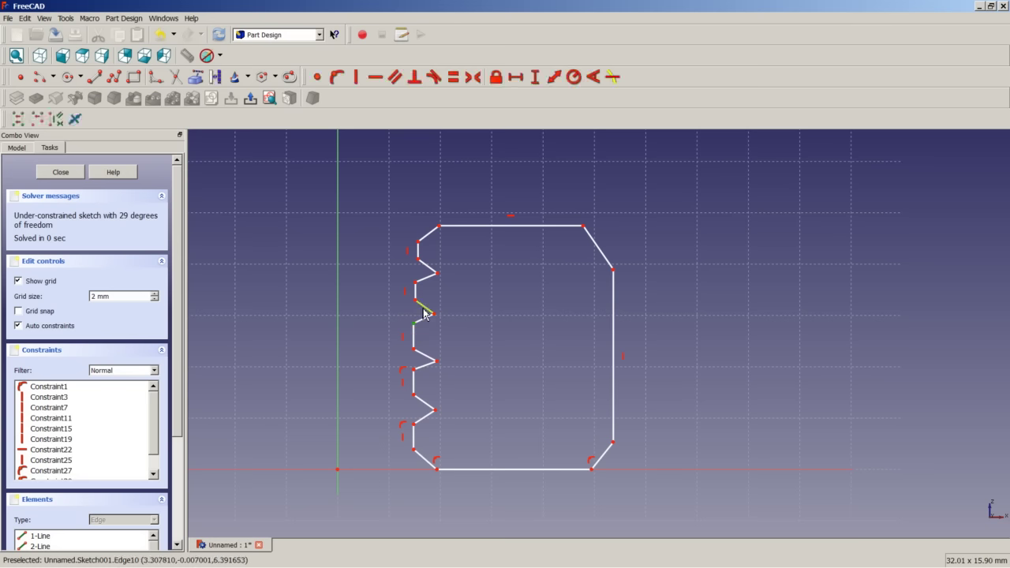
{"action": "left_click", "coordinate": [416, 296]}
{"action": "left_click", "coordinate": [346, 78]}
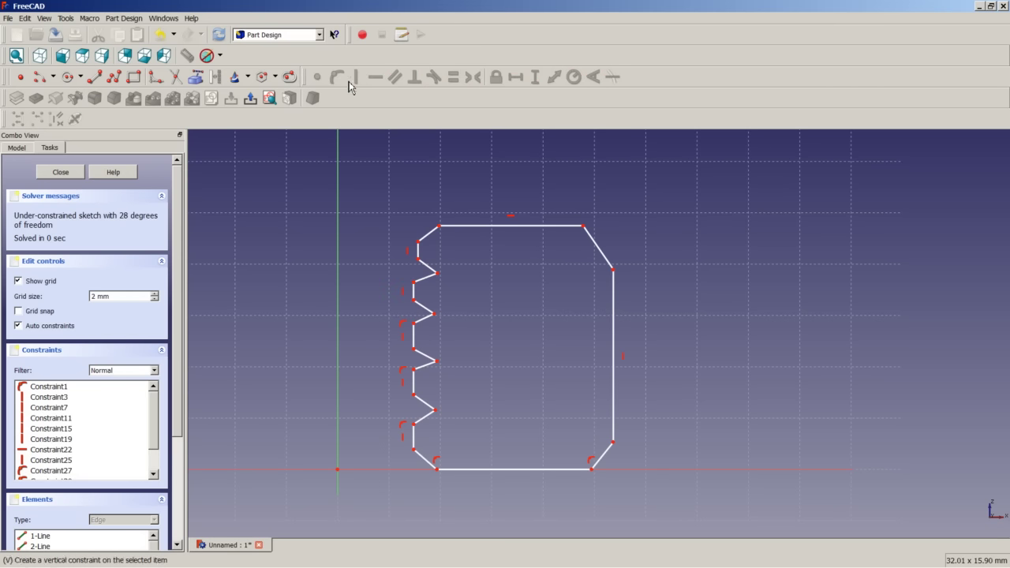
{"action": "left_click", "coordinate": [418, 250]}
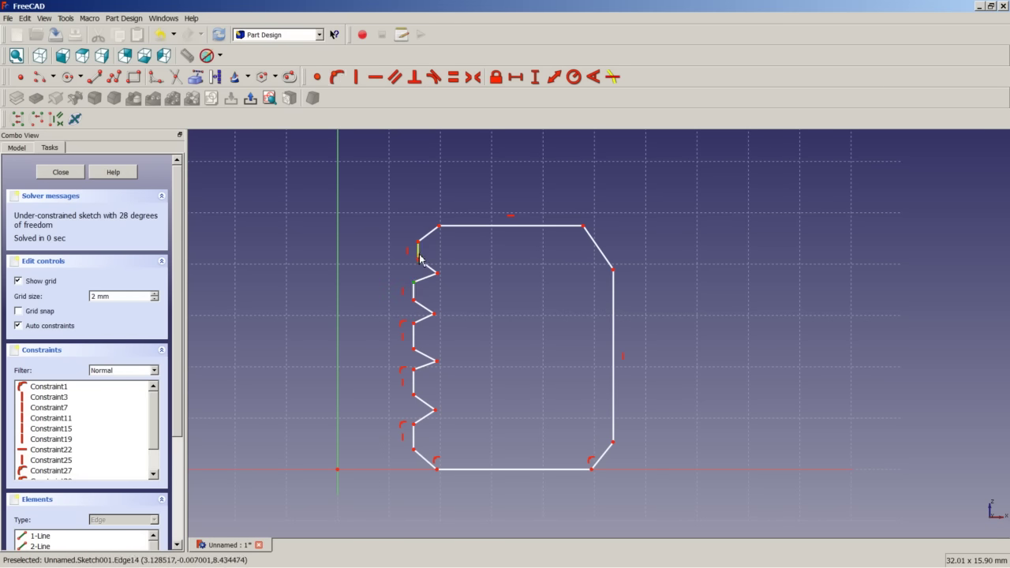
{"action": "left_click", "coordinate": [356, 77]}
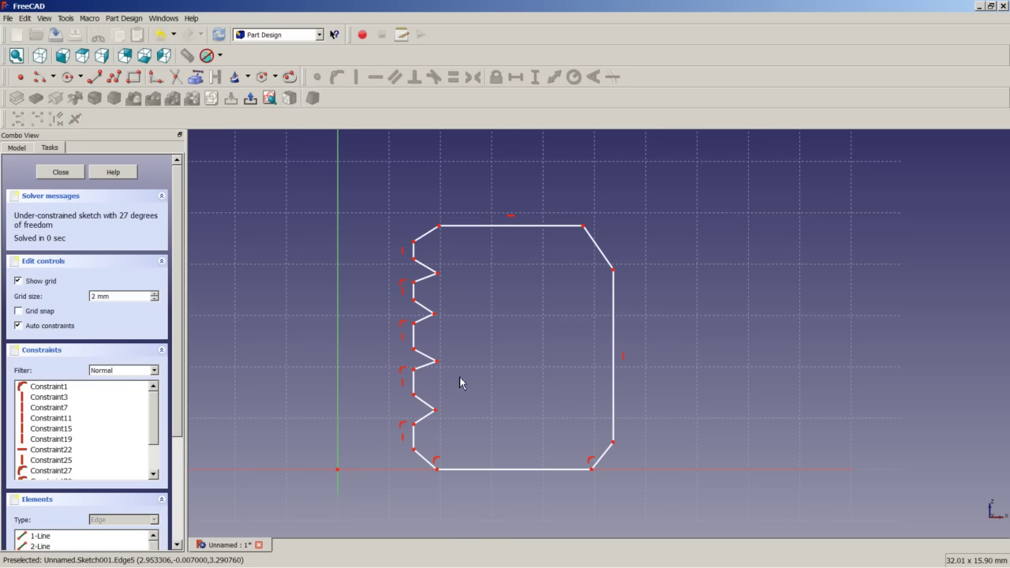
Step: Constrain the three middle vertical segments of the zigzag to equal length
{"action": "left_click", "coordinate": [414, 386]}
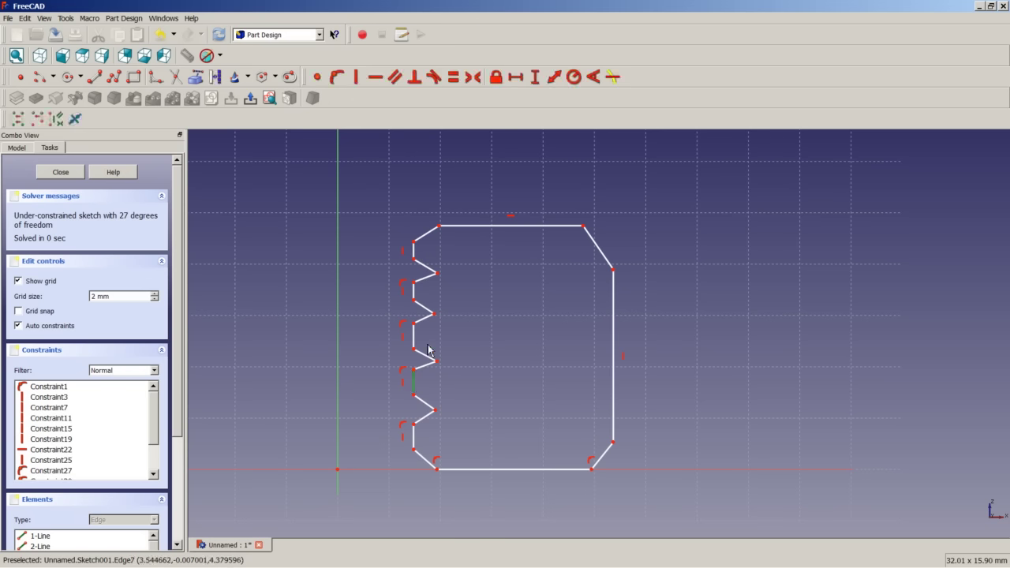
{"action": "left_click", "coordinate": [415, 337]}
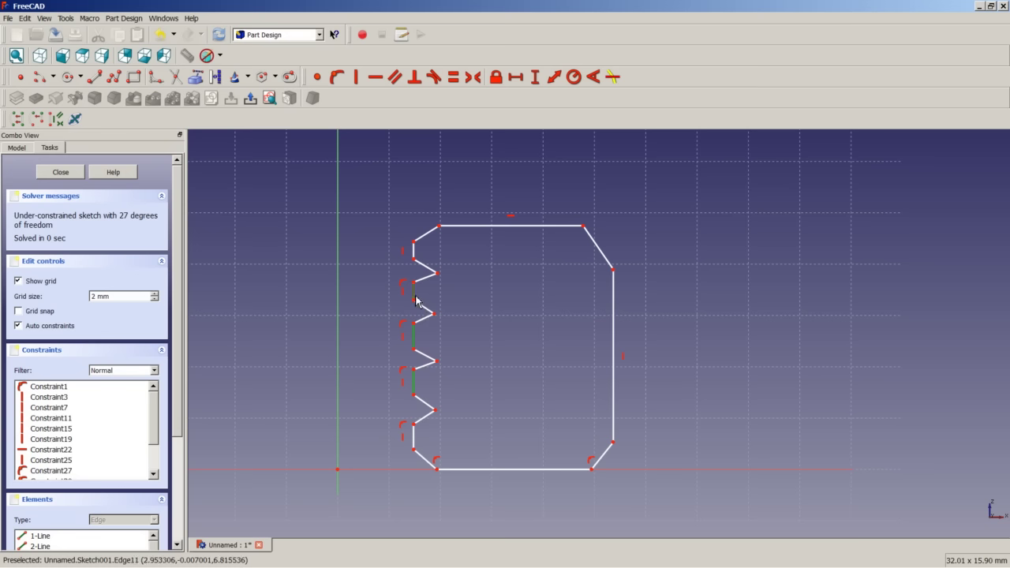
{"action": "left_click", "coordinate": [414, 296]}
{"action": "left_click", "coordinate": [453, 77]}
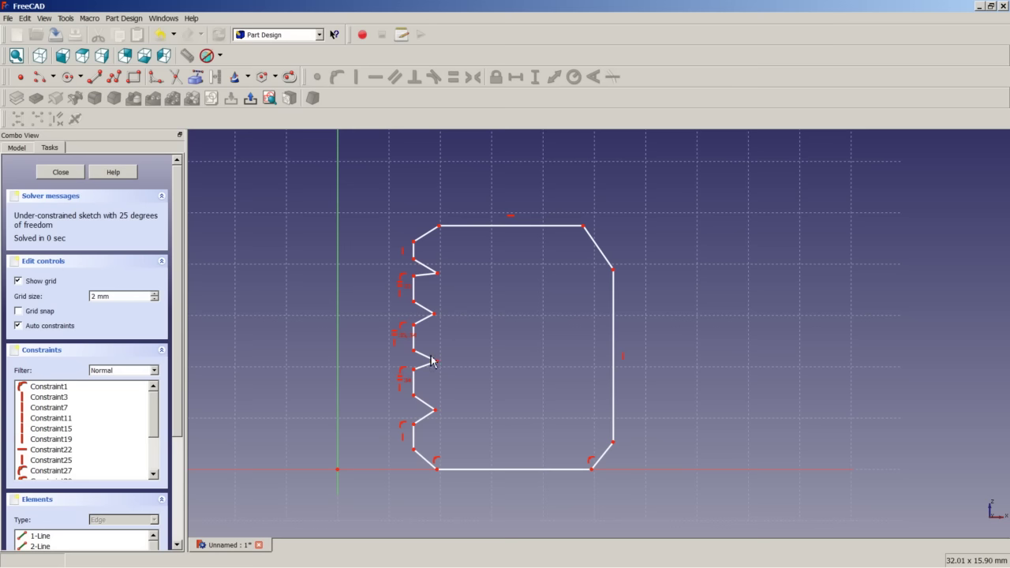
Step: Constrain all ten slanted segments of the zigzag thread side to equal length
{"action": "scroll", "coordinate": [432, 361], "scroll_direction": "down", "scroll_amount": 2}
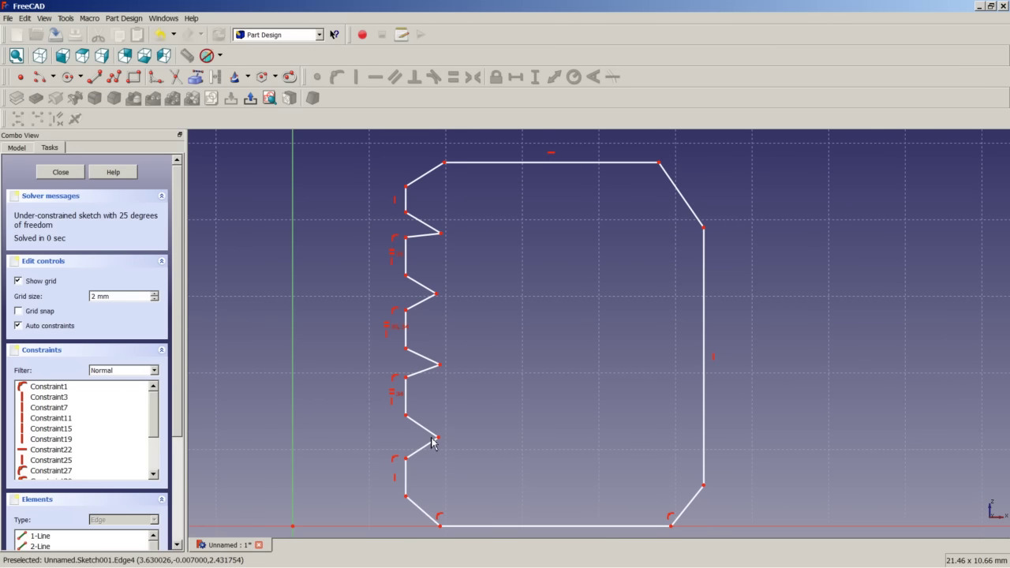
{"action": "left_click", "coordinate": [424, 514]}
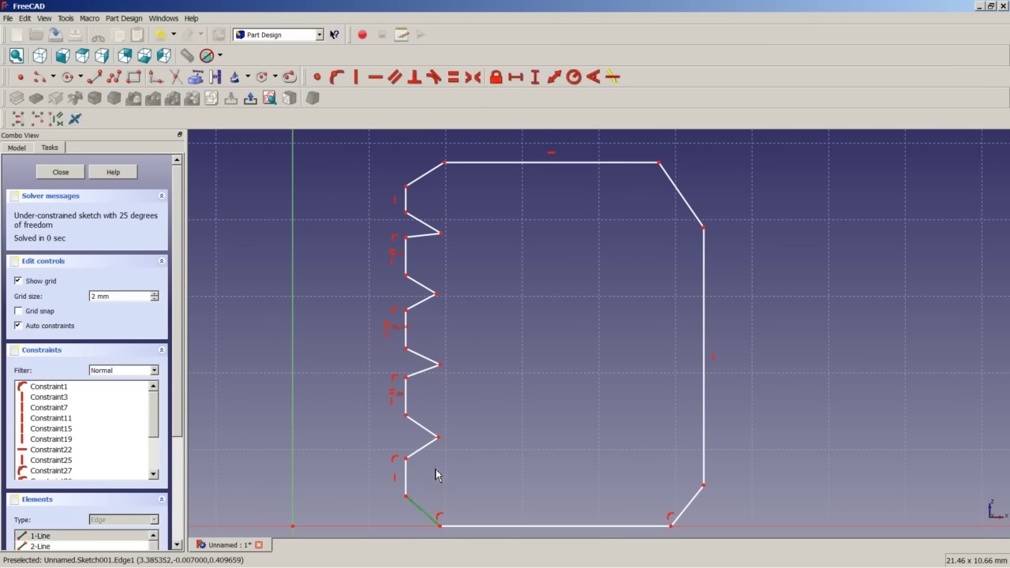
{"action": "left_click", "coordinate": [431, 440]}
{"action": "left_click", "coordinate": [423, 426]}
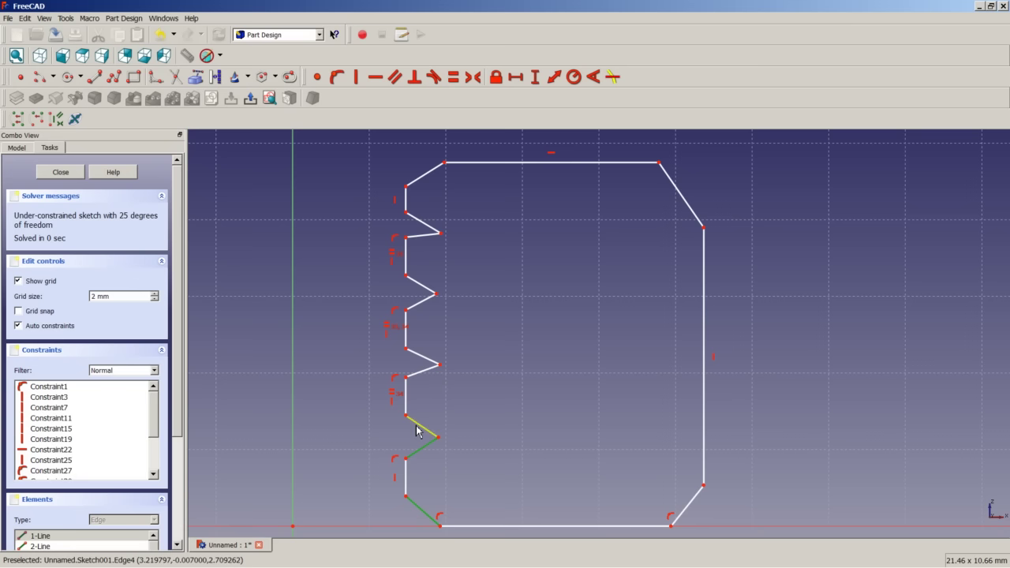
{"action": "left_click", "coordinate": [425, 359]}
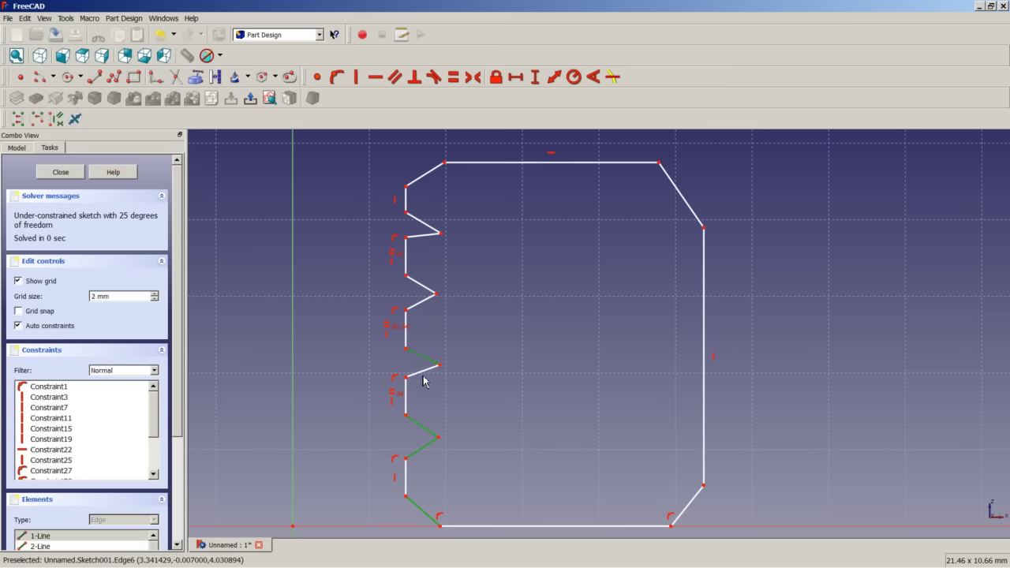
{"action": "left_click", "coordinate": [424, 371]}
{"action": "left_click", "coordinate": [423, 302]}
{"action": "left_click", "coordinate": [424, 287]}
{"action": "left_click", "coordinate": [424, 235]}
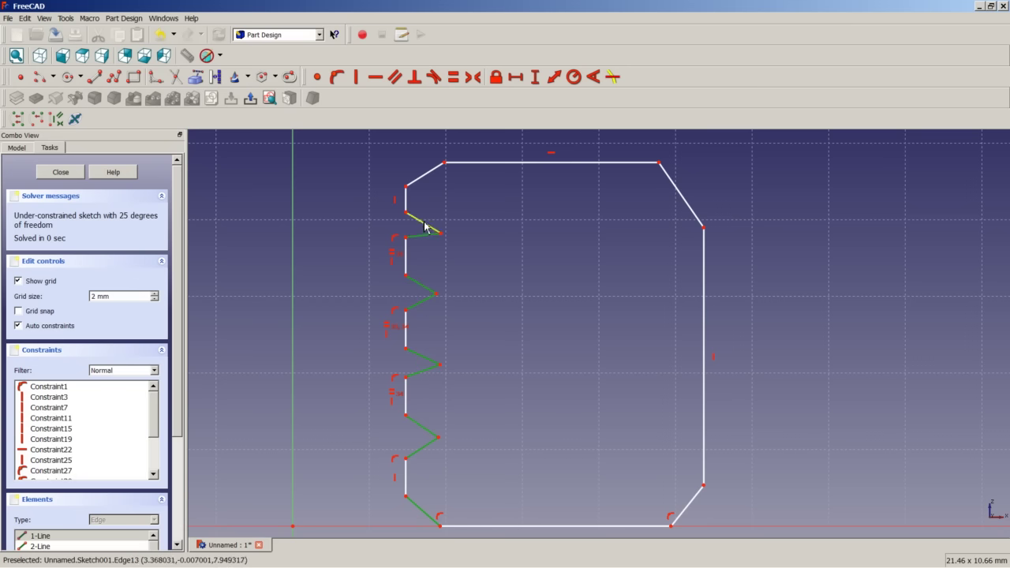
{"action": "left_click", "coordinate": [428, 226]}
{"action": "left_click", "coordinate": [418, 182]}
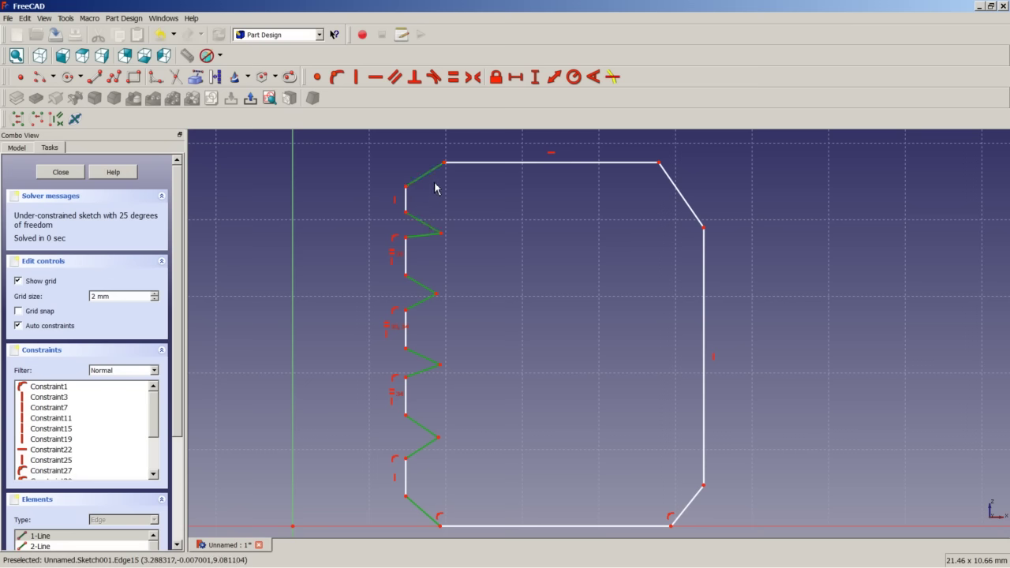
{"action": "left_click", "coordinate": [455, 76]}
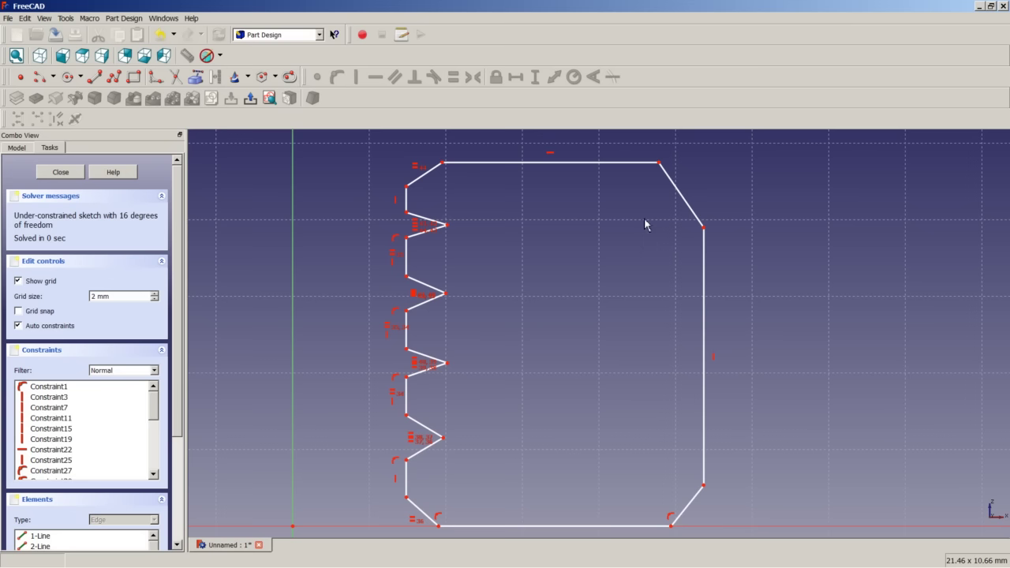
Step: Make the two slanted corner lines on the profile's outer side equal in length
{"action": "left_click", "coordinate": [682, 197]}
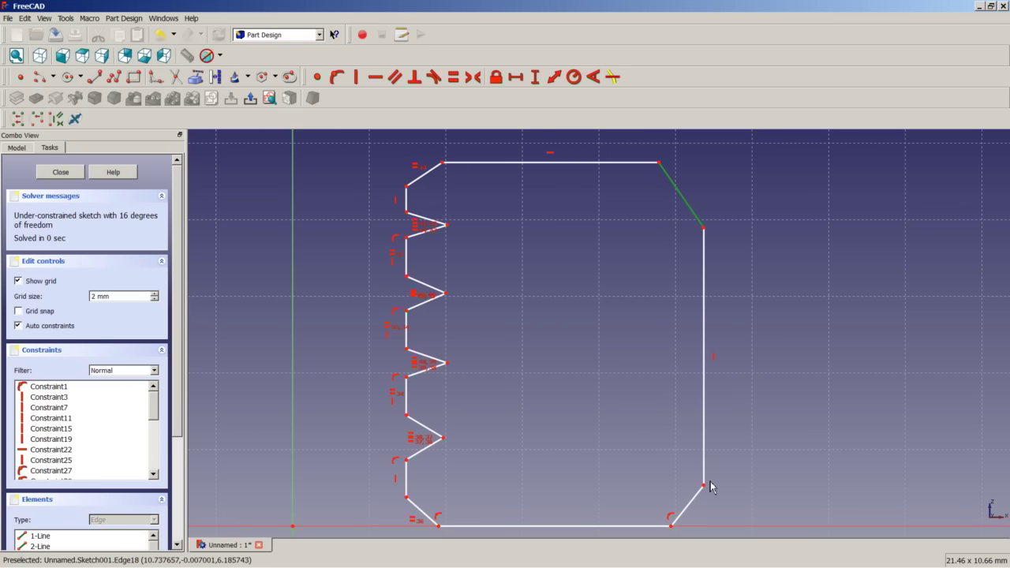
{"action": "left_click", "coordinate": [689, 506]}
{"action": "left_click", "coordinate": [454, 78]}
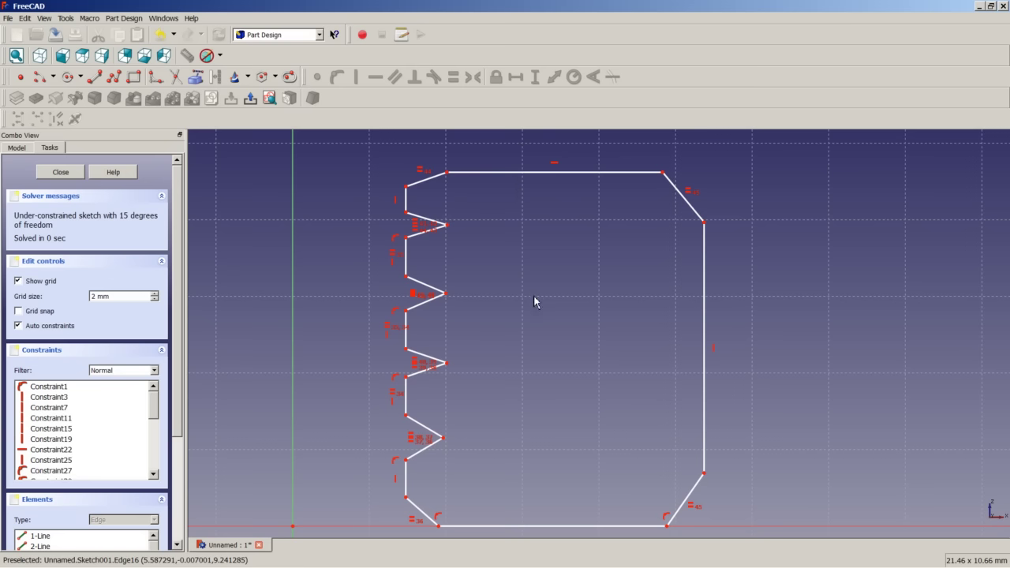
Step: Make the lowest and topmost short vertical segments of the zigzag equal in length
{"action": "left_click", "coordinate": [405, 481]}
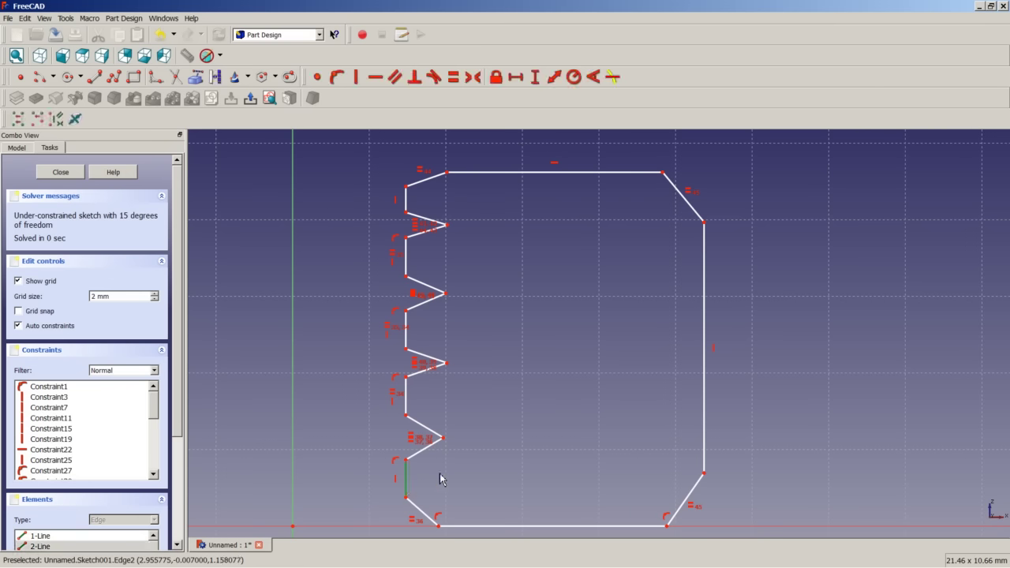
{"action": "left_click", "coordinate": [407, 203]}
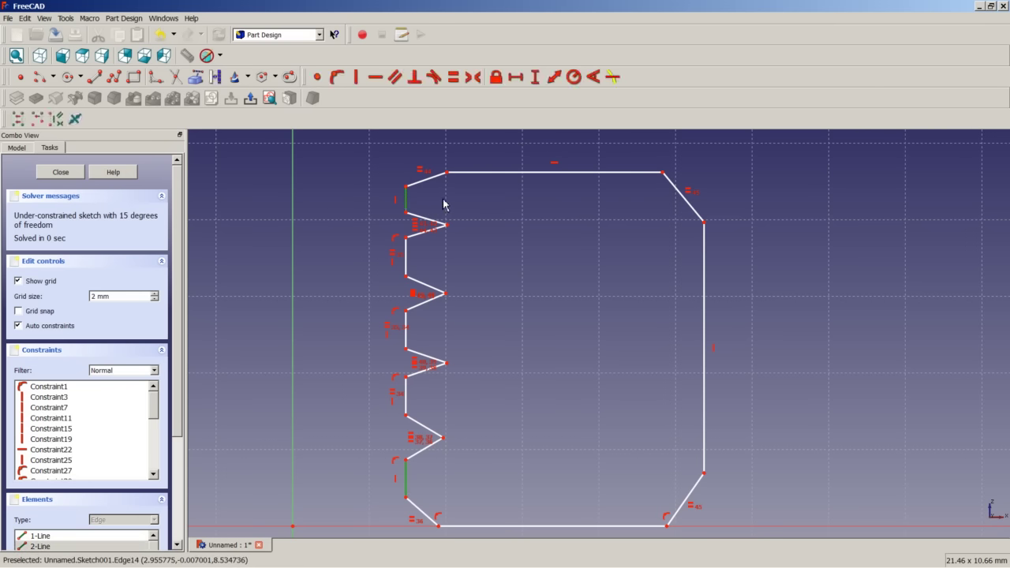
{"action": "left_click", "coordinate": [455, 76]}
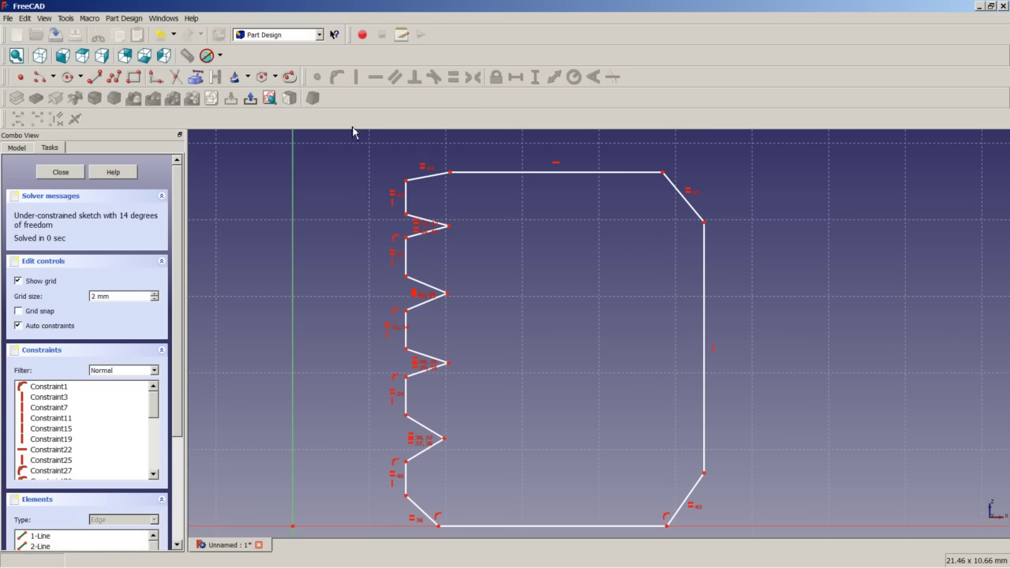
Step: Draw a vertical line about 9.2 mm long joining the inner ends of the top and base lines, and convert it to construction geometry
{"action": "left_click", "coordinate": [98, 81]}
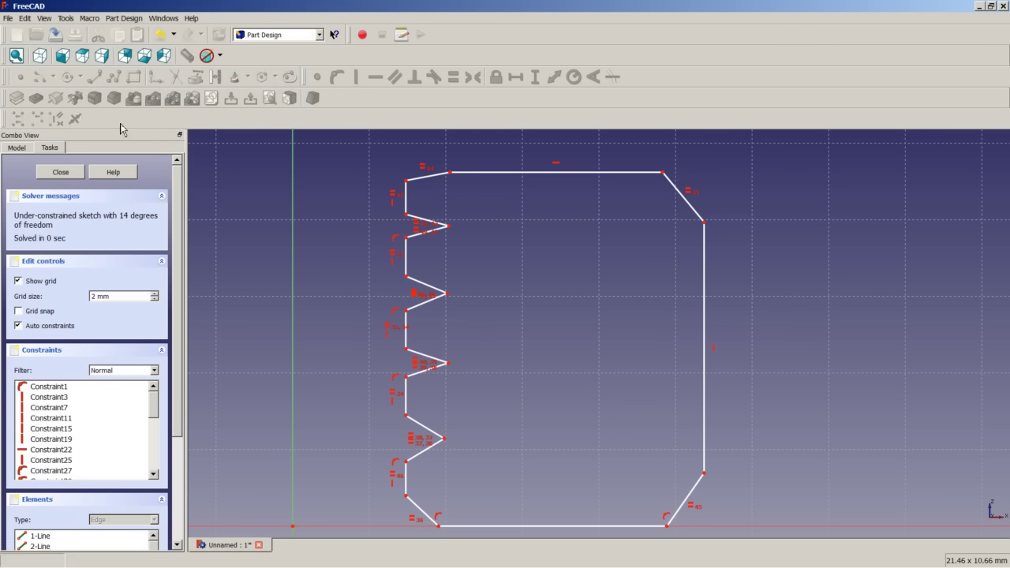
{"action": "left_click", "coordinate": [450, 172]}
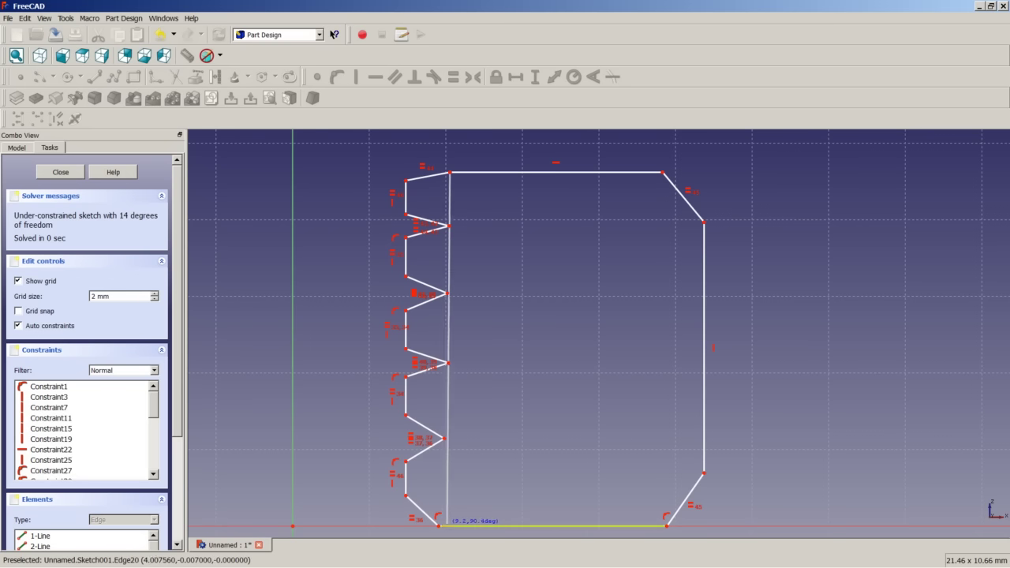
{"action": "left_click", "coordinate": [439, 526]}
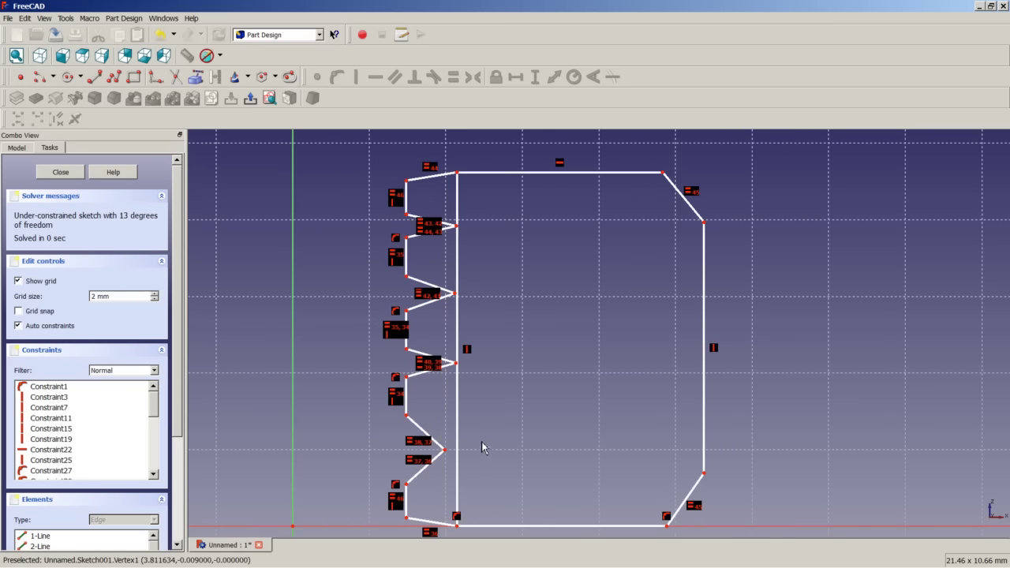
{"action": "left_click", "coordinate": [462, 325]}
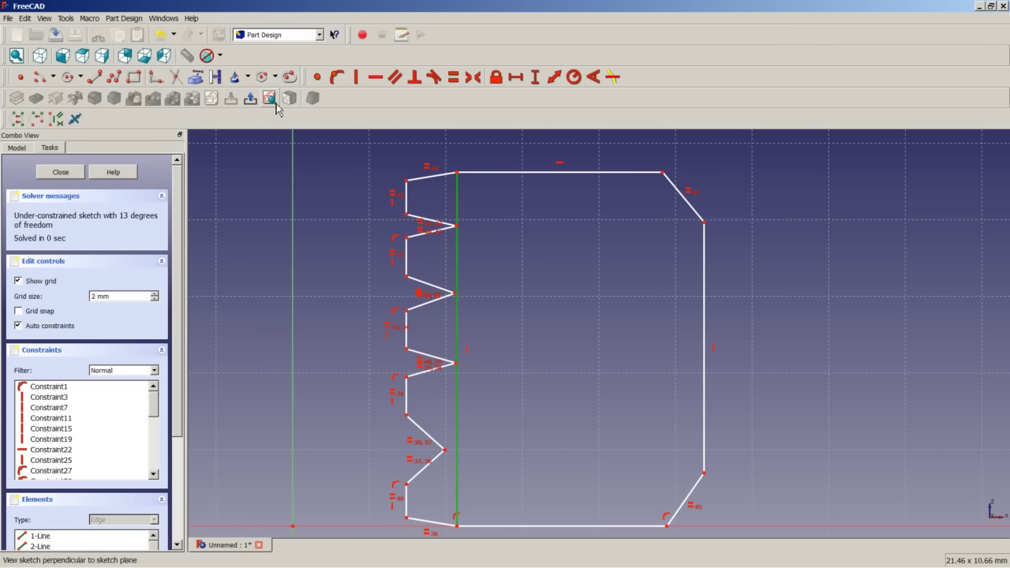
{"action": "left_click", "coordinate": [218, 77]}
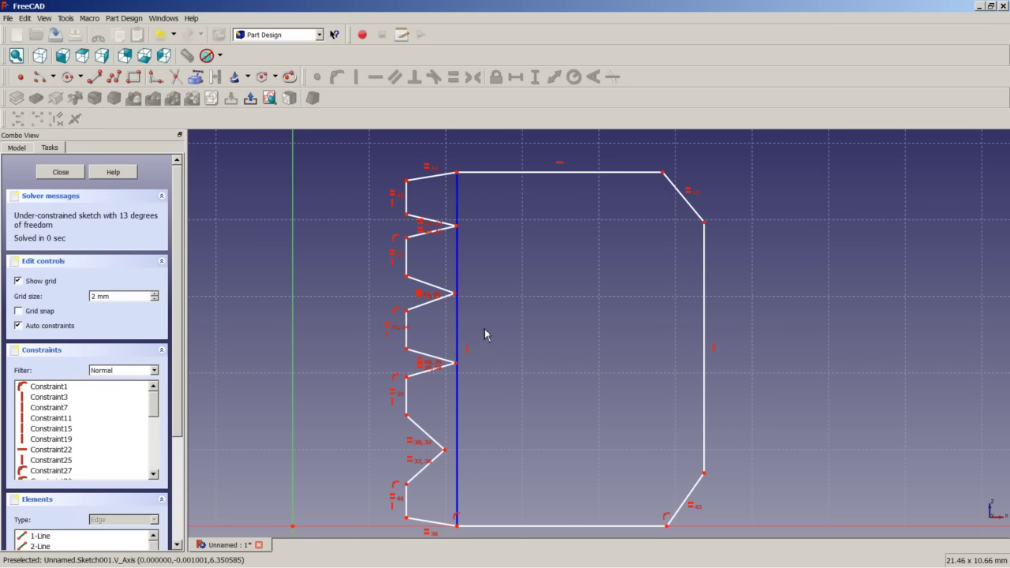
Step: Constrain the four zigzag tips between the top and base lines onto the vertical construction line with point-on-object constraints
{"action": "left_click", "coordinate": [458, 227]}
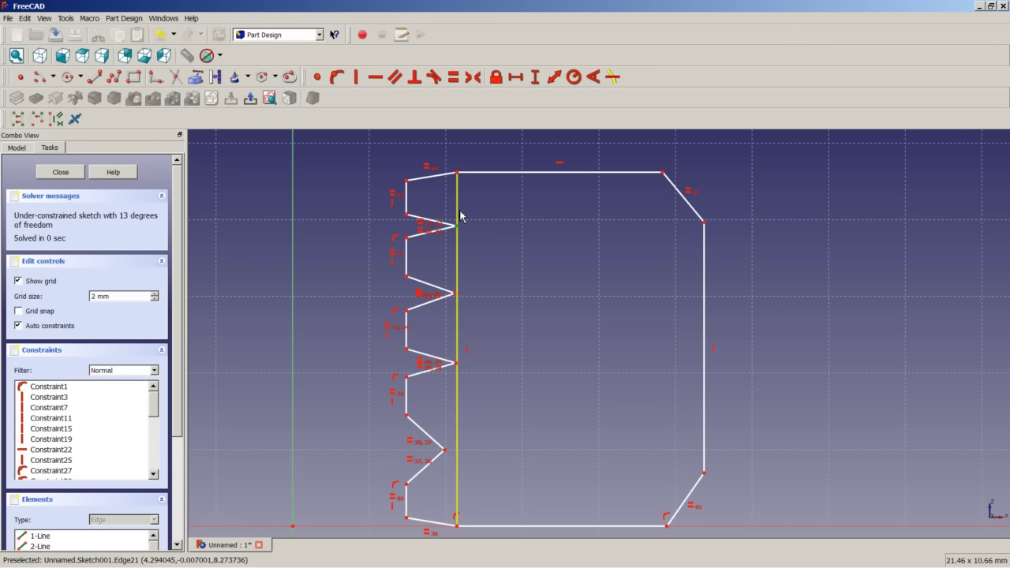
{"action": "left_click", "coordinate": [460, 215]}
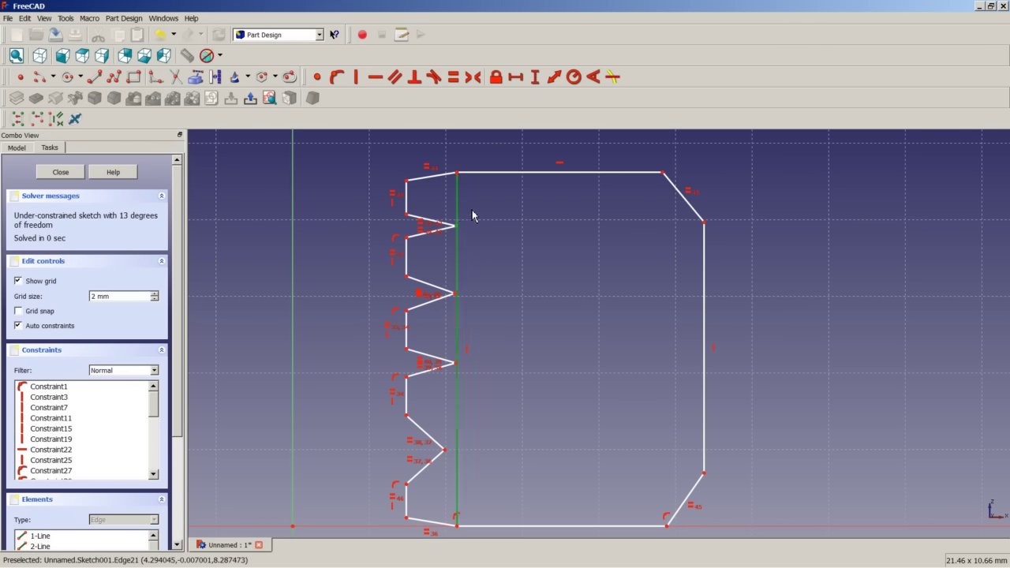
{"action": "left_click", "coordinate": [334, 80]}
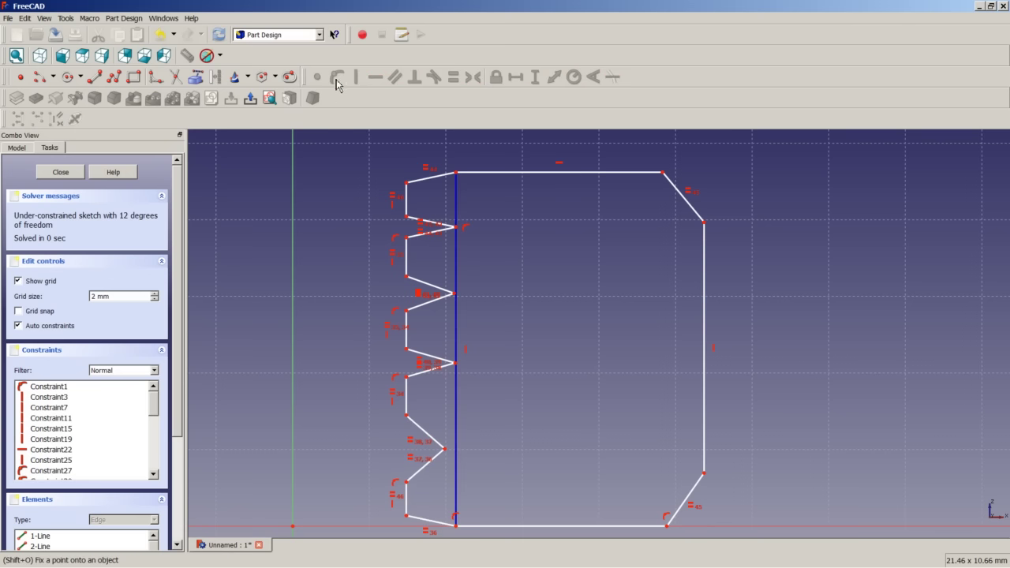
{"action": "left_click", "coordinate": [457, 296]}
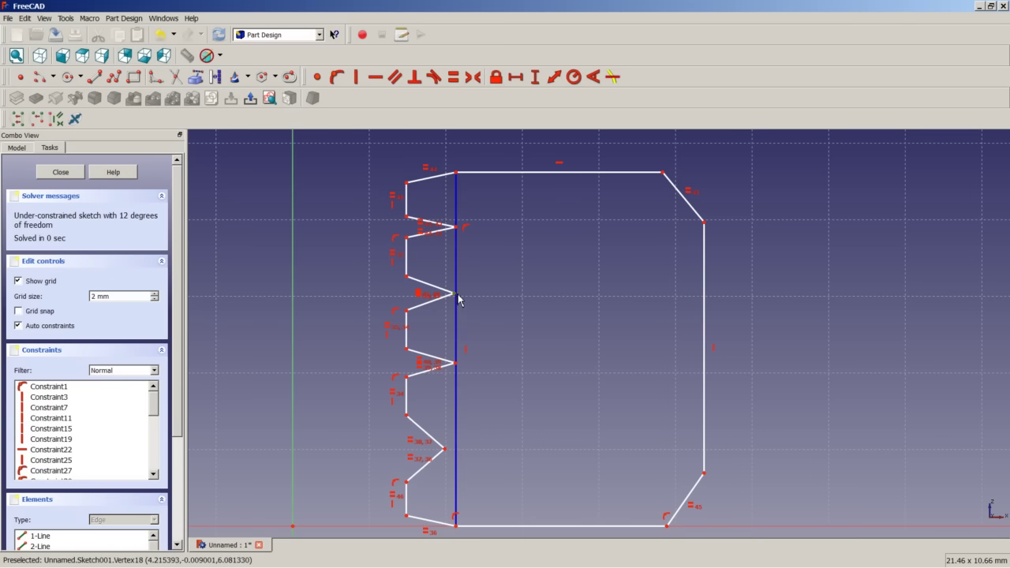
{"action": "left_click", "coordinate": [460, 287]}
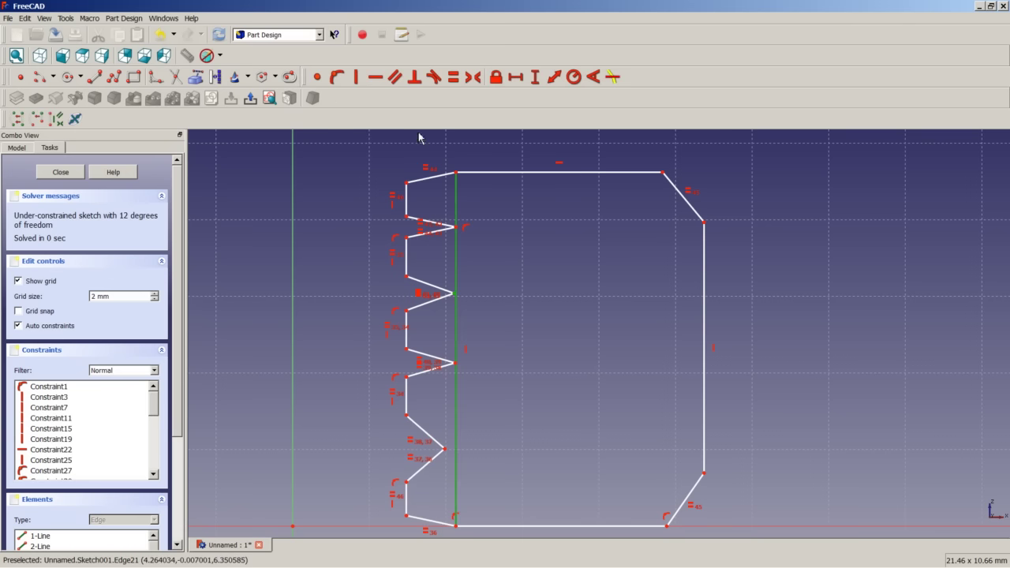
{"action": "left_click", "coordinate": [337, 77]}
{"action": "left_click", "coordinate": [456, 364]}
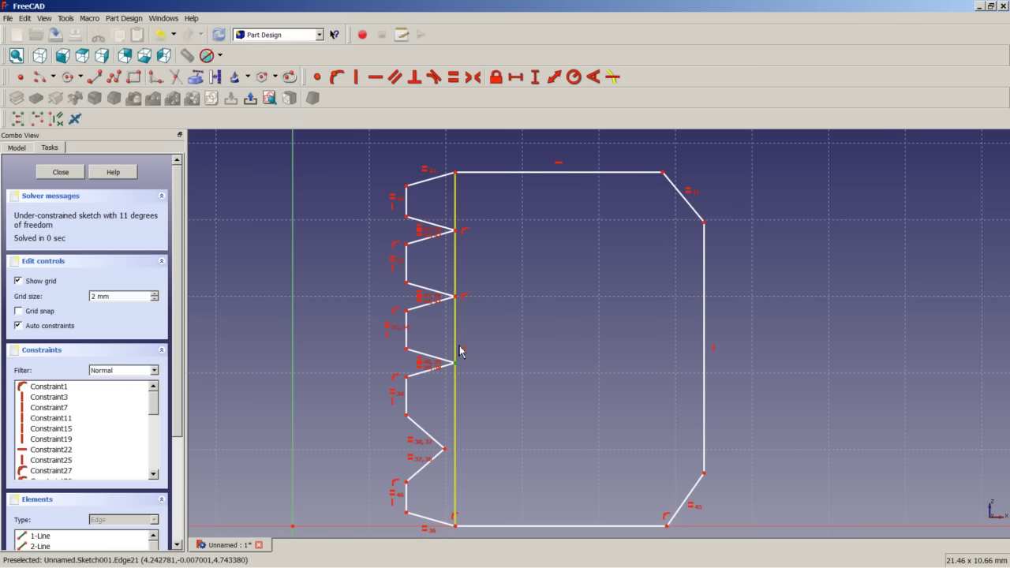
{"action": "left_click", "coordinate": [456, 351]}
{"action": "left_click", "coordinate": [337, 77]}
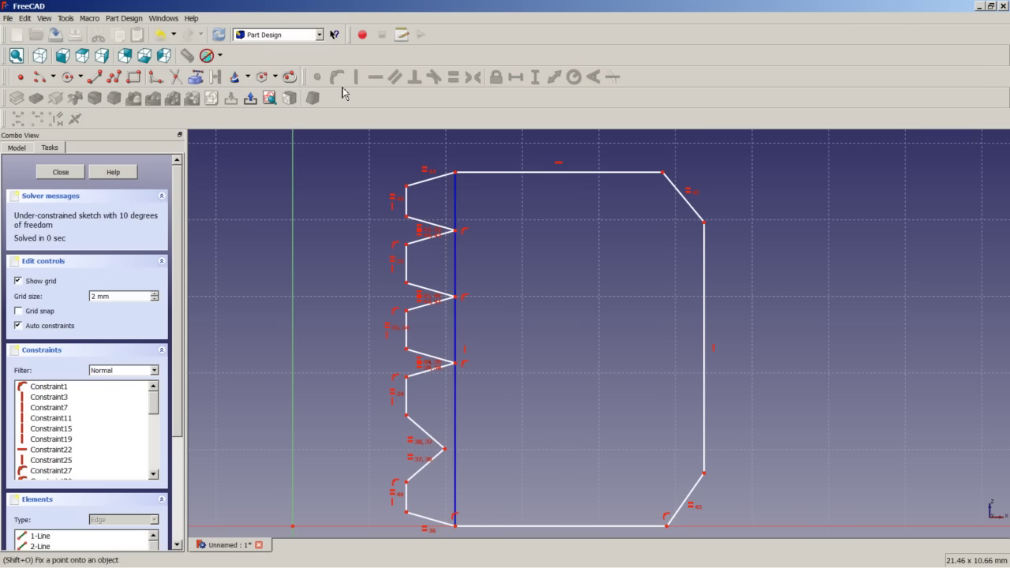
{"action": "left_click", "coordinate": [444, 449]}
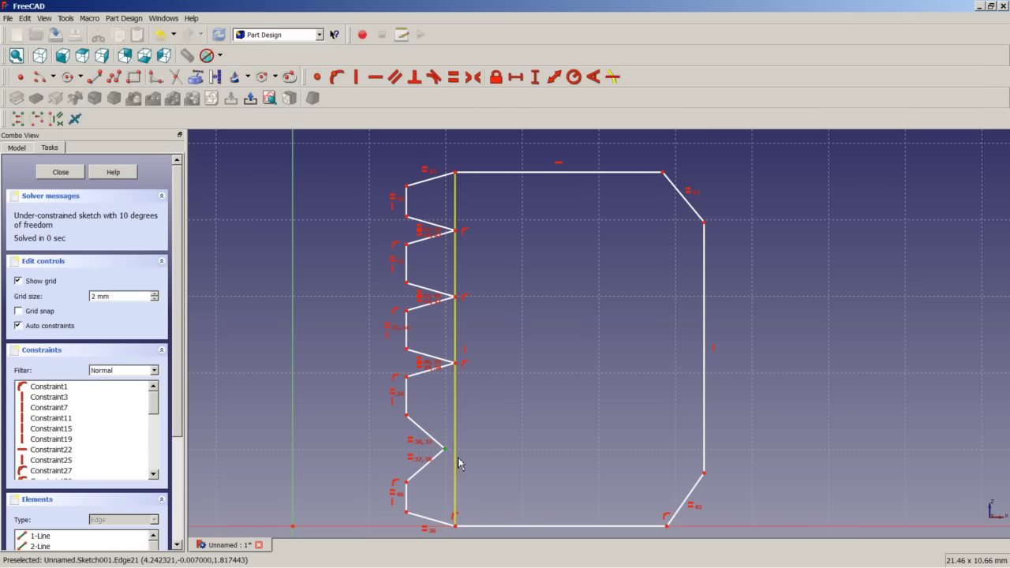
{"action": "left_click", "coordinate": [457, 464]}
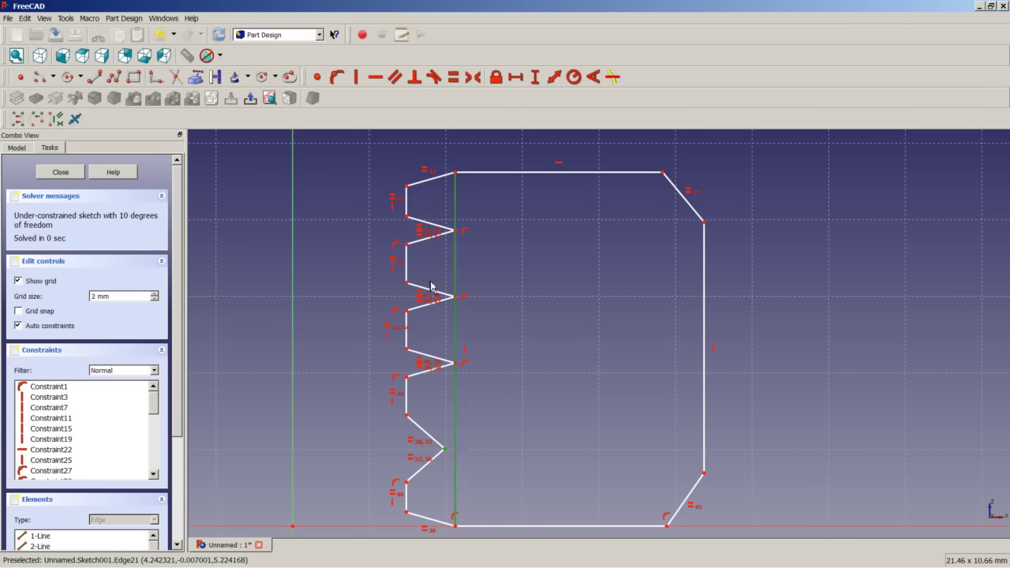
{"action": "left_click", "coordinate": [337, 76]}
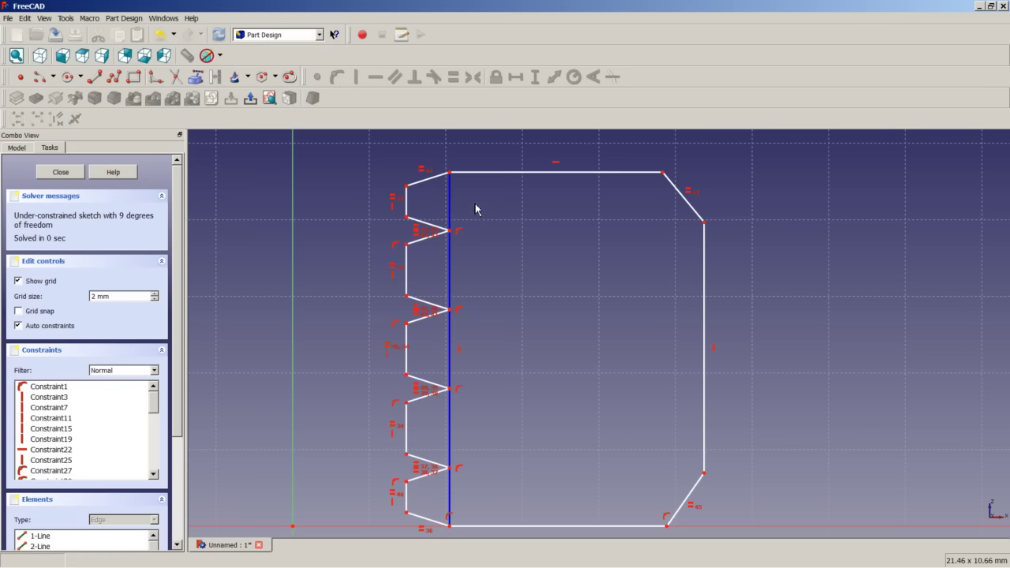
Step: Set the angle between the topmost slanted thread segment and the horizontal top line to 150°, and move its dimension closer to the corner
{"action": "left_click", "coordinate": [439, 184]}
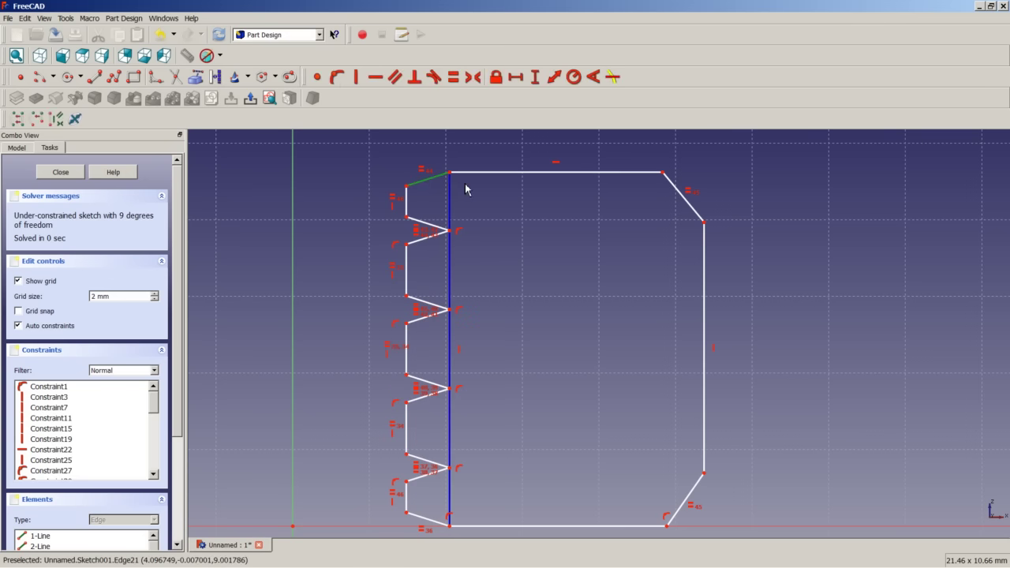
{"action": "left_click", "coordinate": [464, 173]}
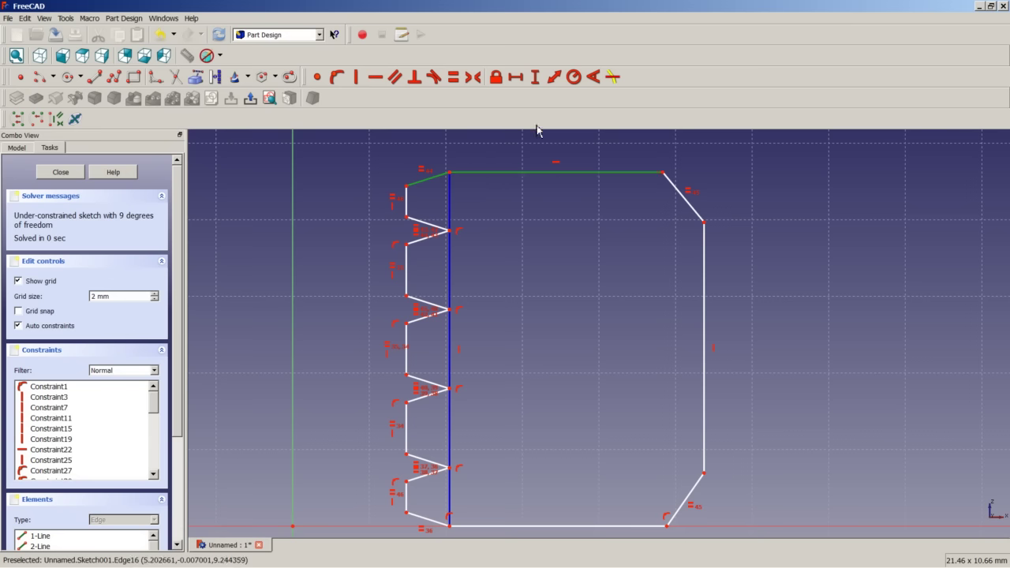
{"action": "left_click", "coordinate": [592, 77]}
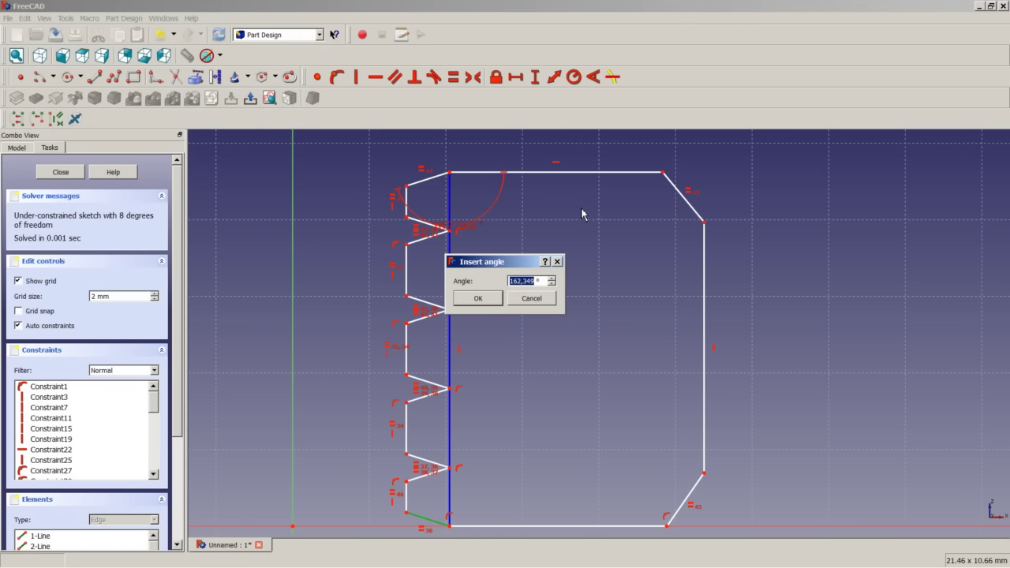
{"action": "type", "text": "150"}
{"action": "key", "text": "Return"}
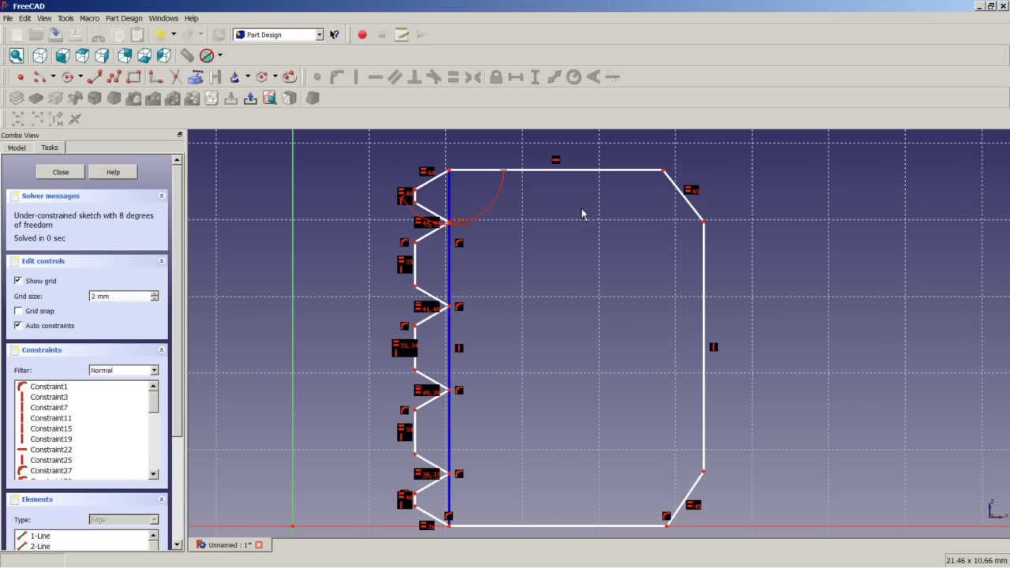
{"action": "left_click_drag", "start_coordinate": [462, 223], "coordinate": [460, 203]}
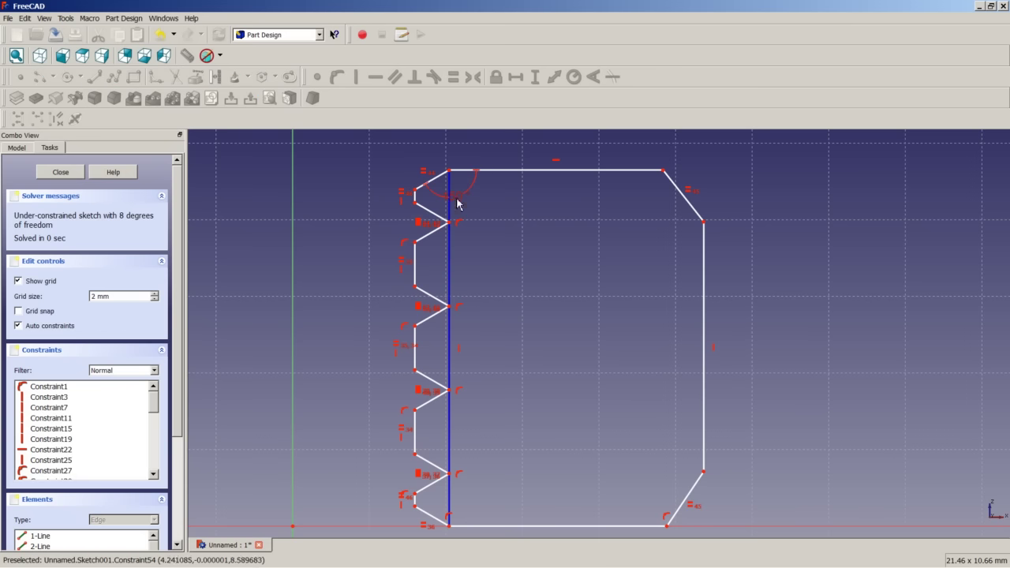
Step: Set the angle between the horizontal top line and the upper outer slanted line to 150°
{"action": "left_click", "coordinate": [649, 171]}
{"action": "left_click", "coordinate": [668, 179]}
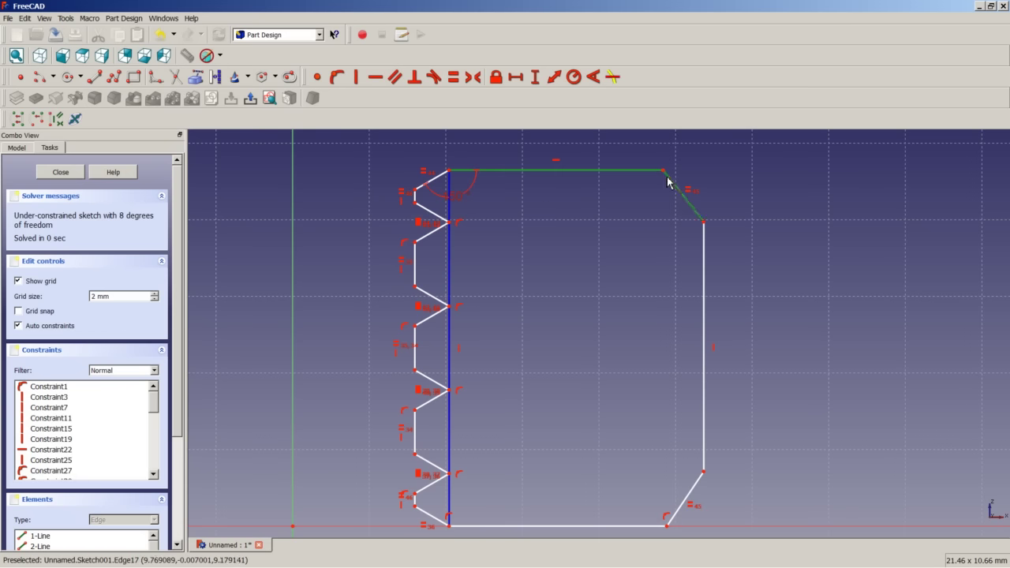
{"action": "left_click", "coordinate": [593, 77]}
{"action": "type", "text": "150"}
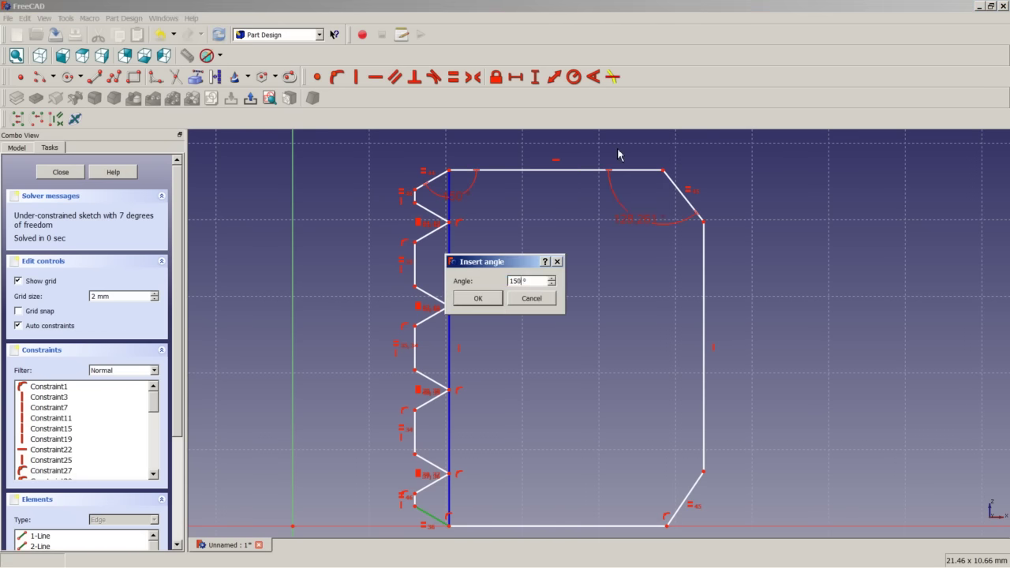
{"action": "key", "text": "Return"}
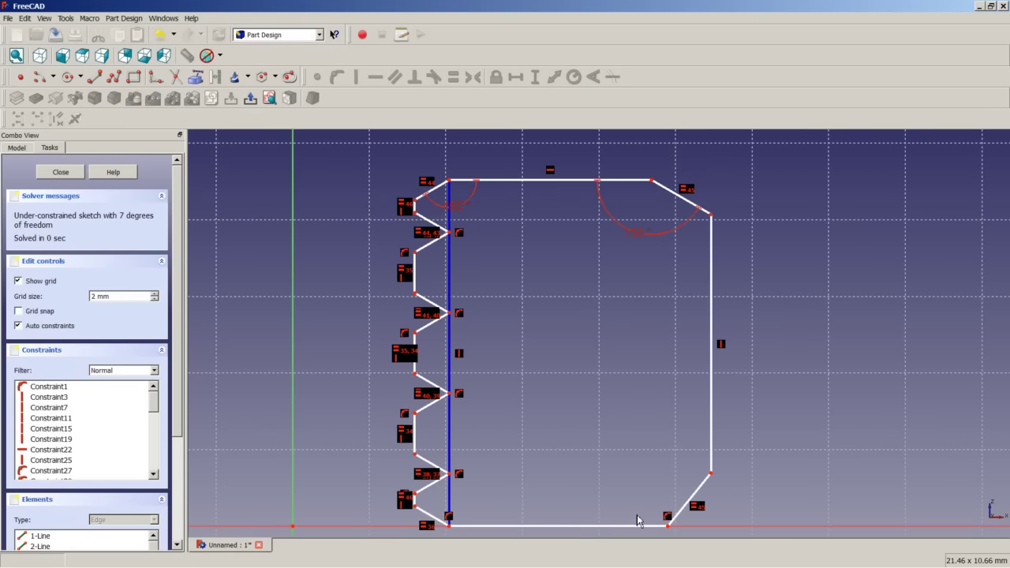
Step: Set the angle between the base line and the lower outer slanted line to 150°
{"action": "left_click", "coordinate": [676, 517]}
{"action": "left_click", "coordinate": [659, 526]}
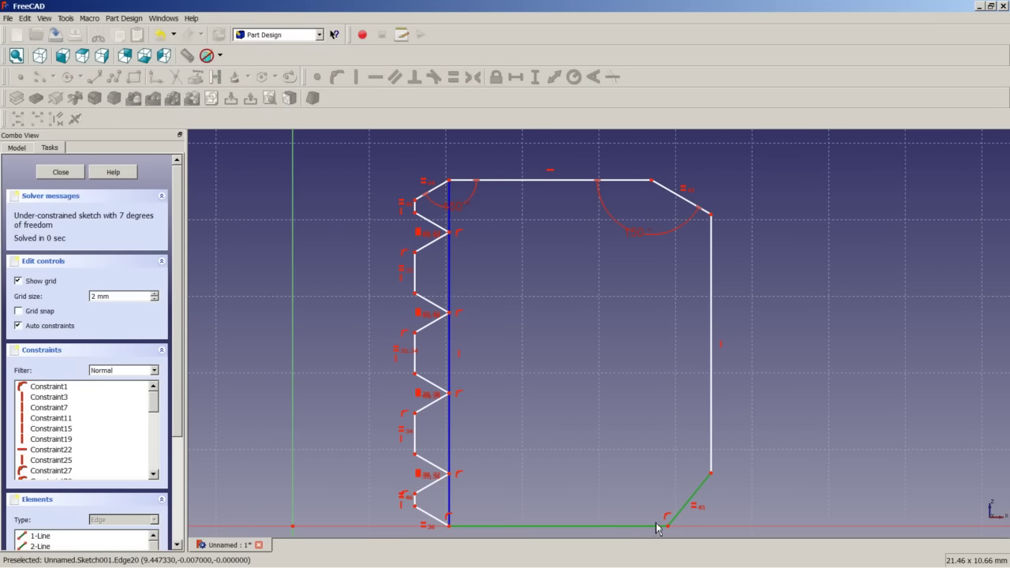
{"action": "left_click", "coordinate": [596, 80]}
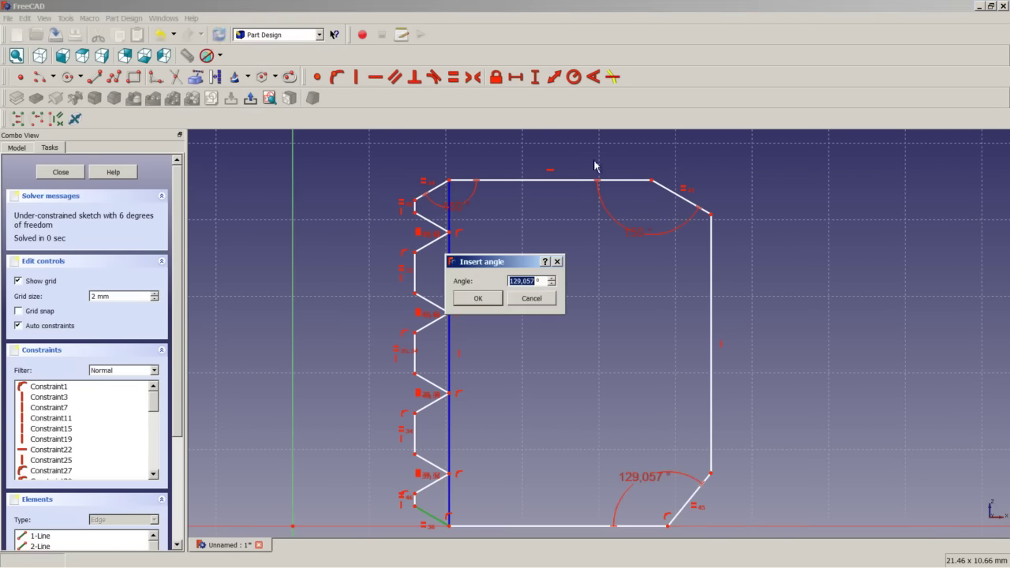
{"action": "type", "text": "150"}
{"action": "key", "text": "Return"}
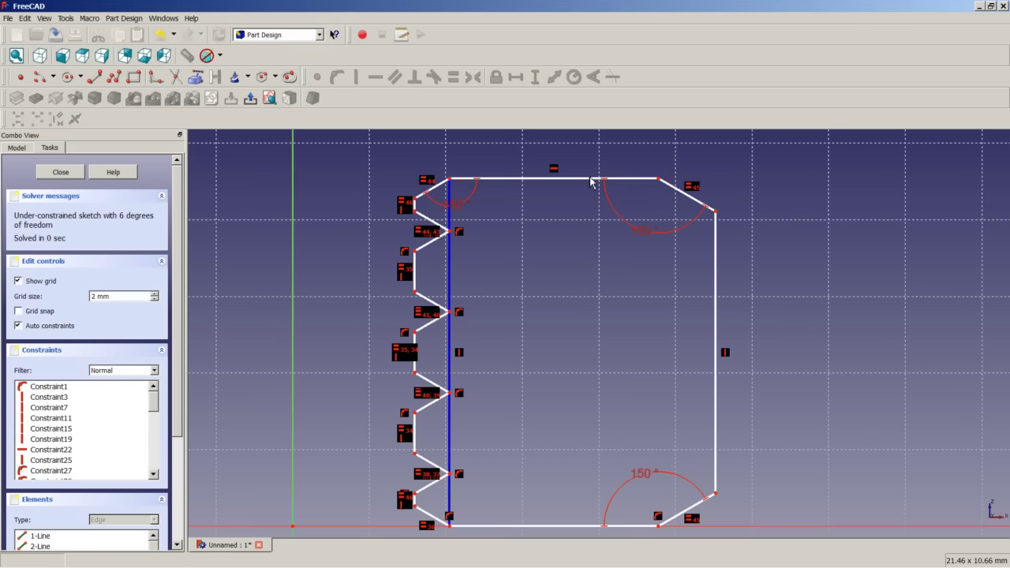
{"action": "left_click", "coordinate": [432, 517]}
{"action": "left_click", "coordinate": [466, 526]}
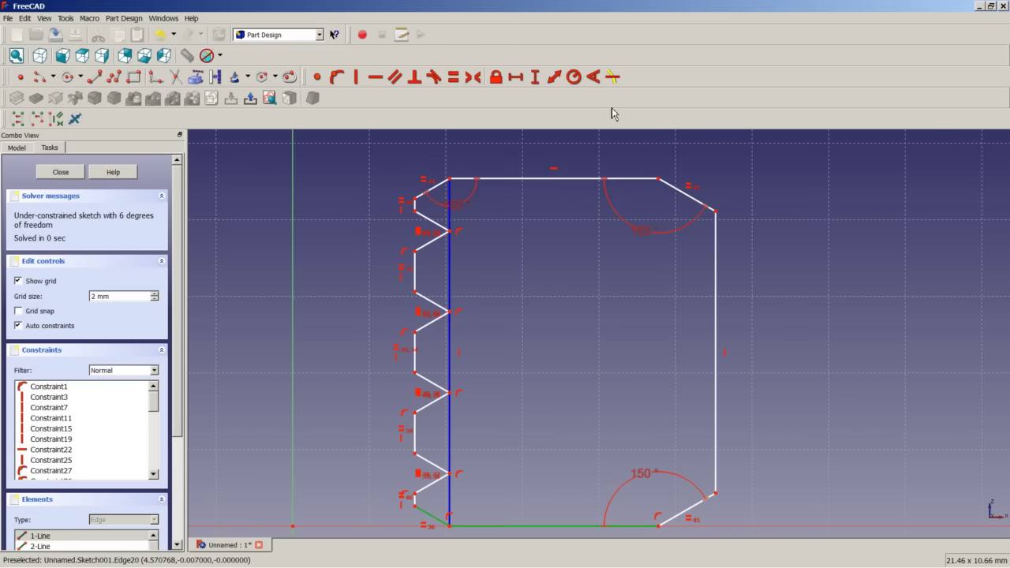
{"action": "left_click", "coordinate": [593, 77]}
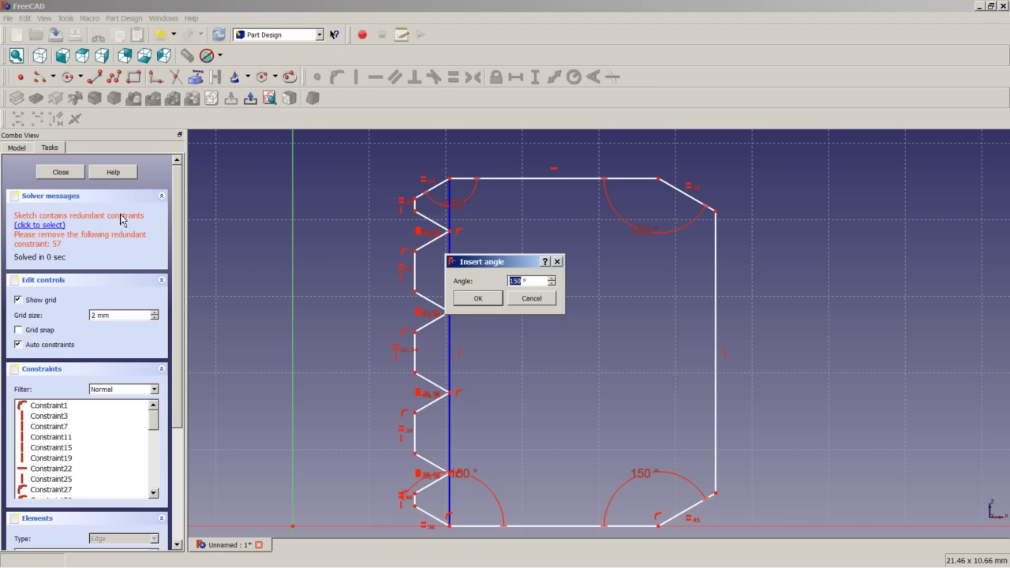
{"action": "left_click", "coordinate": [534, 303]}
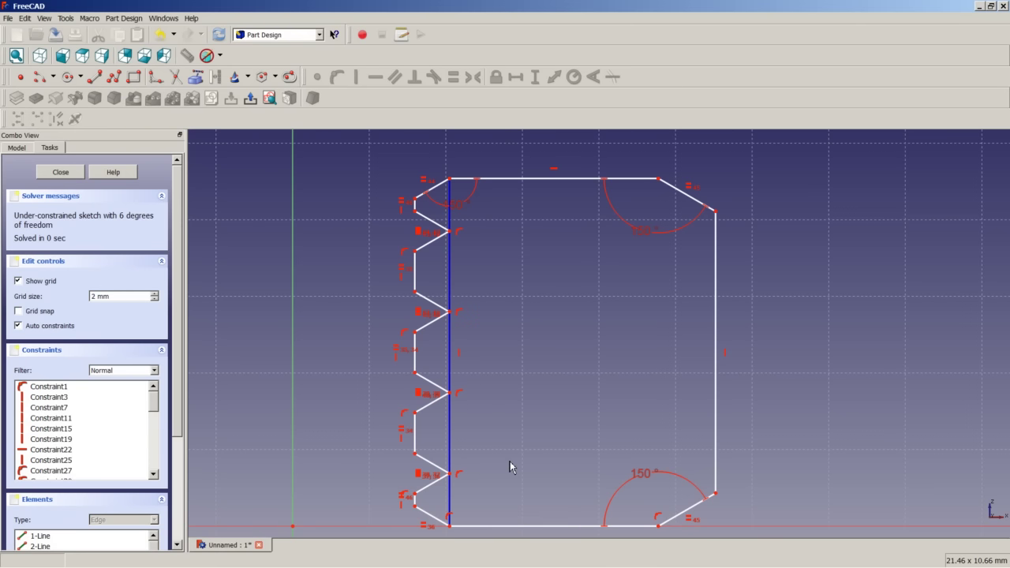
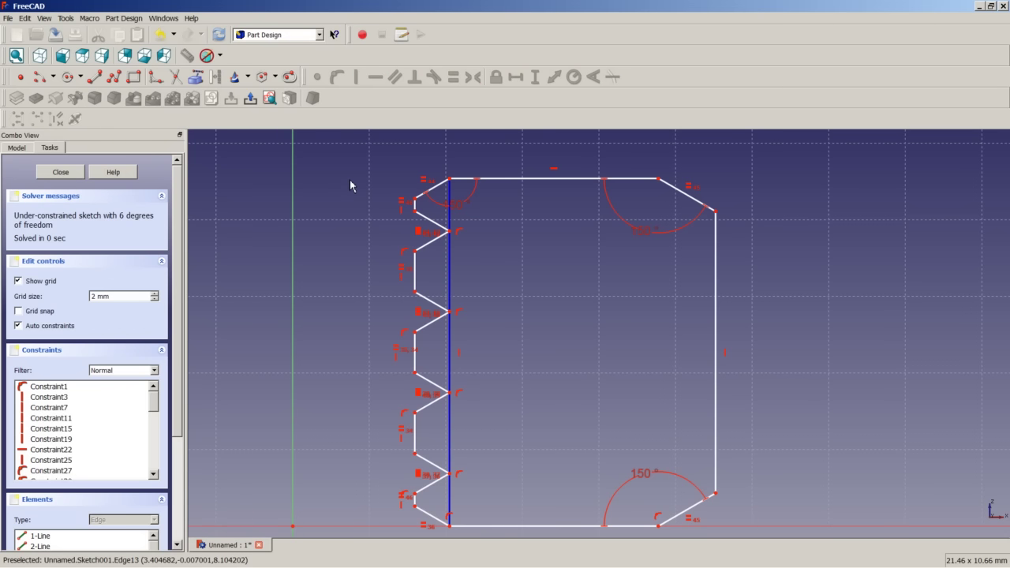
Step: Draw a slanted line about 0.6 mm long from beside the middle vertical thread segment to the vertical construction line, and convert it to construction geometry
{"action": "left_click", "coordinate": [95, 79]}
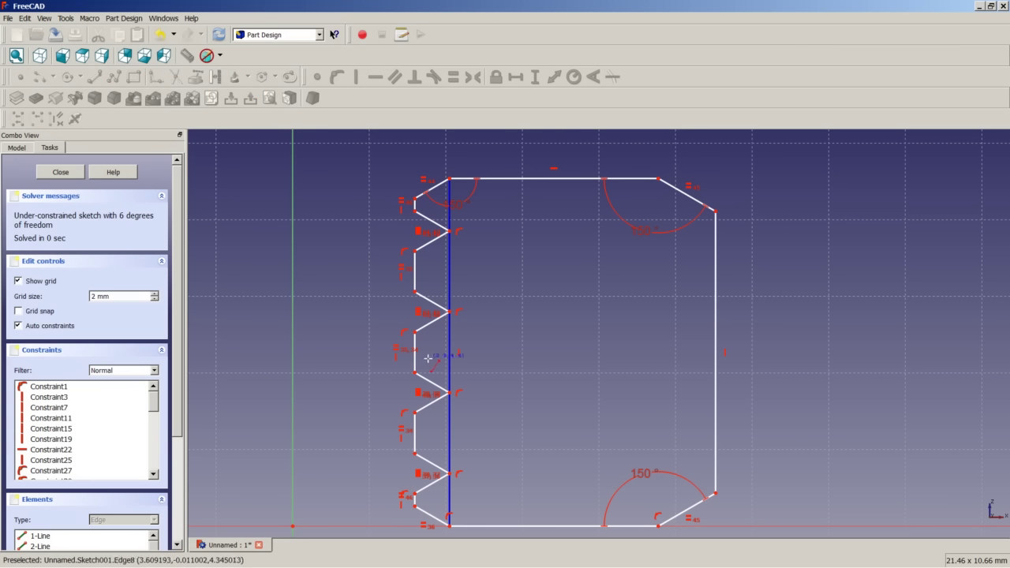
{"action": "left_click", "coordinate": [428, 358]}
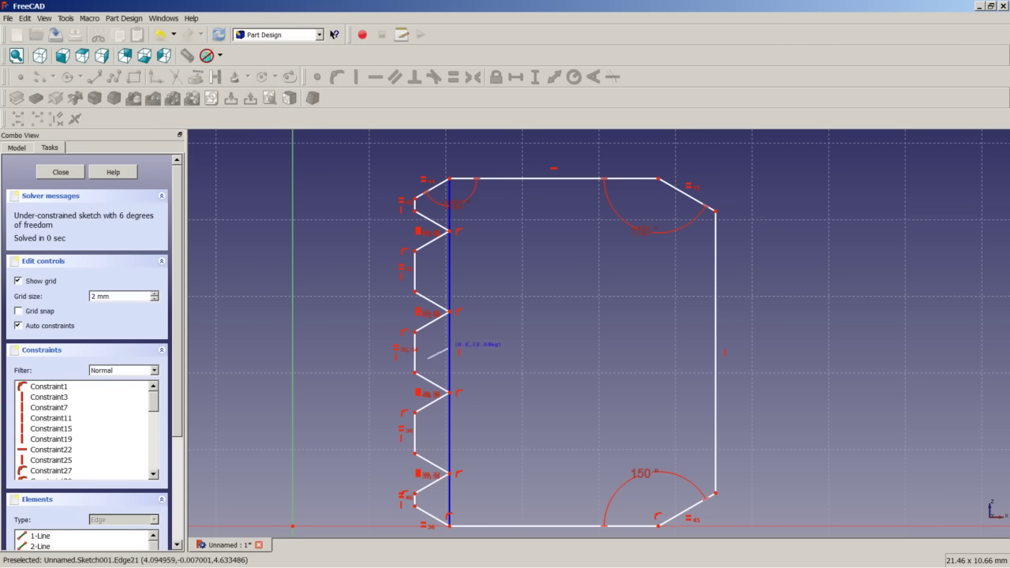
{"action": "left_click", "coordinate": [450, 351]}
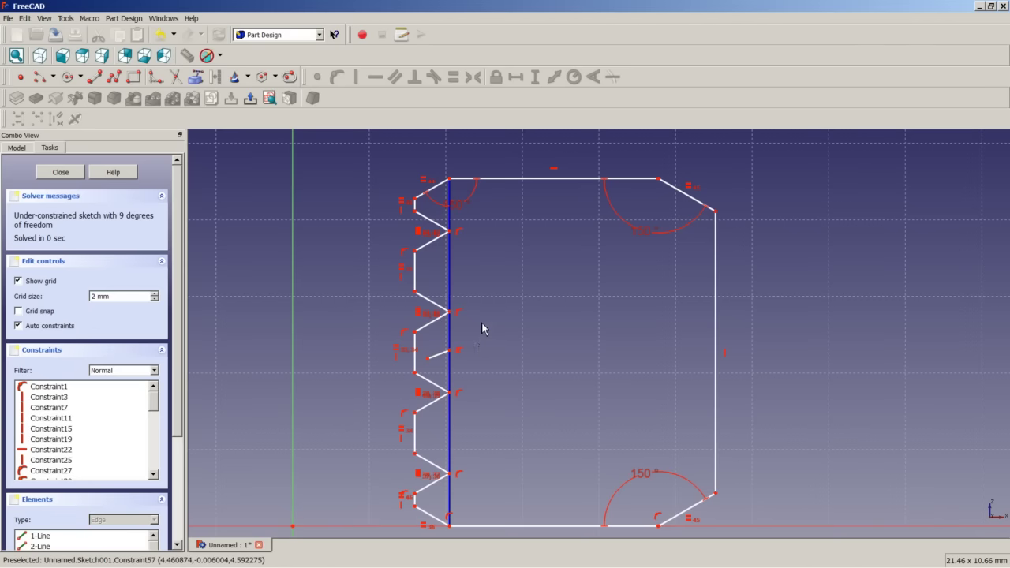
{"action": "scroll", "coordinate": [483, 329], "scroll_direction": "up", "scroll_amount": 5}
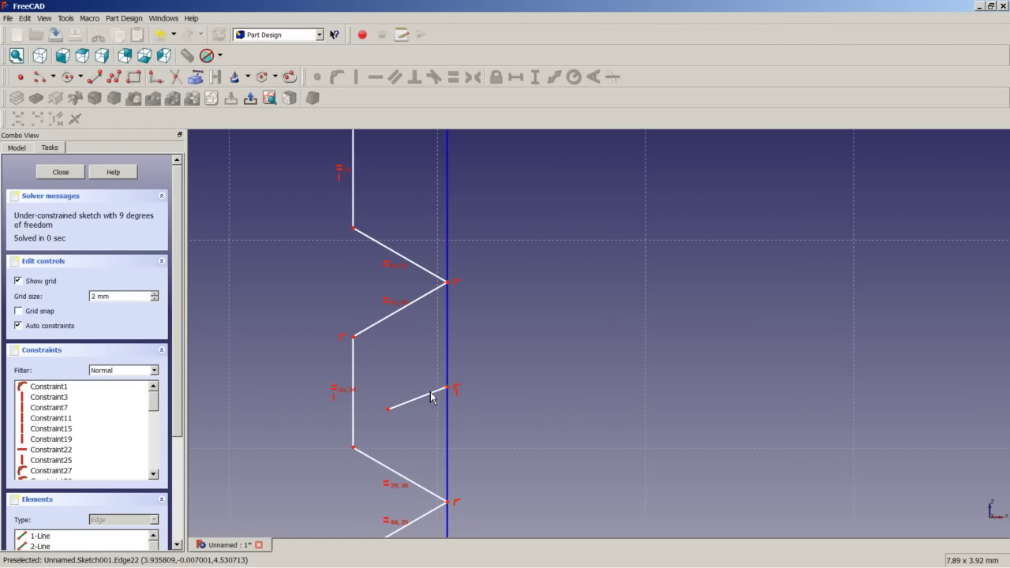
{"action": "left_click", "coordinate": [416, 398]}
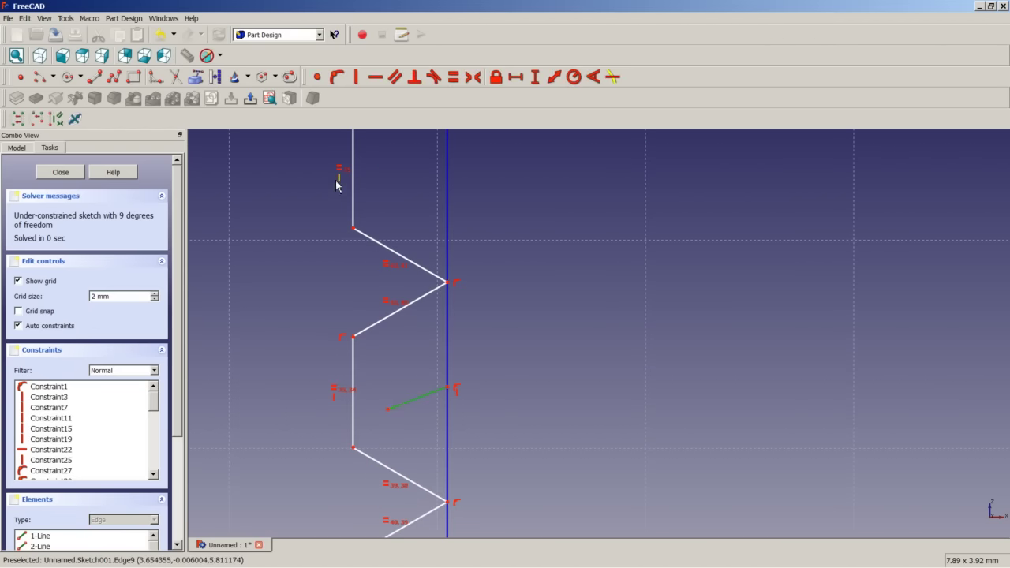
{"action": "left_click", "coordinate": [216, 78]}
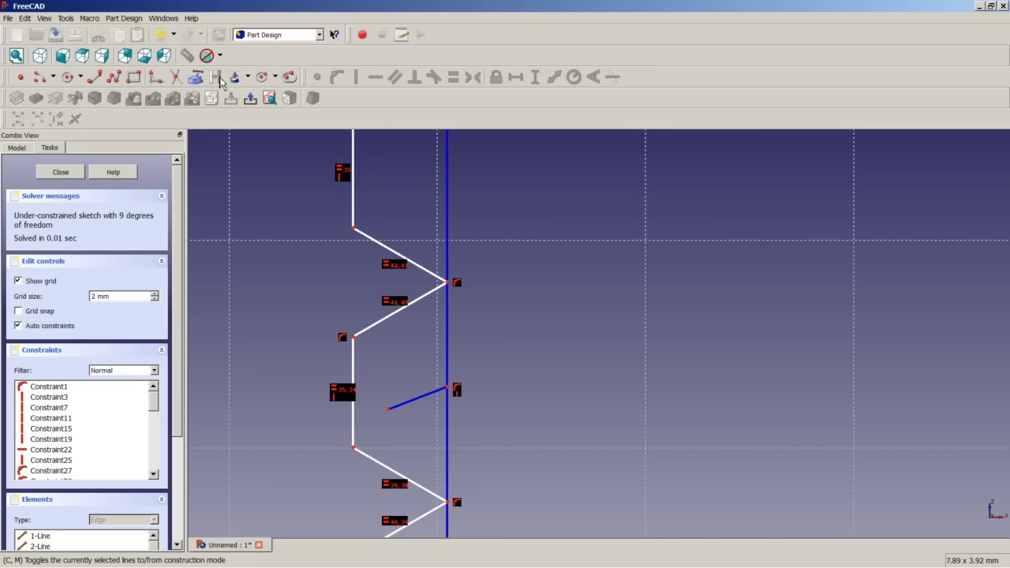
Step: Make the short construction line horizontal and centre its free end on the middle vertical thread segment with a symmetric constraint
{"action": "left_click", "coordinate": [415, 400]}
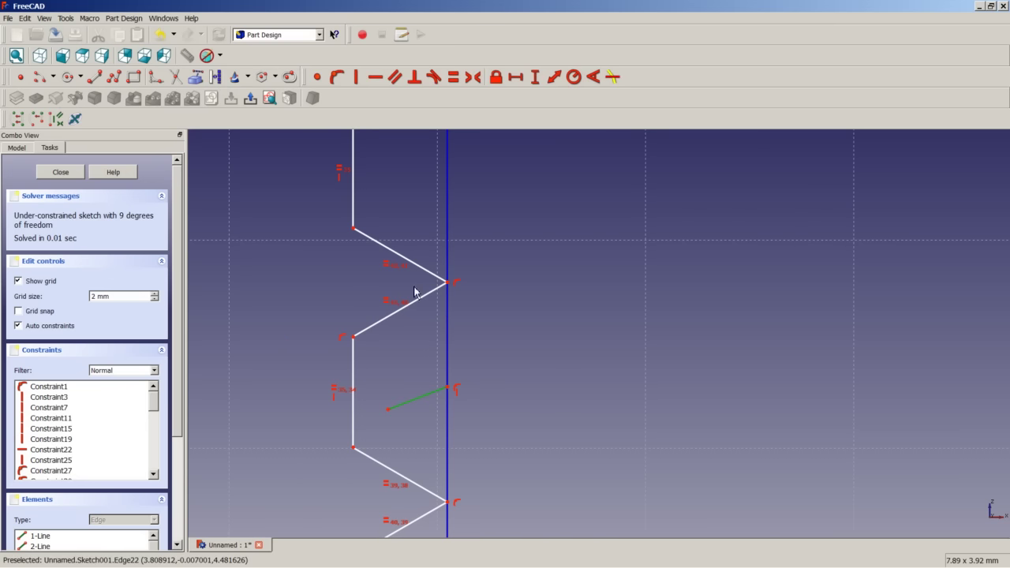
{"action": "left_click", "coordinate": [376, 77]}
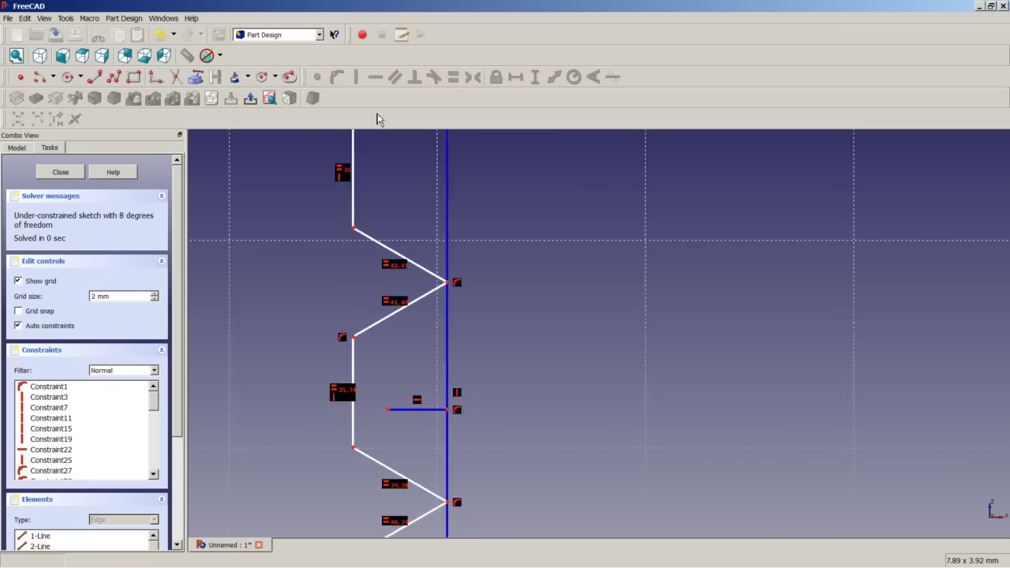
{"action": "left_click", "coordinate": [388, 410]}
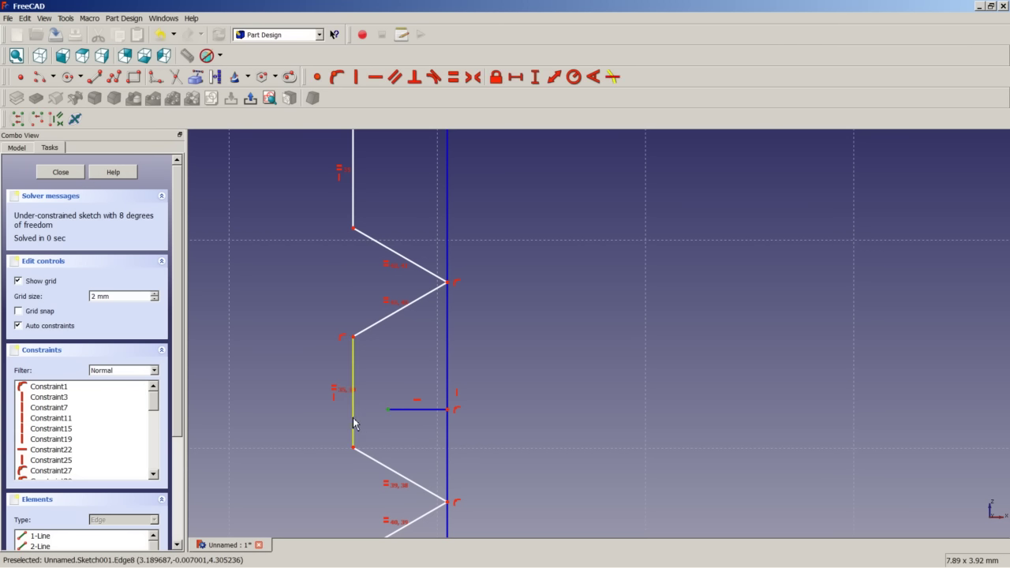
{"action": "left_click", "coordinate": [354, 424]}
{"action": "left_click", "coordinate": [472, 78]}
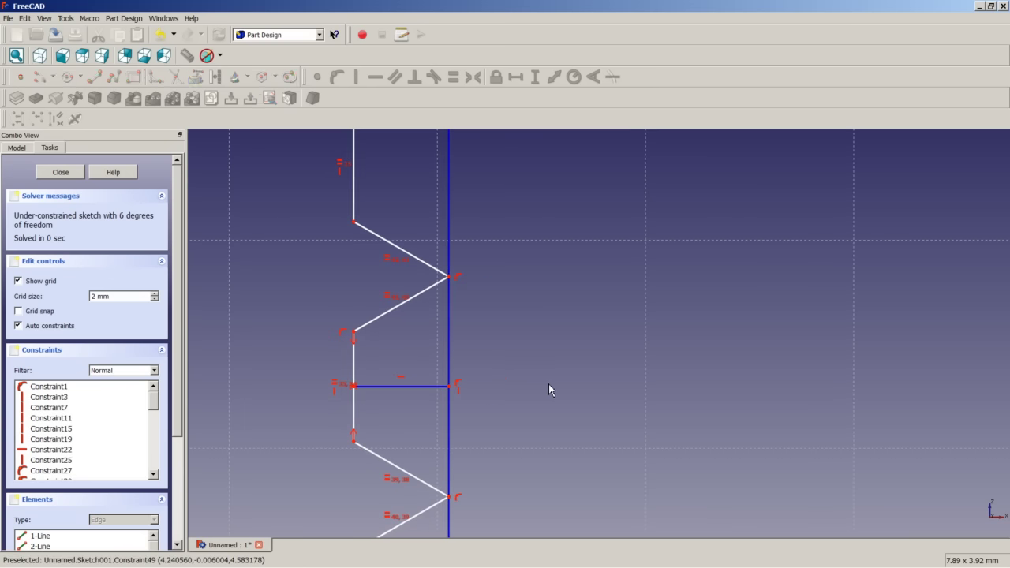
Step: Add a vertical distance dimension between the lower ends of the topmost short vertical thread segment and the vertical segment below it
{"action": "scroll", "coordinate": [550, 385], "scroll_direction": "down", "scroll_amount": 4}
{"action": "scroll", "coordinate": [553, 386], "scroll_direction": "down", "scroll_amount": 3}
{"action": "scroll", "coordinate": [586, 394], "scroll_direction": "up", "scroll_amount": 2}
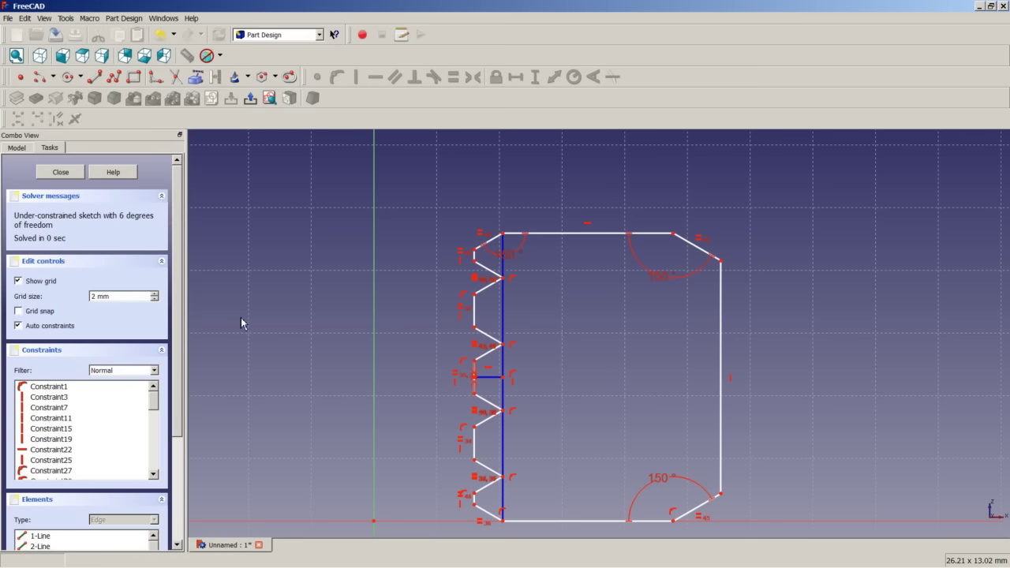
{"action": "scroll", "coordinate": [474, 349], "scroll_direction": "up", "scroll_amount": 3}
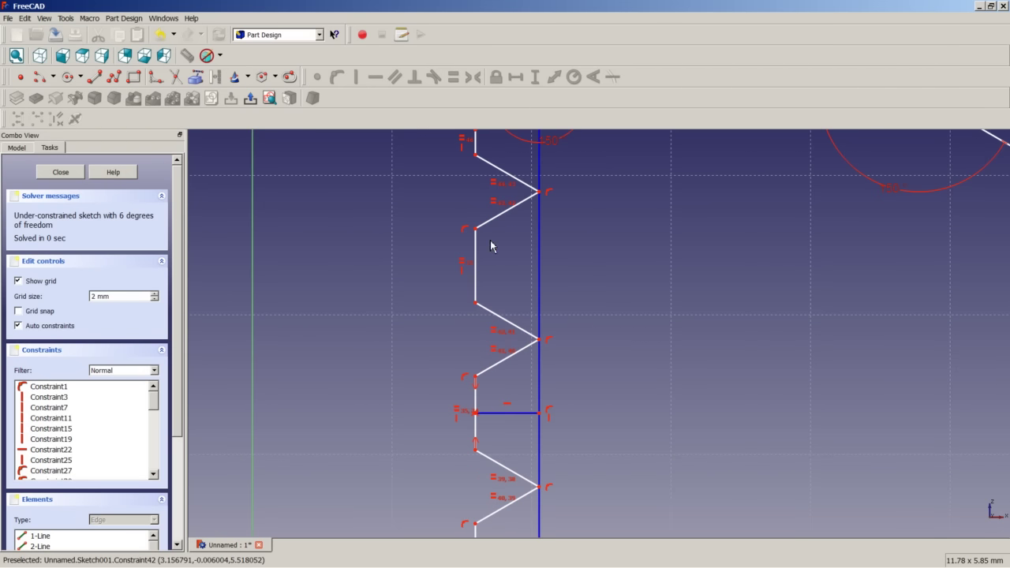
{"action": "left_click", "coordinate": [476, 155]}
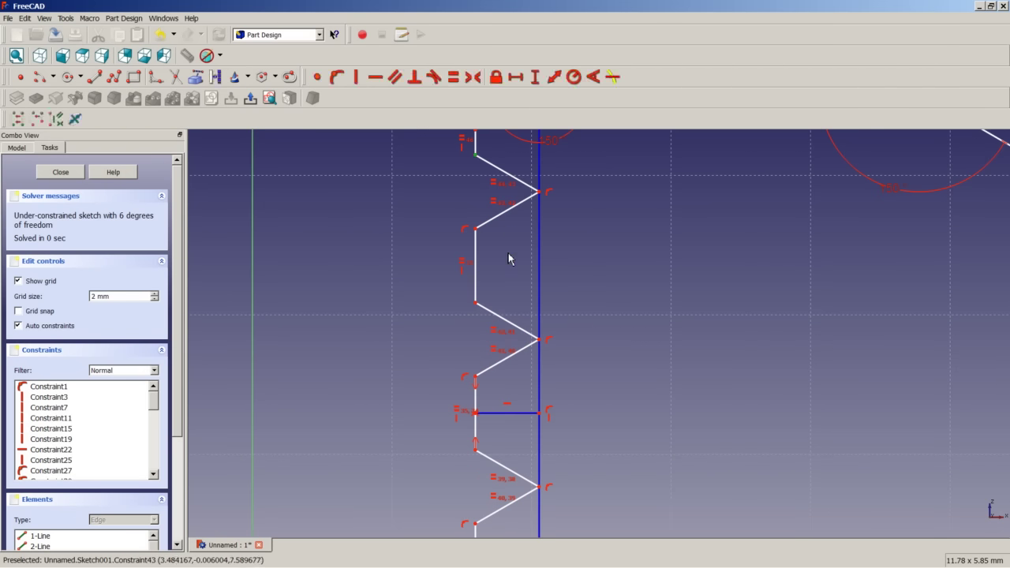
{"action": "left_click", "coordinate": [475, 303]}
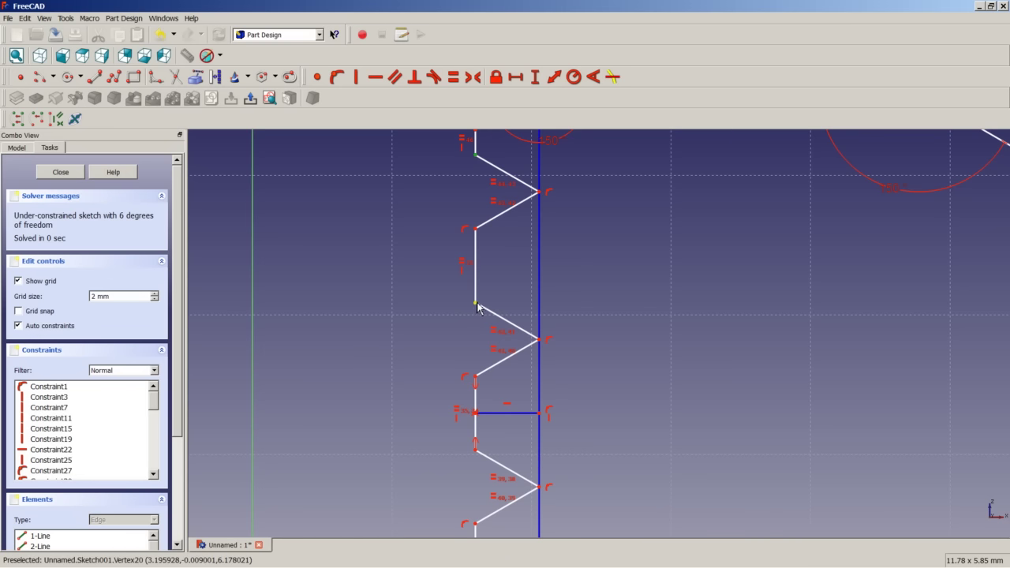
{"action": "scroll", "coordinate": [497, 249], "scroll_direction": "down", "scroll_amount": 2}
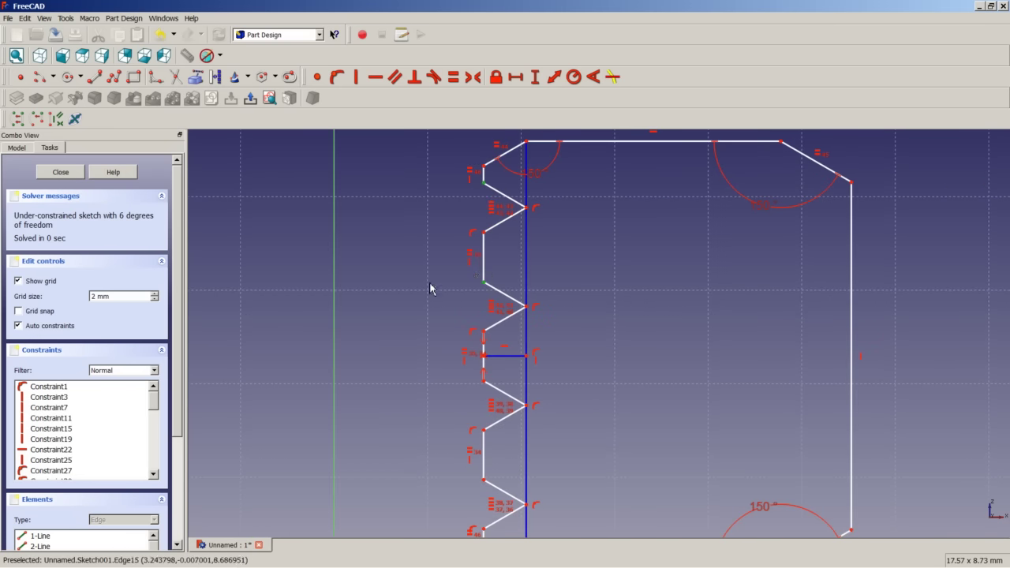
{"action": "left_click", "coordinate": [535, 79]}
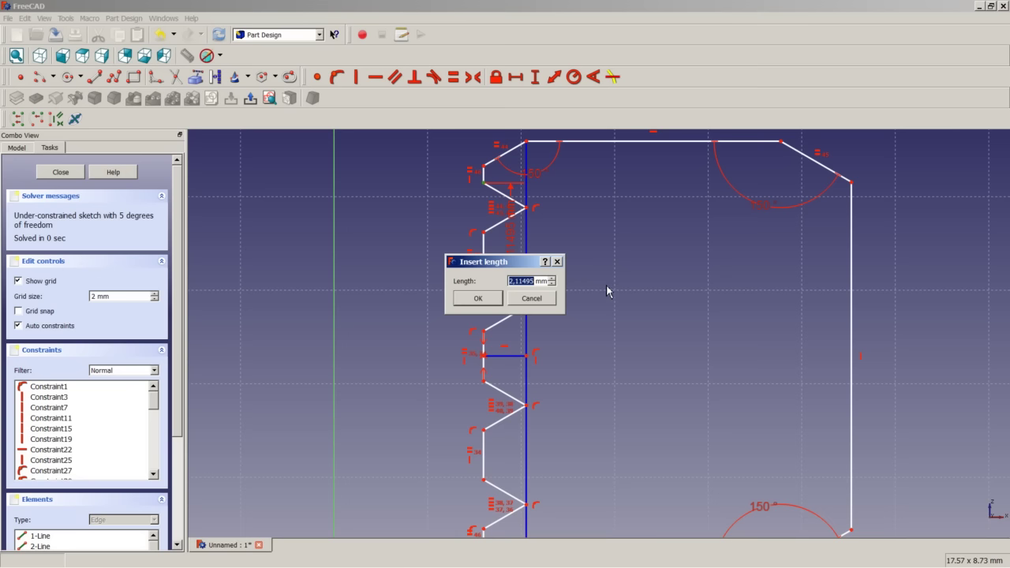
{"action": "key", "text": "Return"}
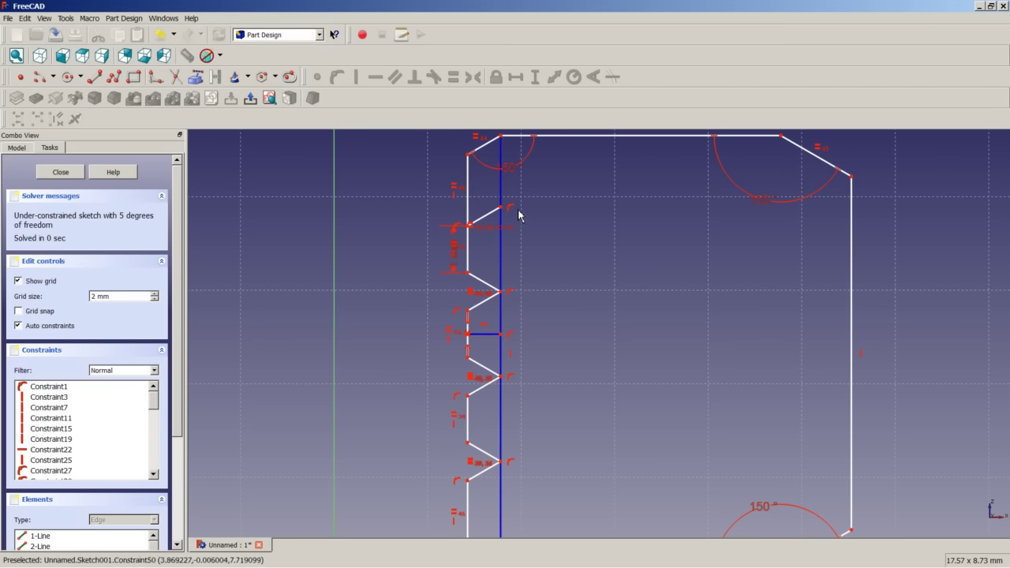
{"action": "left_click", "coordinate": [164, 37]}
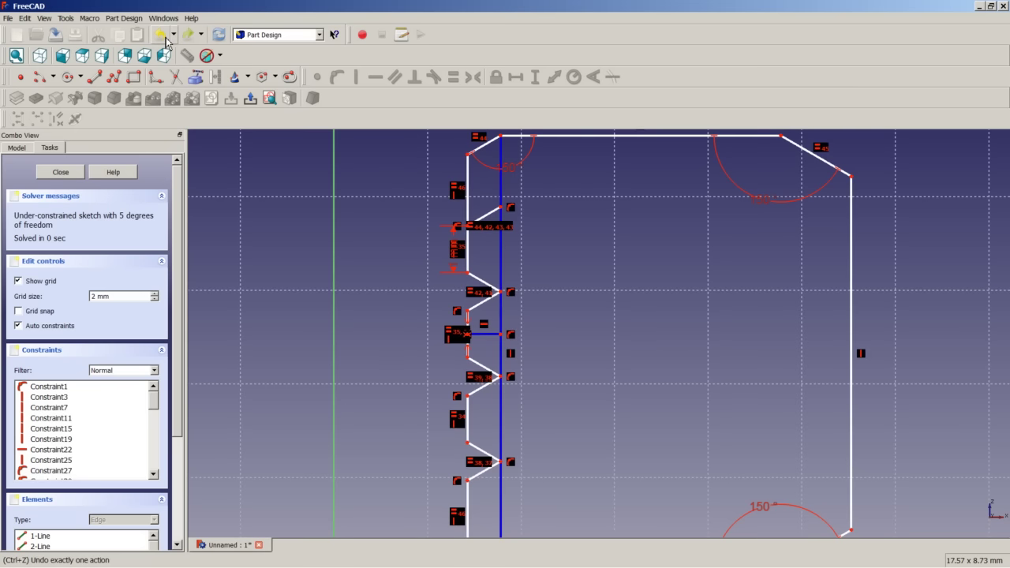
{"action": "left_click", "coordinate": [166, 36]}
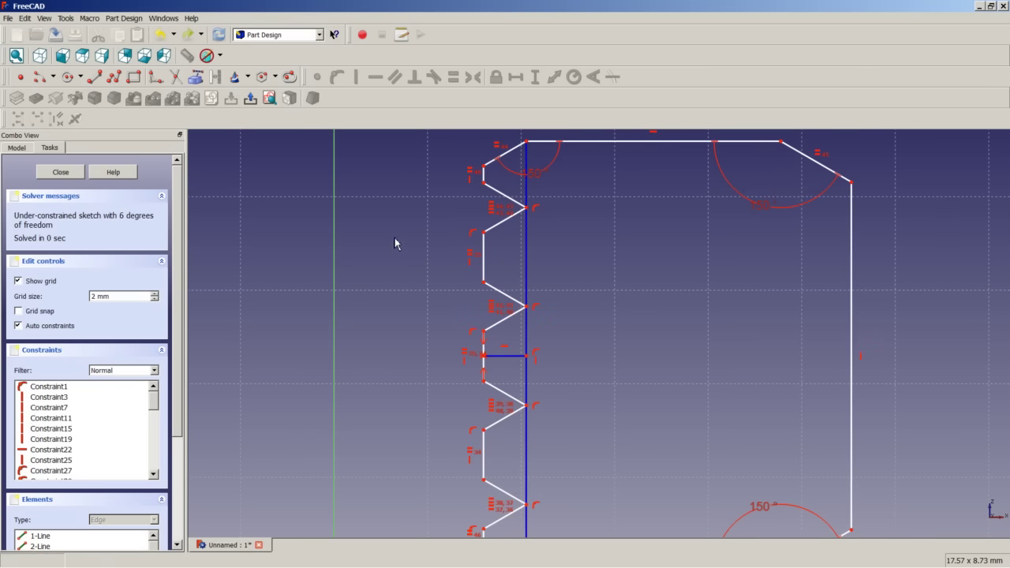
Step: Add a vertical distance constraint between the upper corners of the top two thread notches, placing its dimension outside the profile's inner edge
{"action": "left_click", "coordinate": [484, 185]}
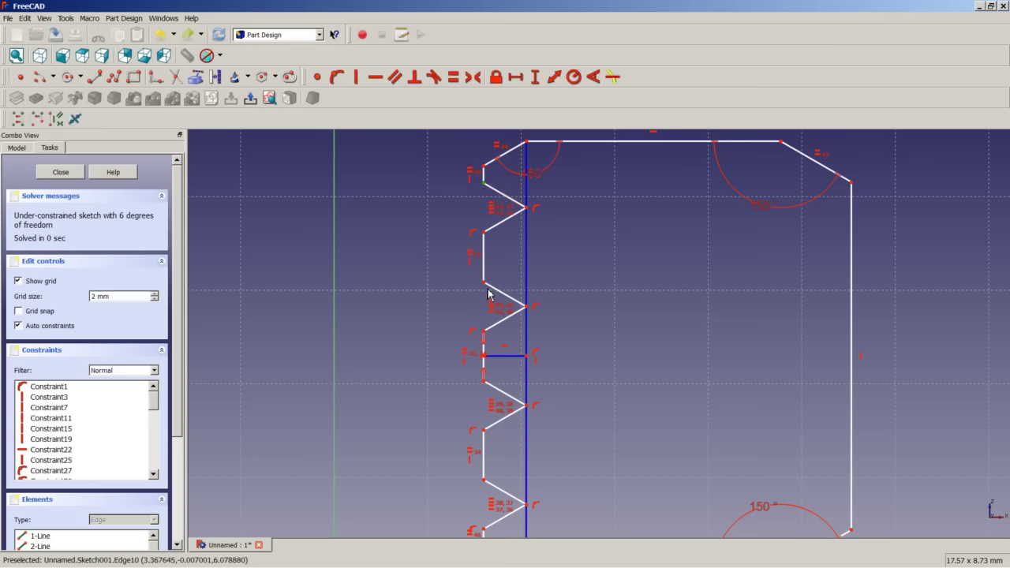
{"action": "left_click", "coordinate": [484, 282]}
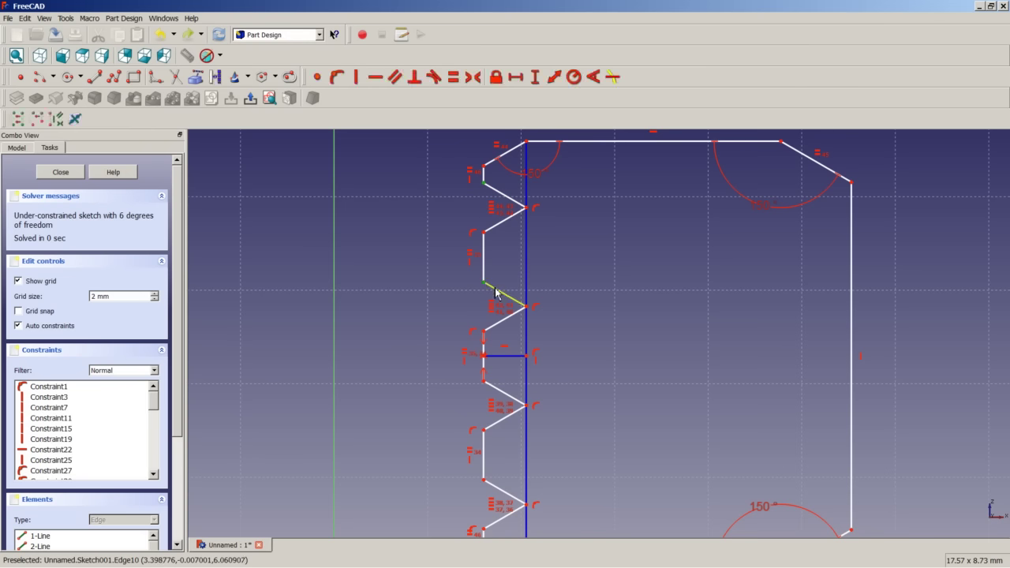
{"action": "left_click", "coordinate": [535, 78]}
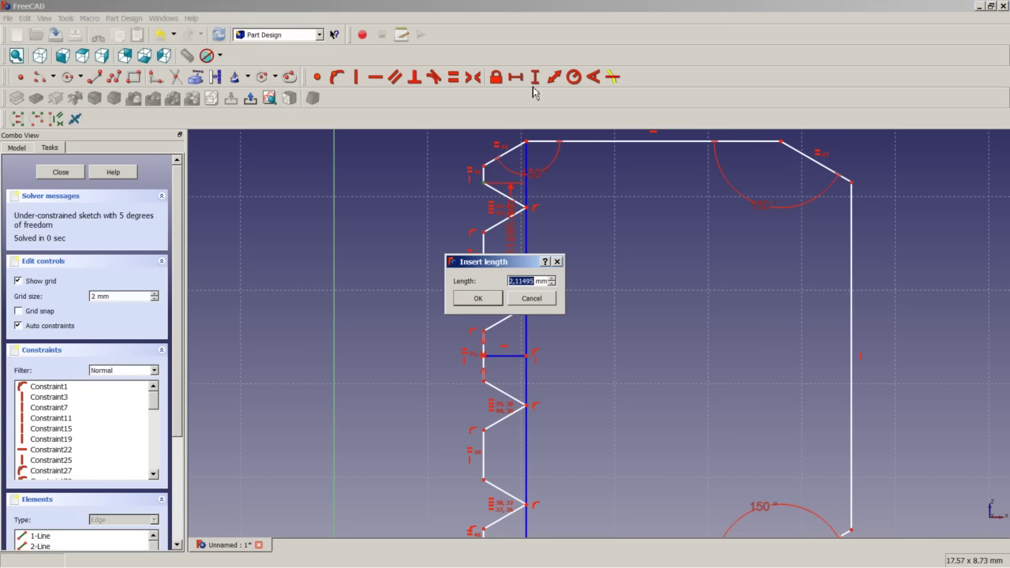
{"action": "left_click", "coordinate": [489, 301]}
{"action": "left_click_drag", "start_coordinate": [514, 266], "coordinate": [426, 259]}
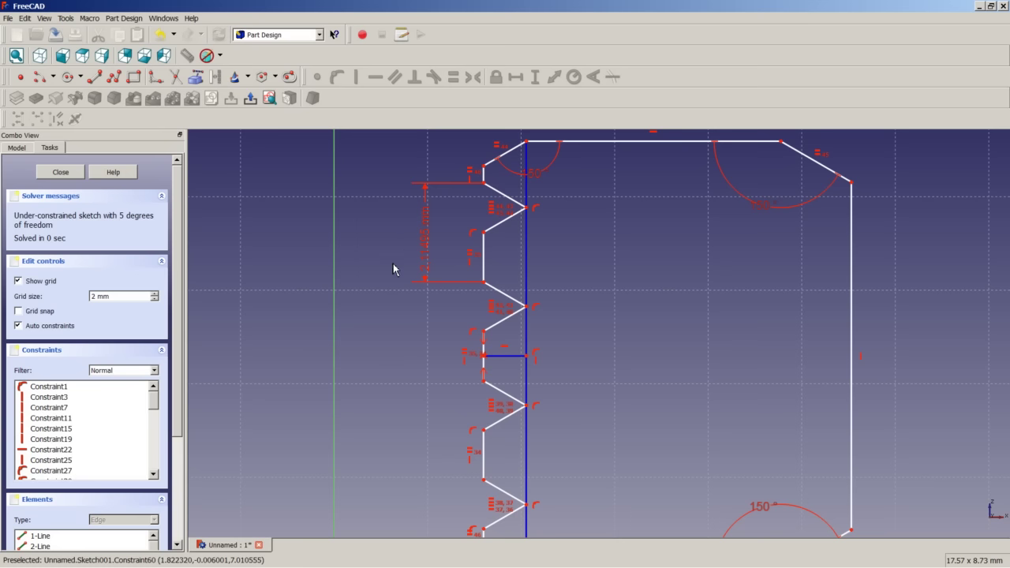
Step: Set the vertical distance between the top two thread notches to 1.5 mm
{"action": "left_click", "coordinate": [426, 247]}
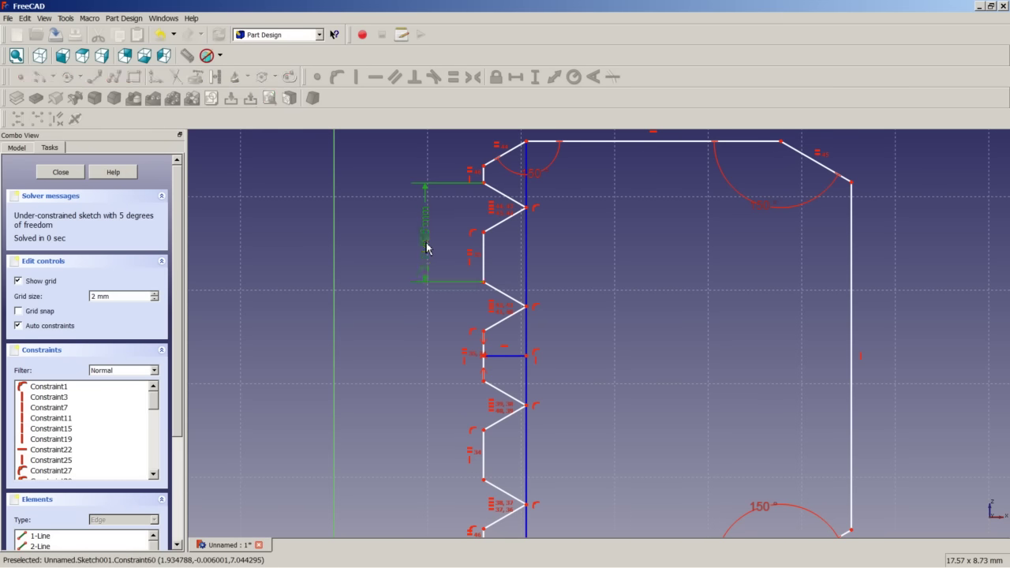
{"action": "double_click", "coordinate": [427, 247]}
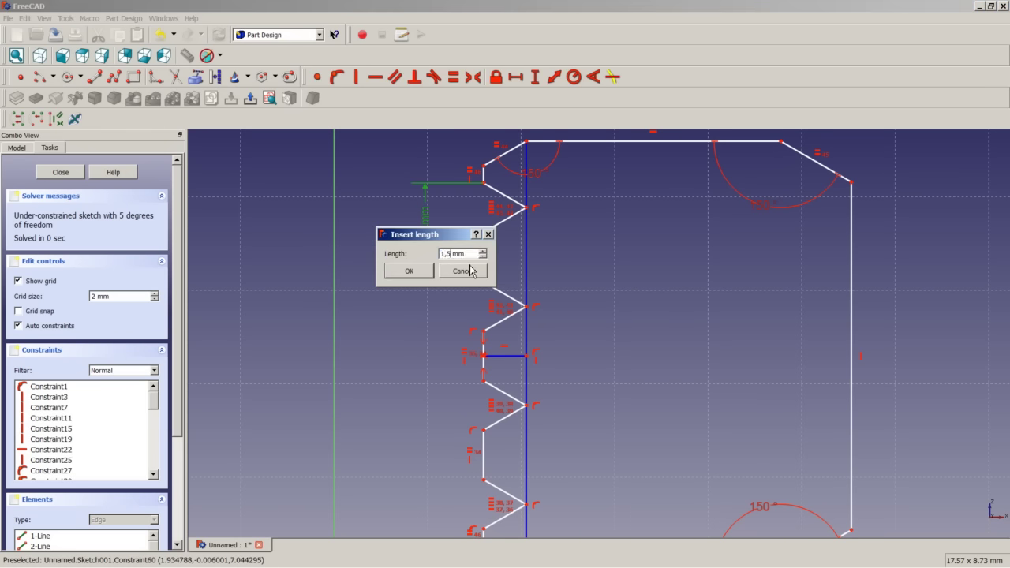
{"action": "key", "text": "Return"}
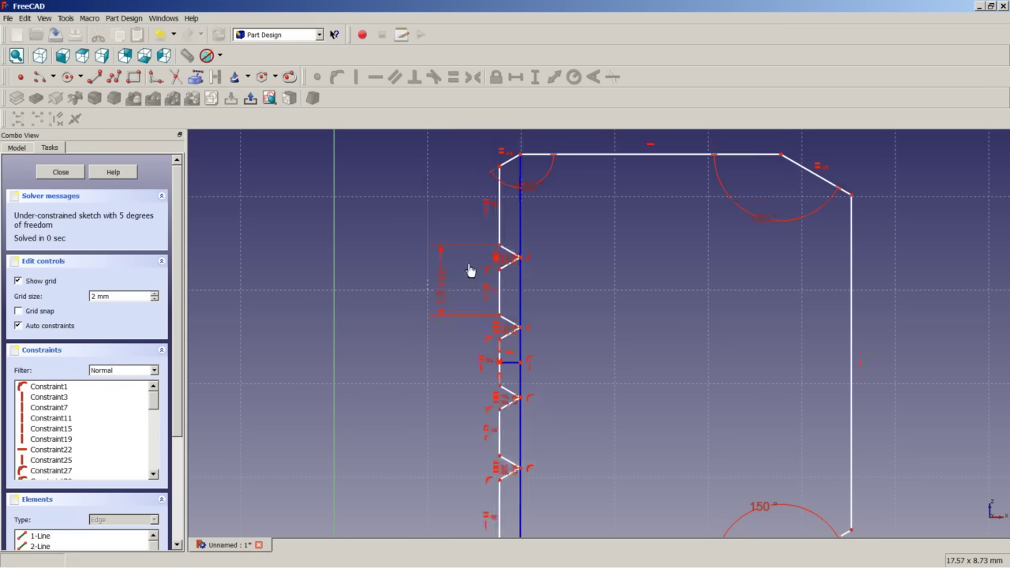
{"action": "scroll", "coordinate": [496, 397], "scroll_direction": "down", "scroll_amount": 2}
{"action": "scroll", "coordinate": [532, 501], "scroll_direction": "up", "scroll_amount": 2}
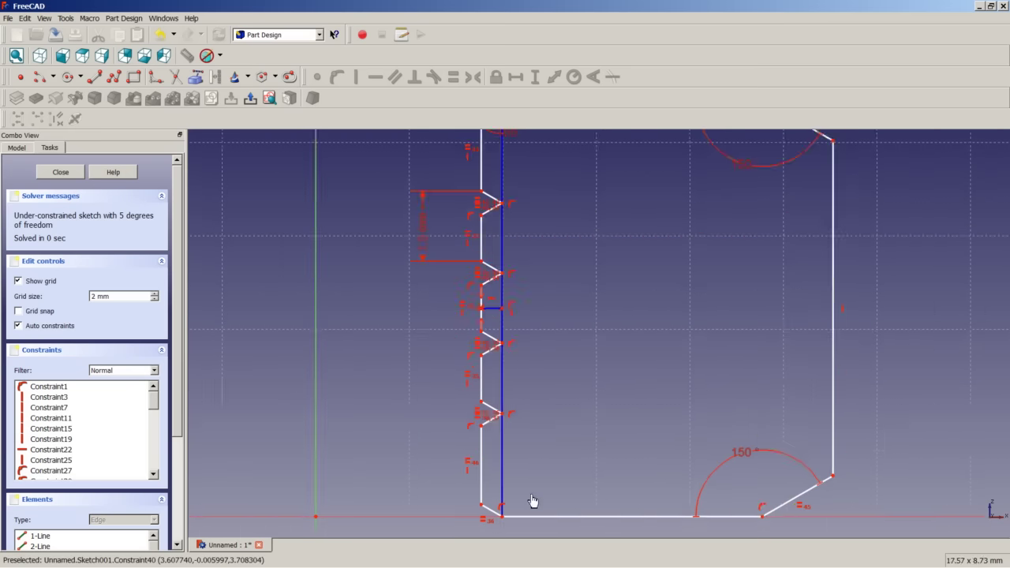
{"action": "scroll", "coordinate": [516, 417], "scroll_direction": "up", "scroll_amount": 1}
{"action": "scroll", "coordinate": [479, 298], "scroll_direction": "down", "scroll_amount": 1}
{"action": "scroll", "coordinate": [479, 297], "scroll_direction": "down", "scroll_amount": 2}
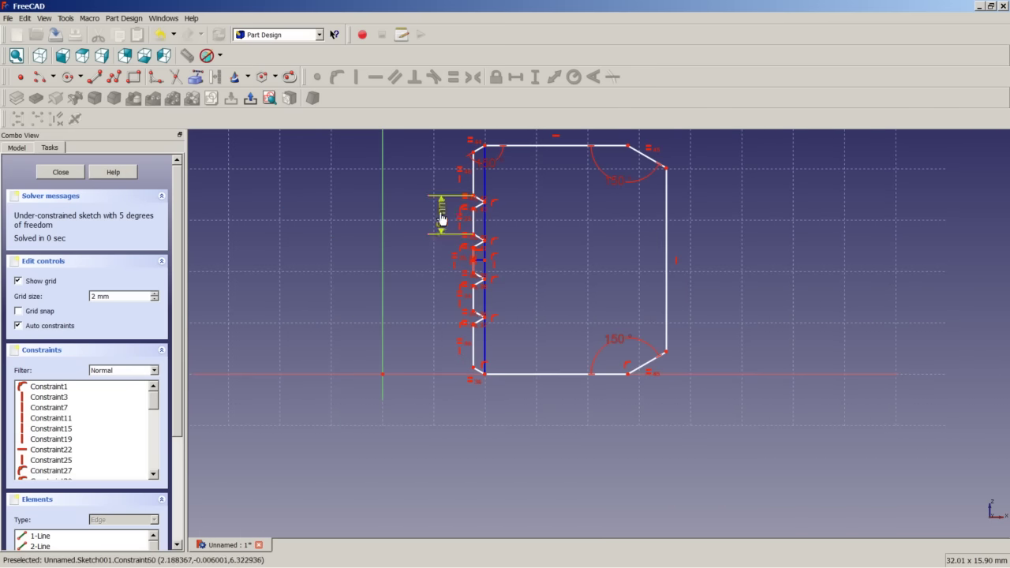
Step: Try to set the vertical distance between the notches to 1 mm, and undo that change
{"action": "left_click", "coordinate": [442, 220]}
{"action": "double_click", "coordinate": [442, 219]}
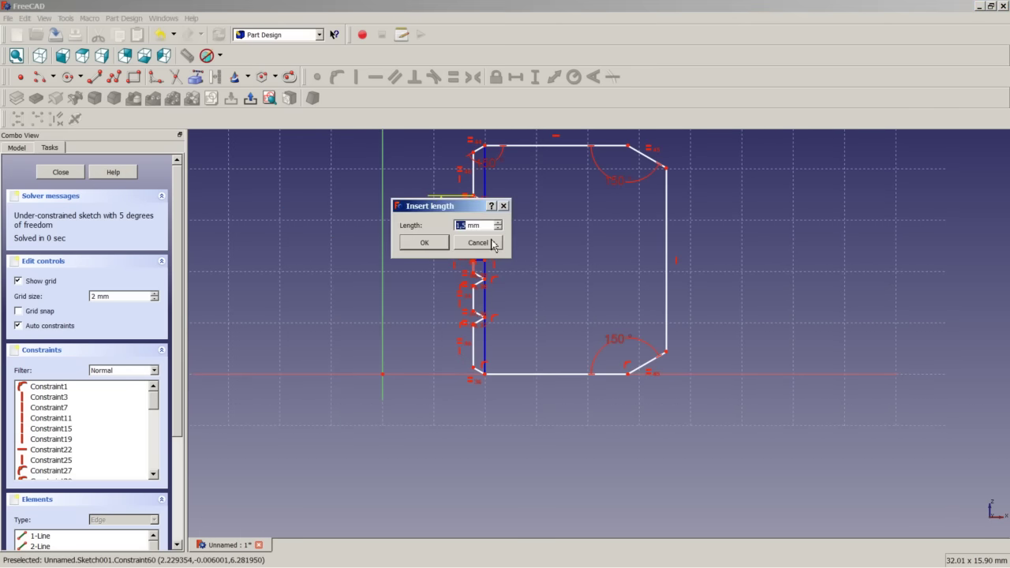
{"action": "type", "text": "1"}
{"action": "left_click", "coordinate": [493, 244]}
{"action": "scroll", "coordinate": [489, 241], "scroll_direction": "up", "scroll_amount": 3}
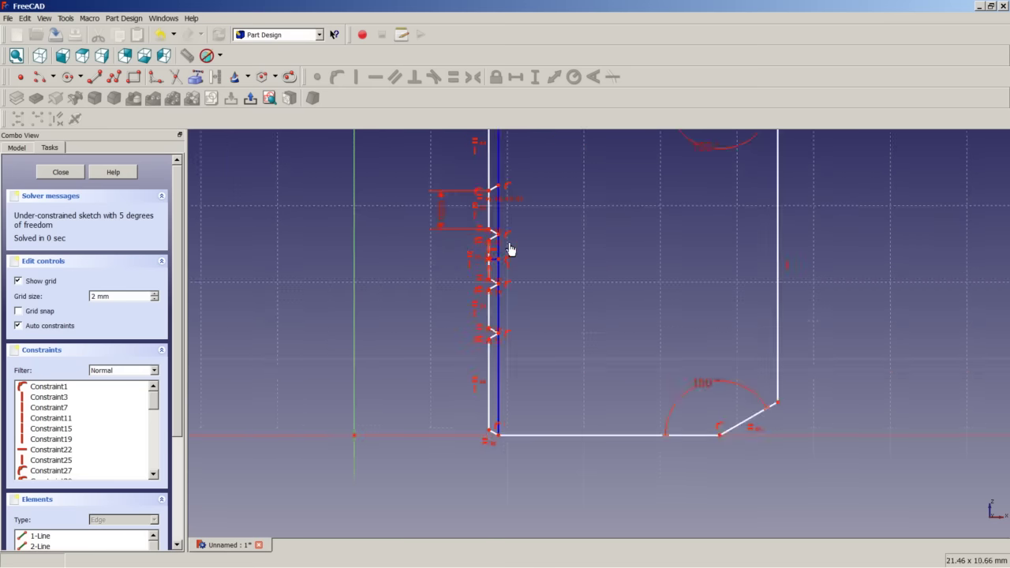
{"action": "scroll", "coordinate": [503, 223], "scroll_direction": "up", "scroll_amount": 1}
{"action": "scroll", "coordinate": [503, 222], "scroll_direction": "down", "scroll_amount": 4}
{"action": "scroll", "coordinate": [502, 220], "scroll_direction": "up", "scroll_amount": 6}
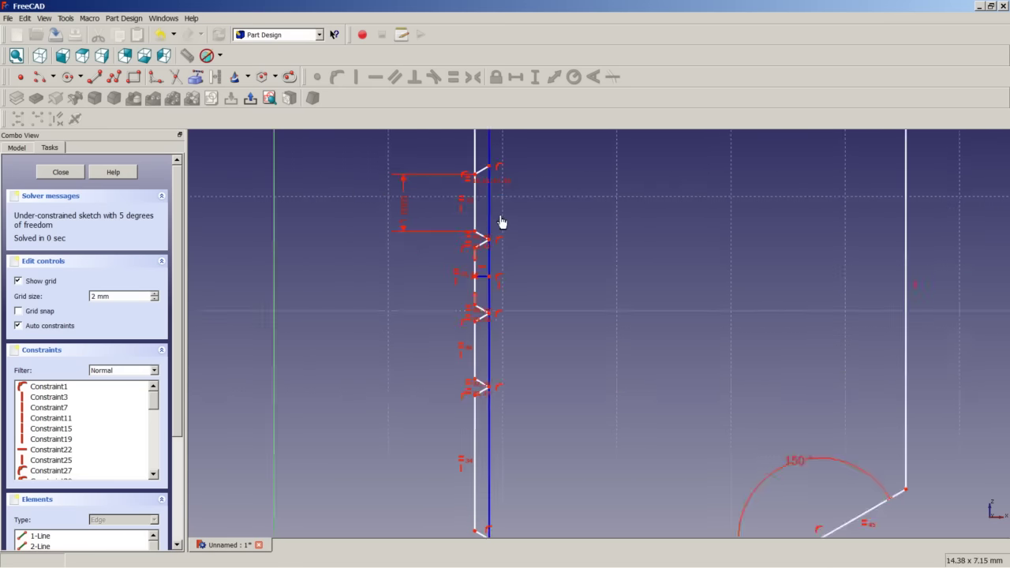
{"action": "scroll", "coordinate": [500, 217], "scroll_direction": "up", "scroll_amount": 1}
{"action": "scroll", "coordinate": [496, 211], "scroll_direction": "down", "scroll_amount": 4}
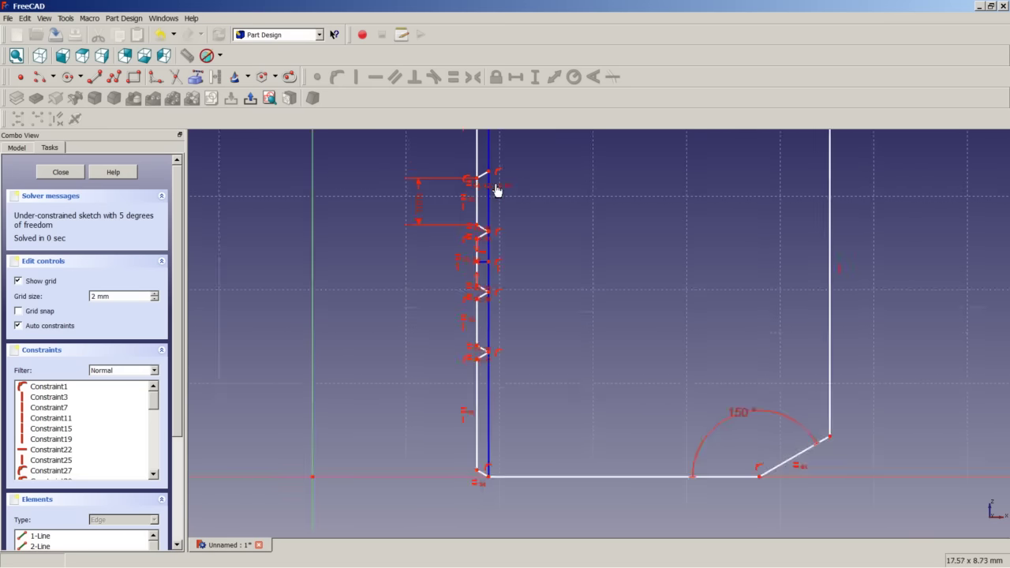
{"action": "scroll", "coordinate": [496, 188], "scroll_direction": "up", "scroll_amount": 3}
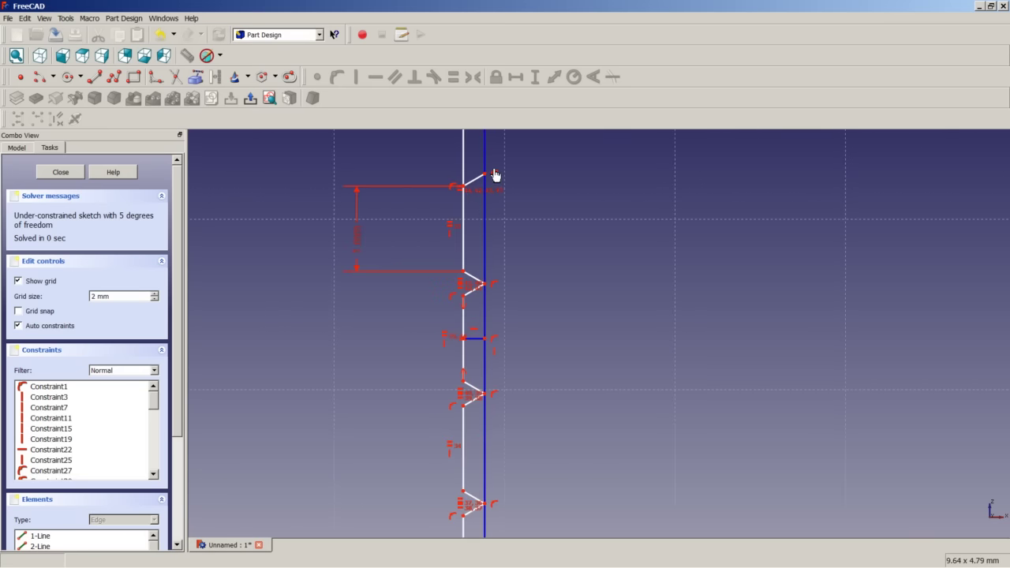
{"action": "left_click", "coordinate": [171, 35]}
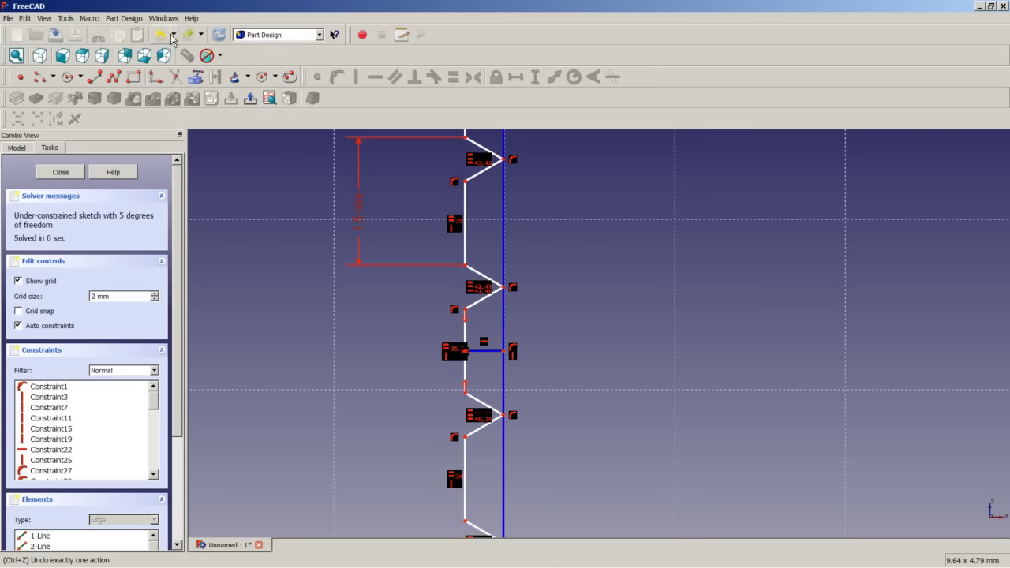
Step: Reduce the vertical distance between the notches in two stages, first to 1.2 mm and finally to 1 mm
{"action": "double_click", "coordinate": [359, 228]}
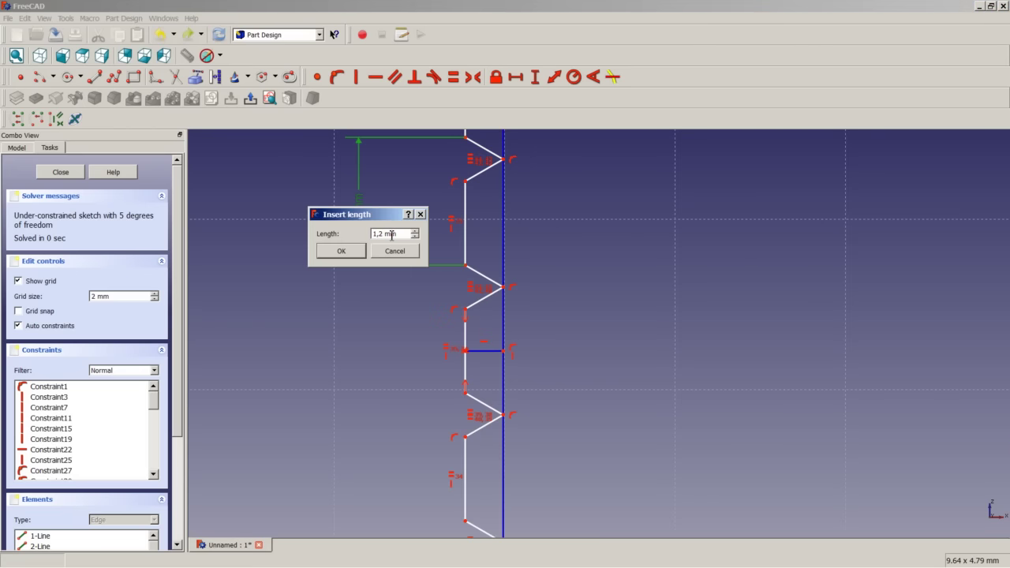
{"action": "key", "text": "Return"}
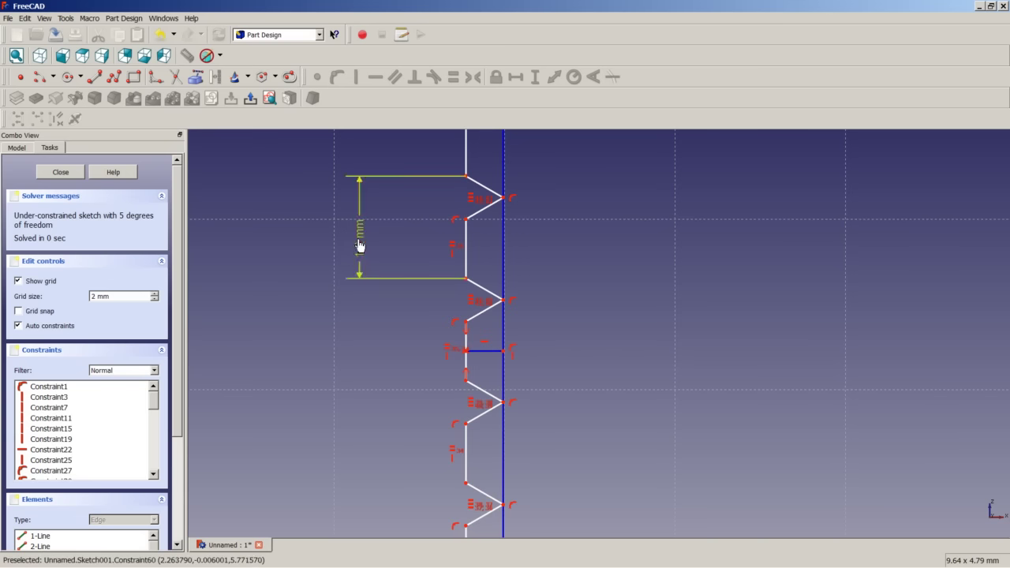
{"action": "double_click", "coordinate": [369, 249]}
{"action": "type", "text": "1"}
{"action": "key", "text": "Return"}
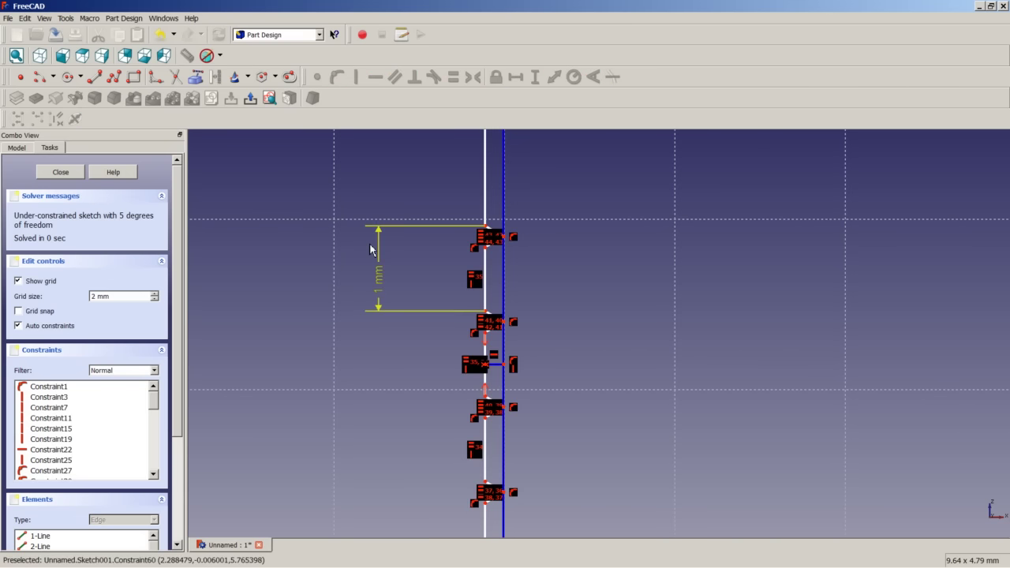
Step: Lower the profile's upper horizontal edge to a height of about 6 mm above the horizontal axis
{"action": "scroll", "coordinate": [512, 264], "scroll_direction": "down", "scroll_amount": 2}
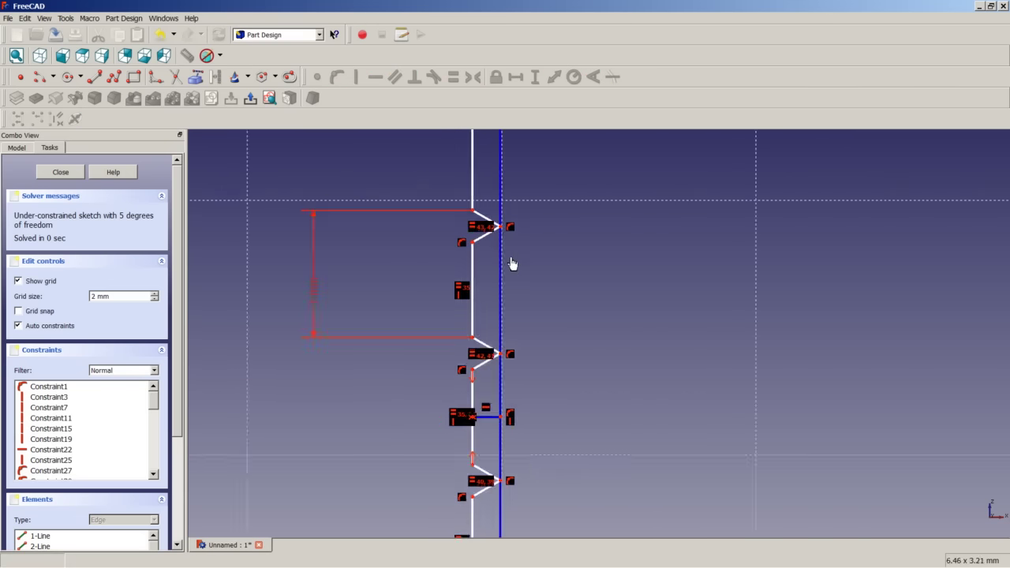
{"action": "scroll", "coordinate": [517, 412], "scroll_direction": "down", "scroll_amount": 3}
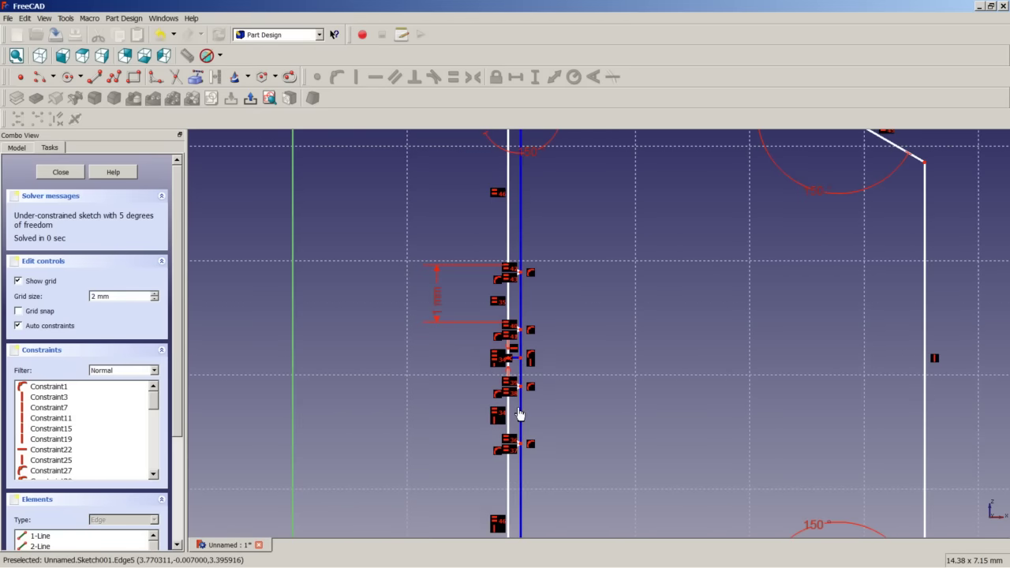
{"action": "scroll", "coordinate": [526, 507], "scroll_direction": "down", "scroll_amount": 3}
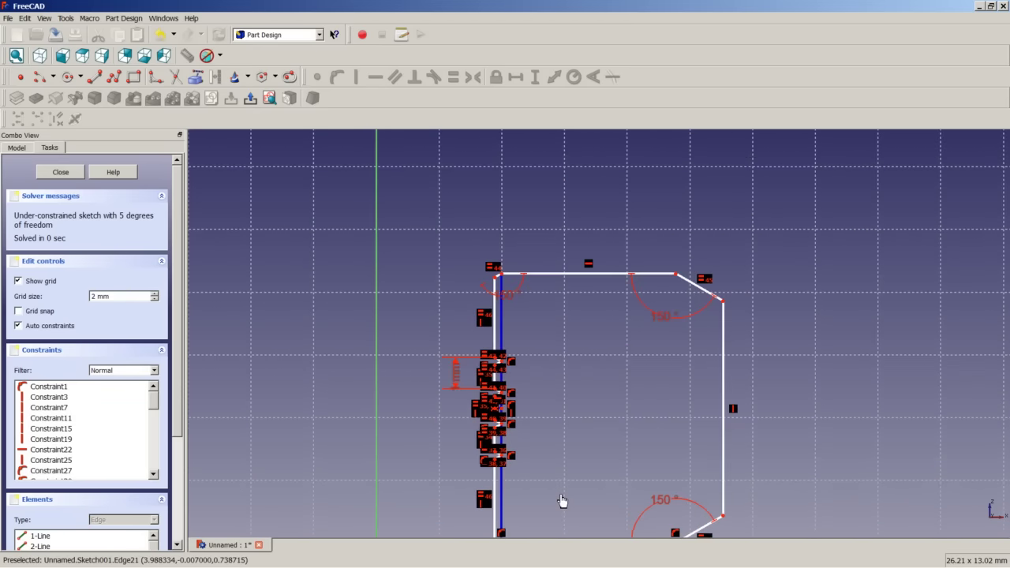
{"action": "scroll", "coordinate": [562, 500], "scroll_direction": "up", "scroll_amount": 1}
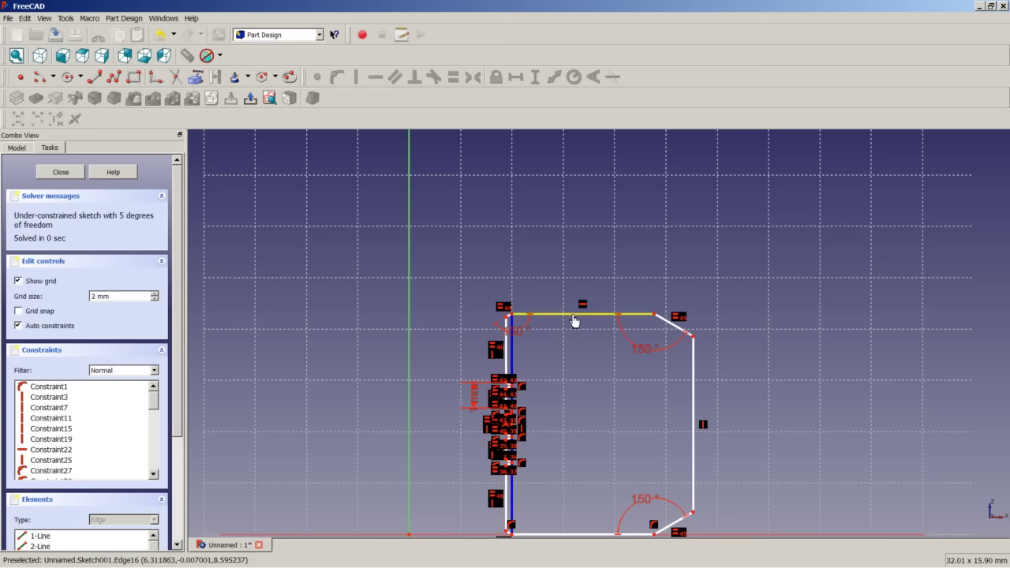
{"action": "left_click_drag", "start_coordinate": [575, 314], "coordinate": [571, 387]}
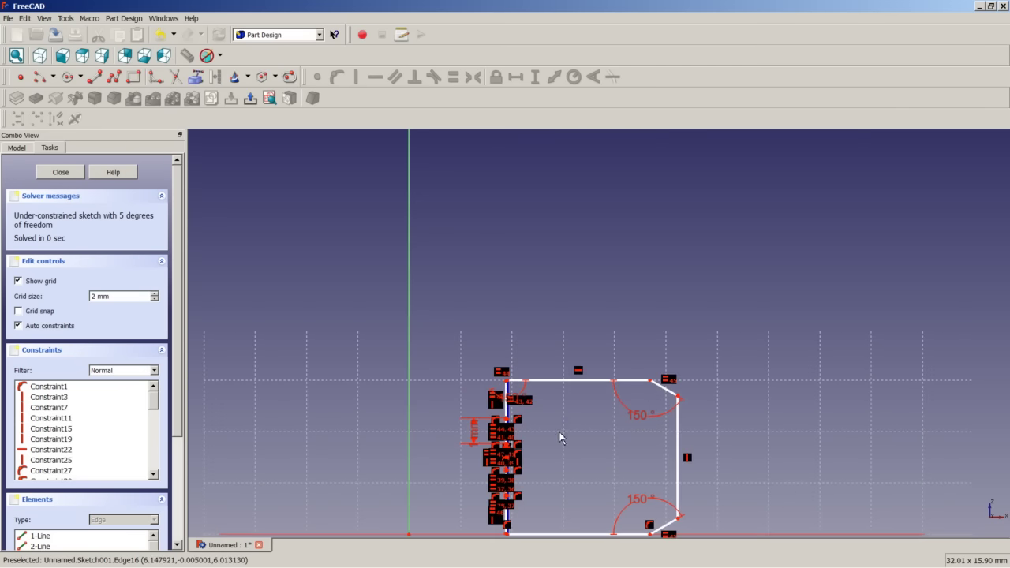
Step: Constrain the horizontal distance from the sketch origin to the profile's upper inner corner to 2.5 mm
{"action": "scroll", "coordinate": [516, 476], "scroll_direction": "up", "scroll_amount": 8}
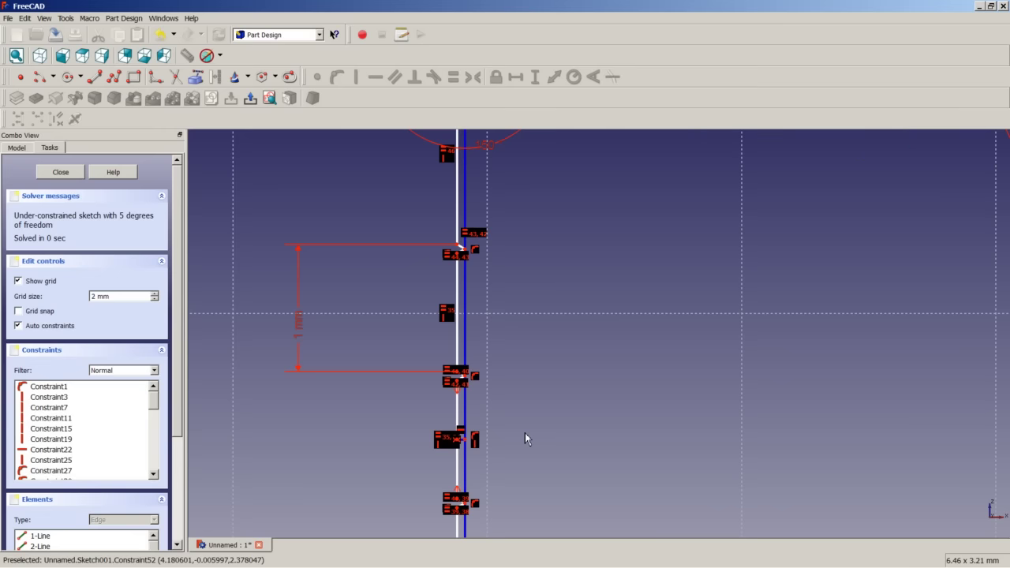
{"action": "scroll", "coordinate": [525, 438], "scroll_direction": "down", "scroll_amount": 4}
{"action": "scroll", "coordinate": [516, 465], "scroll_direction": "up", "scroll_amount": 5}
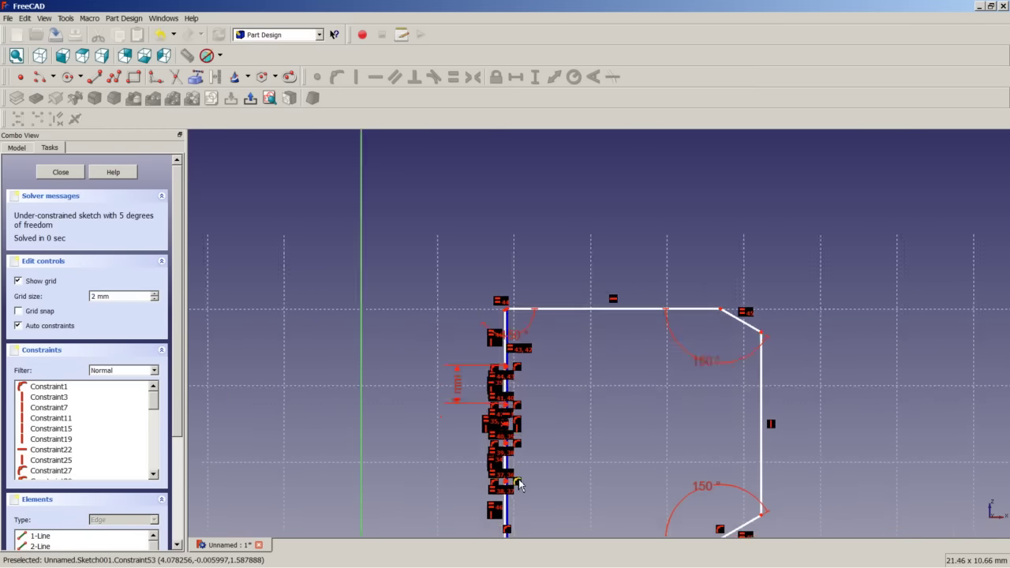
{"action": "scroll", "coordinate": [516, 471], "scroll_direction": "down", "scroll_amount": 9}
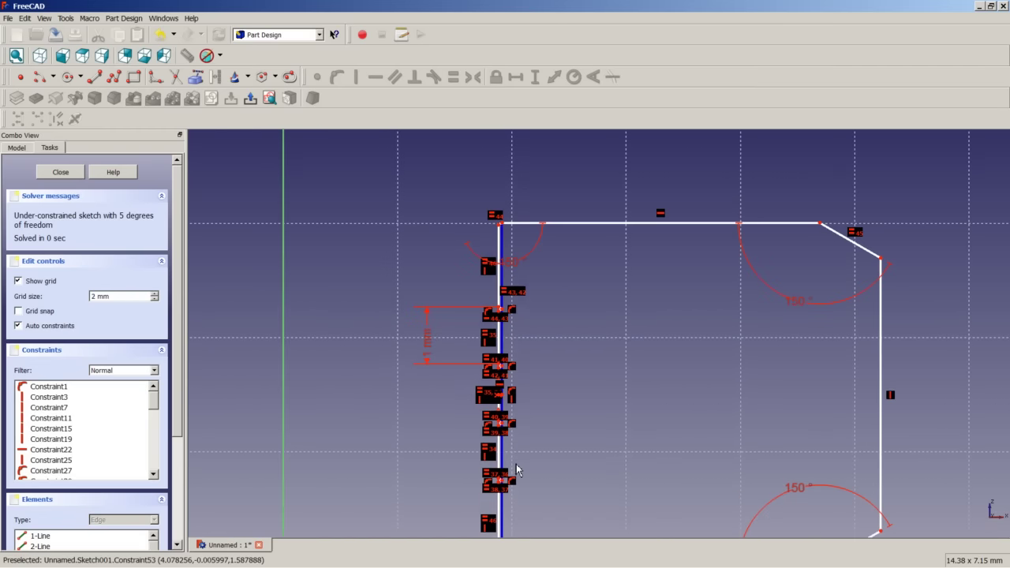
{"action": "scroll", "coordinate": [501, 500], "scroll_direction": "up", "scroll_amount": 2}
{"action": "scroll", "coordinate": [470, 436], "scroll_direction": "up", "scroll_amount": 3}
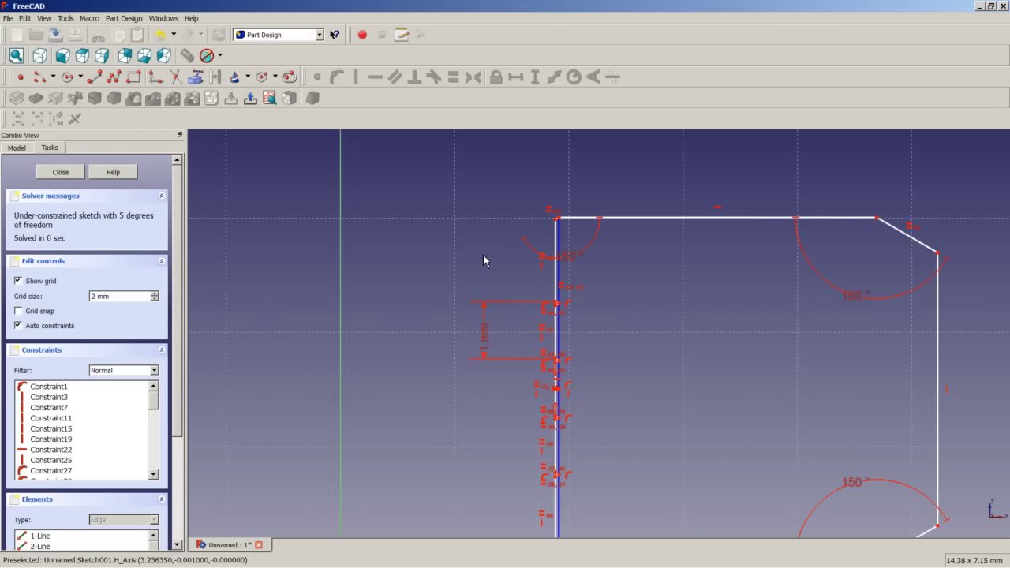
{"action": "scroll", "coordinate": [483, 260], "scroll_direction": "up", "scroll_amount": 2}
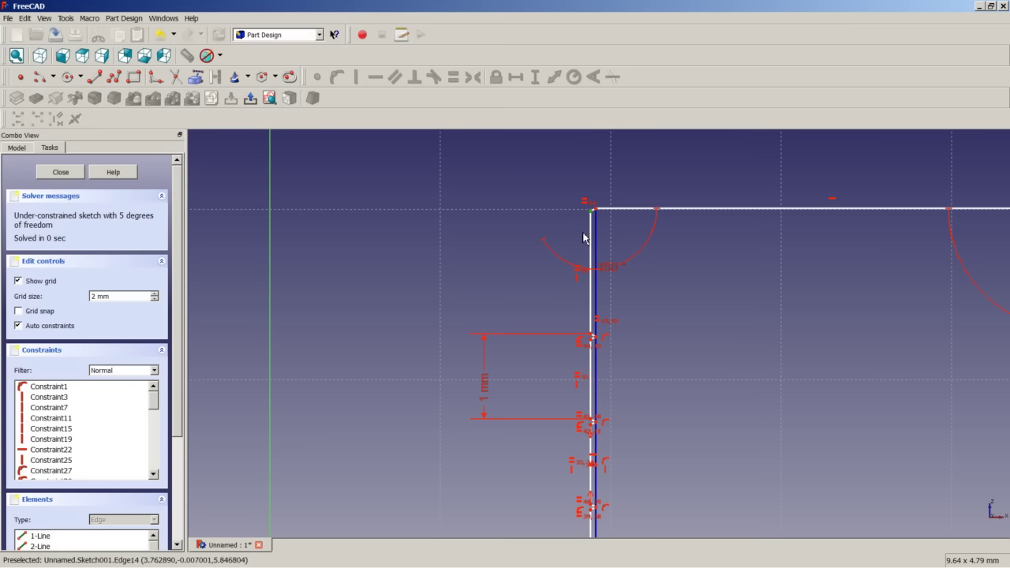
{"action": "scroll", "coordinate": [411, 482], "scroll_direction": "down", "scroll_amount": 8}
{"action": "scroll", "coordinate": [382, 528], "scroll_direction": "up", "scroll_amount": 1}
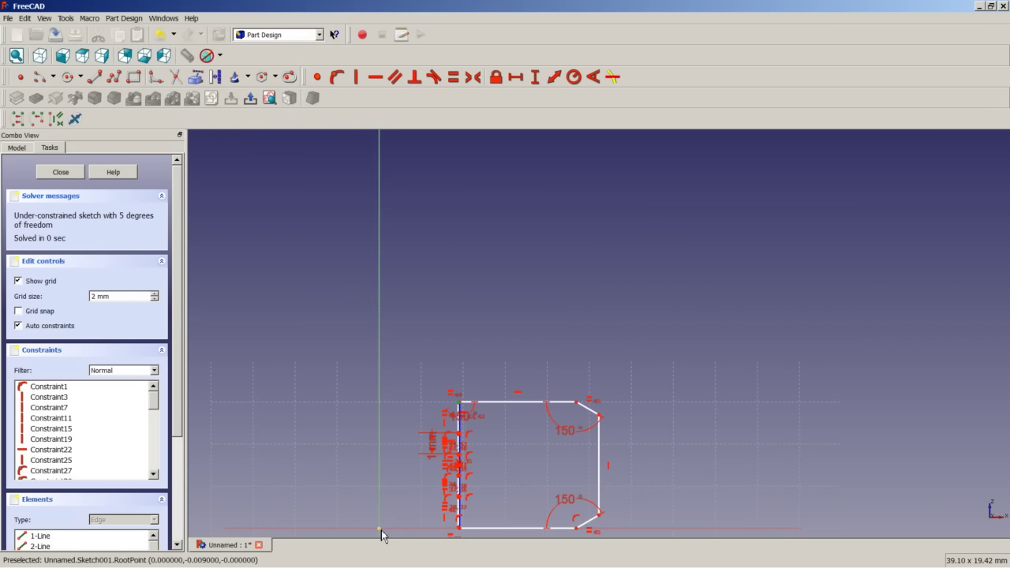
{"action": "left_click", "coordinate": [462, 414]}
{"action": "left_click", "coordinate": [516, 76]}
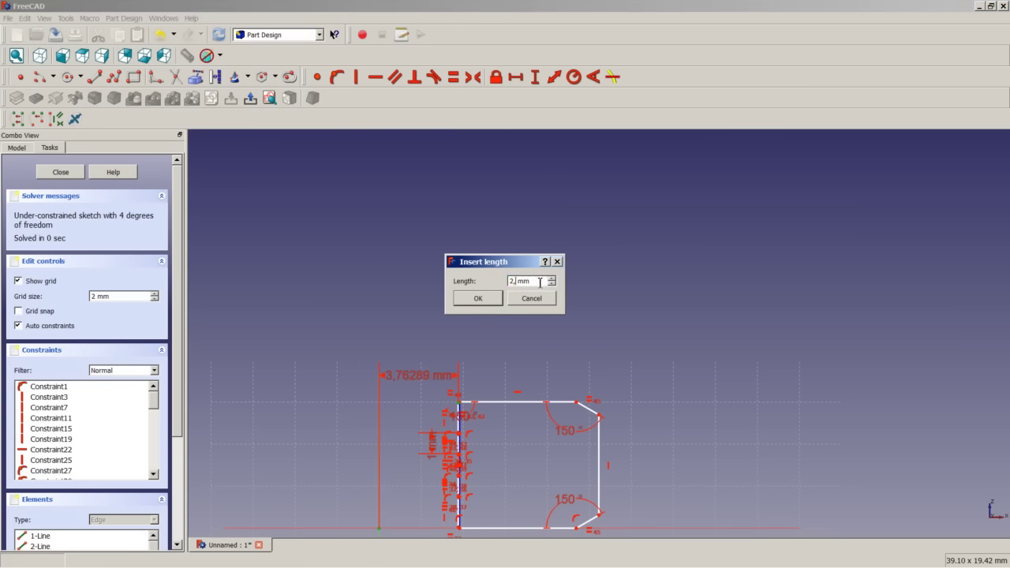
{"action": "key", "text": "Return"}
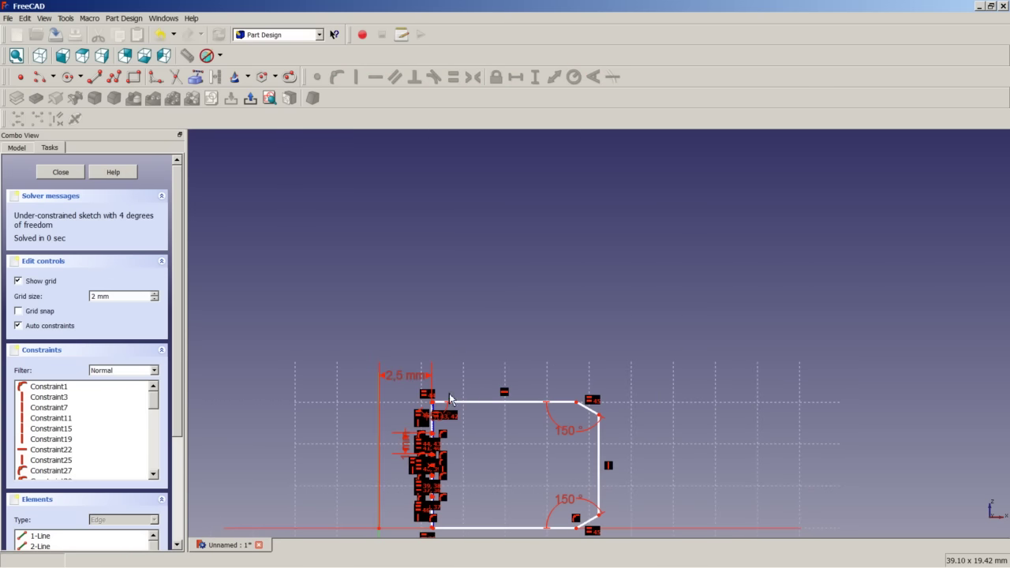
{"action": "scroll", "coordinate": [450, 398], "scroll_direction": "up", "scroll_amount": 10}
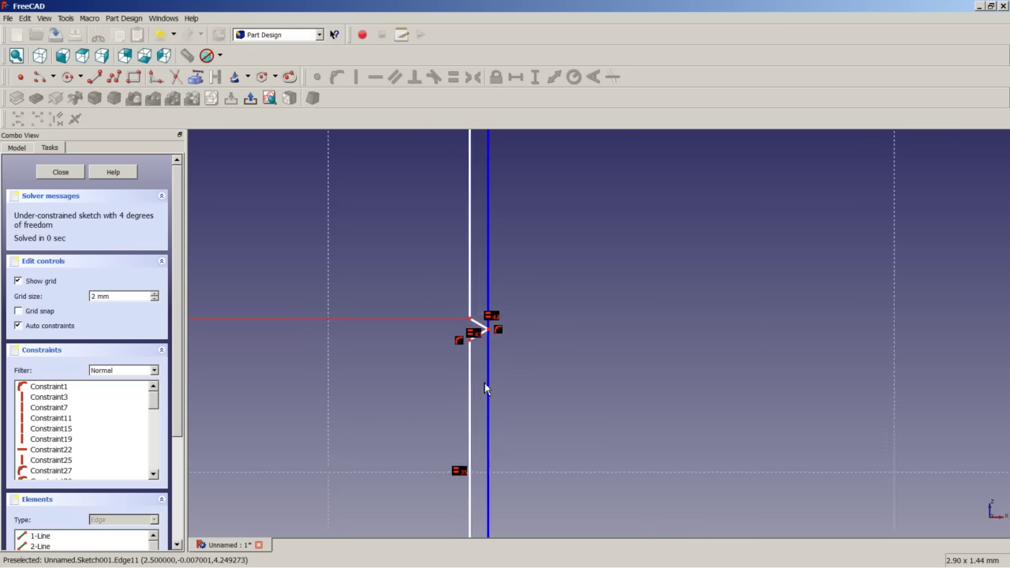
Step: Examine the notches along the profile's inner edge and the overall outline of the sketch
{"action": "scroll", "coordinate": [484, 385], "scroll_direction": "down", "scroll_amount": 5}
{"action": "scroll", "coordinate": [484, 410], "scroll_direction": "up", "scroll_amount": 5}
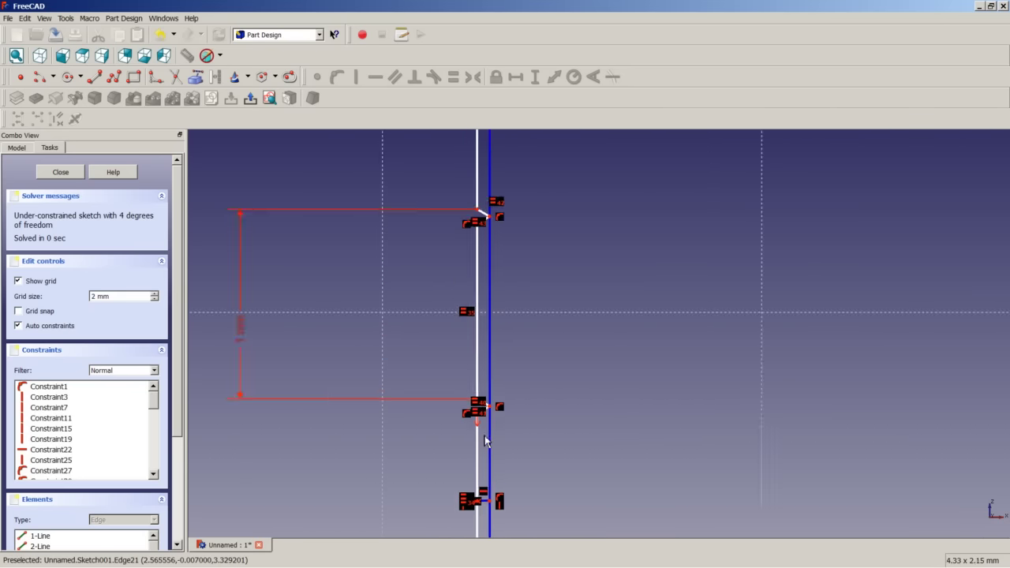
{"action": "scroll", "coordinate": [484, 442], "scroll_direction": "down", "scroll_amount": 5}
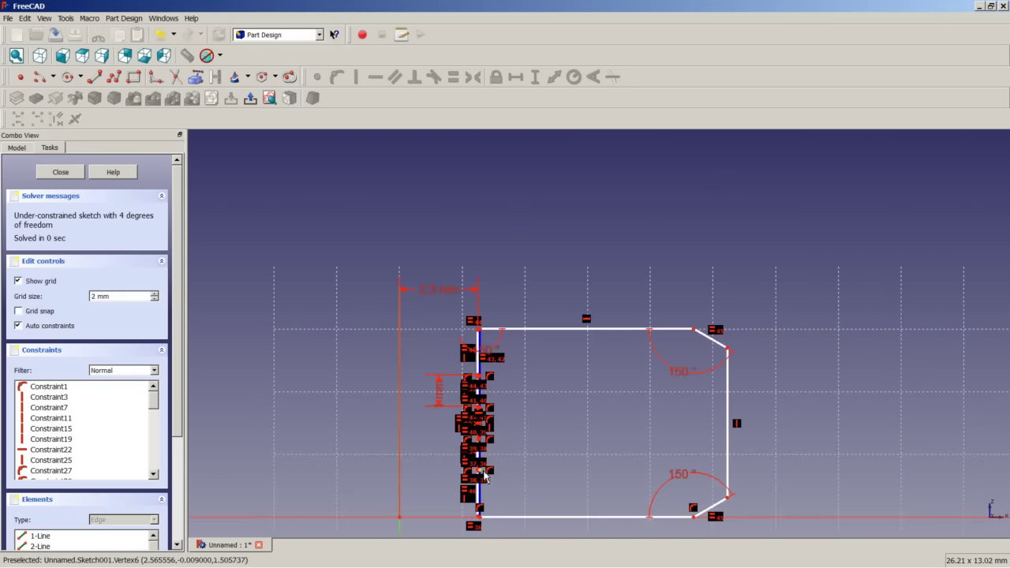
{"action": "scroll", "coordinate": [485, 472], "scroll_direction": "up", "scroll_amount": 8}
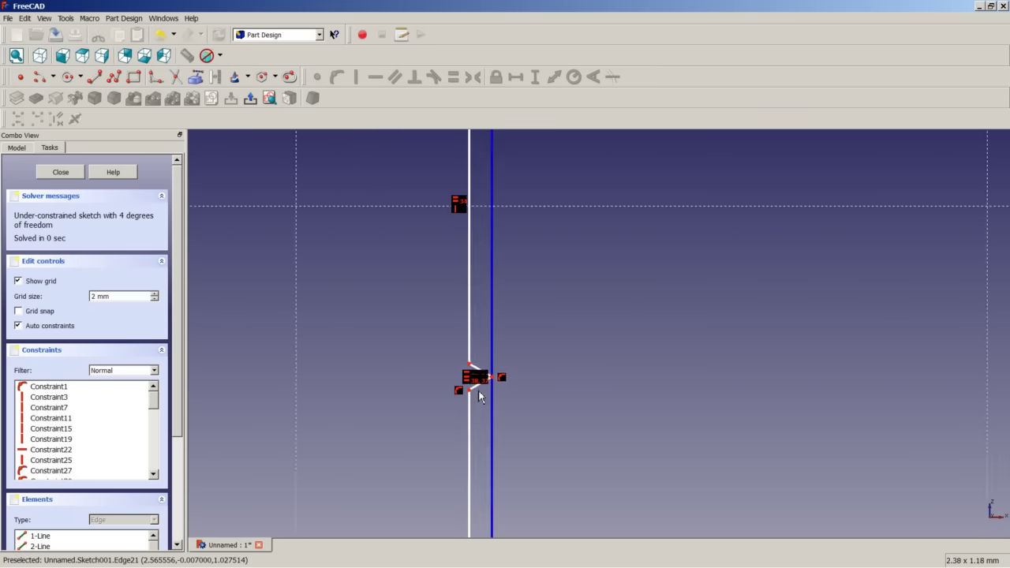
{"action": "scroll", "coordinate": [479, 395], "scroll_direction": "down", "scroll_amount": 3}
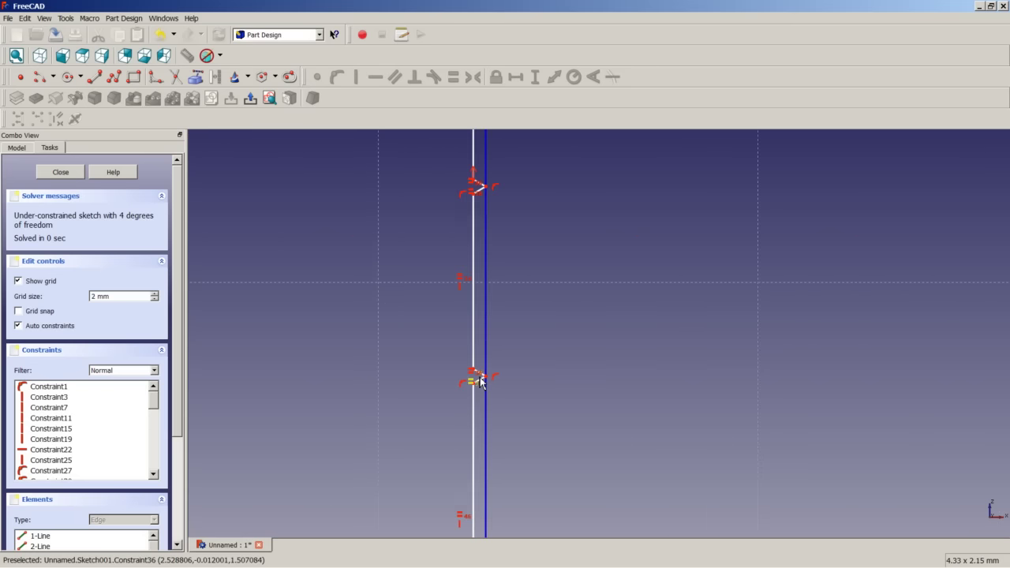
{"action": "scroll", "coordinate": [480, 382], "scroll_direction": "down", "scroll_amount": 6}
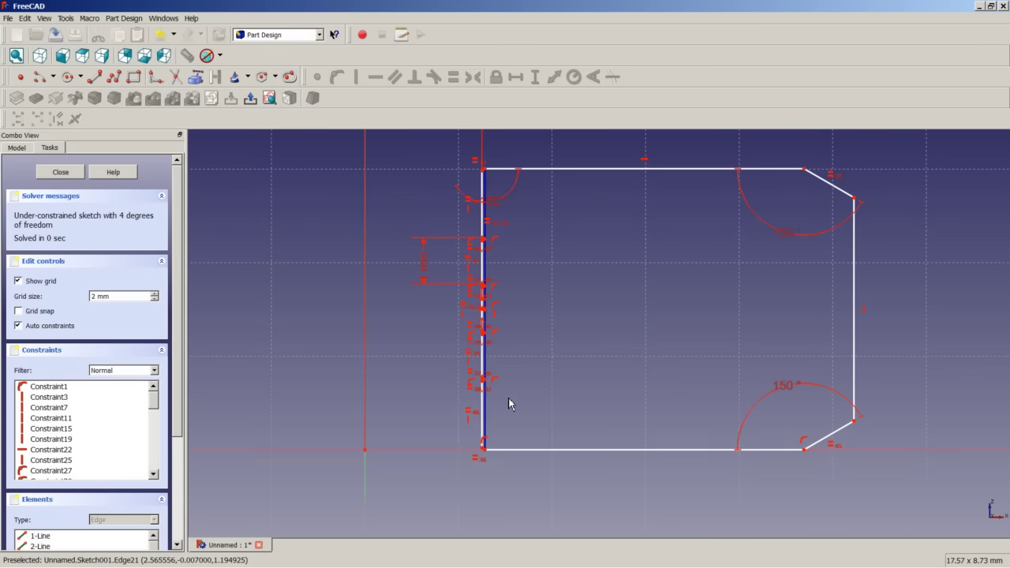
{"action": "scroll", "coordinate": [509, 404], "scroll_direction": "down", "scroll_amount": 4}
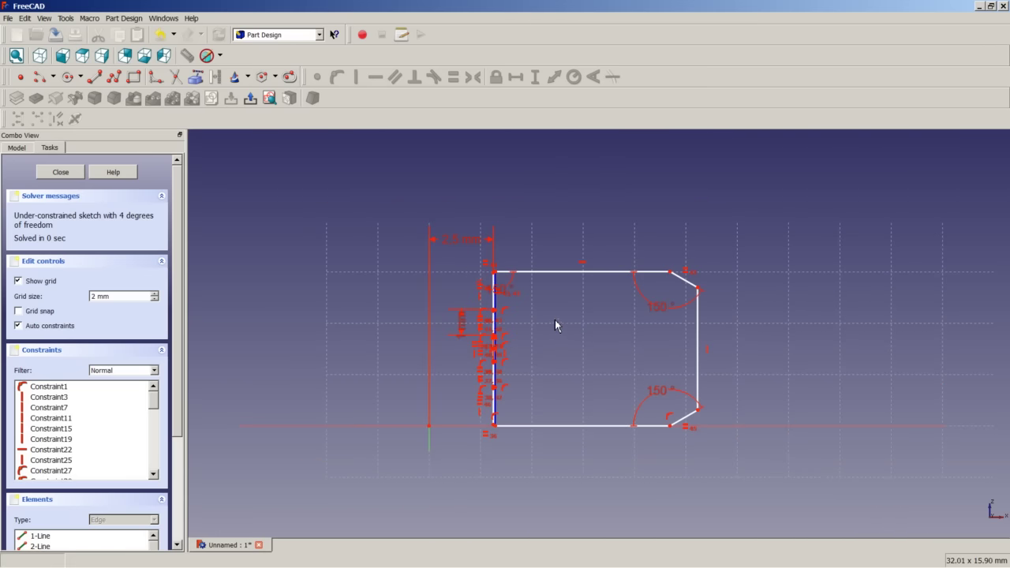
{"action": "scroll", "coordinate": [557, 330], "scroll_direction": "down", "scroll_amount": 2}
{"action": "scroll", "coordinate": [525, 316], "scroll_direction": "up", "scroll_amount": 5}
{"action": "scroll", "coordinate": [531, 307], "scroll_direction": "up", "scroll_amount": 3}
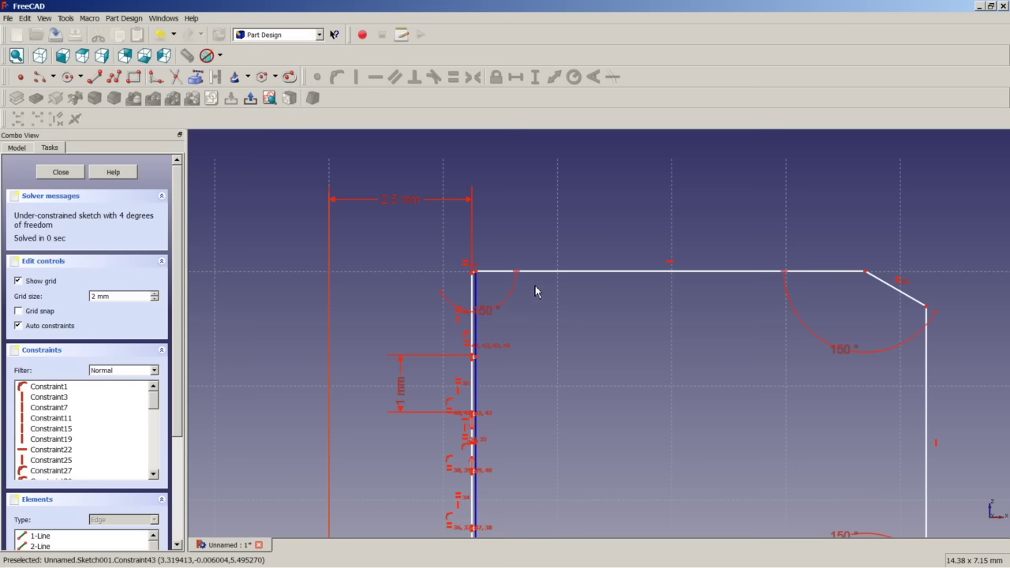
Step: Lower the profile's upper horizontal edge to a height of about 4 mm above the horizontal axis
{"action": "mouse_move", "coordinate": [539, 277]}
{"action": "left_mouse_down"}
{"action": "mouse_move", "coordinate": [549, 334]}
{"action": "mouse_move", "coordinate": [487, 284]}
{"action": "mouse_move", "coordinate": [553, 307]}
{"action": "mouse_move", "coordinate": [557, 386]}
{"action": "left_mouse_up"}
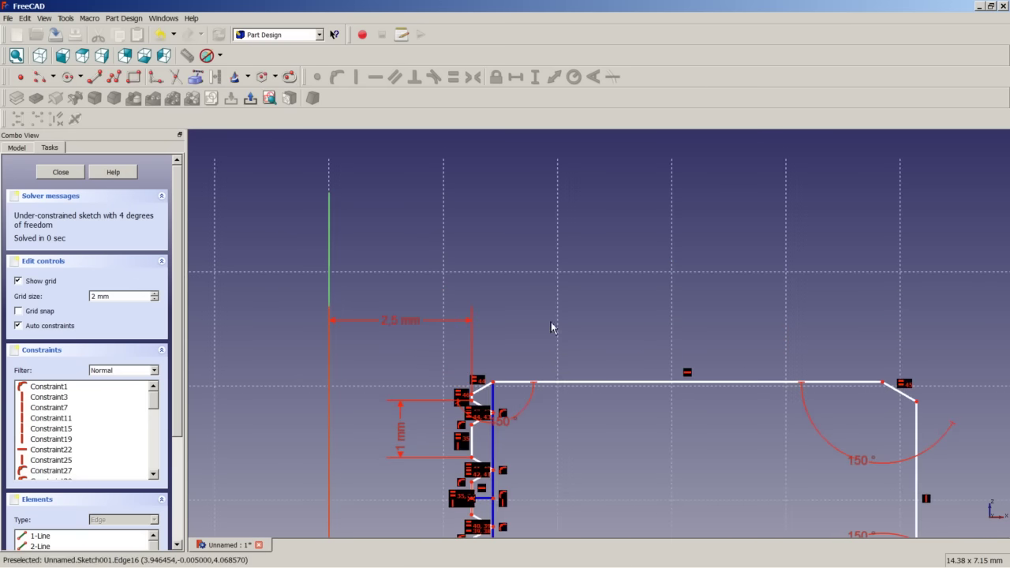
{"action": "scroll", "coordinate": [555, 335], "scroll_direction": "down", "scroll_amount": 5}
{"action": "scroll", "coordinate": [566, 385], "scroll_direction": "up", "scroll_amount": 4}
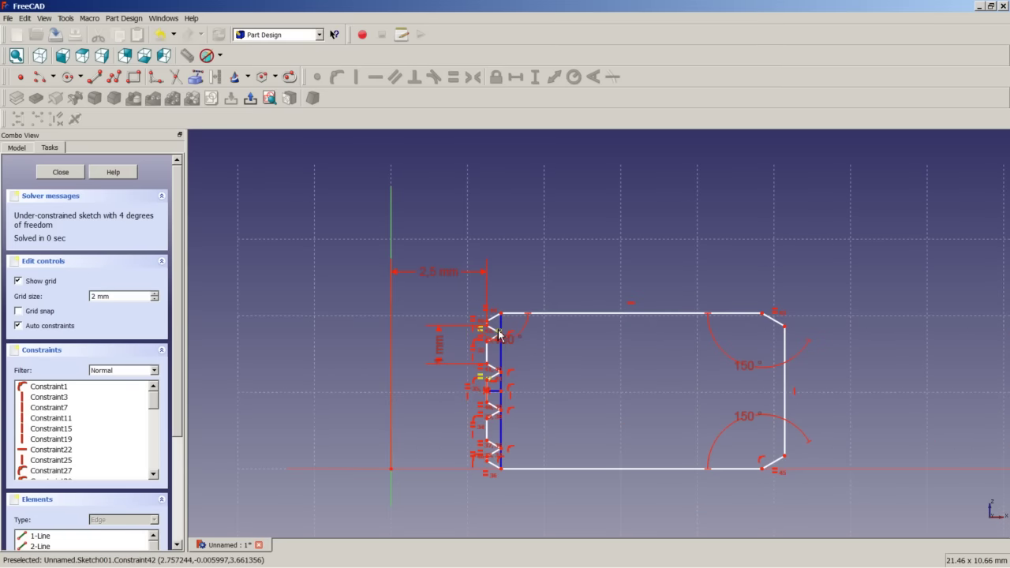
Step: Try a 3 mm horizontal distance from the sketch origin to the upper end of the construction line, and undo that constraint
{"action": "left_click", "coordinate": [394, 468]}
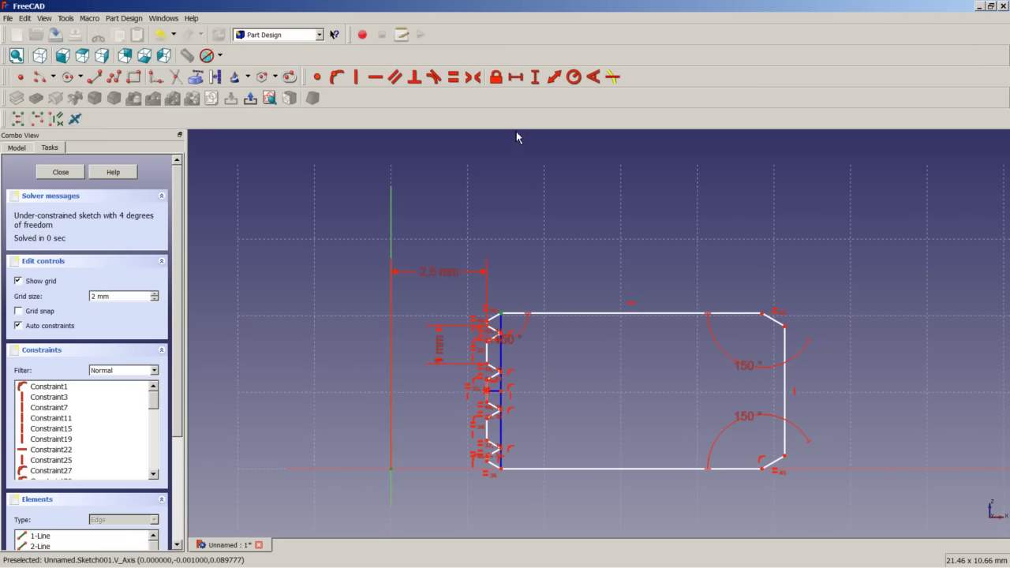
{"action": "left_click", "coordinate": [516, 77]}
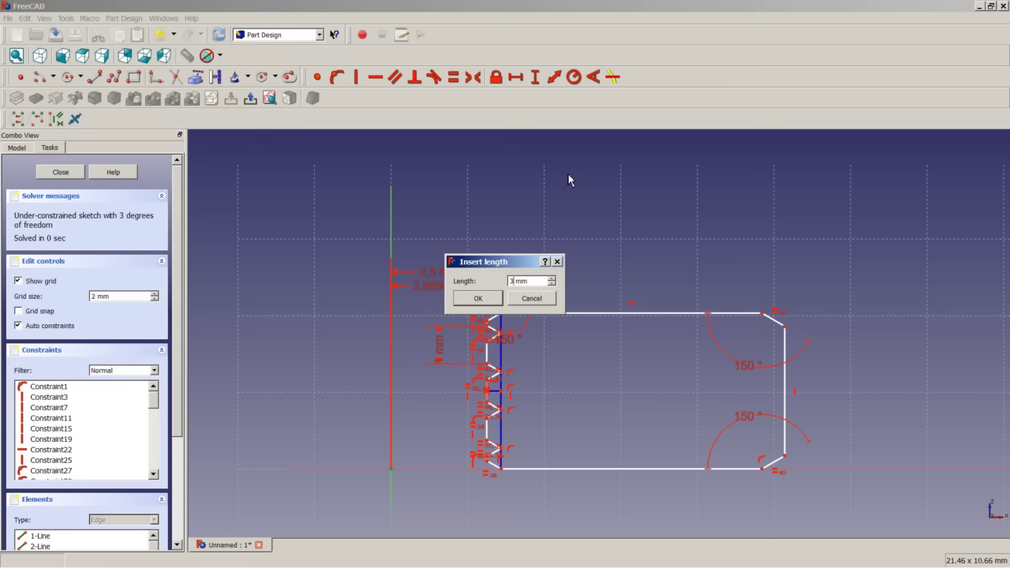
{"action": "key", "text": "Return"}
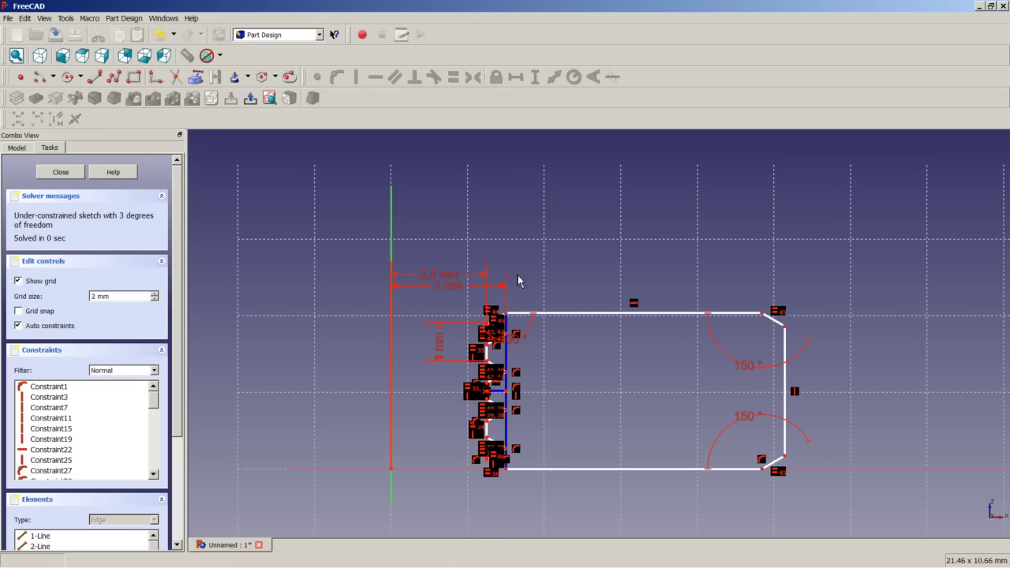
{"action": "scroll", "coordinate": [448, 306], "scroll_direction": "up", "scroll_amount": 4}
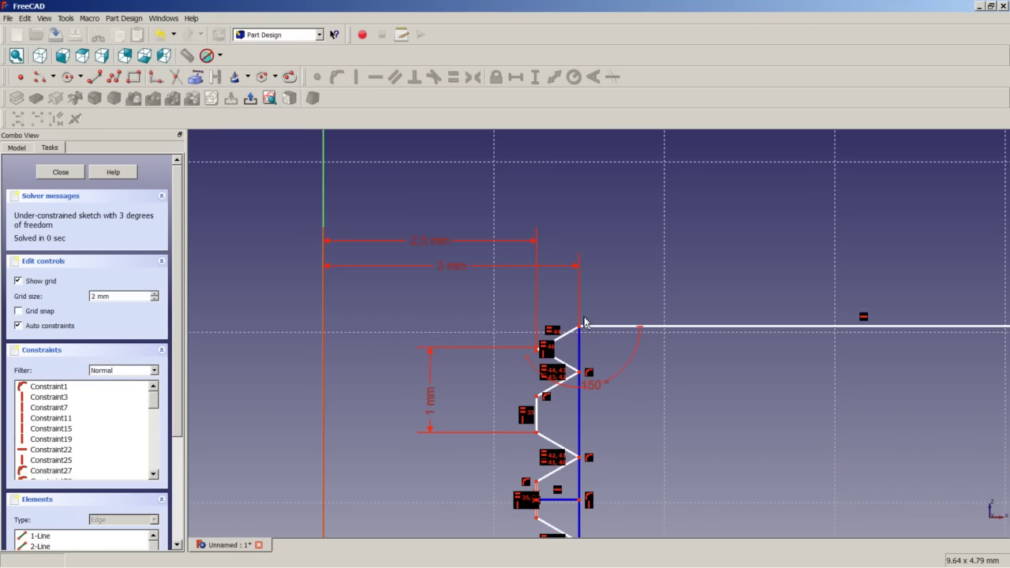
{"action": "scroll", "coordinate": [558, 341], "scroll_direction": "up", "scroll_amount": 4}
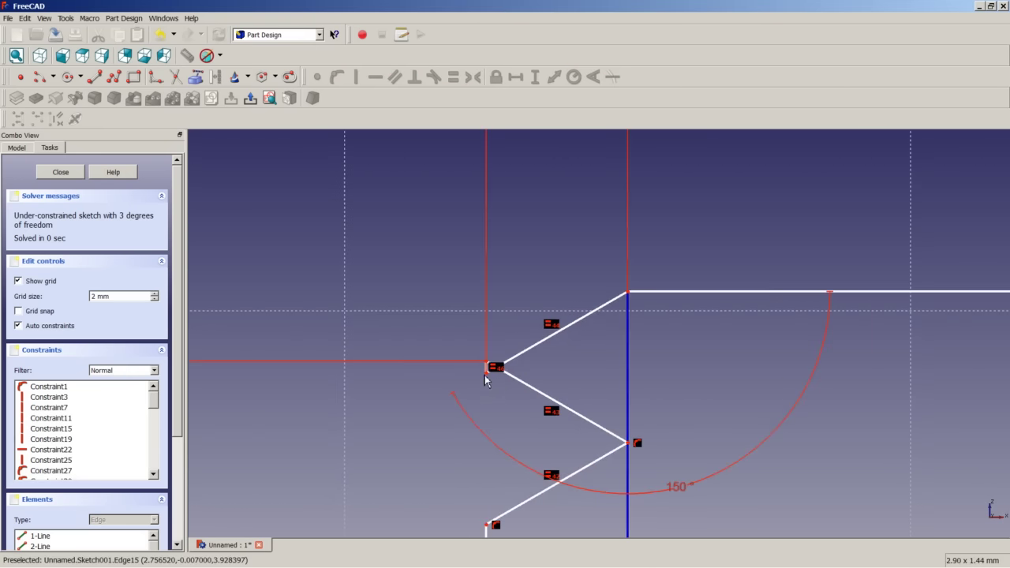
{"action": "scroll", "coordinate": [478, 374], "scroll_direction": "down", "scroll_amount": 5}
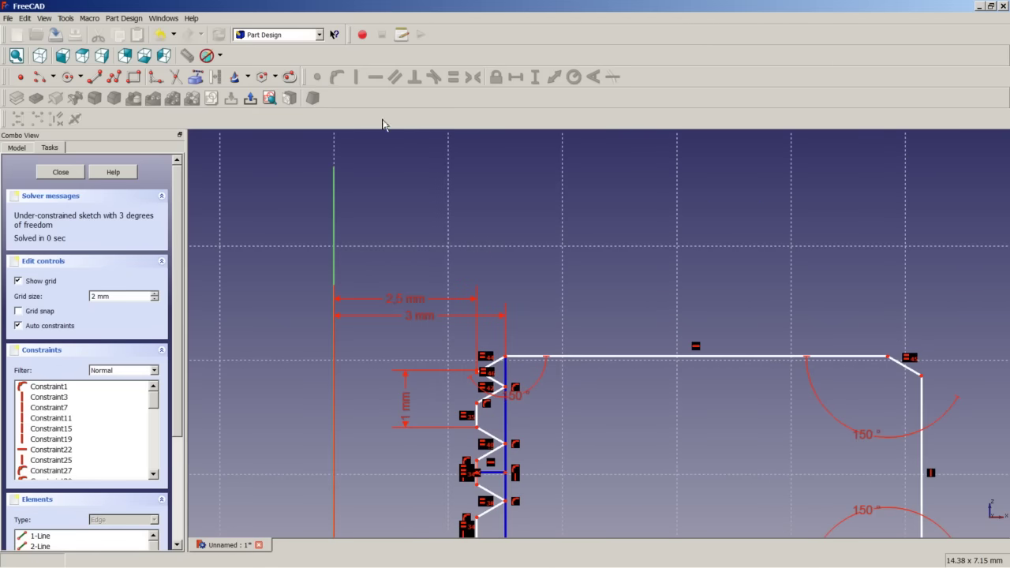
{"action": "left_click", "coordinate": [164, 40]}
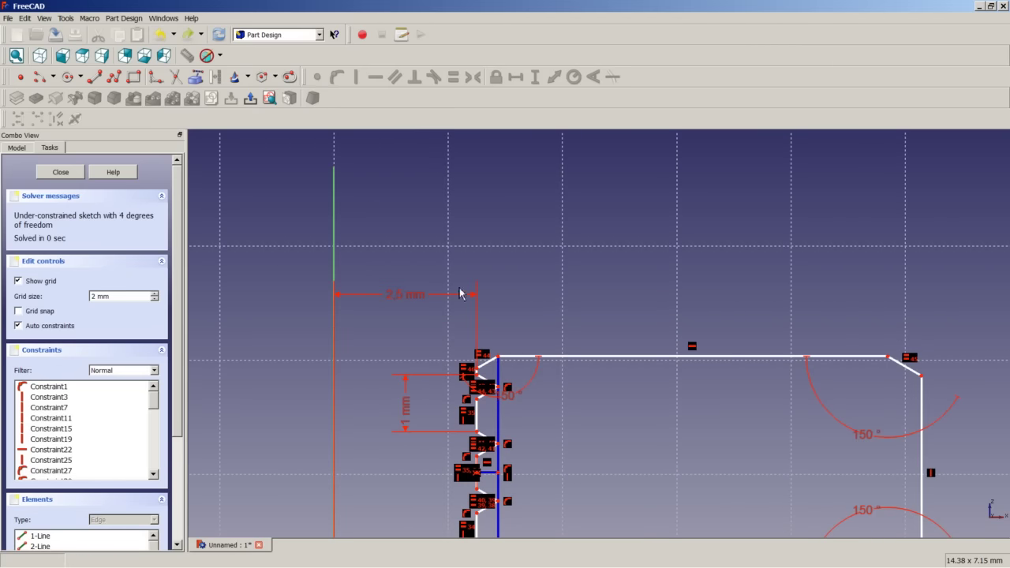
Step: Add a horizontal distance constraint from the sketch origin to the construction line's upper end and place its dimension above the 2.5 mm one
{"action": "scroll", "coordinate": [500, 361], "scroll_direction": "down", "scroll_amount": 3}
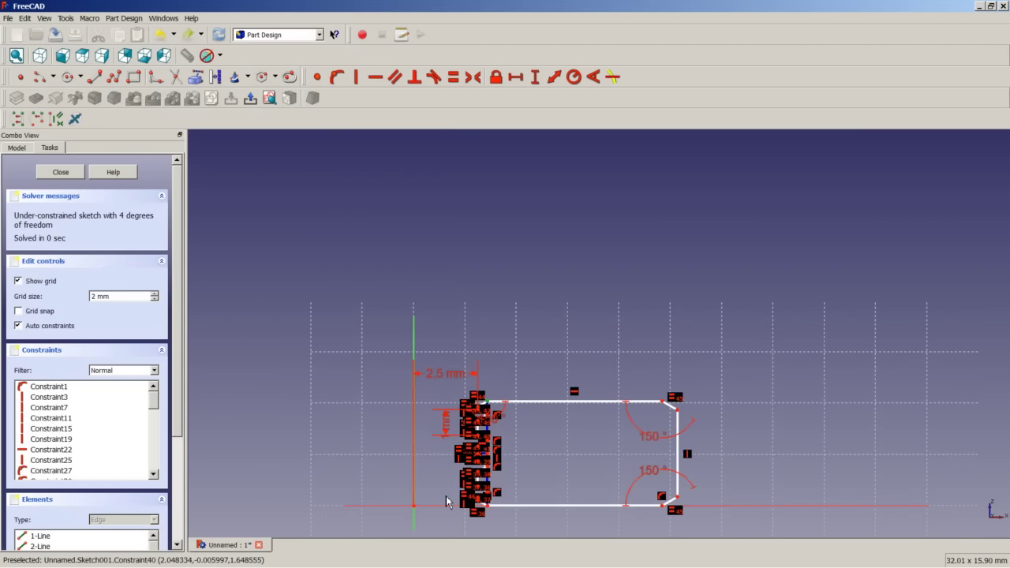
{"action": "left_click", "coordinate": [414, 507]}
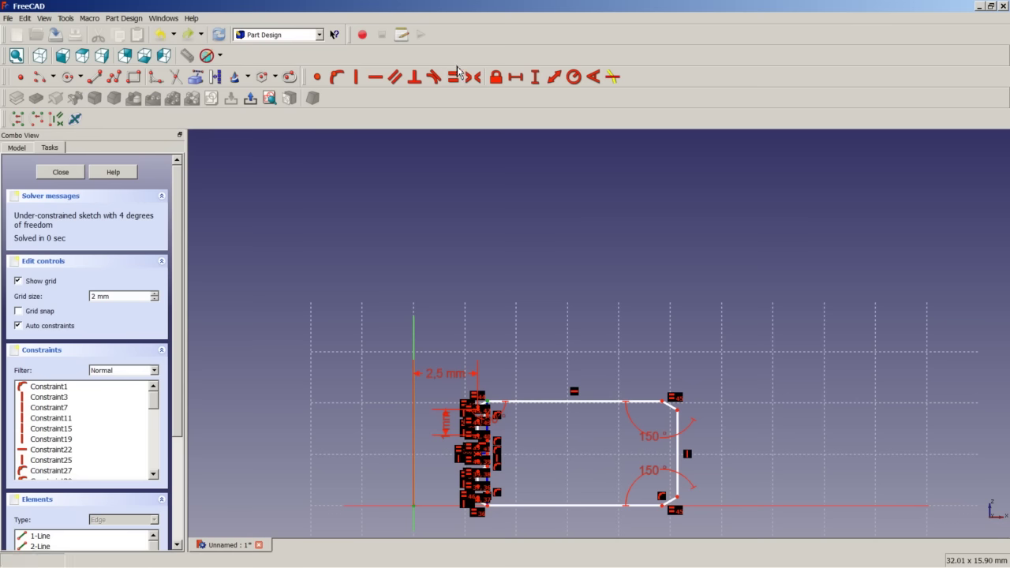
{"action": "left_click", "coordinate": [515, 76]}
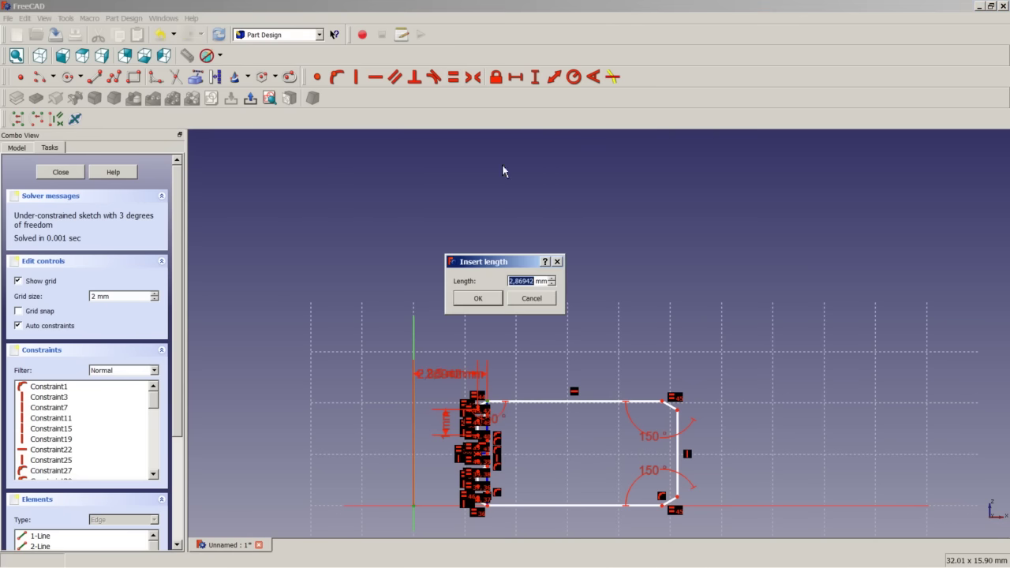
{"action": "left_click", "coordinate": [493, 305]}
{"action": "scroll", "coordinate": [417, 334], "scroll_direction": "up", "scroll_amount": 6}
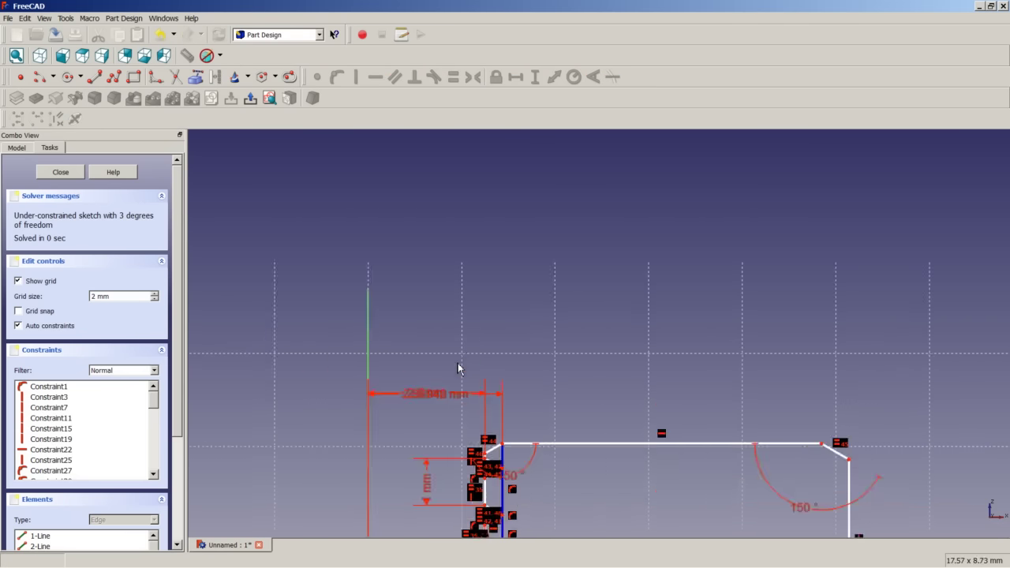
{"action": "left_click_drag", "start_coordinate": [440, 420], "coordinate": [461, 352]}
{"action": "scroll", "coordinate": [474, 331], "scroll_direction": "down", "scroll_amount": 3}
{"action": "scroll", "coordinate": [450, 472], "scroll_direction": "up", "scroll_amount": 3}
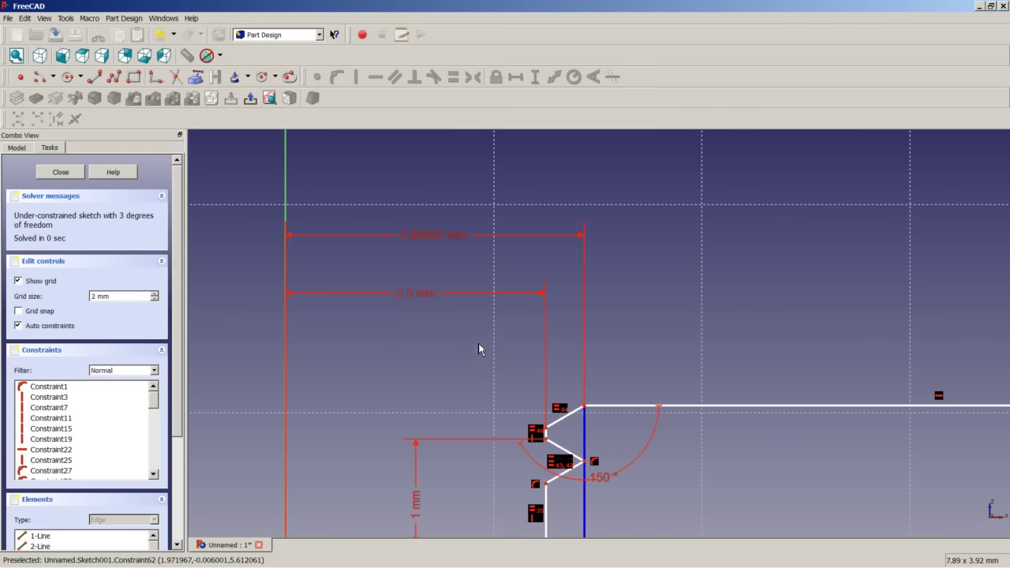
Step: Set the horizontal distance from the origin to the construction line's upper end to 3 mm
{"action": "double_click", "coordinate": [444, 241]}
{"action": "type", "text": "3"}
{"action": "key", "text": "Return"}
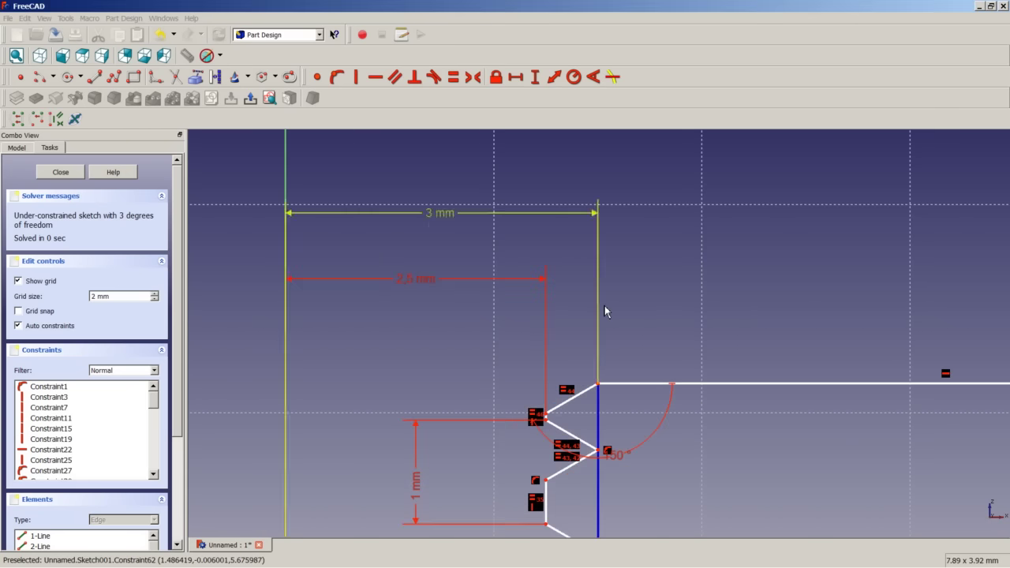
Step: Inspect the deepened notches along the inner edge and the shape of the complete profile
{"action": "scroll", "coordinate": [613, 444], "scroll_direction": "down", "scroll_amount": 6}
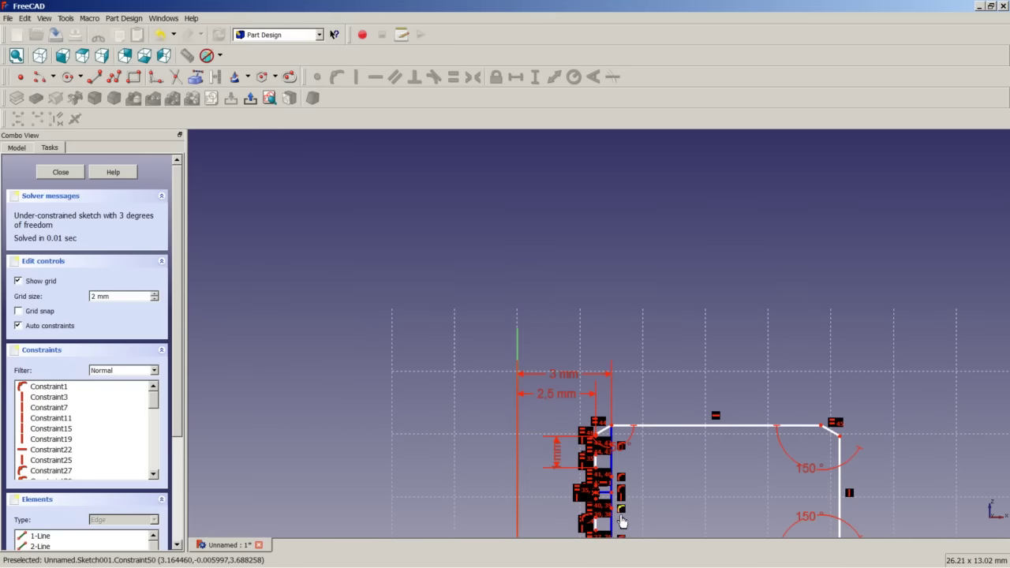
{"action": "scroll", "coordinate": [613, 524], "scroll_direction": "up", "scroll_amount": 8}
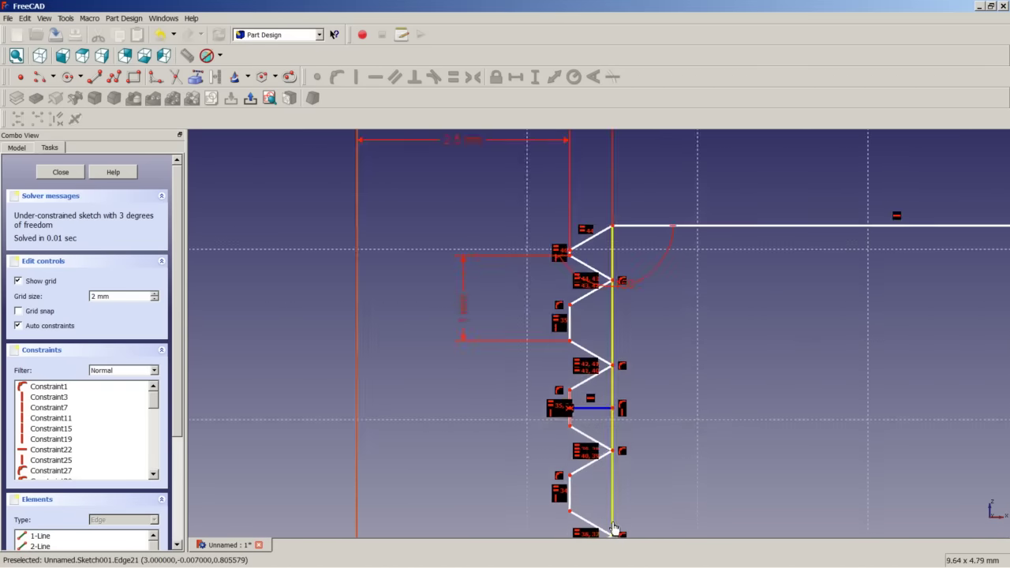
{"action": "scroll", "coordinate": [594, 365], "scroll_direction": "down", "scroll_amount": 5}
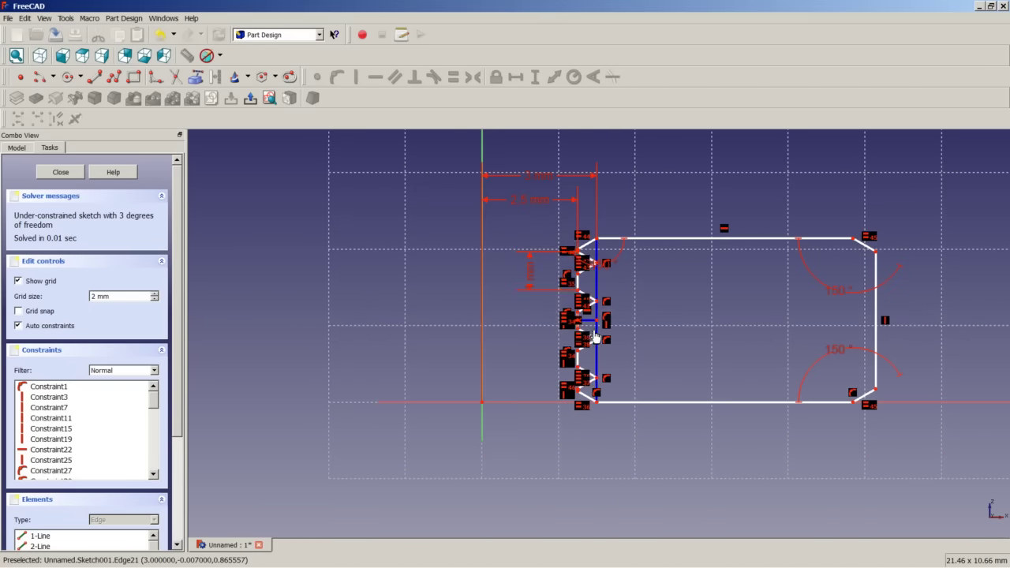
{"action": "scroll", "coordinate": [632, 236], "scroll_direction": "down", "scroll_amount": 1}
{"action": "scroll", "coordinate": [634, 231], "scroll_direction": "up", "scroll_amount": 3}
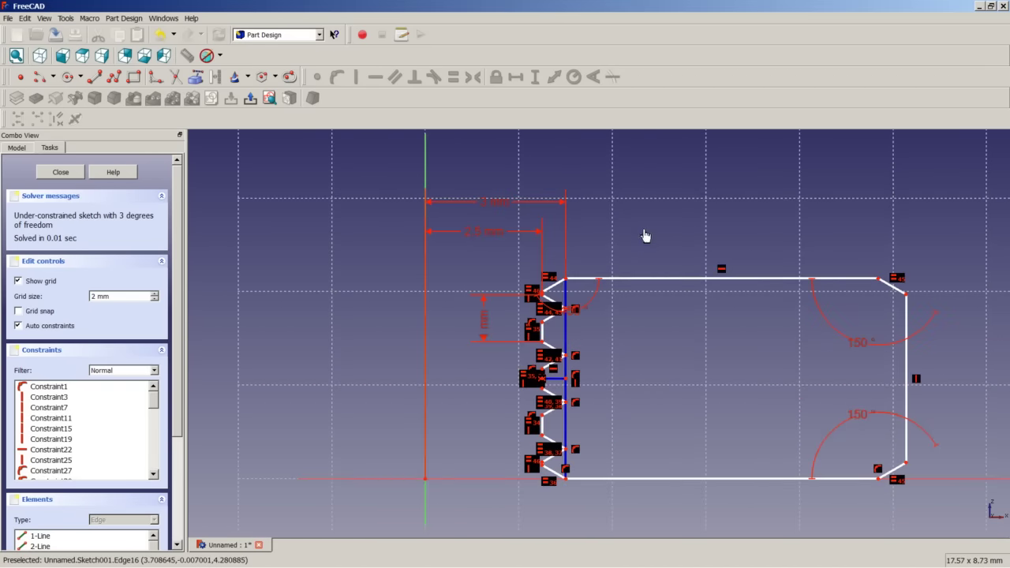
{"action": "scroll", "coordinate": [604, 296], "scroll_direction": "up", "scroll_amount": 2}
{"action": "scroll", "coordinate": [571, 295], "scroll_direction": "down", "scroll_amount": 4}
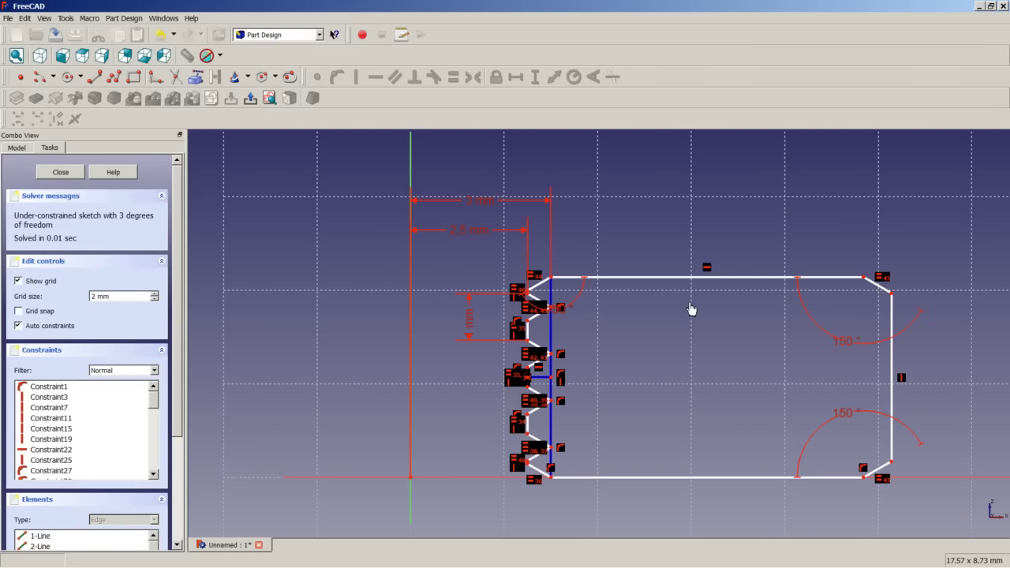
Step: Try to constrain the horizontal distance from the origin to the inner end of the upper outer chamfer to 4.9 mm, and undo it
{"action": "left_click", "coordinate": [866, 279]}
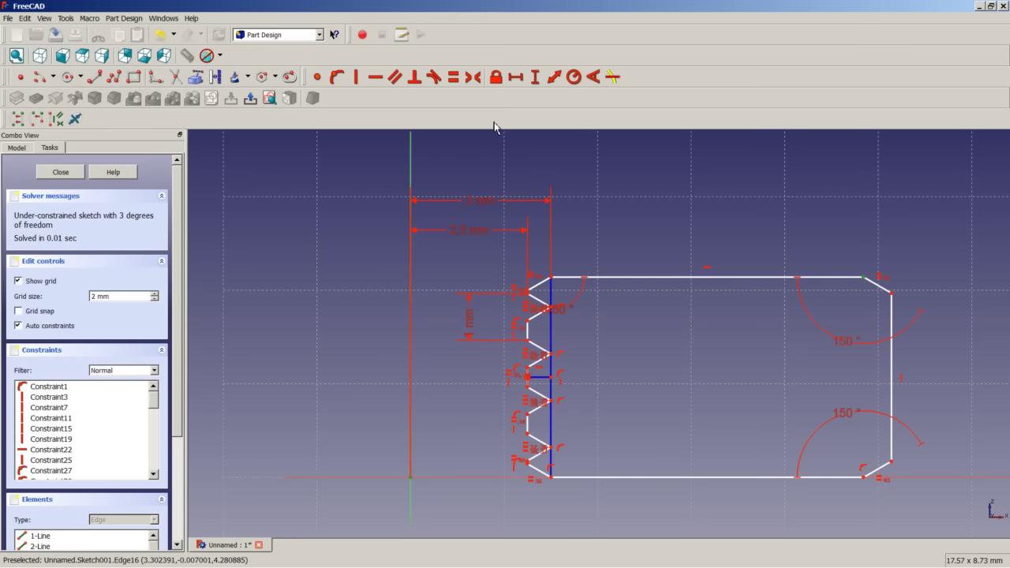
{"action": "left_click", "coordinate": [517, 77]}
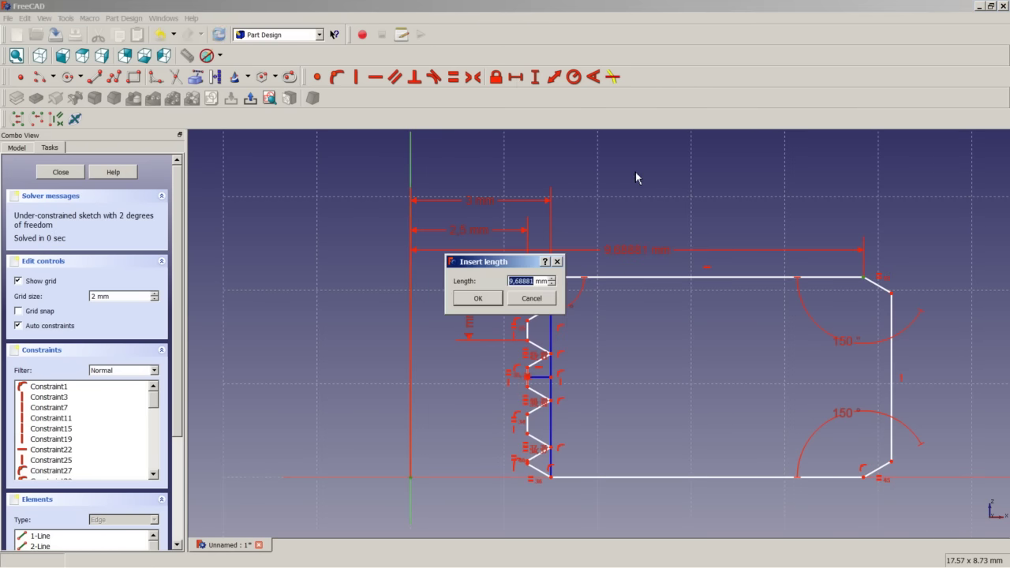
{"action": "type", "text": "4,9"}
{"action": "key", "text": "Return"}
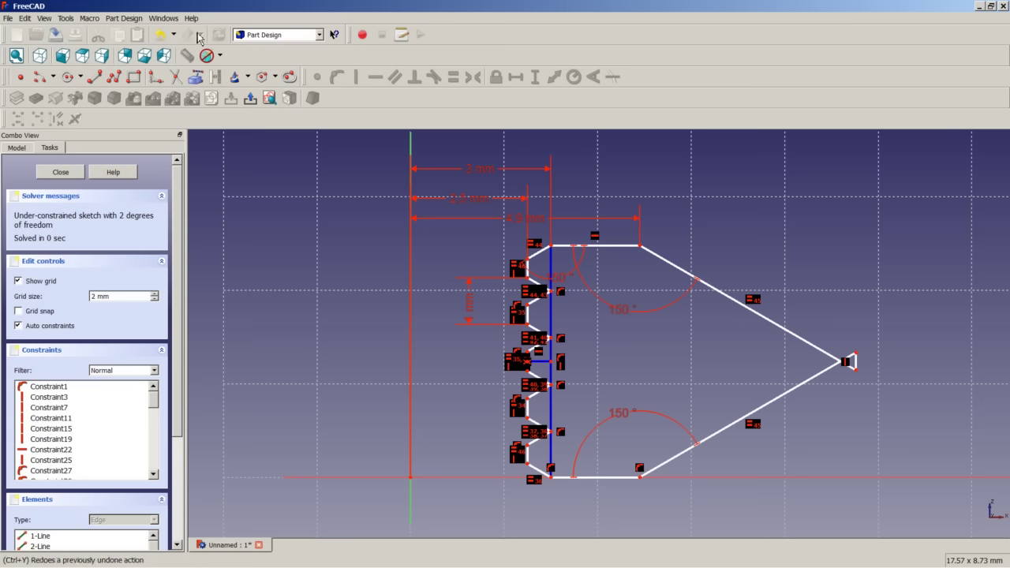
{"action": "left_click", "coordinate": [162, 36]}
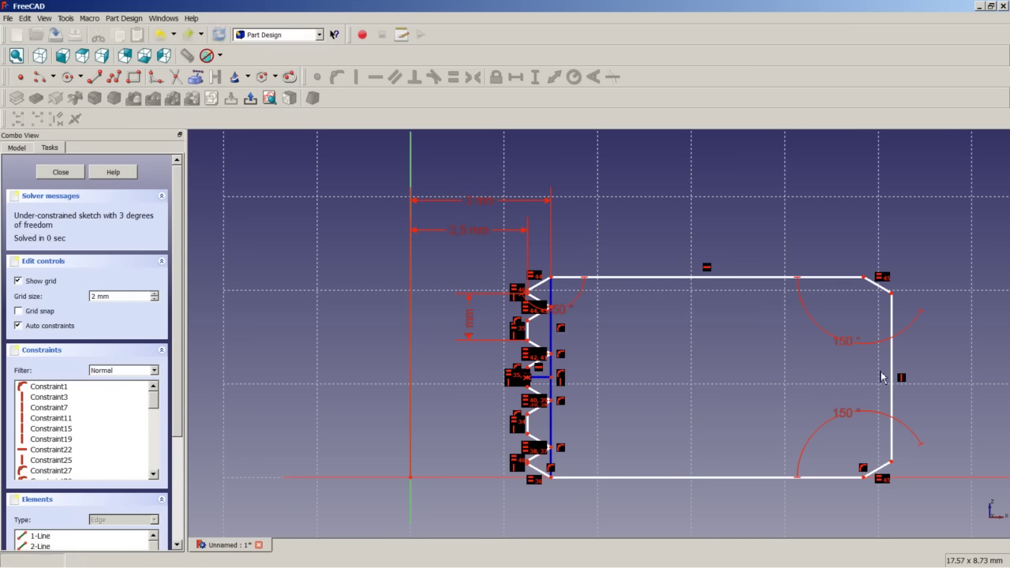
Step: Try to move the profile's outer vertical edge inward to about 9.6 mm from the vertical axis
{"action": "left_click_drag", "start_coordinate": [894, 376], "coordinate": [846, 374]}
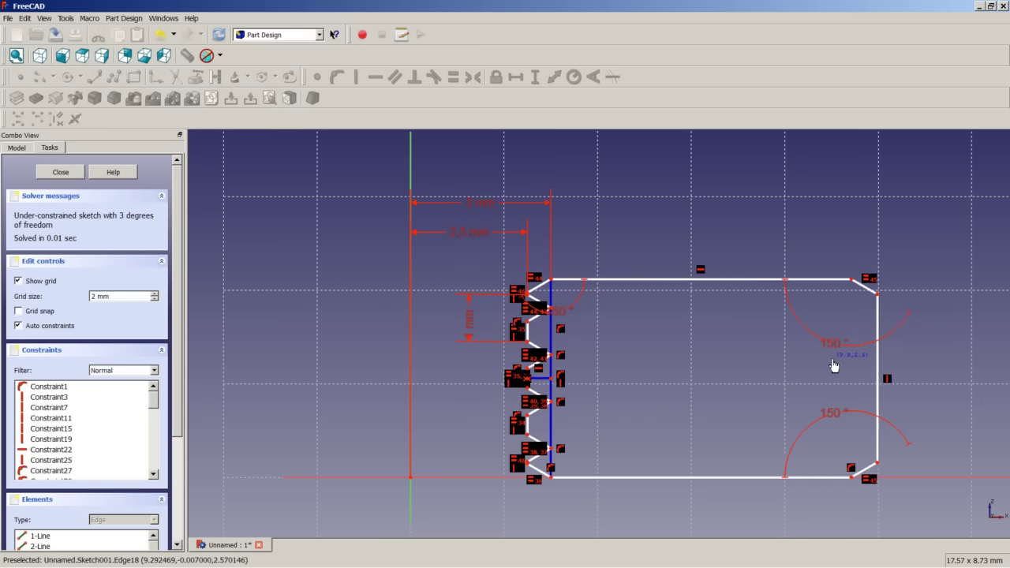
{"action": "mouse_move", "coordinate": [866, 363]}
{"action": "left_mouse_down"}
{"action": "mouse_move", "coordinate": [802, 365]}
{"action": "mouse_move", "coordinate": [841, 368]}
{"action": "mouse_move", "coordinate": [826, 367]}
{"action": "left_mouse_up"}
{"action": "left_click_drag", "start_coordinate": [809, 319], "coordinate": [809, 319]}
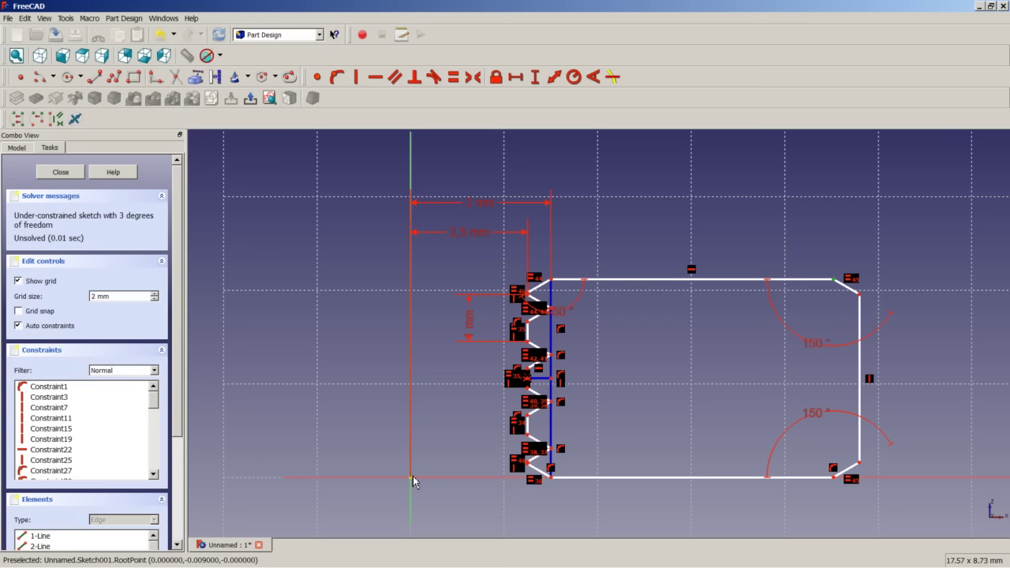
Step: Constrain the horizontal distance from the origin to the upper outer chamfer's inner end and place its dimension above the 3 mm one
{"action": "left_click", "coordinate": [517, 78]}
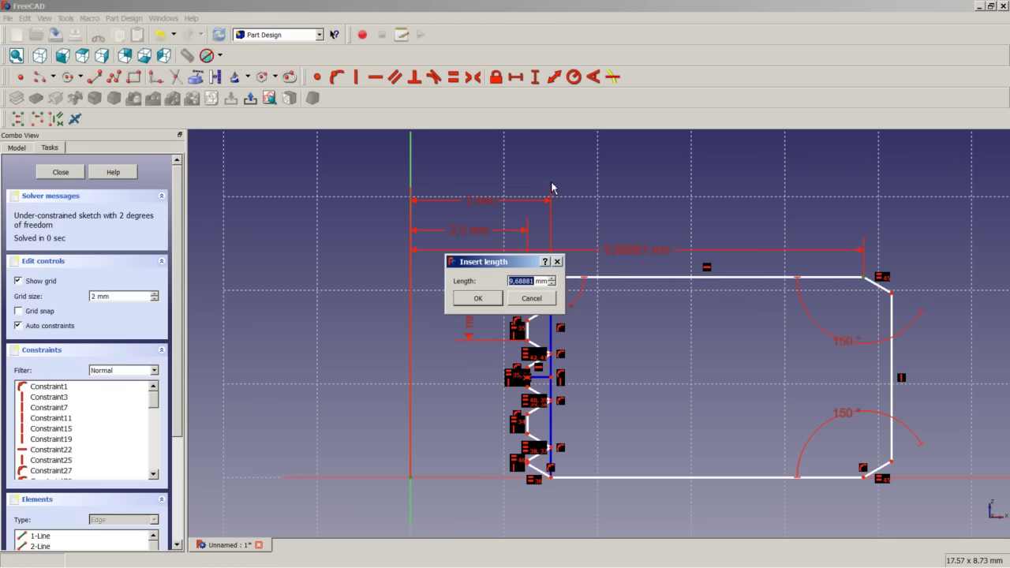
{"action": "left_click", "coordinate": [476, 299]}
{"action": "left_click_drag", "start_coordinate": [621, 252], "coordinate": [620, 172]}
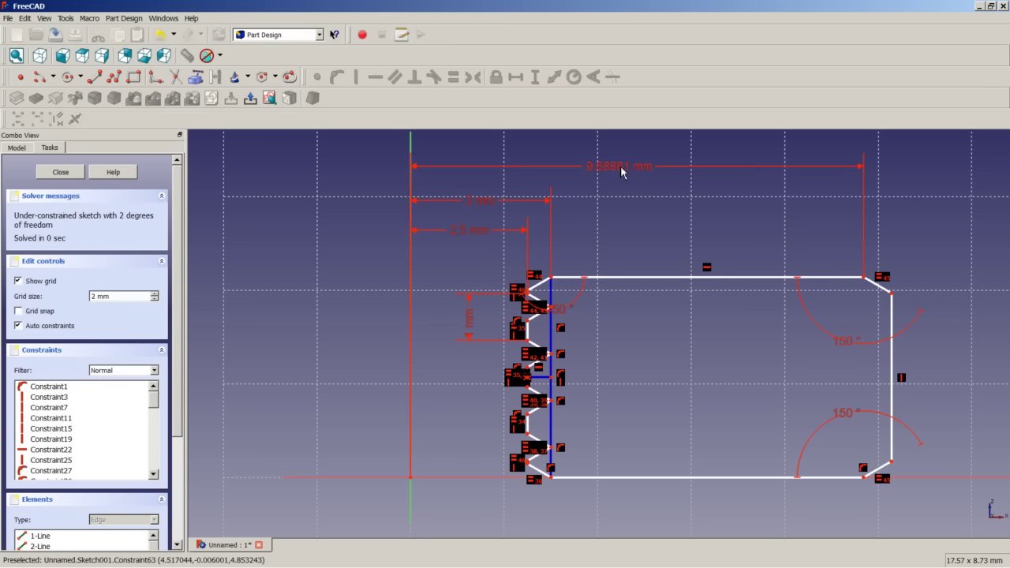
Step: Reduce the horizontal distance from the origin to the upper outer chamfer's inner end in stages: 8.5 mm, 6 mm and finally 4.9 mm
{"action": "double_click", "coordinate": [620, 166]}
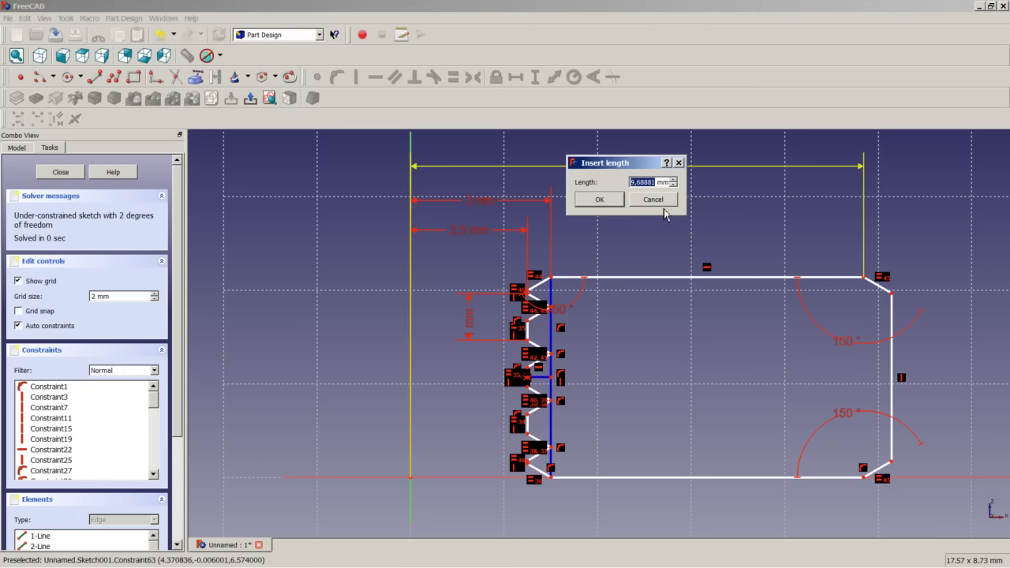
{"action": "type", "text": "8,5"}
{"action": "key", "text": "Return"}
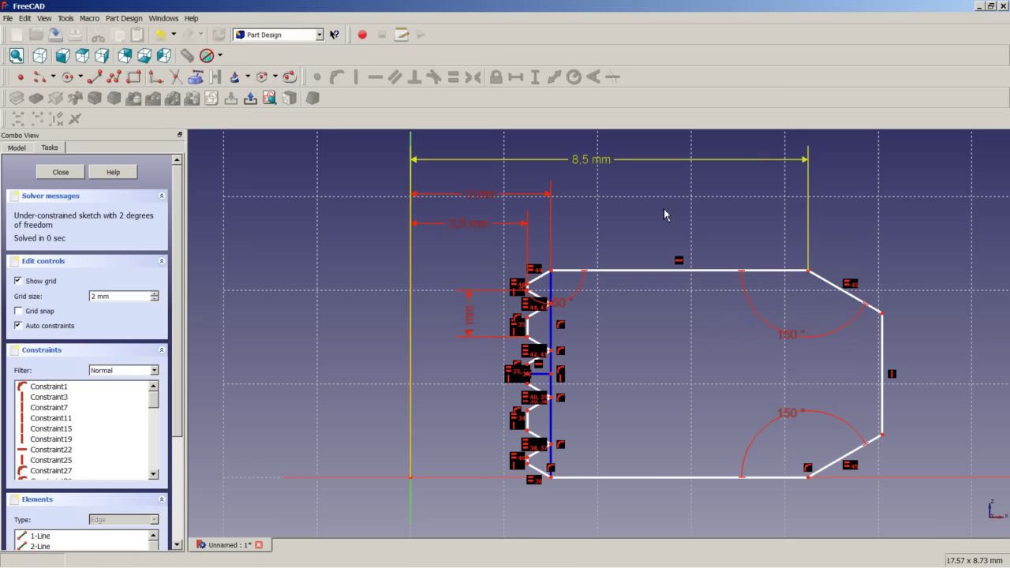
{"action": "double_click", "coordinate": [600, 171]}
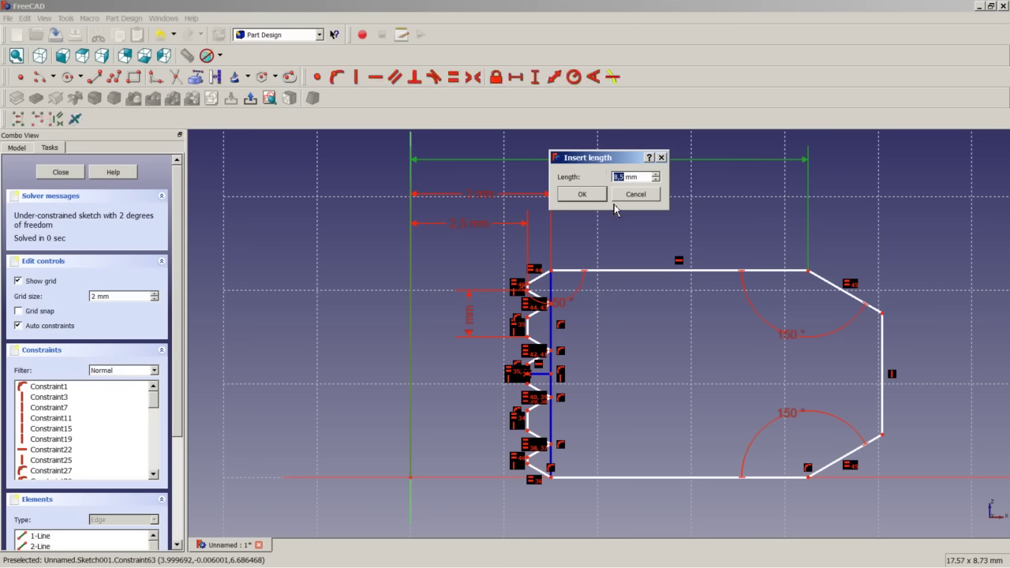
{"action": "key", "text": "Return"}
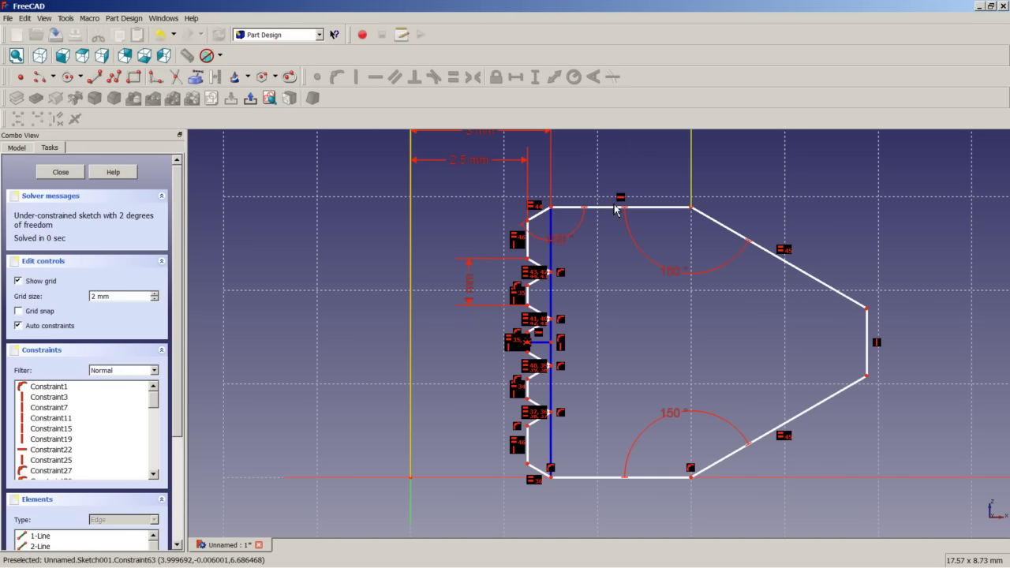
{"action": "scroll", "coordinate": [615, 207], "scroll_direction": "down", "scroll_amount": 3}
{"action": "scroll", "coordinate": [584, 197], "scroll_direction": "up", "scroll_amount": 1}
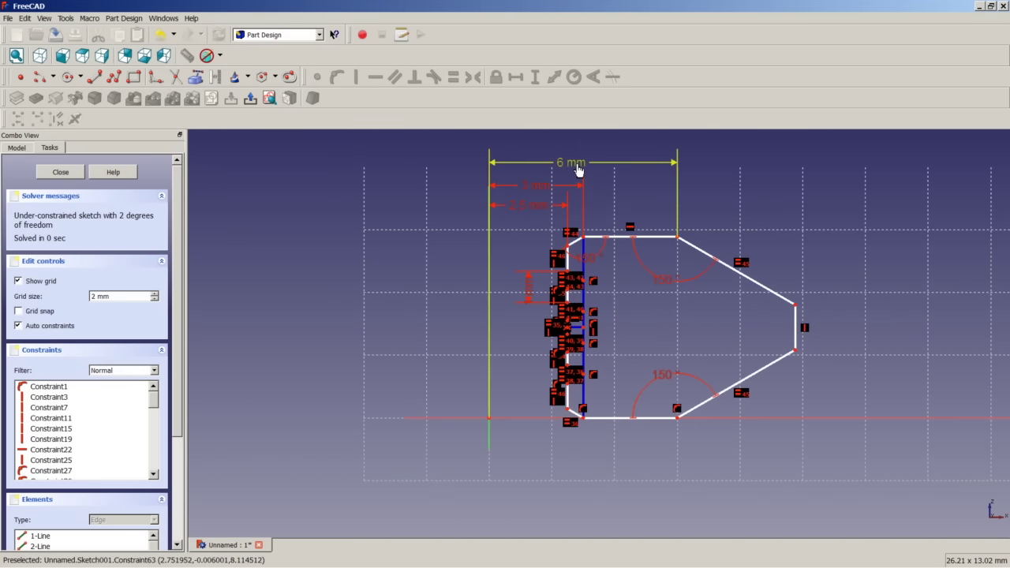
{"action": "double_click", "coordinate": [577, 170]}
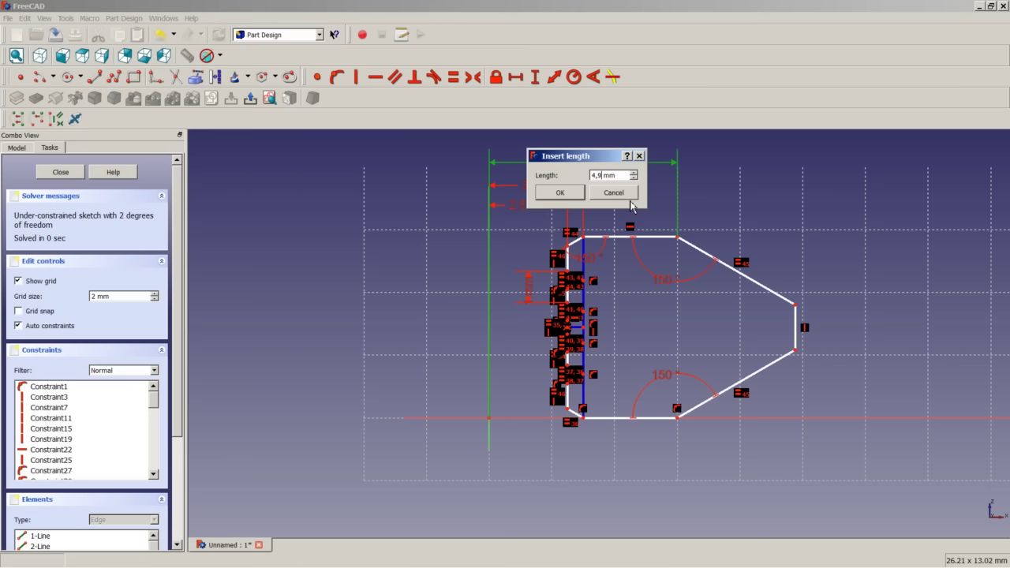
{"action": "key", "text": "Return"}
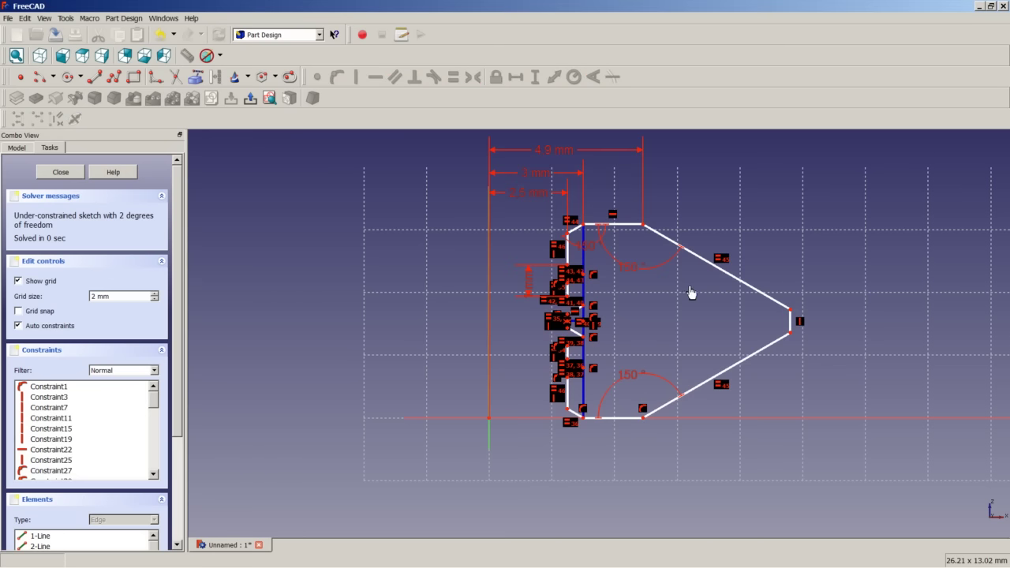
Step: Move the outer vertical edge inward and constrain its upper end 6 mm horizontally from the origin, placing the dimension above the others
{"action": "scroll", "coordinate": [708, 315], "scroll_direction": "up", "scroll_amount": 2}
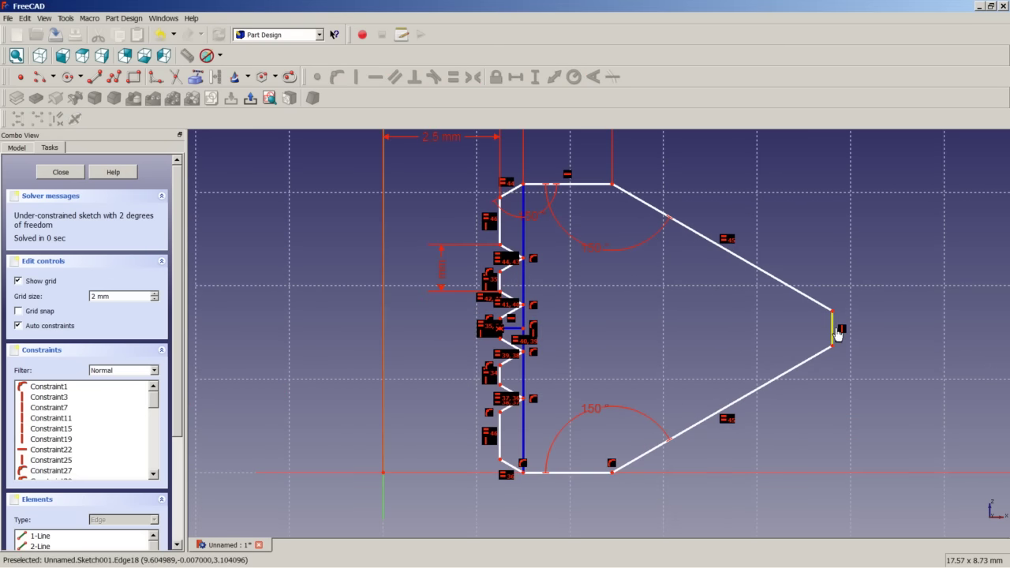
{"action": "mouse_move", "coordinate": [837, 333]}
{"action": "left_mouse_down"}
{"action": "mouse_move", "coordinate": [860, 349]}
{"action": "mouse_move", "coordinate": [692, 343]}
{"action": "mouse_move", "coordinate": [656, 315]}
{"action": "left_mouse_up"}
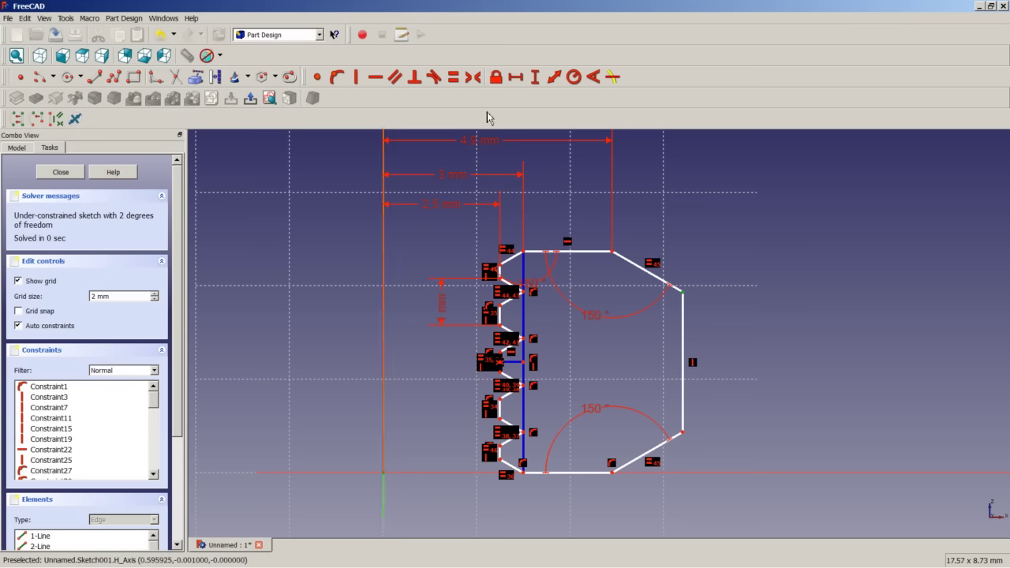
{"action": "left_click", "coordinate": [515, 76]}
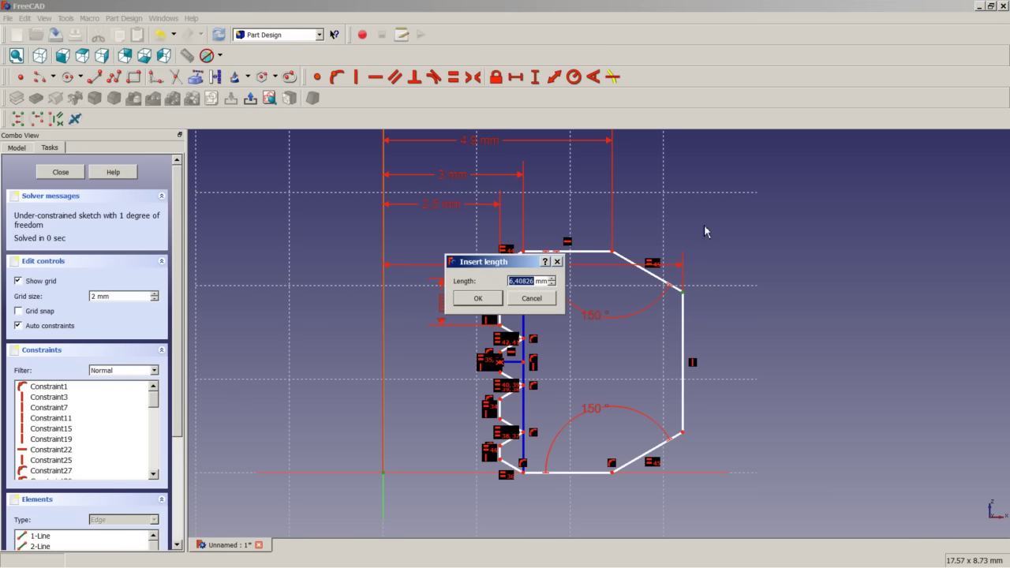
{"action": "type", "text": "6"}
{"action": "key", "text": "Return"}
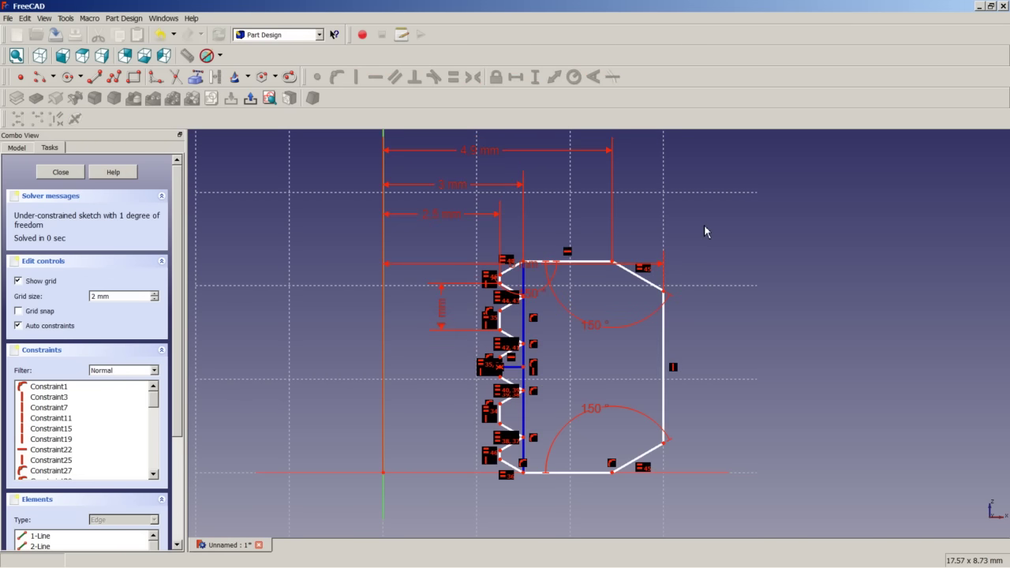
{"action": "scroll", "coordinate": [533, 266], "scroll_direction": "down", "scroll_amount": 3}
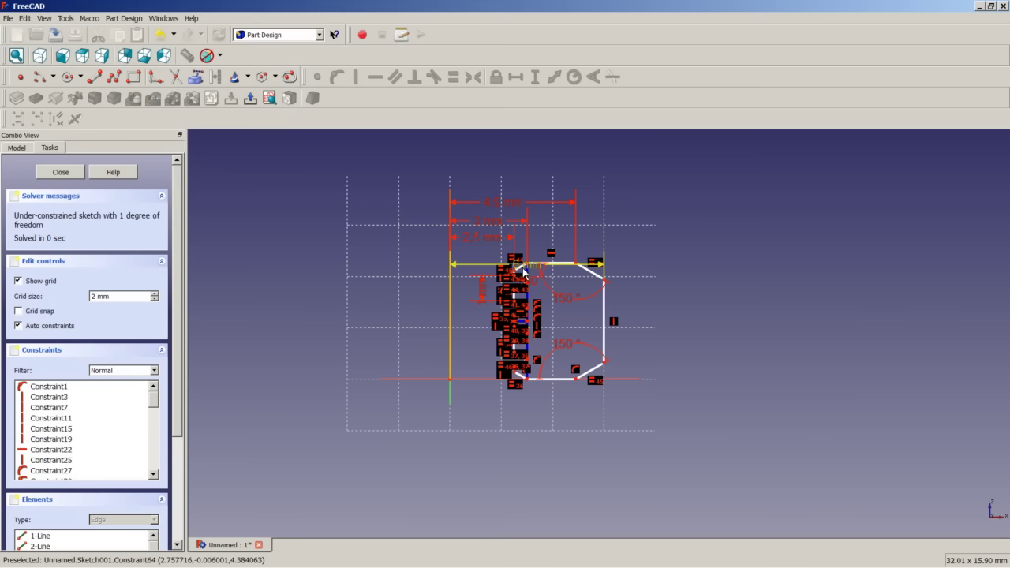
{"action": "left_click_drag", "start_coordinate": [533, 266], "coordinate": [532, 185]}
Step: Constrain the vertical distance between the inner ends of the two outer chamfers to 4.7 mm and place its dimension outside the outer edge
{"action": "scroll", "coordinate": [621, 299], "scroll_direction": "up", "scroll_amount": 3}
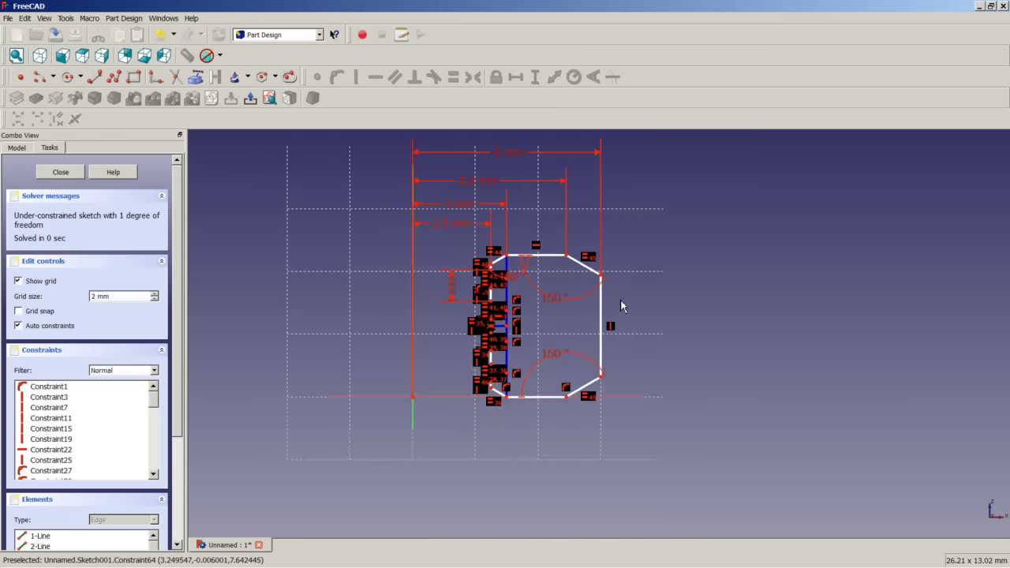
{"action": "left_click", "coordinate": [555, 247]}
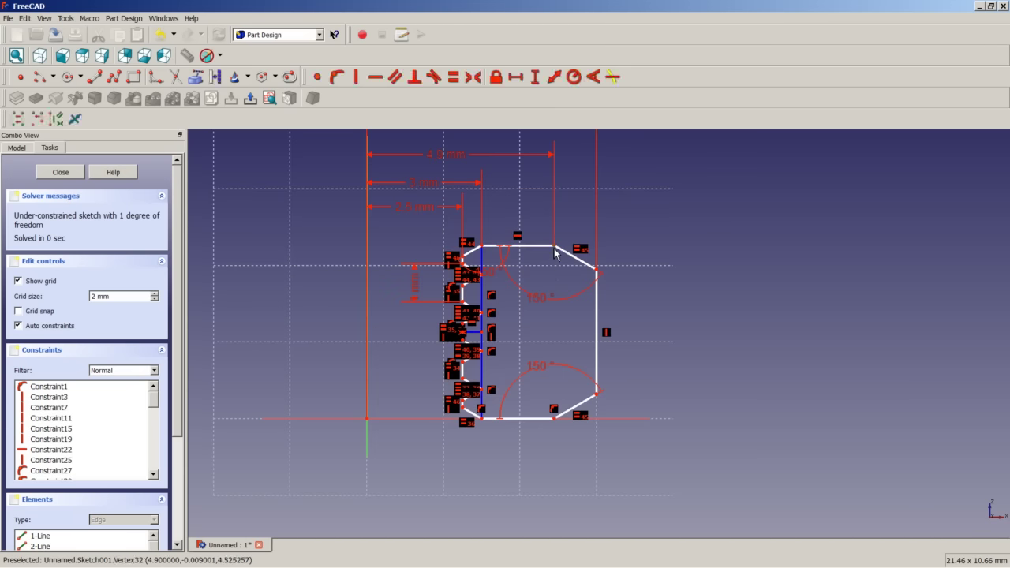
{"action": "left_click", "coordinate": [555, 419]}
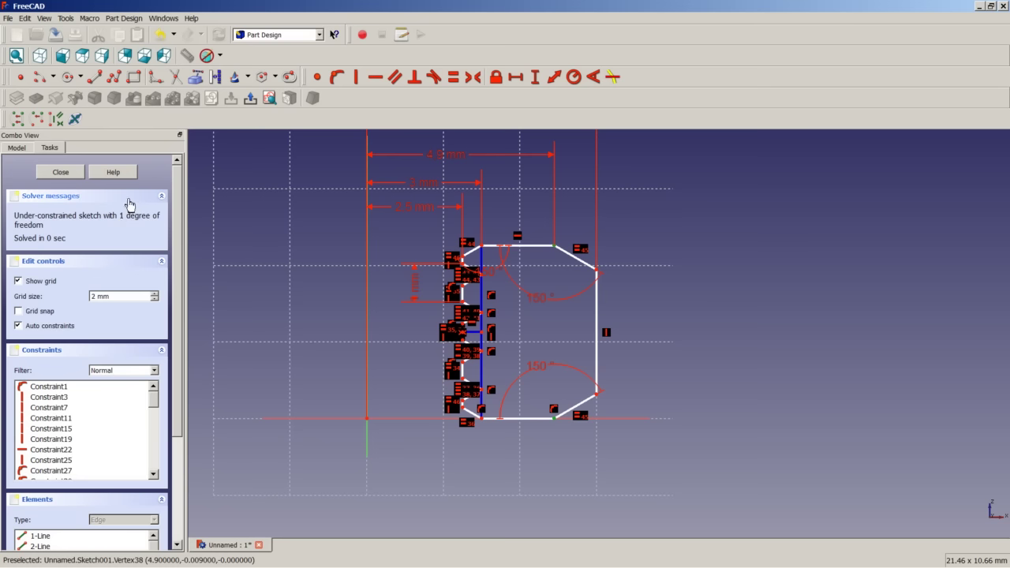
{"action": "left_click", "coordinate": [537, 78]}
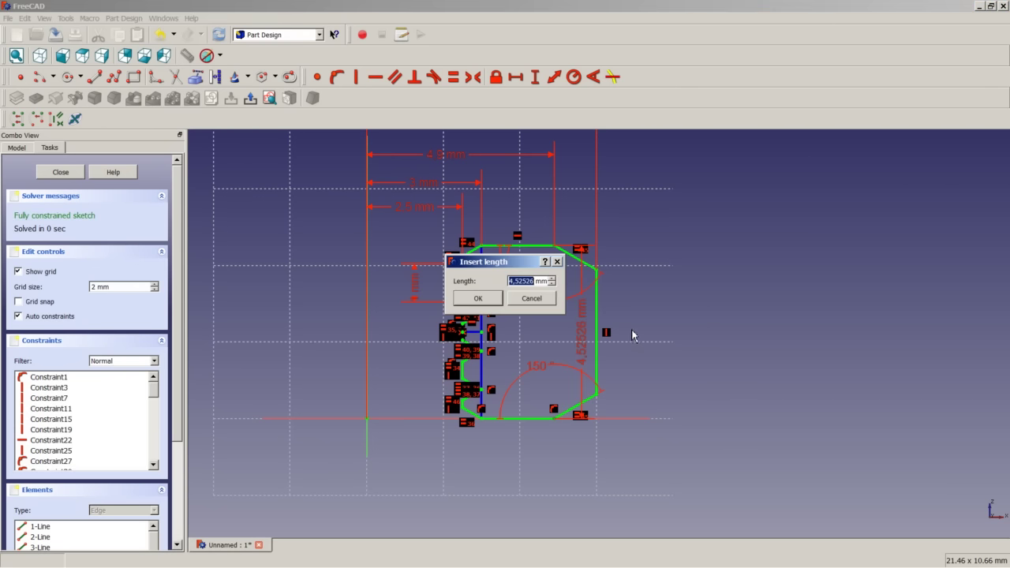
{"action": "type", "text": "4,7"}
{"action": "key", "text": "Return"}
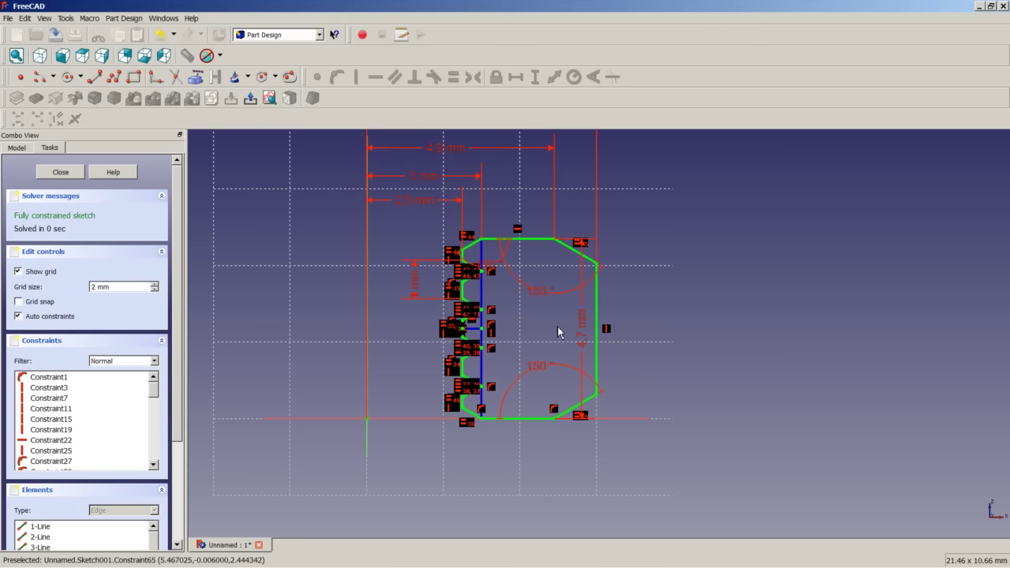
{"action": "left_click_drag", "start_coordinate": [581, 336], "coordinate": [645, 336]}
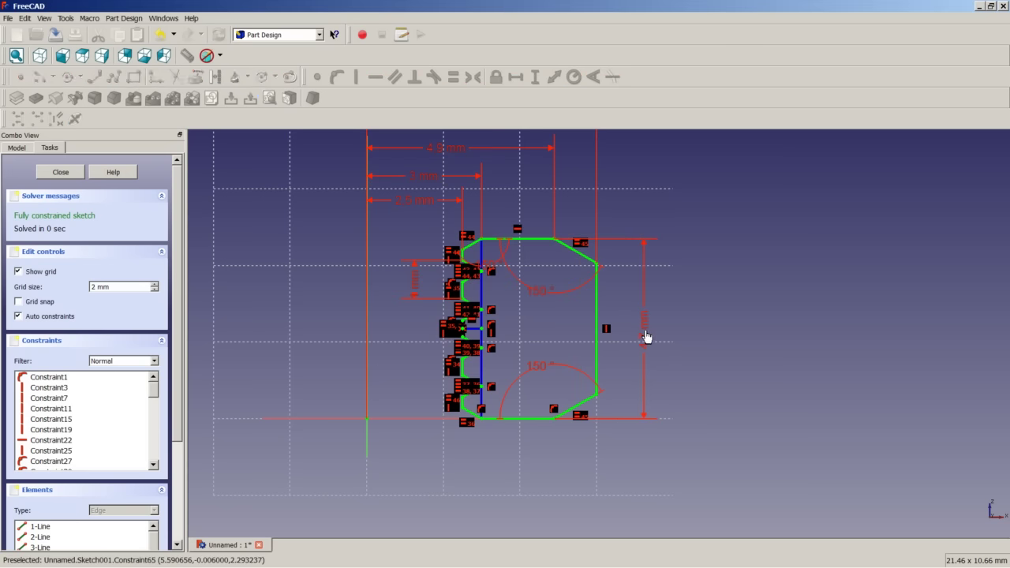
Step: Close the sketch and revolve the profile 360° about the vertical sketch axis with the direction reversed
{"action": "left_click", "coordinate": [61, 173]}
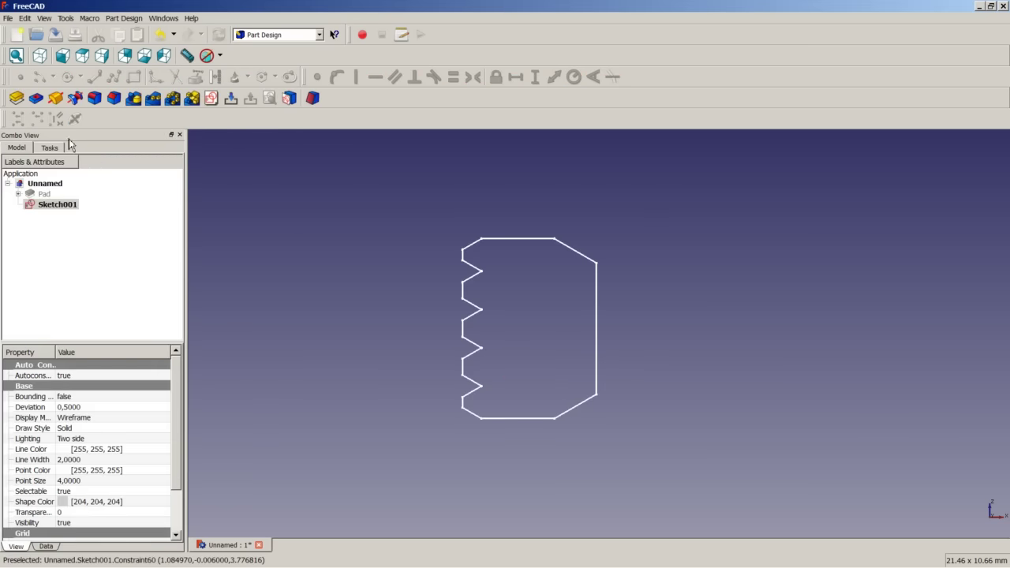
{"action": "left_click", "coordinate": [58, 101]}
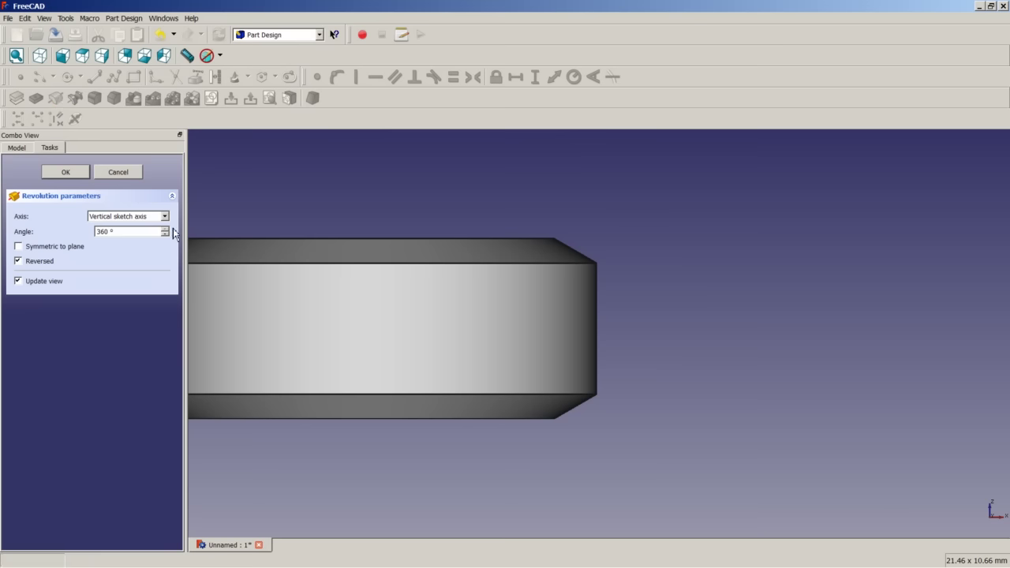
{"action": "left_click", "coordinate": [65, 173]}
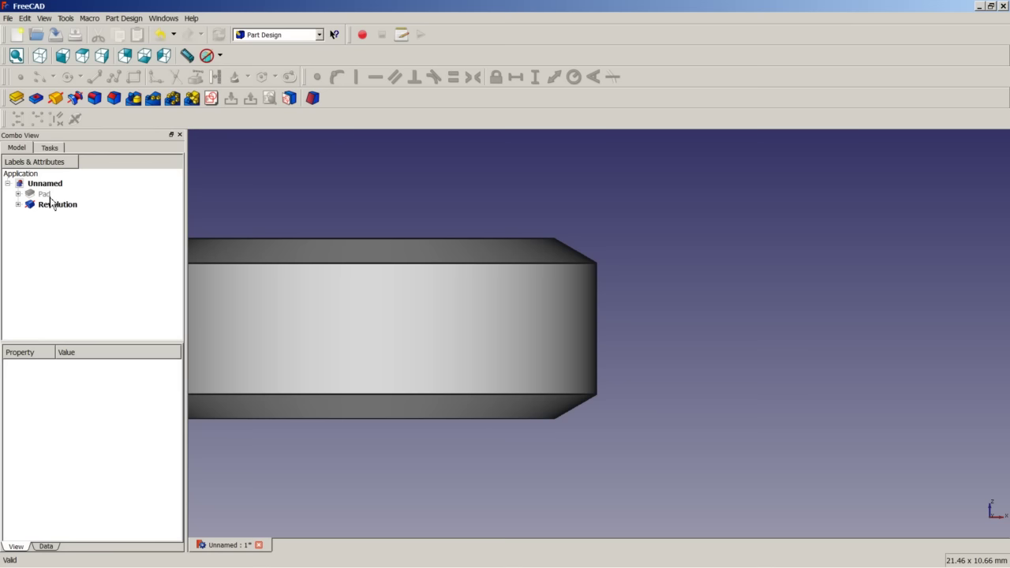
Step: Make the hidden hexagonal Pad visible together with the Revolution and show both solids in a fitted axonometric view
{"action": "left_click", "coordinate": [45, 194]}
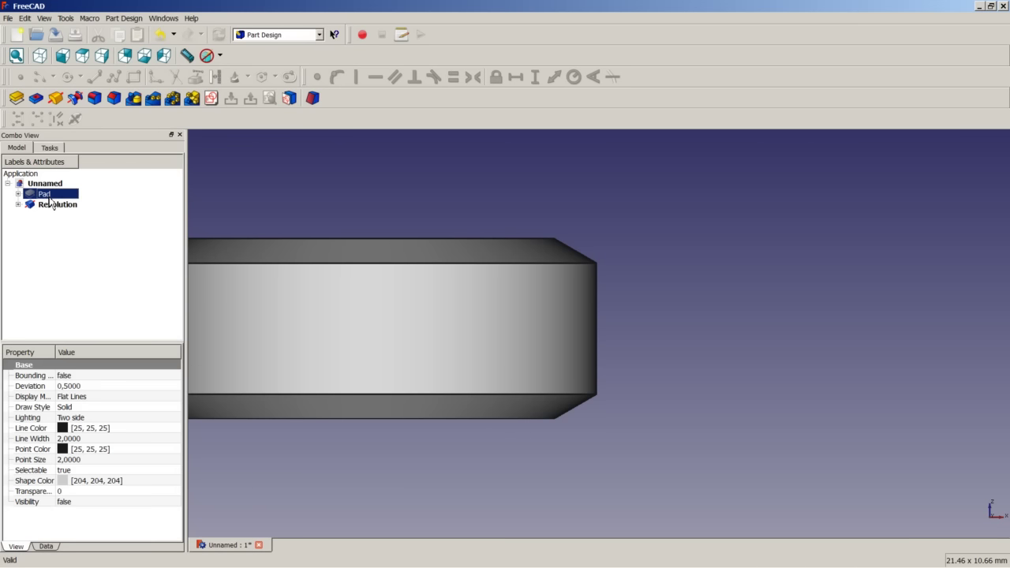
{"action": "right_click", "coordinate": [49, 200]}
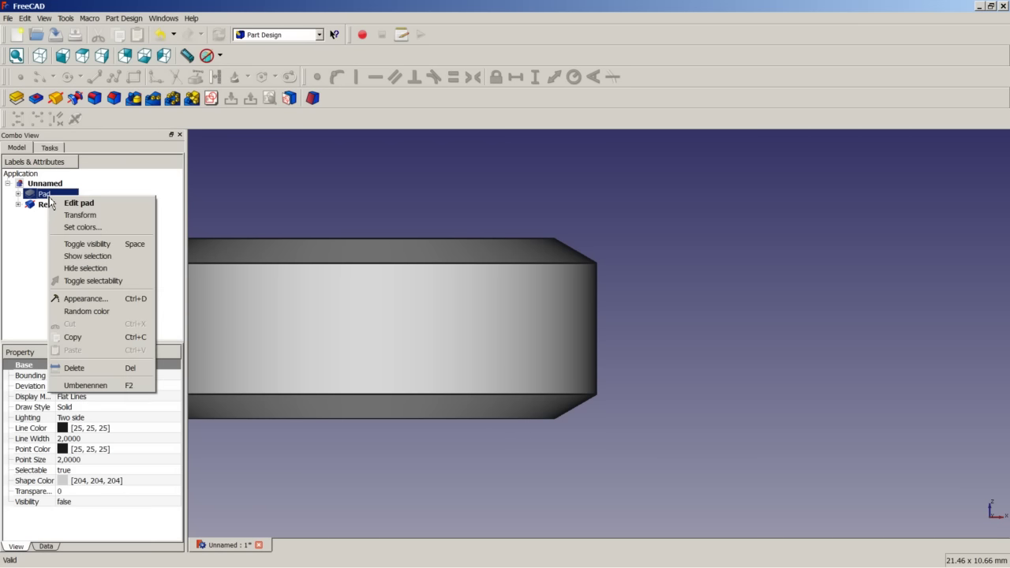
{"action": "left_click", "coordinate": [88, 245]}
{"action": "left_click", "coordinate": [300, 198]}
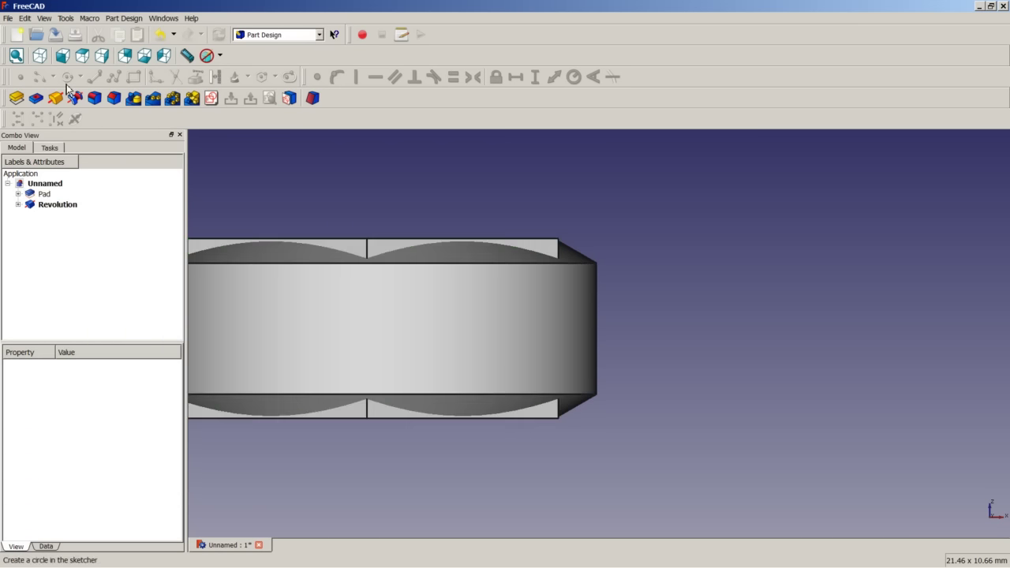
{"action": "left_click", "coordinate": [39, 61]}
{"action": "right_click", "coordinate": [217, 410]}
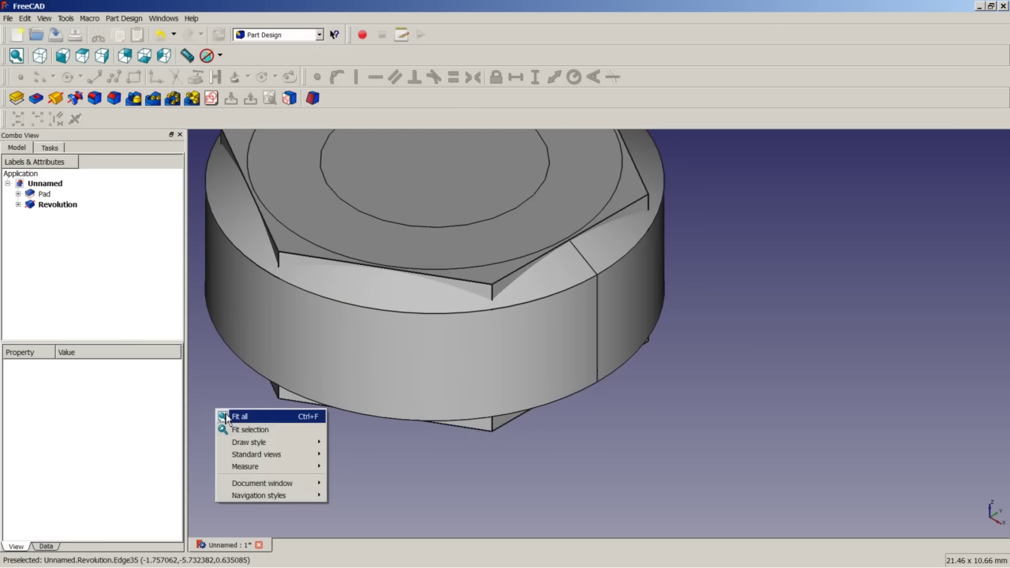
{"action": "left_click", "coordinate": [237, 416]}
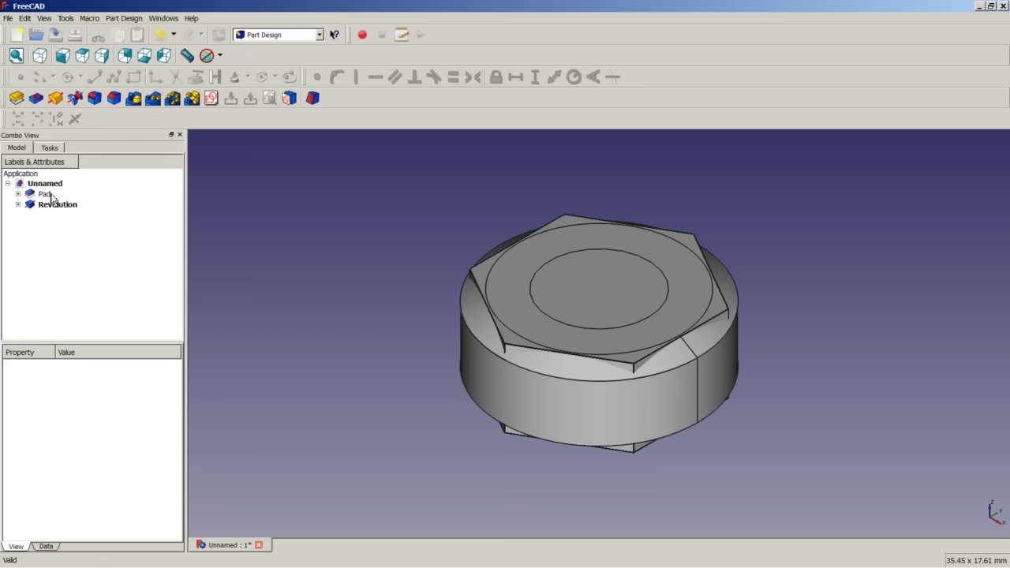
Step: Switch to the Part workbench and create the boolean intersection of the Pad and the Revolution to form the nut
{"action": "left_click", "coordinate": [260, 35]}
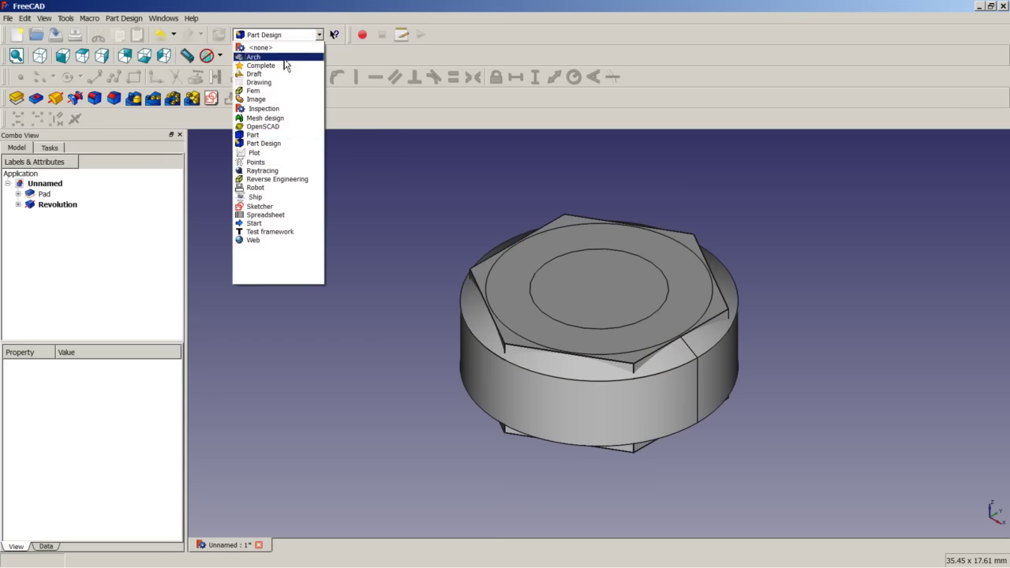
{"action": "left_click", "coordinate": [283, 136]}
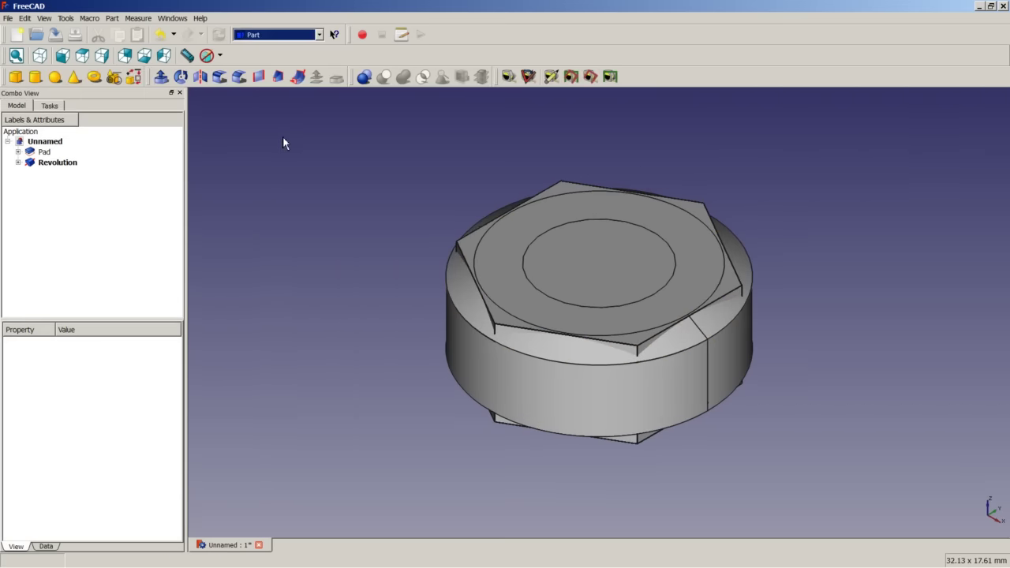
{"action": "left_click", "coordinate": [46, 152]}
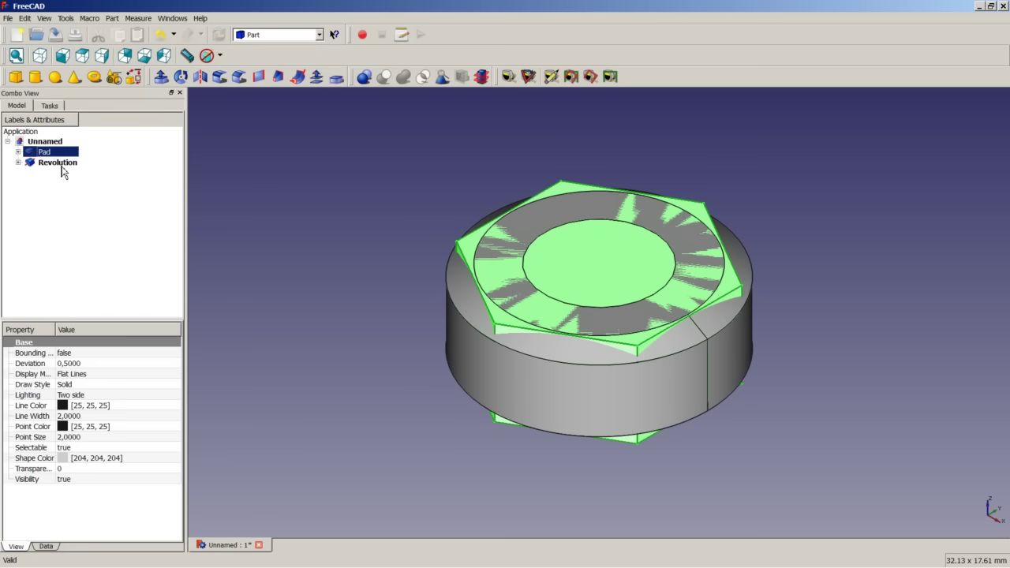
{"action": "left_click", "coordinate": [59, 163], "text": "ctrl"}
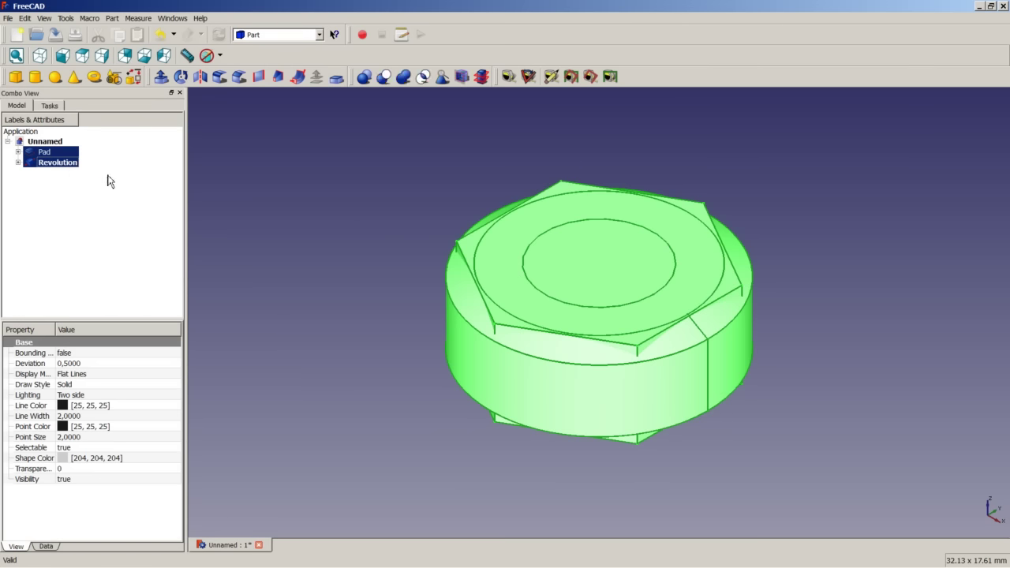
{"action": "left_click", "coordinate": [423, 76]}
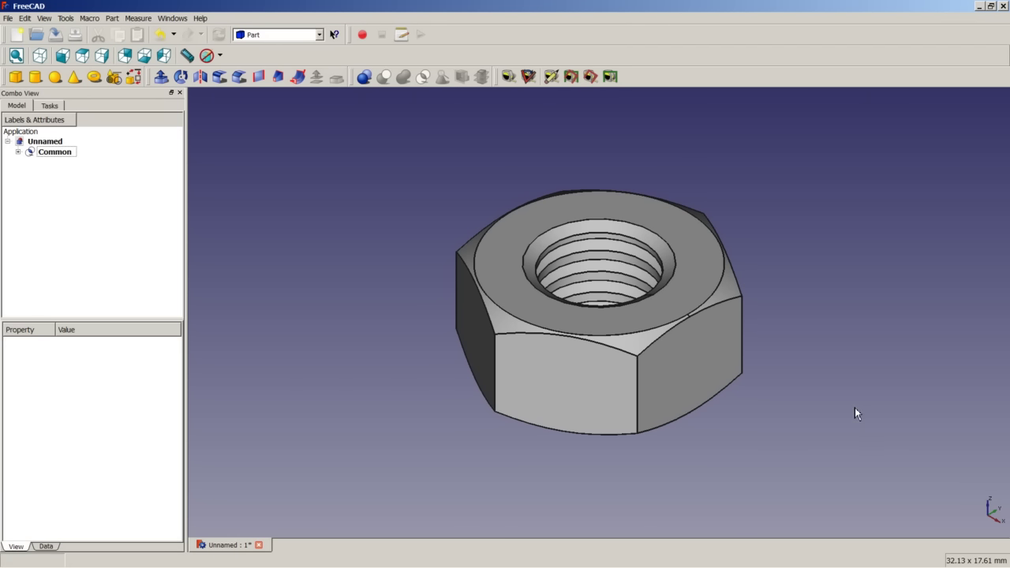
{"action": "left_click", "coordinate": [852, 447]}
Step: Close the nut document and discard its unsaved changes
{"action": "left_click", "coordinate": [258, 544]}
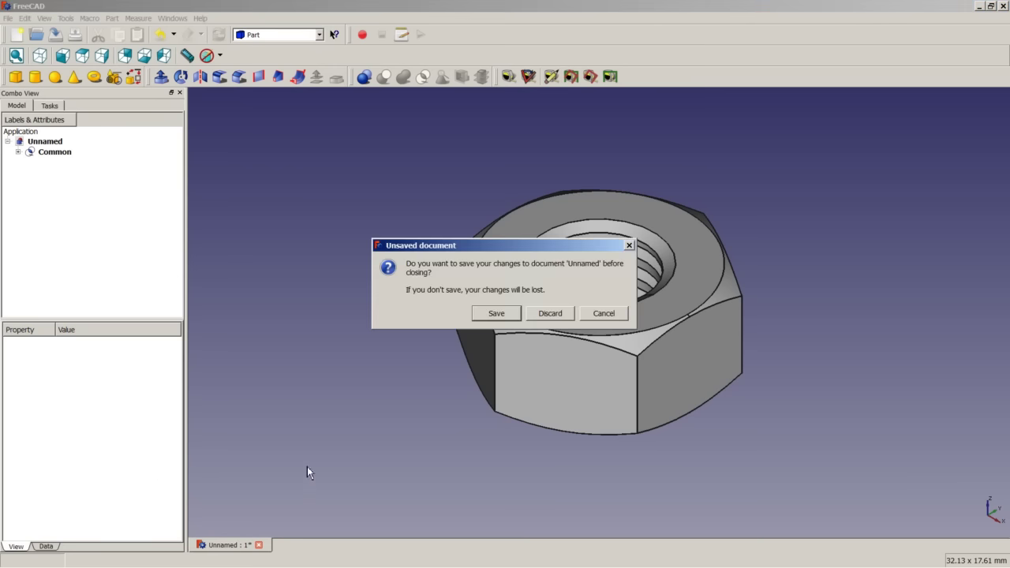
{"action": "left_click", "coordinate": [552, 314]}
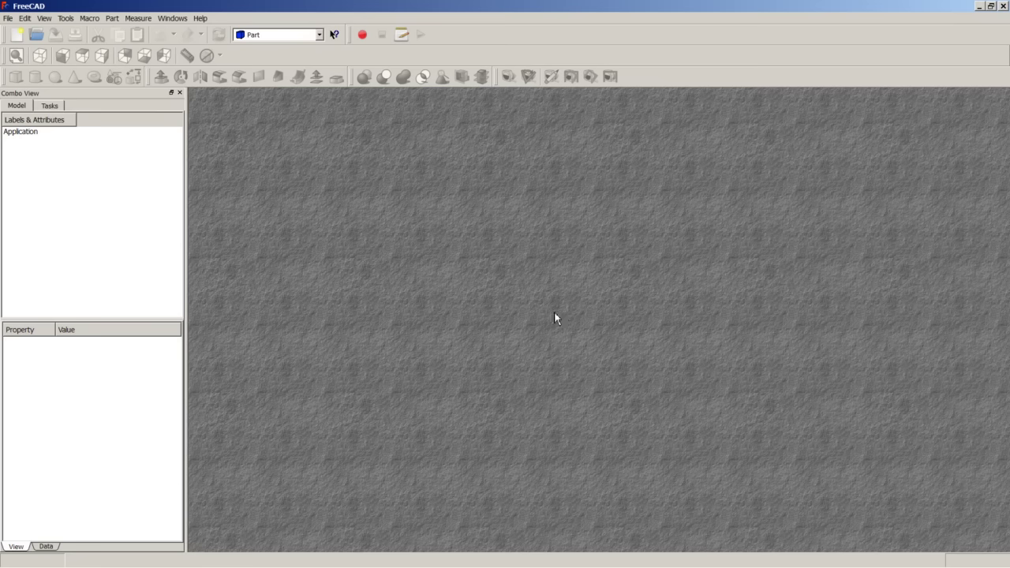
Step: Create a new document and switch to the Part Design workbench
{"action": "left_click", "coordinate": [16, 35]}
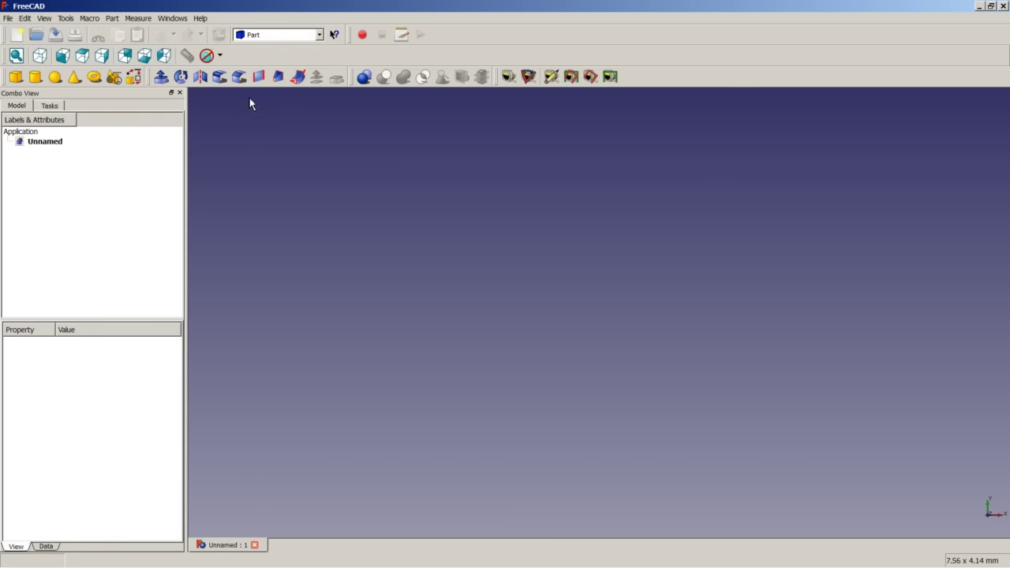
{"action": "left_click", "coordinate": [267, 37]}
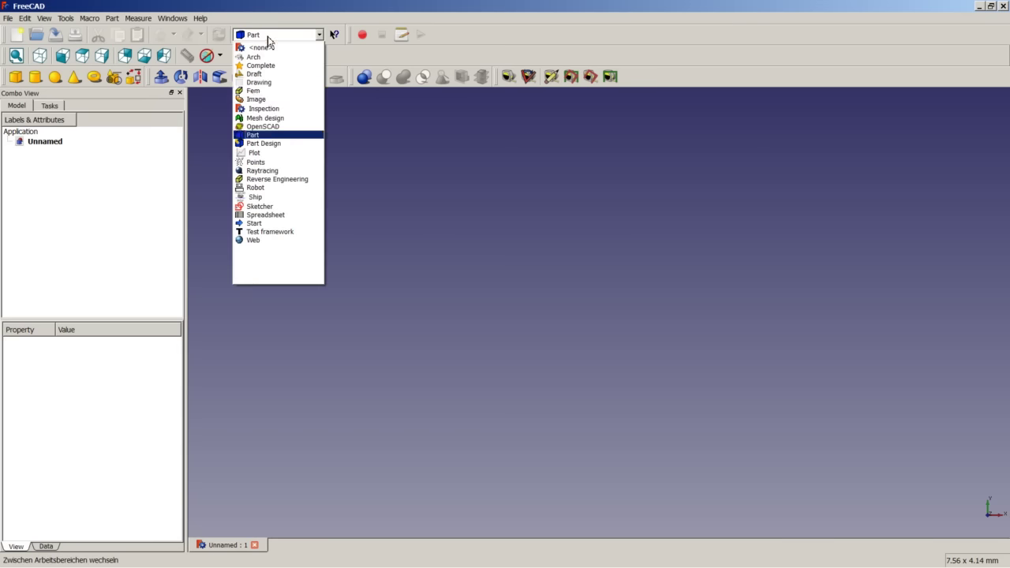
{"action": "left_click", "coordinate": [264, 141]}
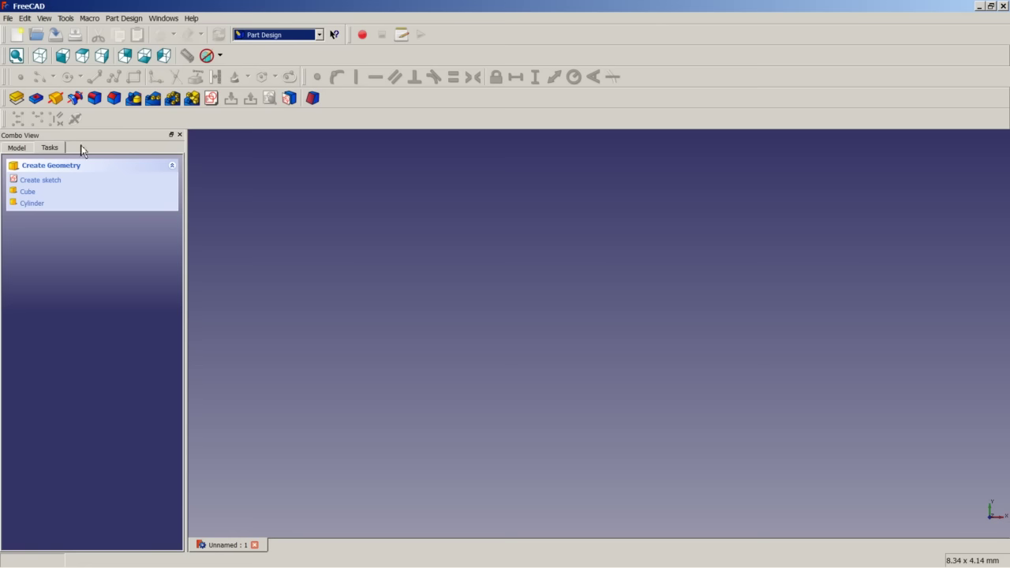
Step: Start a new sketch on the XZ-Plane with no offset
{"action": "left_click", "coordinate": [22, 148]}
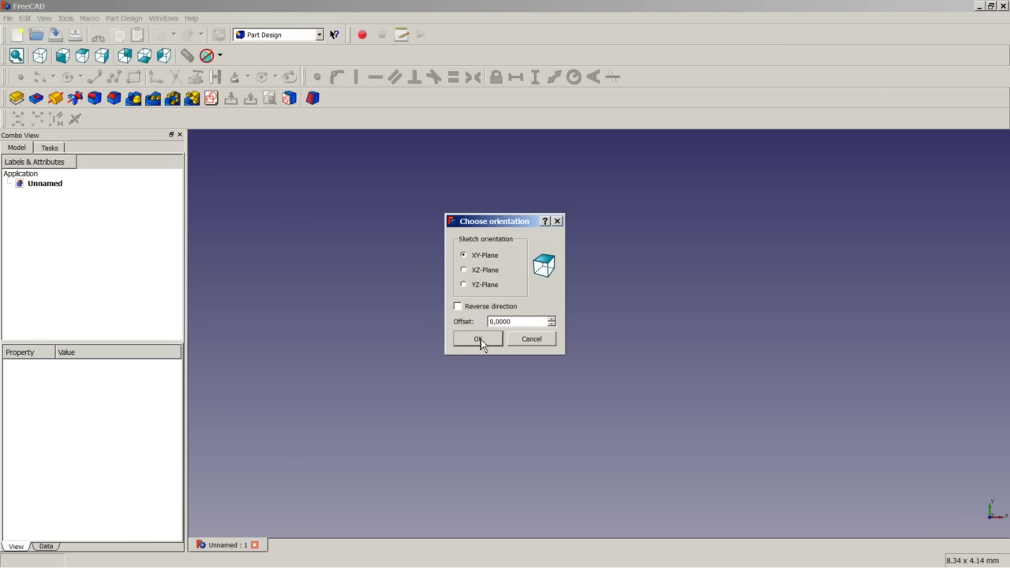
{"action": "left_click", "coordinate": [482, 270]}
{"action": "left_click", "coordinate": [478, 339]}
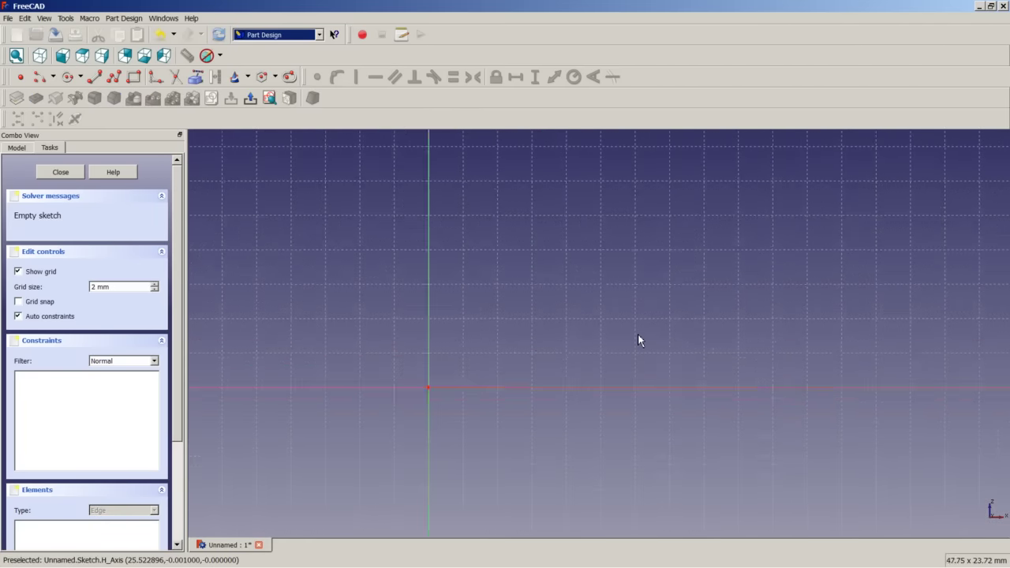
Step: Draw a closed chamfered-rectangle polyline about 5.4 mm wide and 5.3 mm high beside the vertical axis, base on the horizontal axis, and delete the redundant horizontal constraint
{"action": "scroll", "coordinate": [637, 341], "scroll_direction": "up", "scroll_amount": 2}
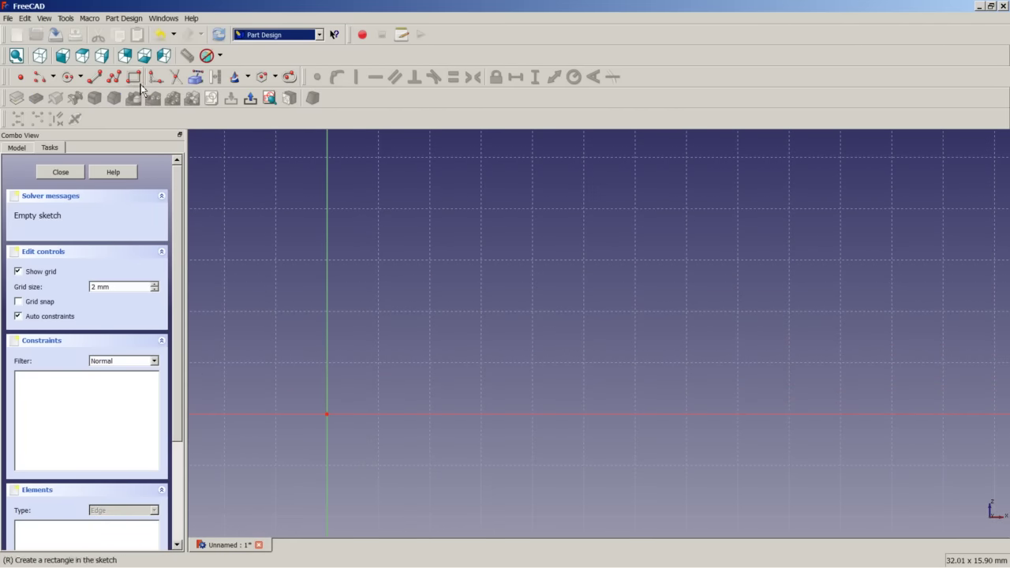
{"action": "left_click", "coordinate": [114, 77]}
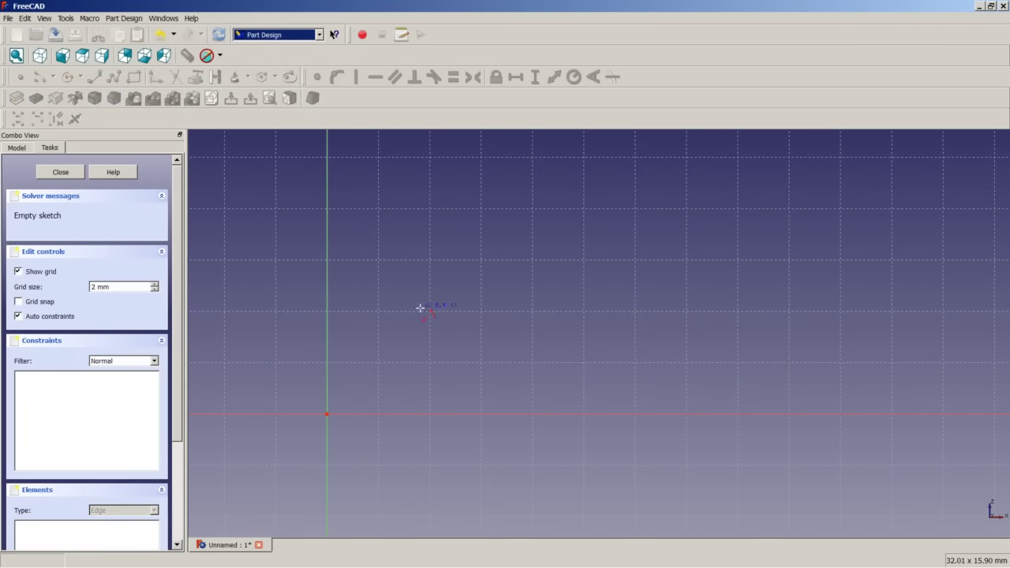
{"action": "left_click", "coordinate": [457, 413]}
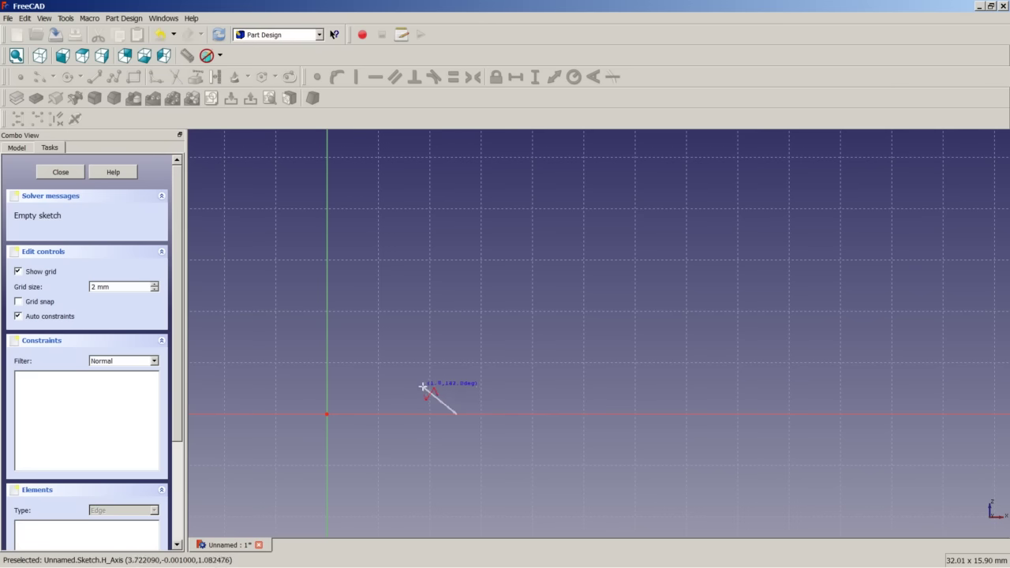
{"action": "left_click", "coordinate": [422, 387]}
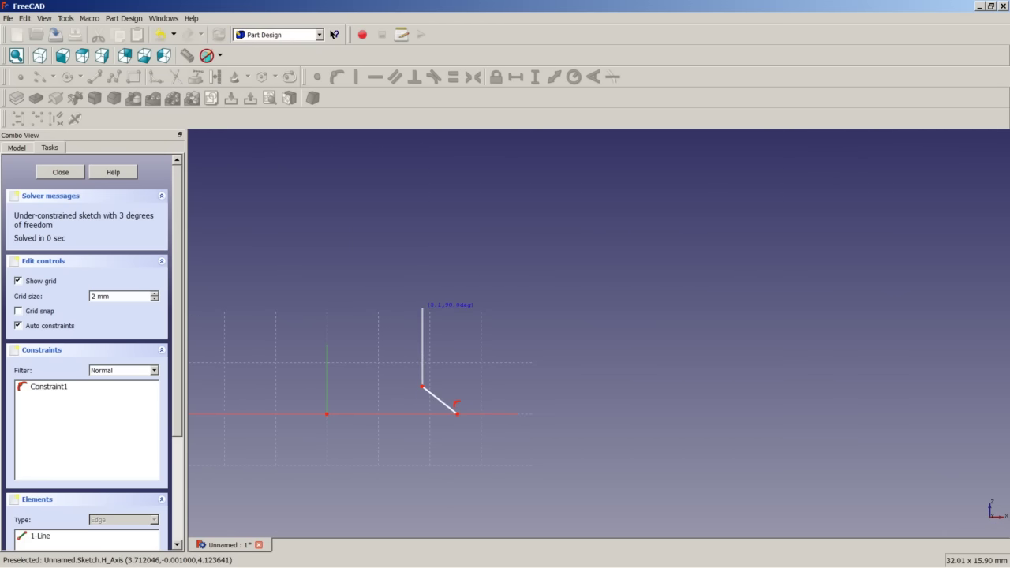
{"action": "left_click", "coordinate": [422, 308]}
{"action": "left_click", "coordinate": [456, 277]}
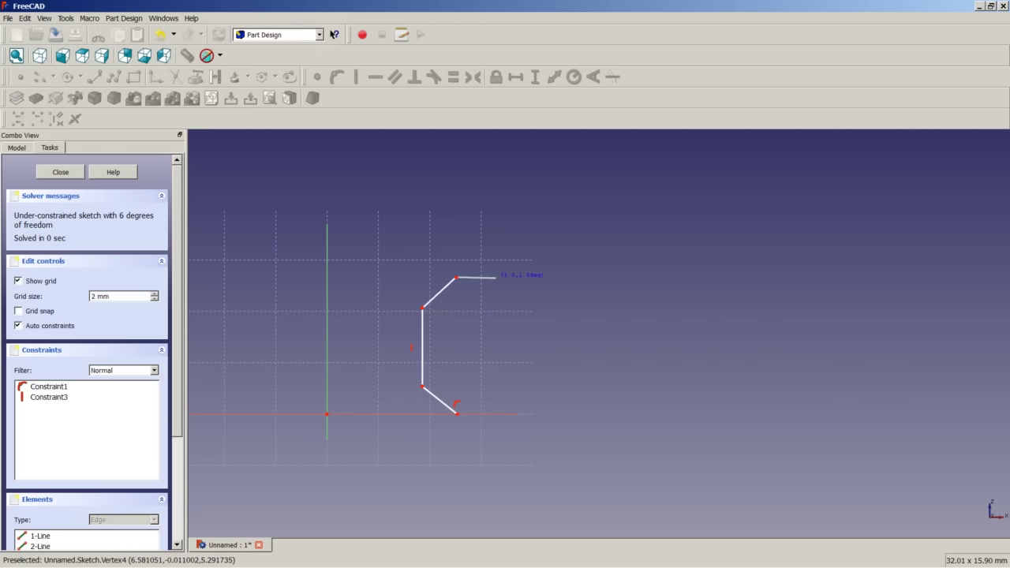
{"action": "left_click", "coordinate": [528, 277]}
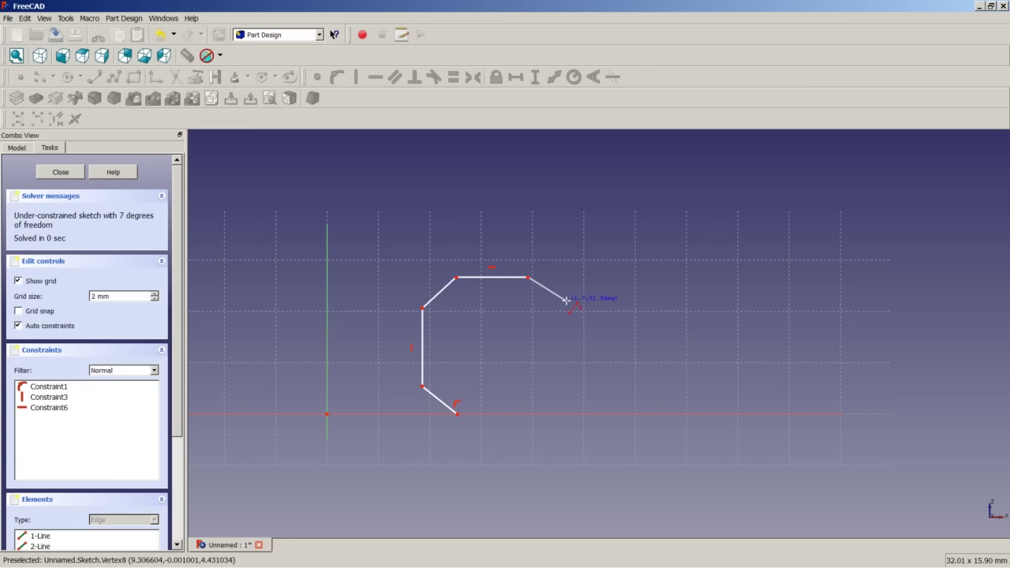
{"action": "left_click", "coordinate": [559, 304]}
{"action": "left_click", "coordinate": [559, 390]}
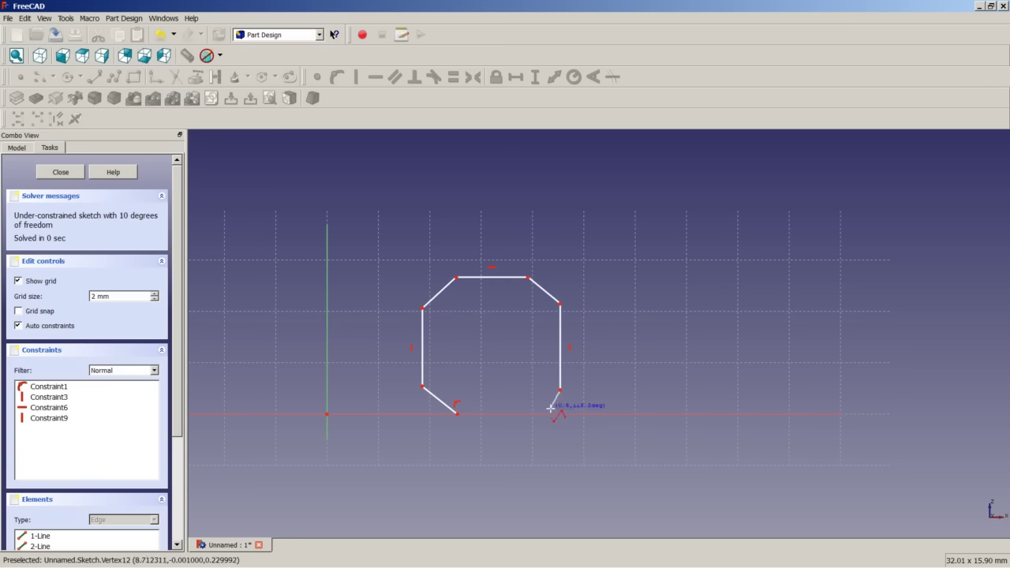
{"action": "left_click", "coordinate": [543, 413]}
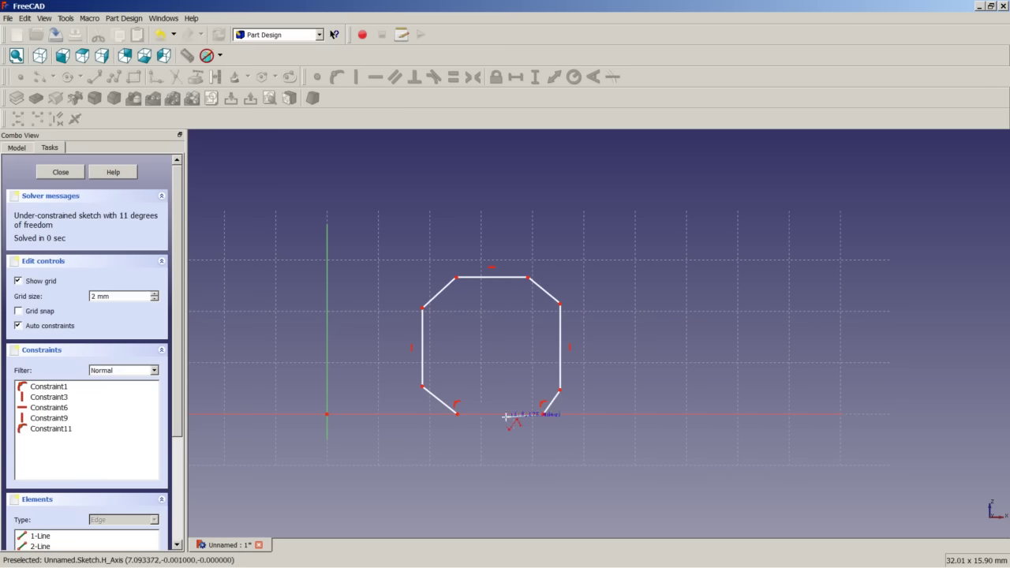
{"action": "left_click", "coordinate": [457, 413]}
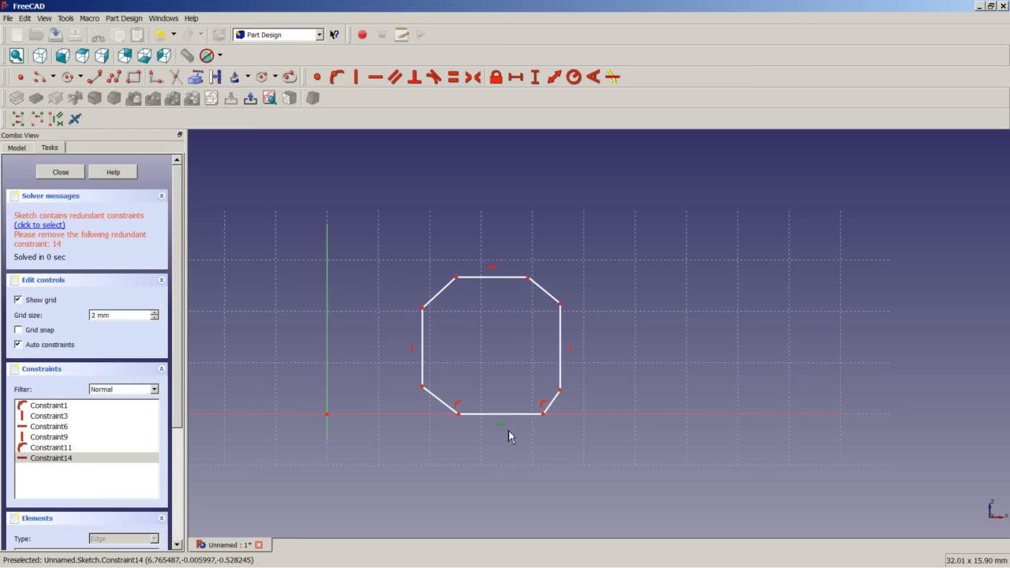
{"action": "right_click", "coordinate": [139, 459]}
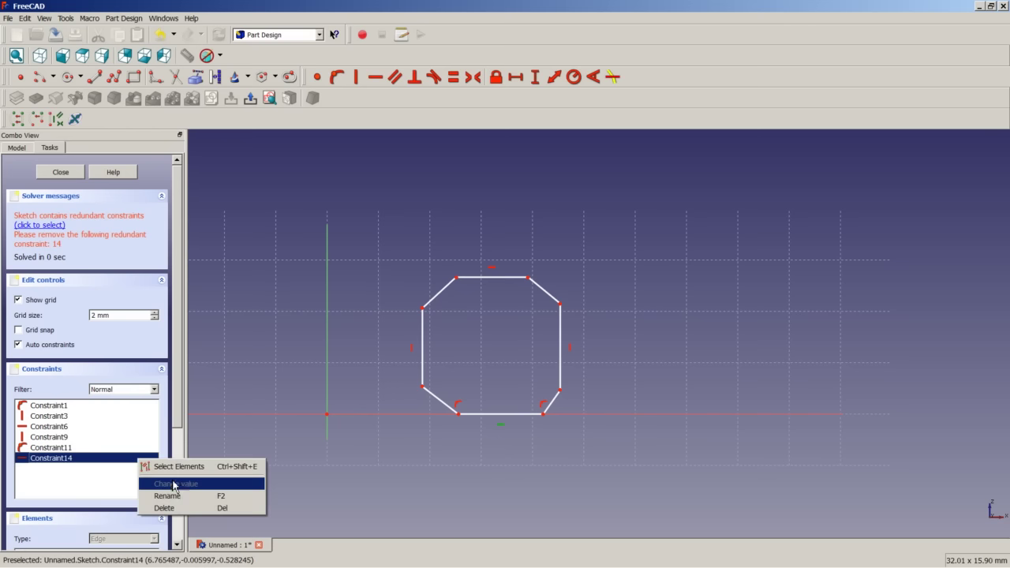
{"action": "left_click", "coordinate": [183, 509]}
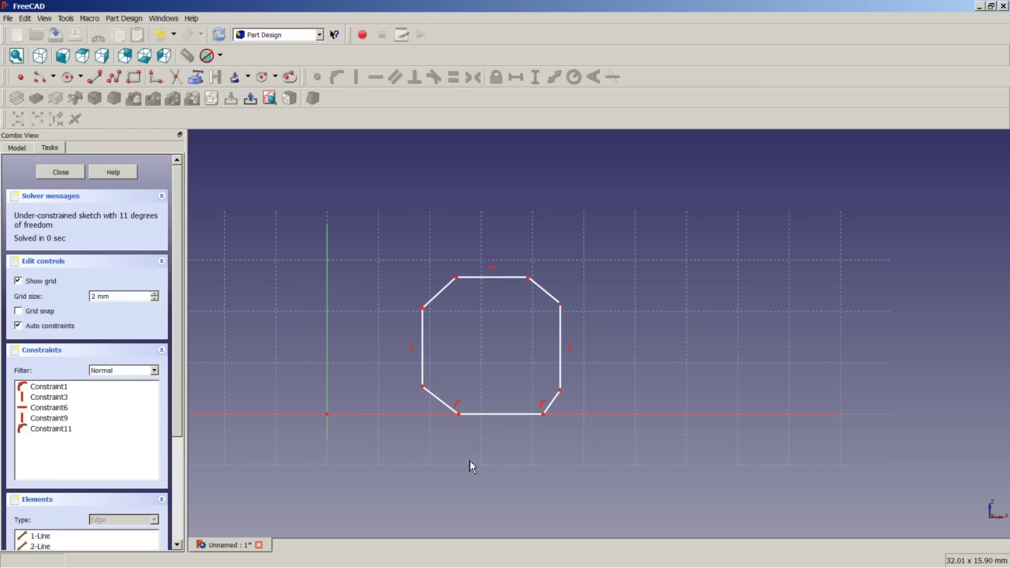
Step: Make the two left slanted edges equal in length and the two right slanted edges equal in length
{"action": "left_click", "coordinate": [448, 286]}
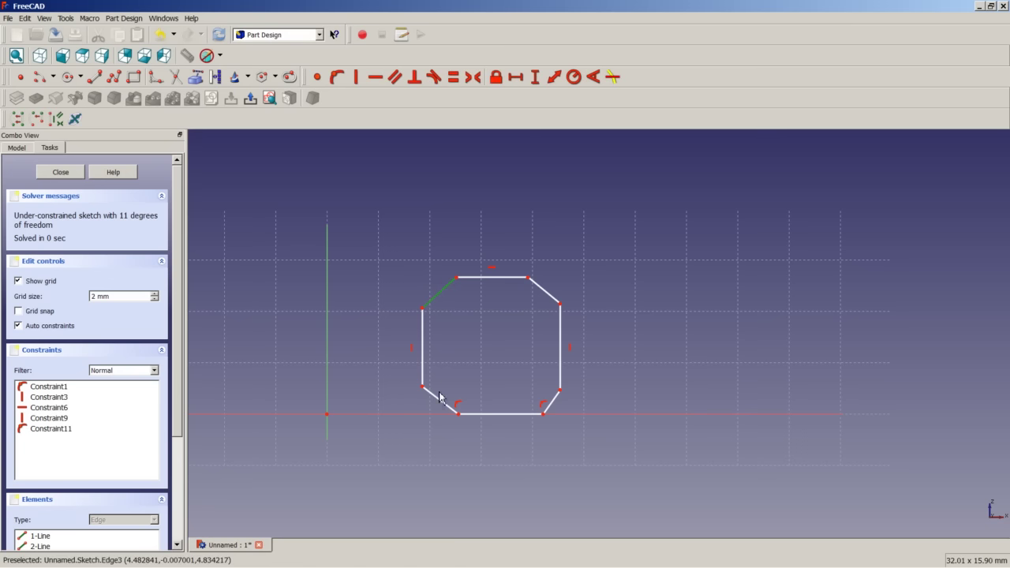
{"action": "left_click", "coordinate": [442, 407]}
{"action": "left_click", "coordinate": [453, 76]}
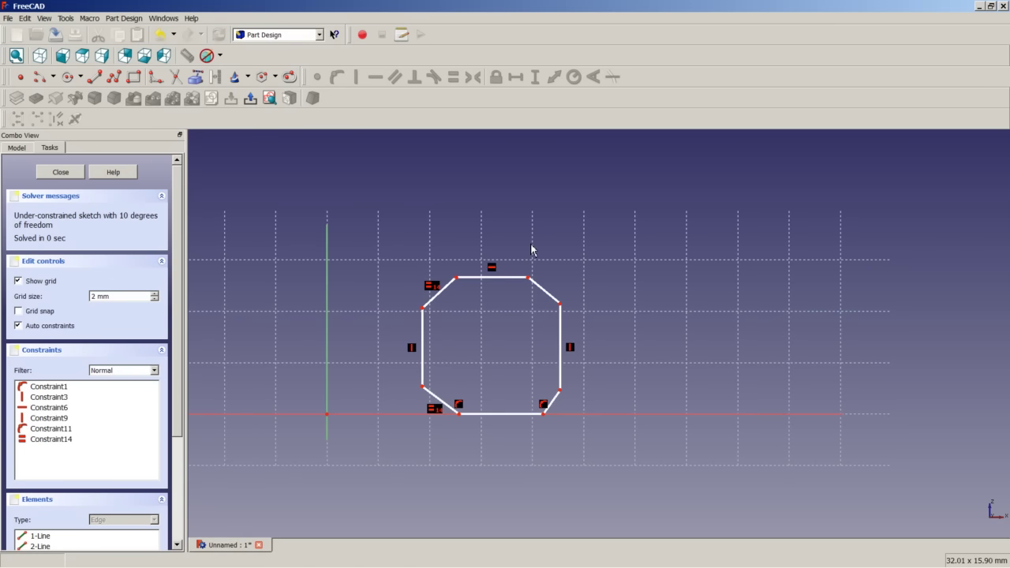
{"action": "left_click", "coordinate": [544, 297]}
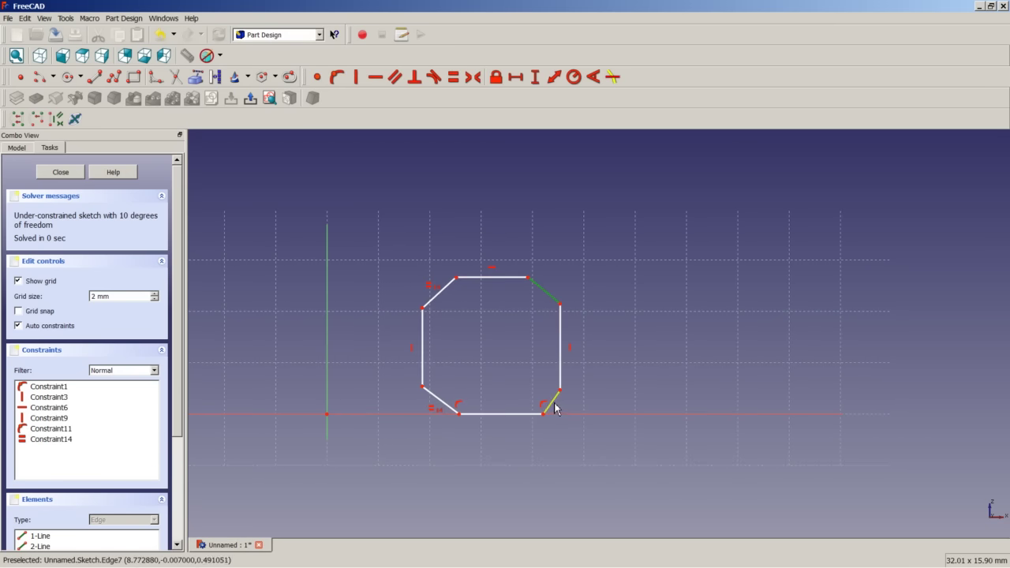
{"action": "left_click", "coordinate": [552, 402]}
{"action": "left_click", "coordinate": [453, 76]}
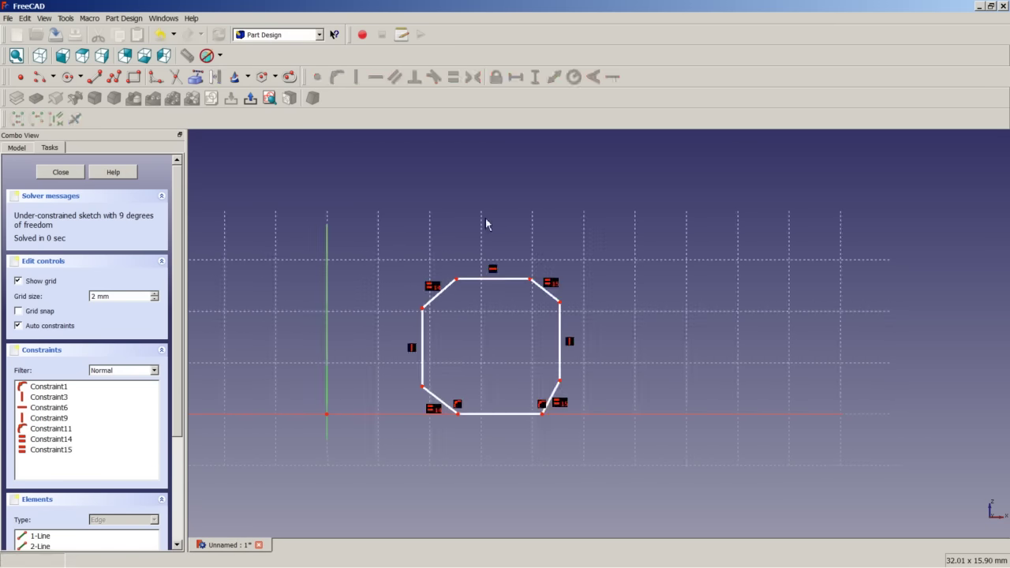
Step: Constrain the angle between the upper-left slanted edge and the profile's top edge to 150°
{"action": "left_click", "coordinate": [444, 294]}
{"action": "left_click", "coordinate": [471, 279]}
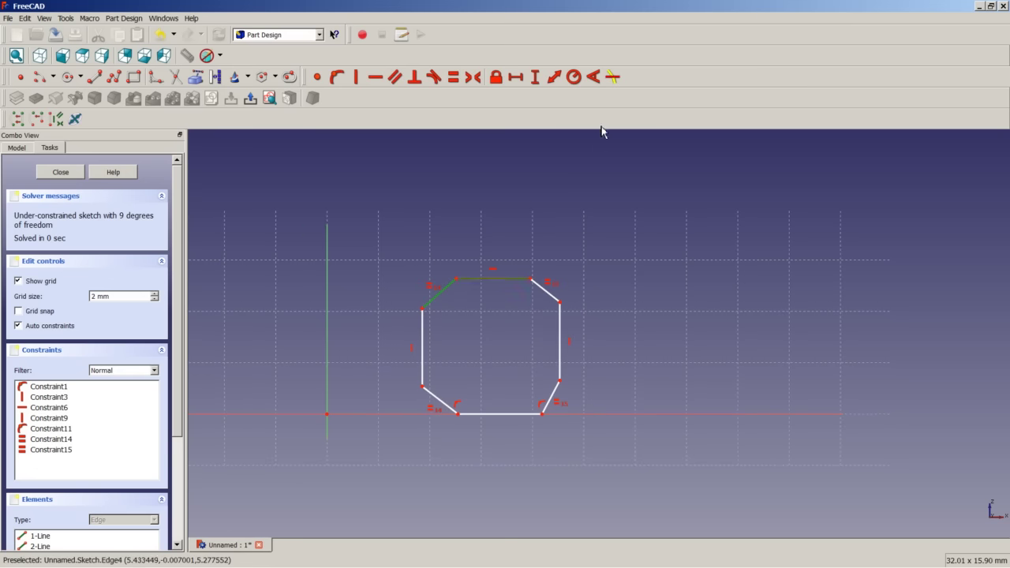
{"action": "left_click", "coordinate": [594, 78]}
{"action": "type", "text": "150"}
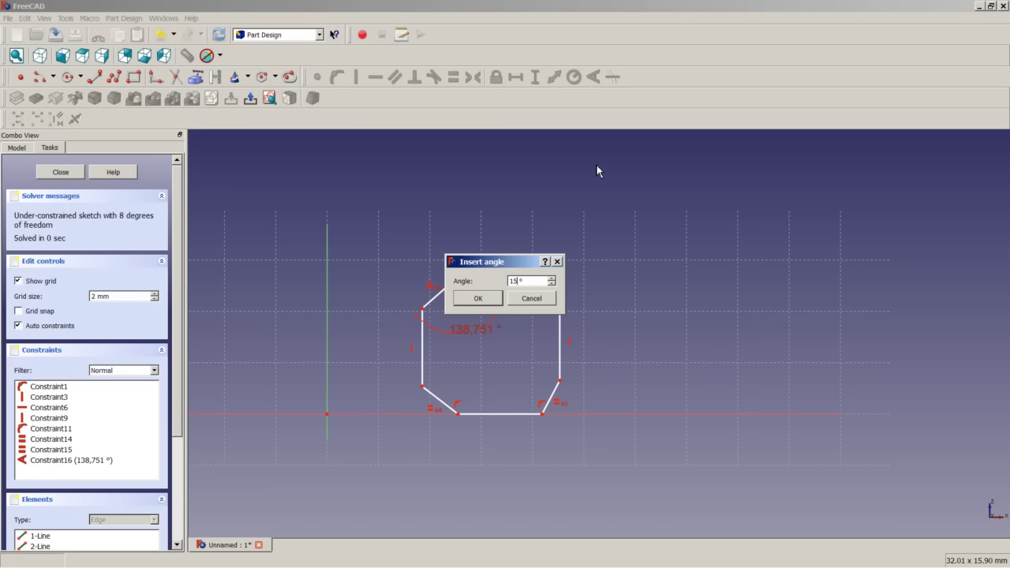
{"action": "key", "text": "Return"}
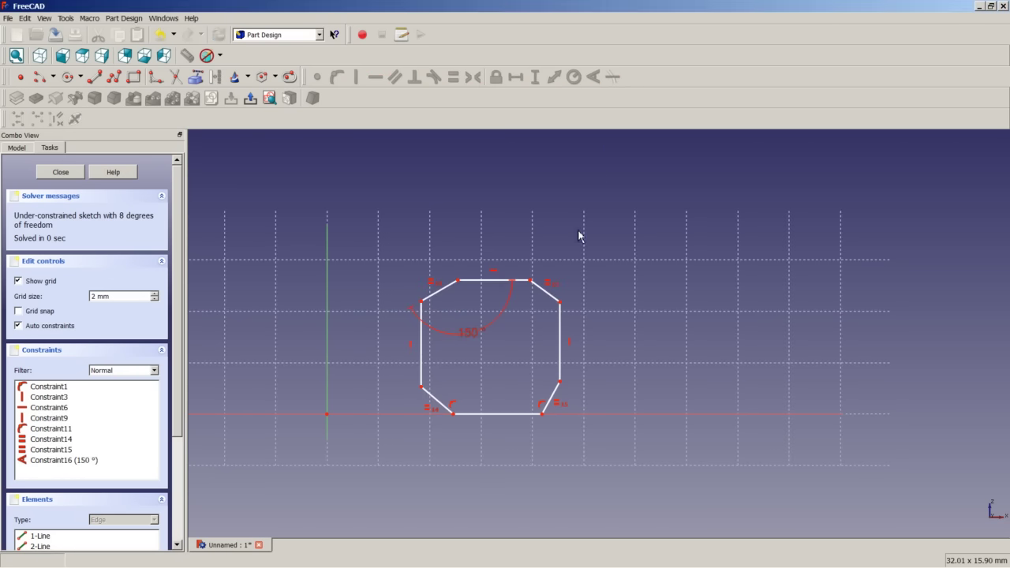
Step: Constrain the angle between the upper-right slanted edge and the profile's top edge to 150°
{"action": "left_click", "coordinate": [542, 289]}
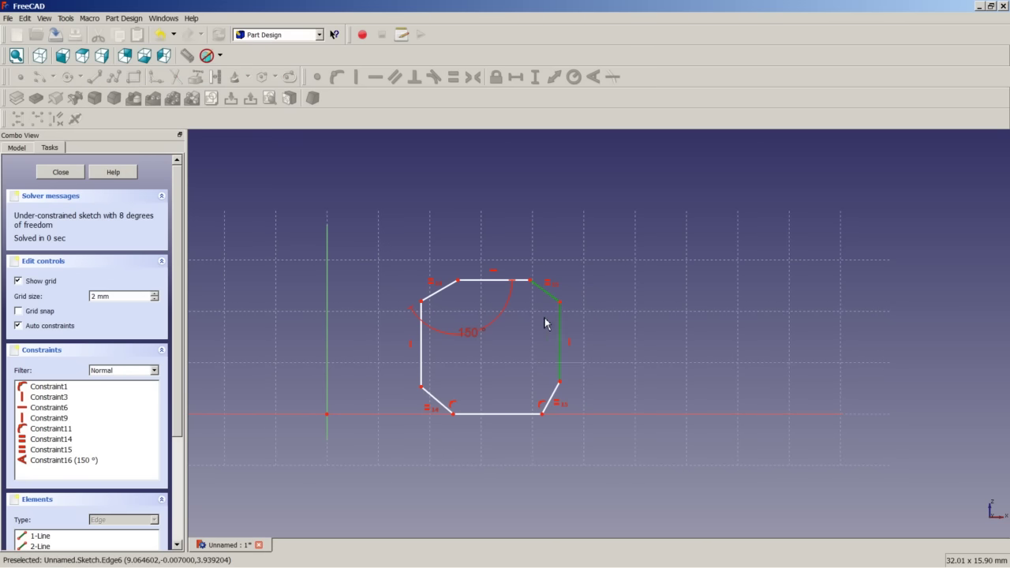
{"action": "left_click", "coordinate": [520, 281]}
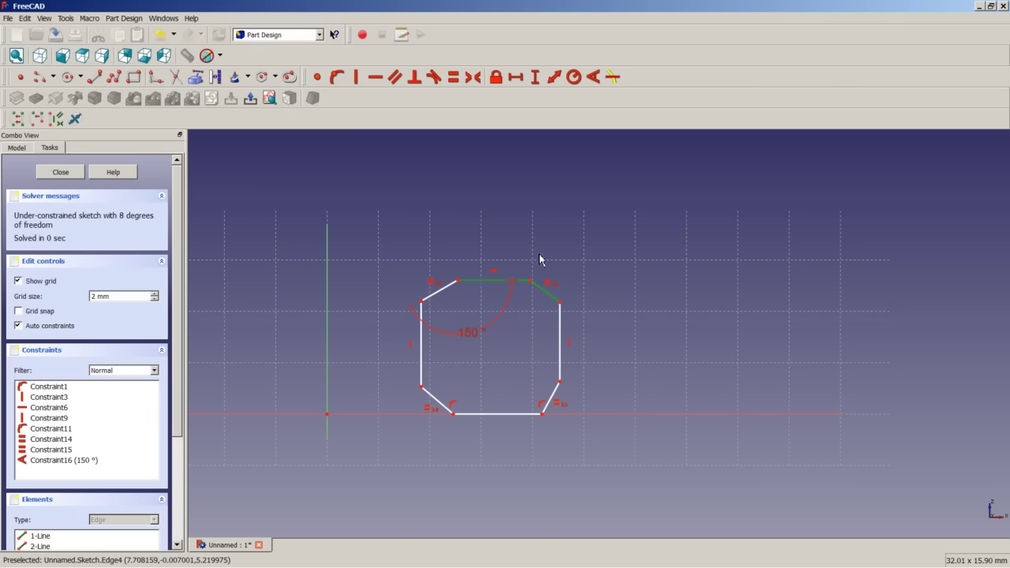
{"action": "left_click", "coordinate": [593, 76]}
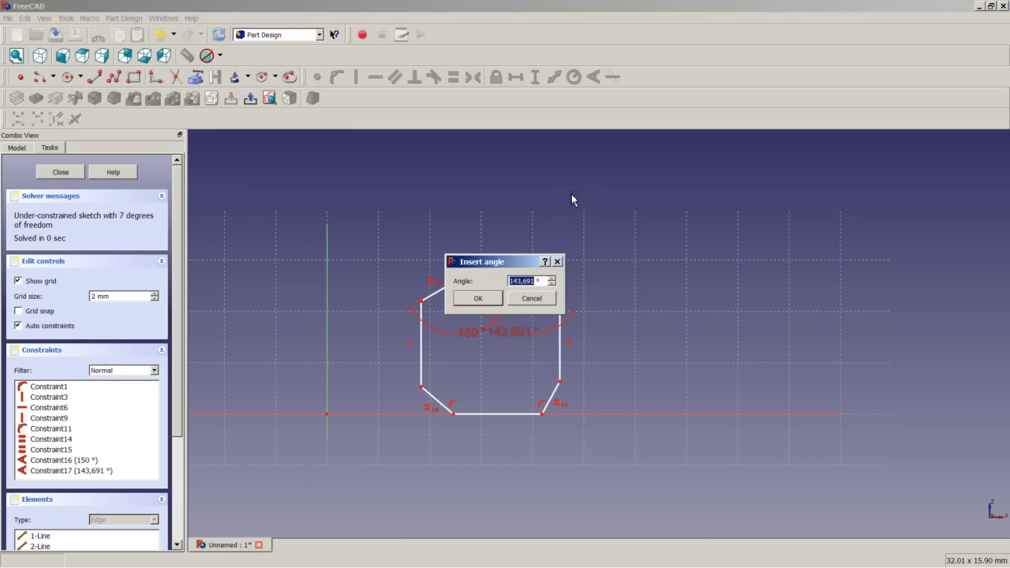
{"action": "type", "text": "150"}
{"action": "key", "text": "Return"}
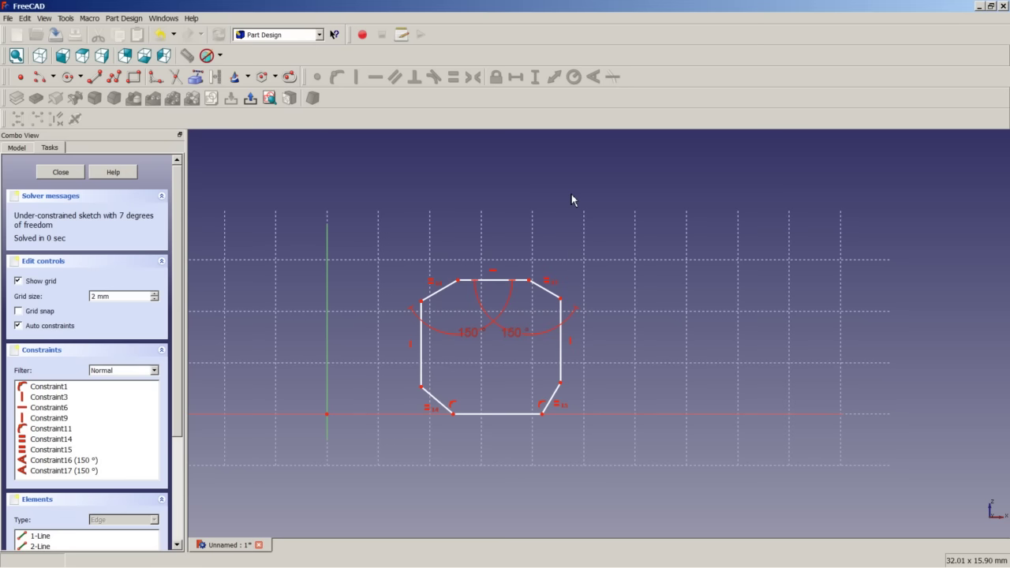
Step: Constrain the angle between the lower-left slanted edge and the profile's bottom edge to 150°
{"action": "left_click", "coordinate": [442, 406]}
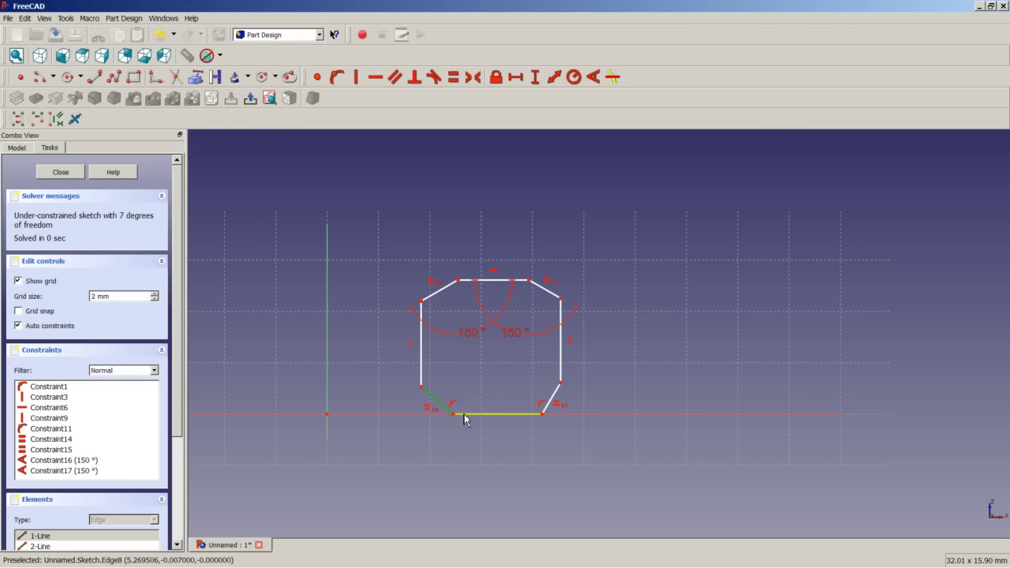
{"action": "left_click", "coordinate": [464, 417]}
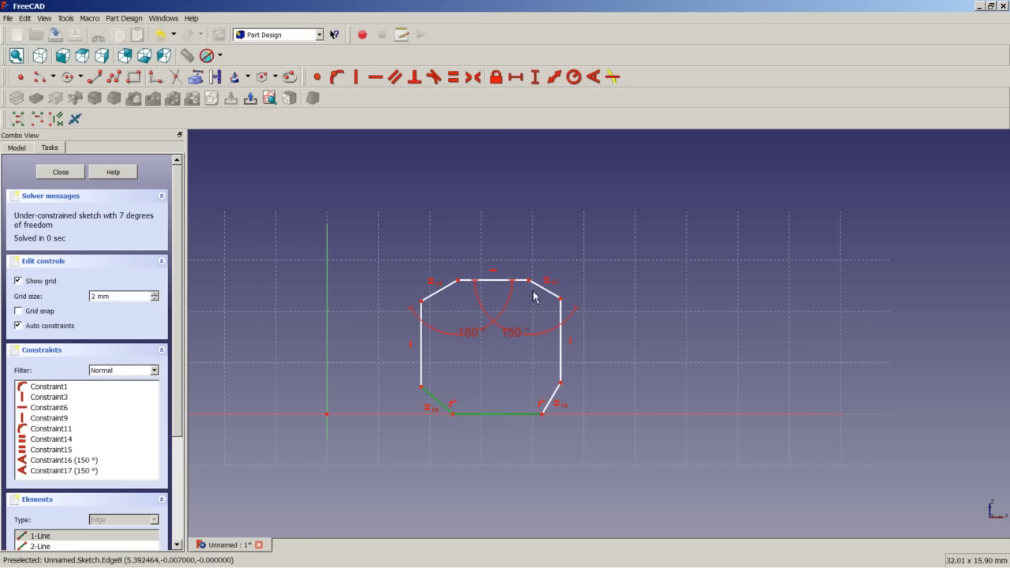
{"action": "left_click", "coordinate": [594, 76]}
{"action": "type", "text": "150"}
{"action": "key", "text": "Return"}
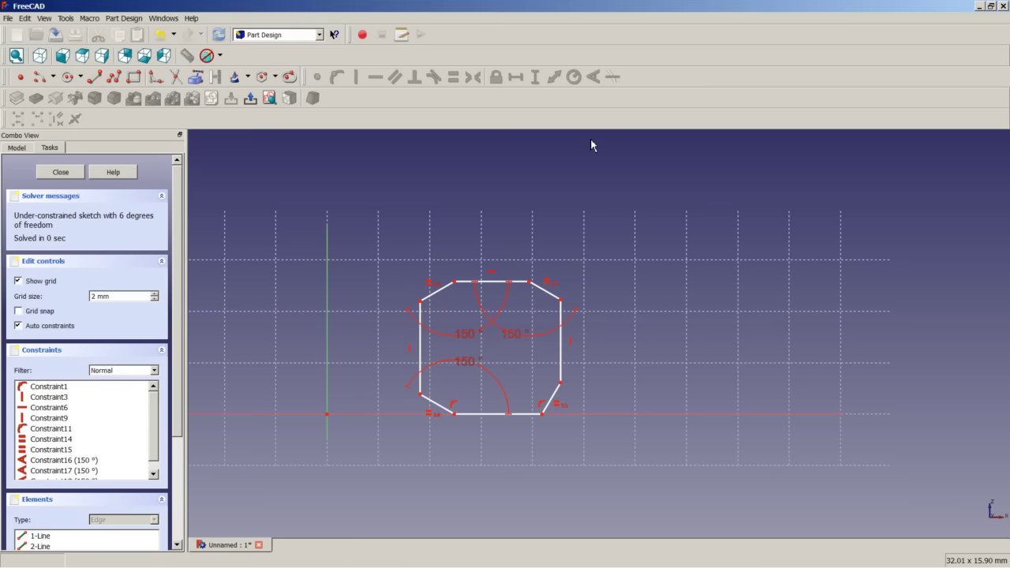
Step: Constrain the angle between the lower-right slanted edge and the profile's bottom edge to 150°
{"action": "left_click", "coordinate": [551, 398]}
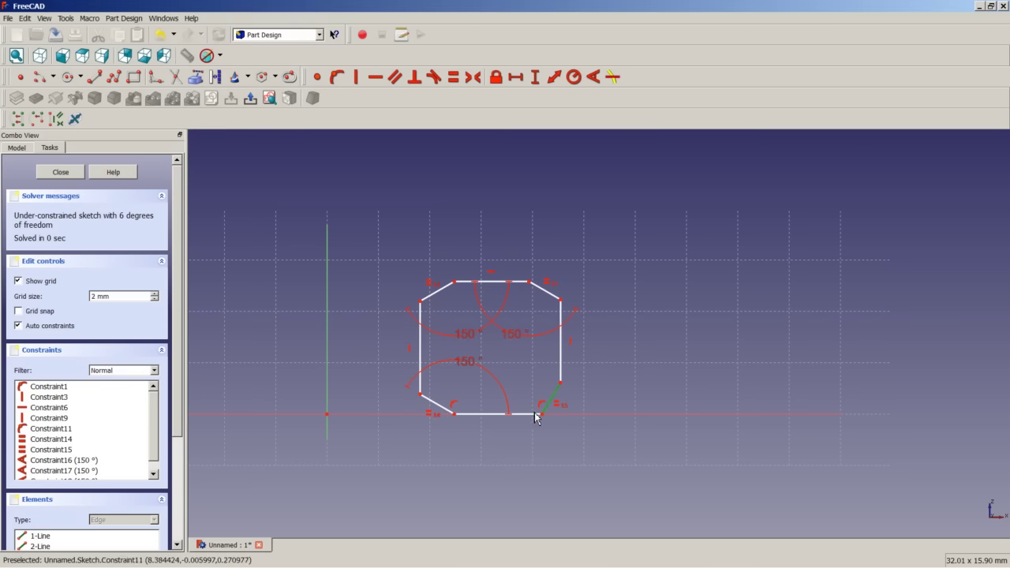
{"action": "left_click", "coordinate": [534, 414]}
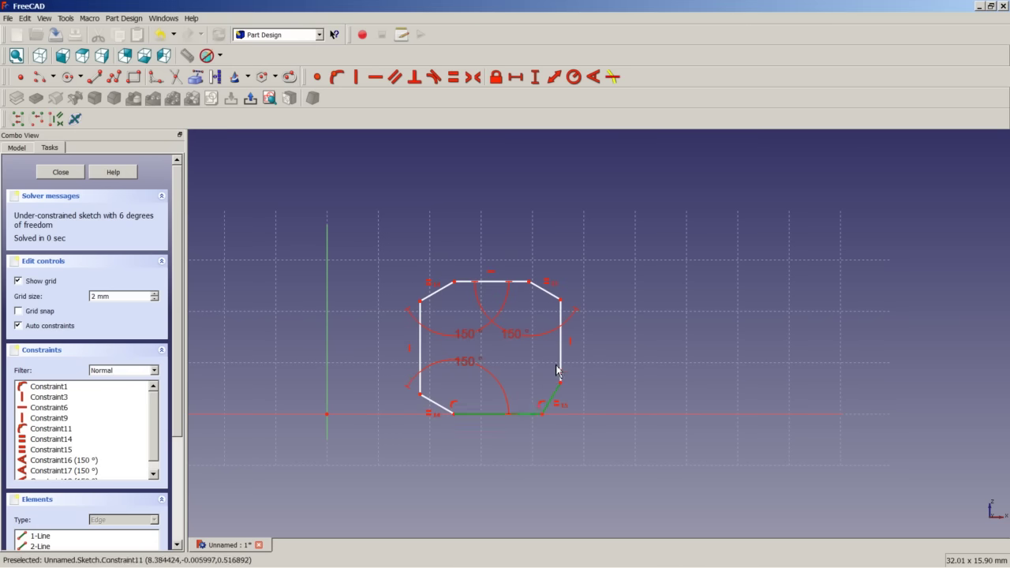
{"action": "left_click", "coordinate": [592, 76]}
{"action": "type", "text": "150"}
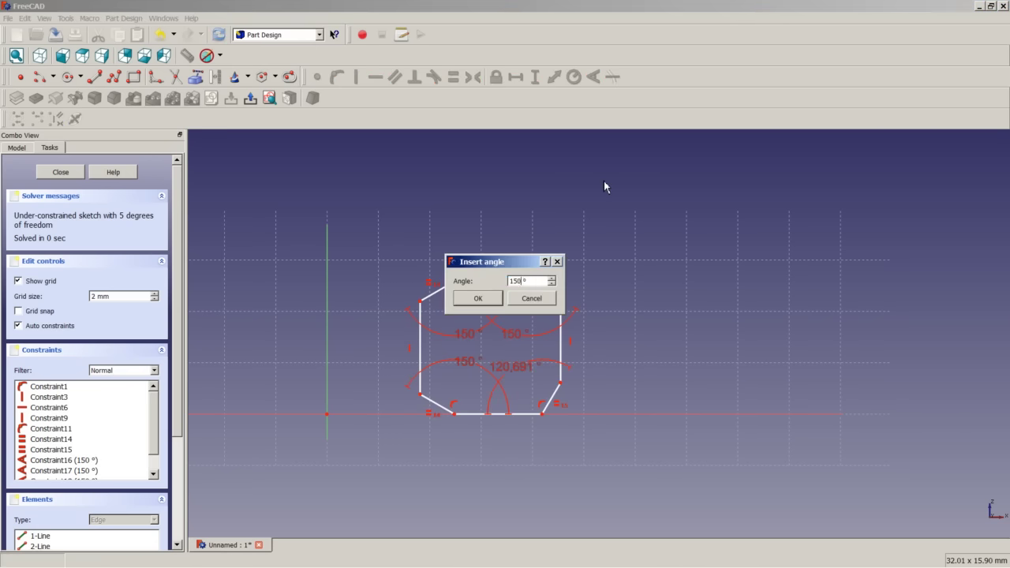
{"action": "key", "text": "Return"}
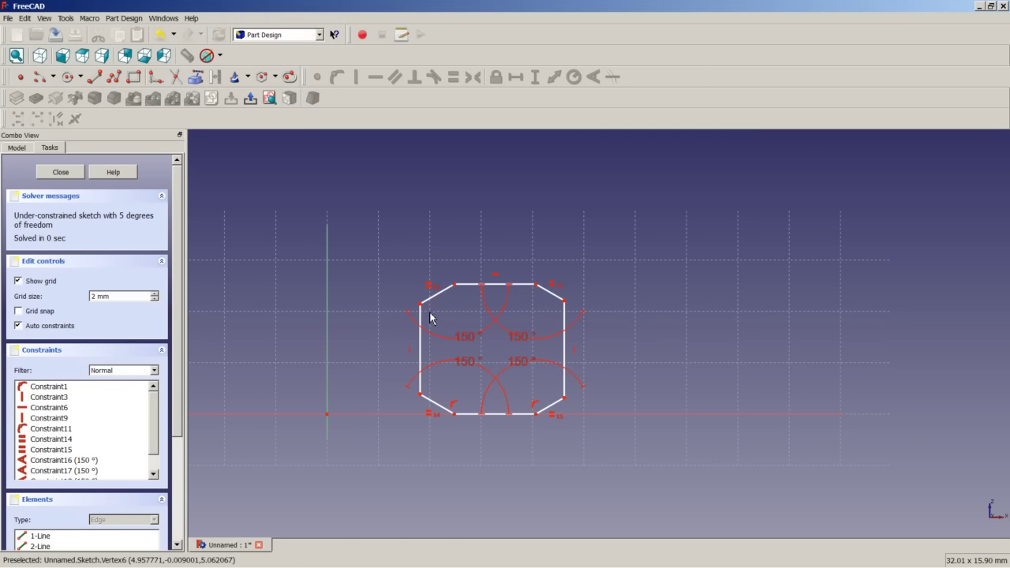
{"action": "scroll", "coordinate": [458, 330], "scroll_direction": "up", "scroll_amount": 1}
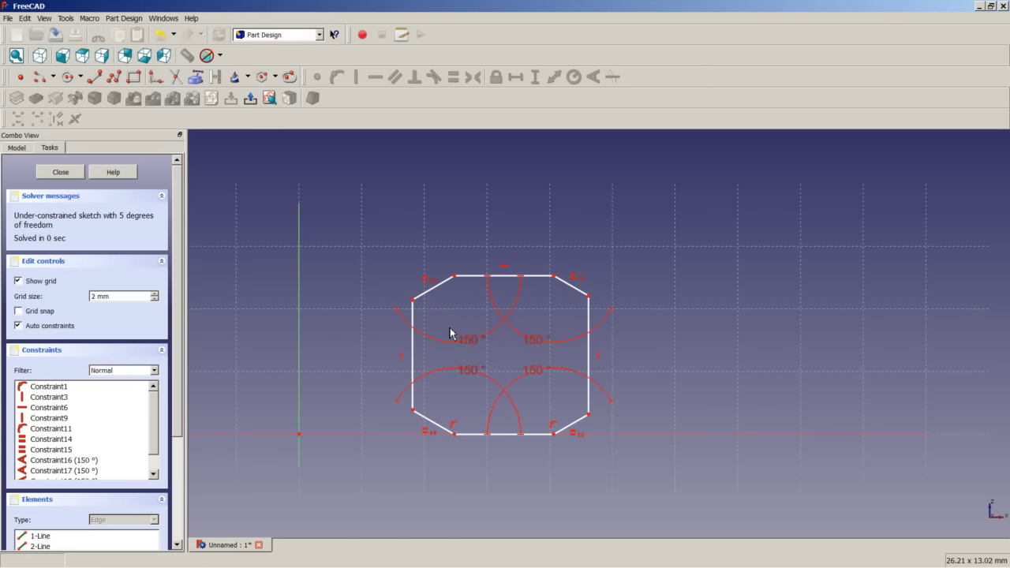
Step: Constrain the horizontal distance from the origin to the left edge's upper endpoint to 2.5 mm
{"action": "left_click", "coordinate": [413, 301]}
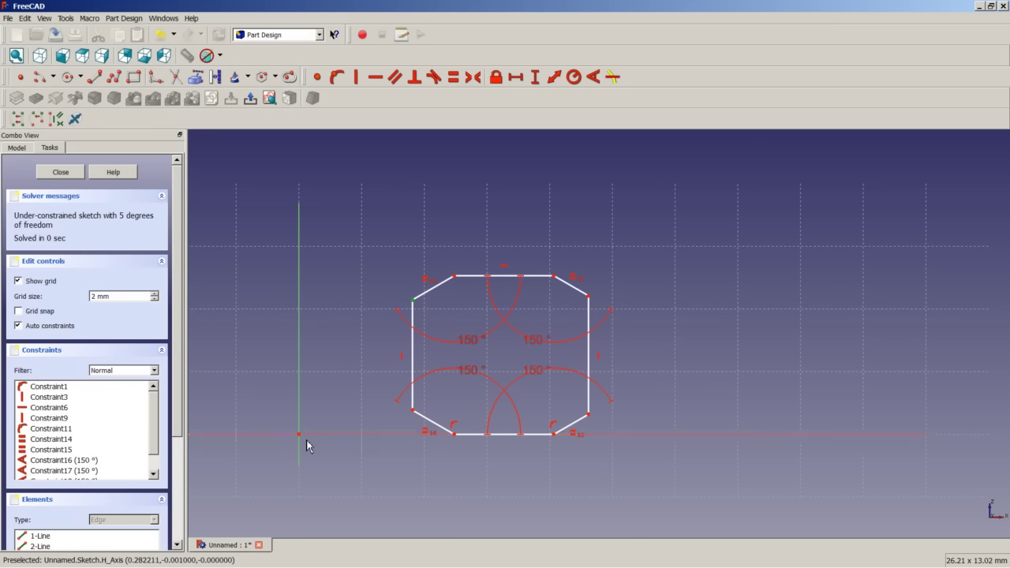
{"action": "left_click", "coordinate": [515, 77]}
{"action": "type", "text": "2,5 mm"}
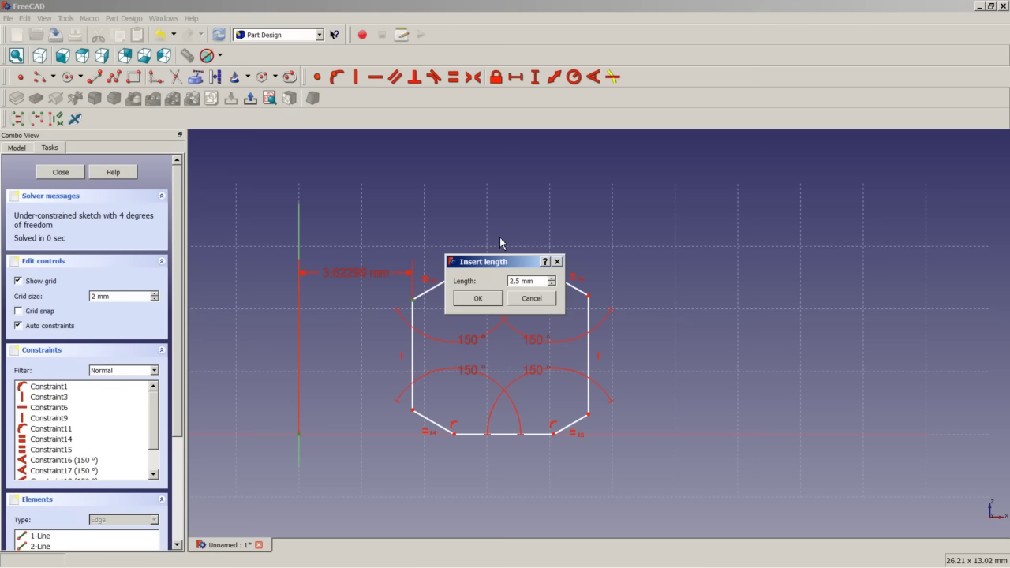
{"action": "key", "text": "Return"}
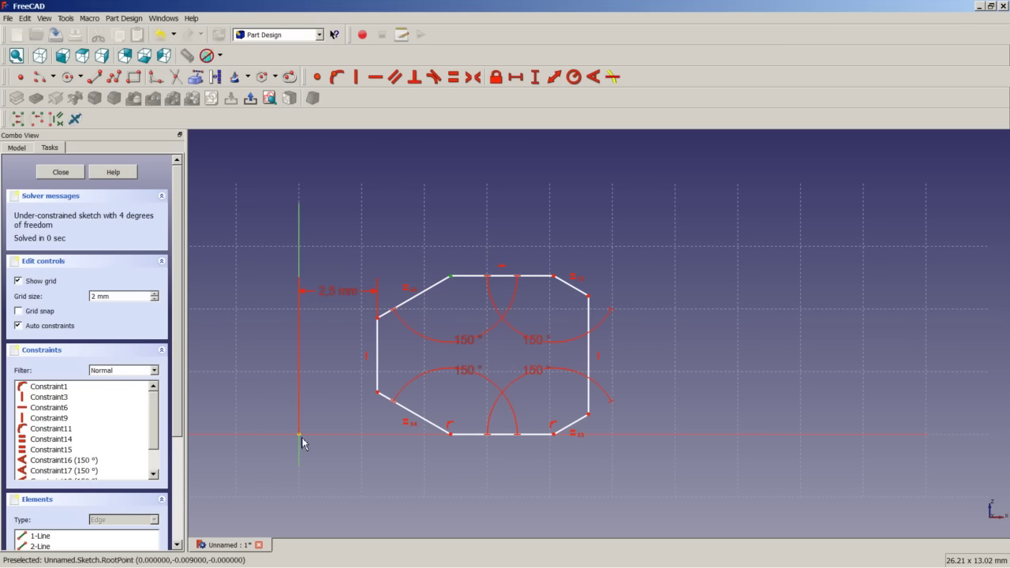
Step: Constrain the horizontal distance from the origin to the top edge's left endpoint to 3 mm
{"action": "left_click", "coordinate": [515, 78]}
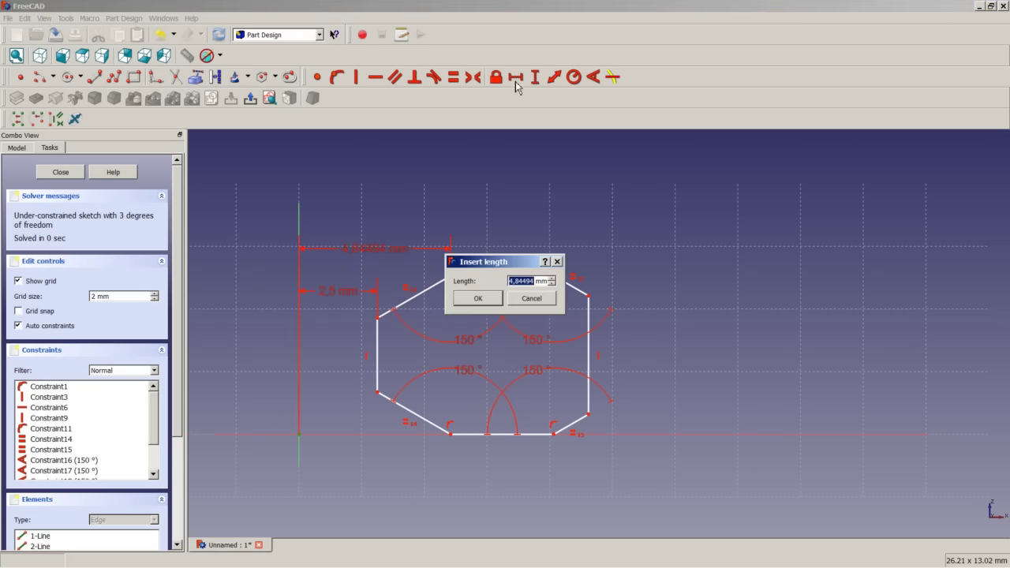
{"action": "type", "text": "3"}
{"action": "key", "text": "Return"}
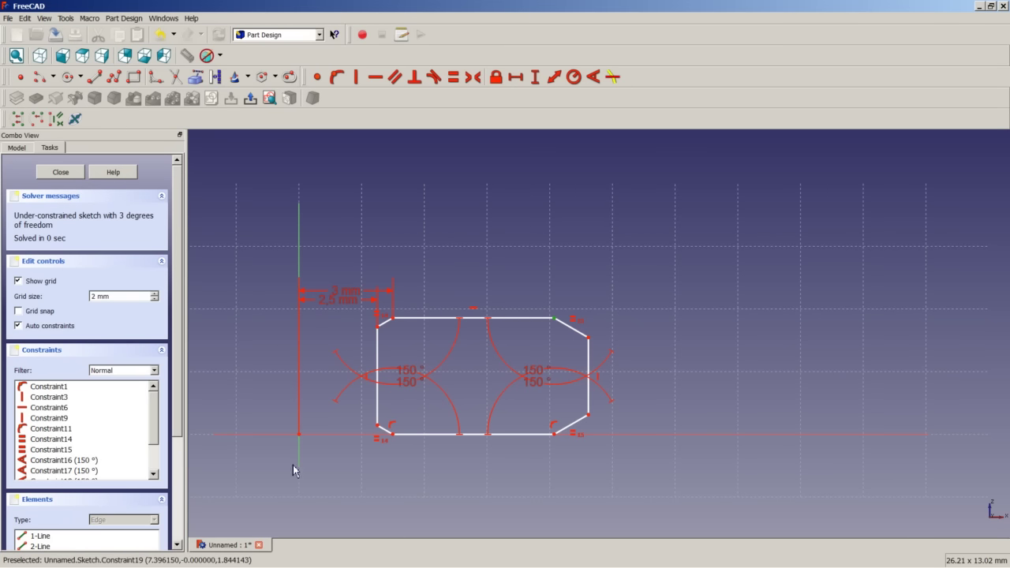
Step: Try to constrain the horizontal distance from the origin to the top edge's right endpoint to 4.9 mm, and undo it
{"action": "left_click", "coordinate": [516, 76]}
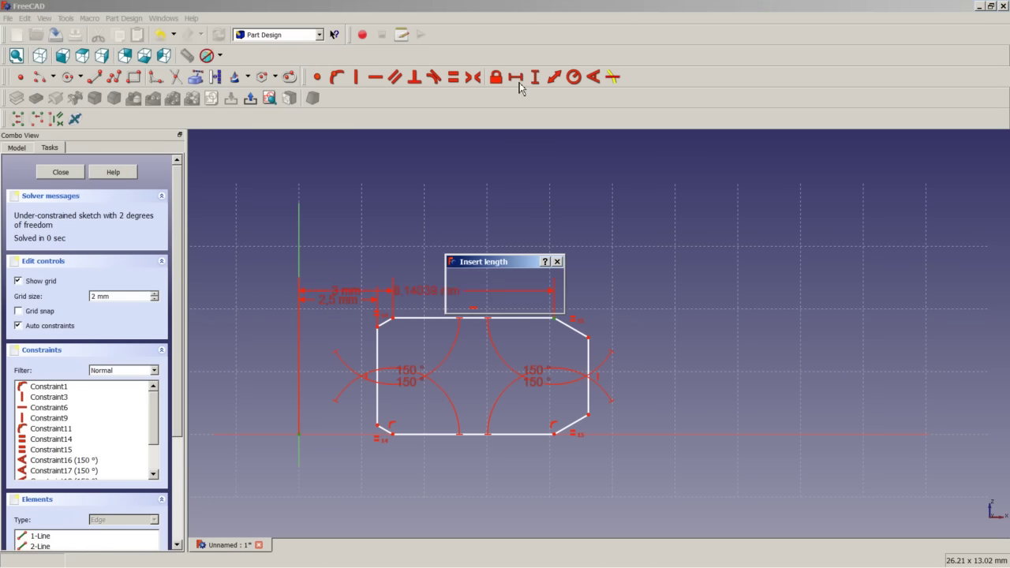
{"action": "type", "text": "4,9"}
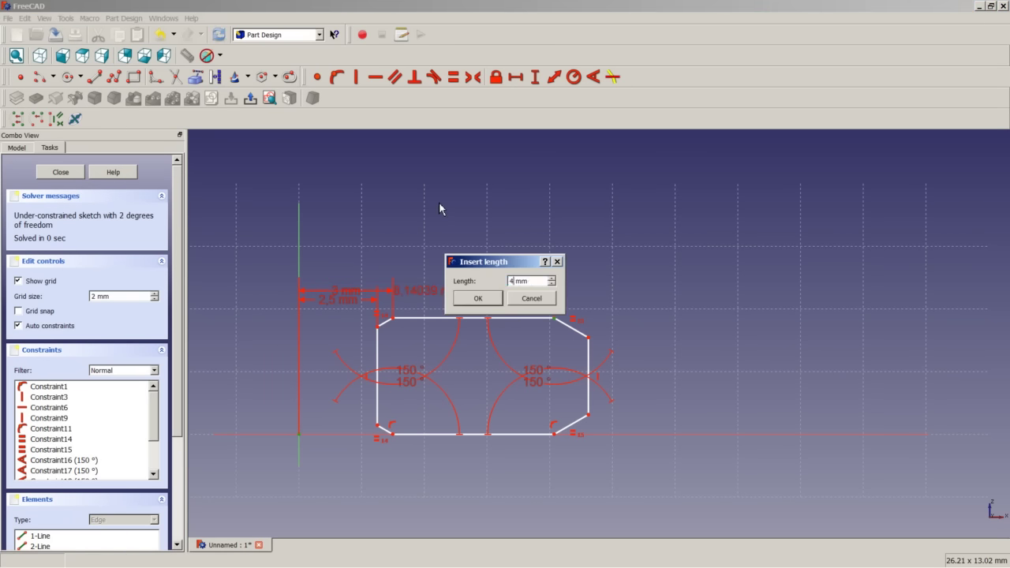
{"action": "key", "text": "Return"}
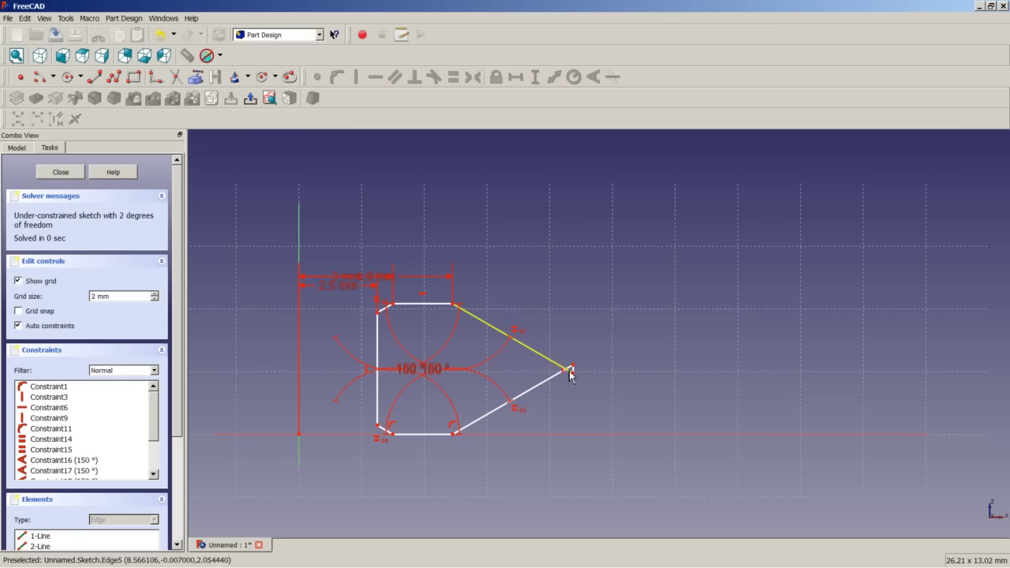
{"action": "left_click", "coordinate": [161, 33]}
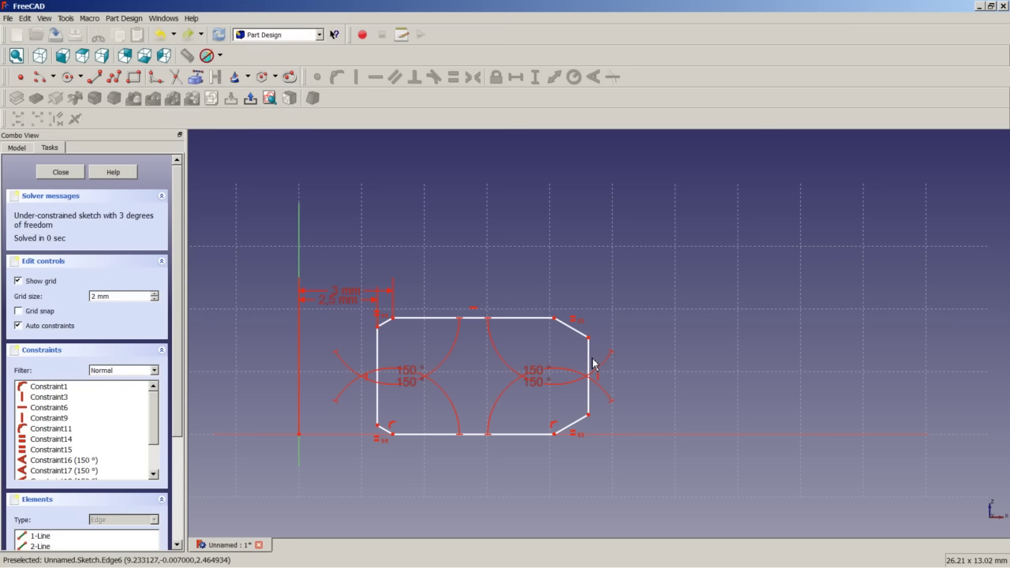
Step: Pull the profile's right edge inward and constrain the top edge's right endpoint to 6 mm horizontally from the origin
{"action": "left_click_drag", "start_coordinate": [591, 362], "coordinate": [519, 366]}
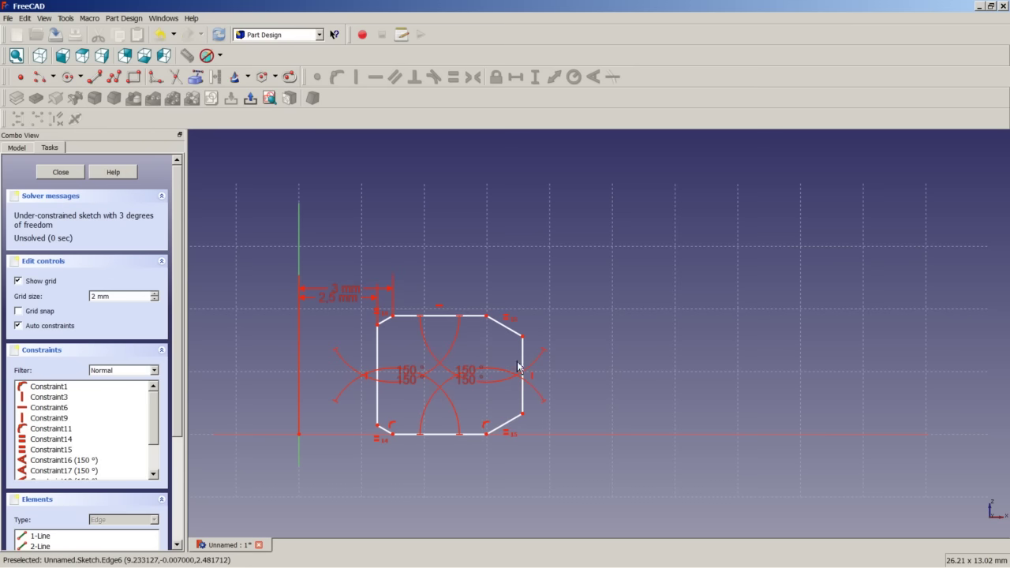
{"action": "left_click", "coordinate": [486, 317]}
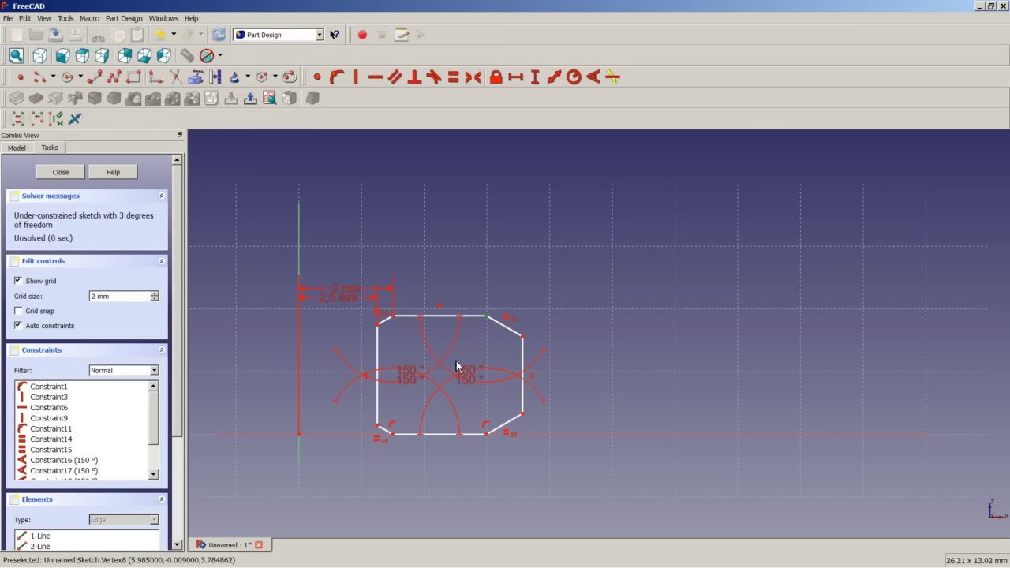
{"action": "left_click", "coordinate": [300, 434]}
{"action": "left_click", "coordinate": [515, 76]}
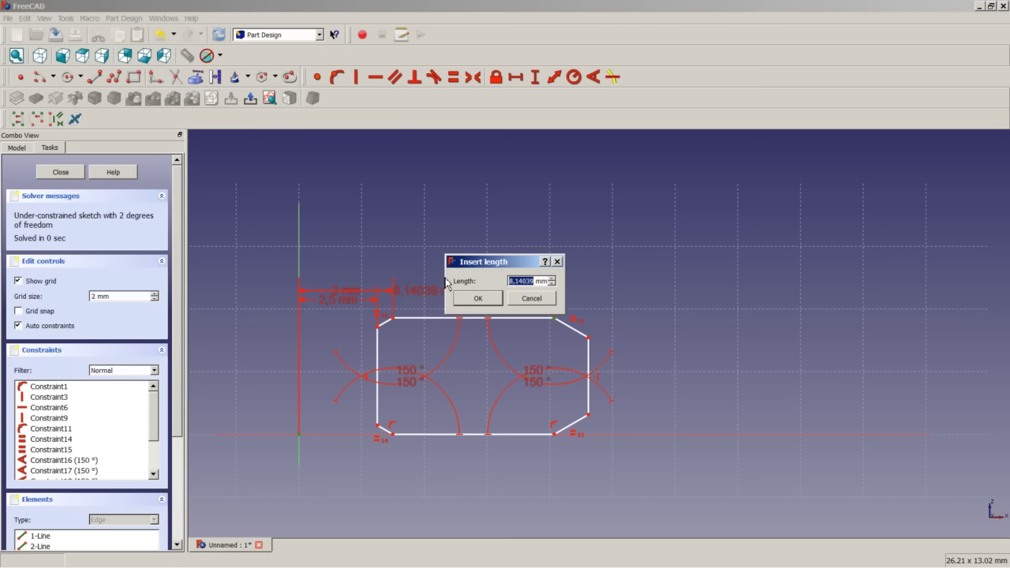
{"action": "type", "text": "6"}
{"action": "key", "text": "Return"}
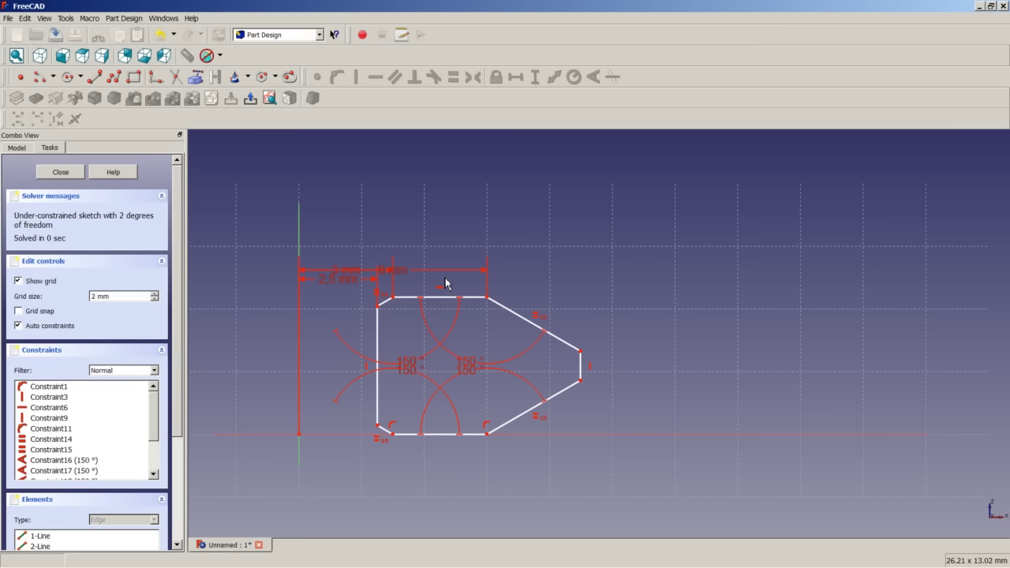
Step: Move the 6 mm dimension clear above the profile and set its value to 4.9 mm
{"action": "left_click_drag", "start_coordinate": [403, 274], "coordinate": [401, 230]}
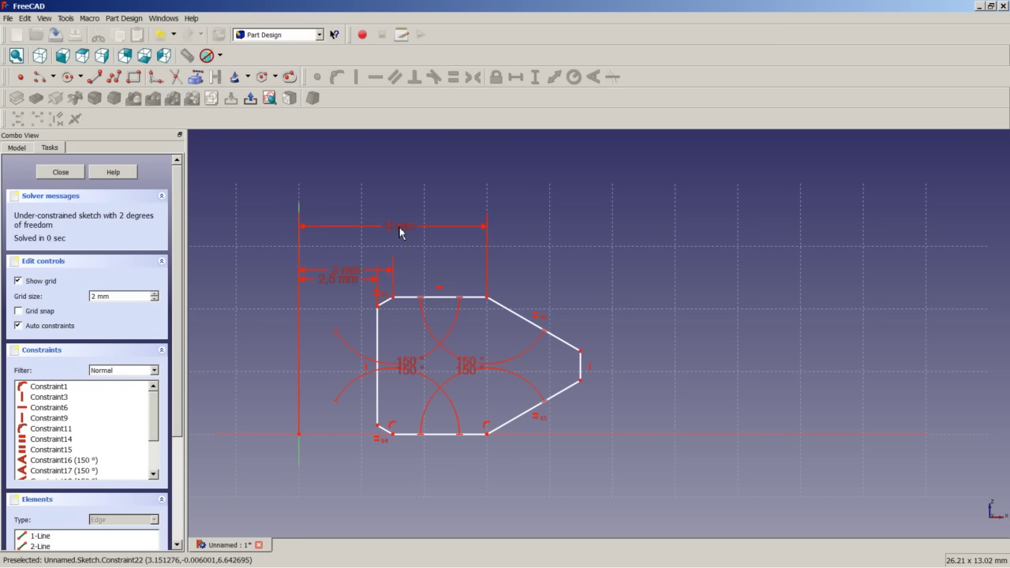
{"action": "double_click", "coordinate": [399, 232]}
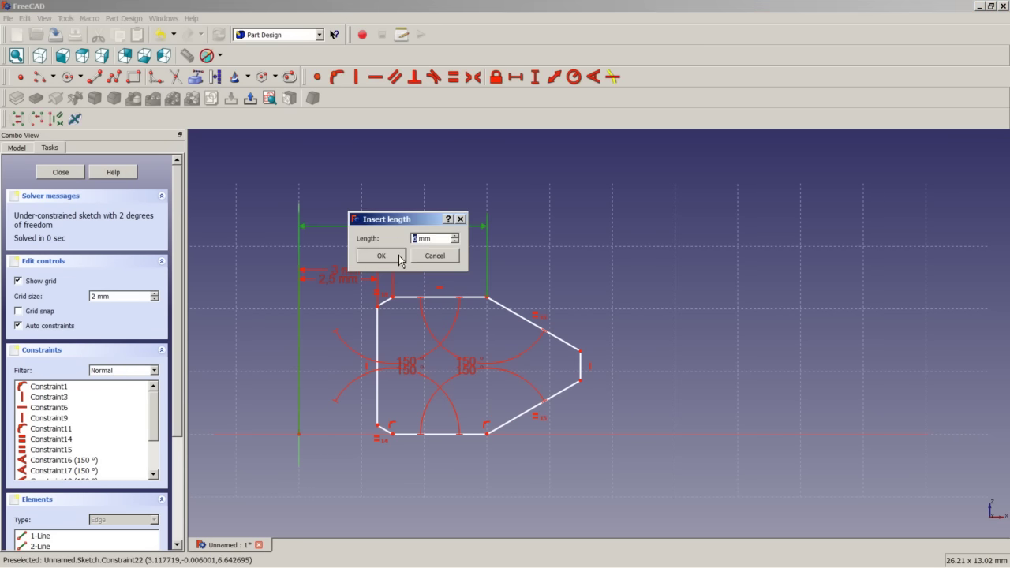
{"action": "left_click", "coordinate": [400, 259]}
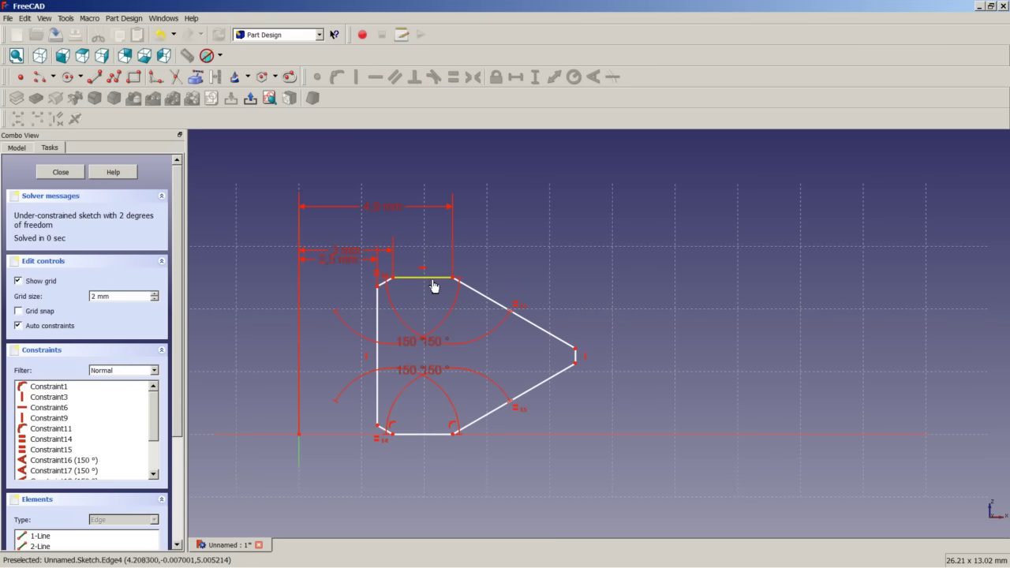
Step: Constrain the right edge's upper endpoint to 6 mm horizontally from the origin and place the dimension above the others
{"action": "left_click", "coordinate": [576, 353]}
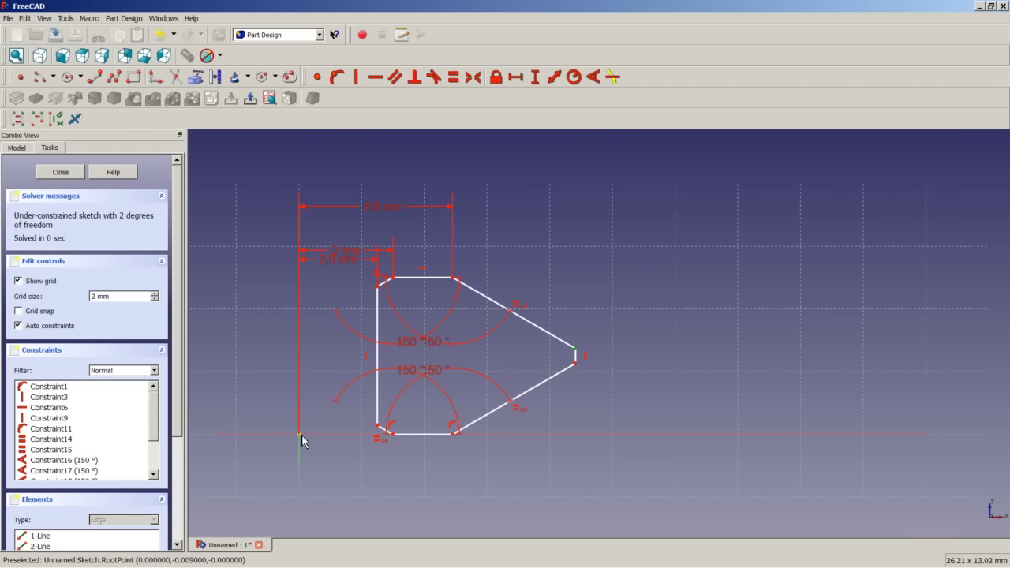
{"action": "left_click", "coordinate": [516, 77]}
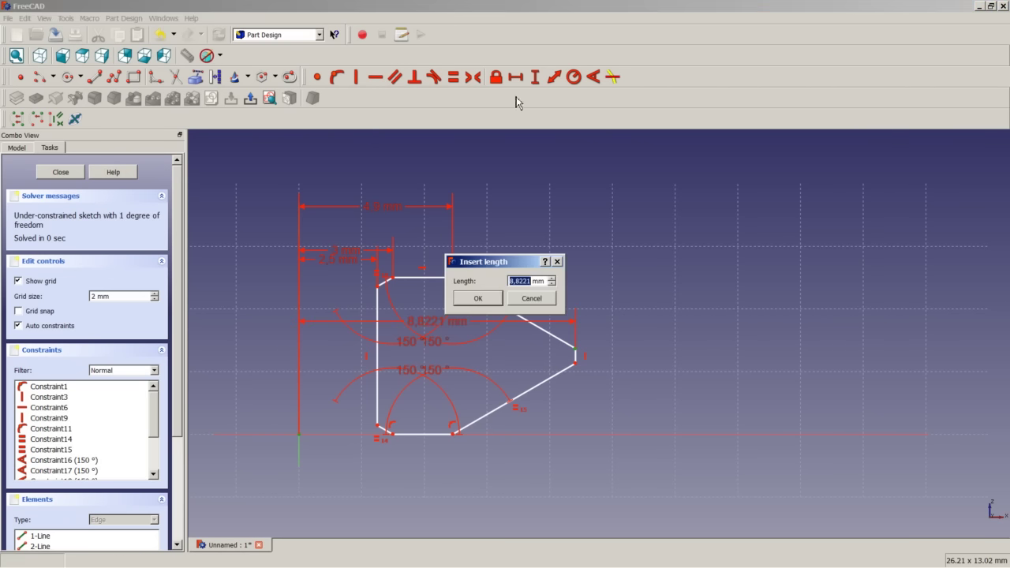
{"action": "type", "text": "6"}
{"action": "key", "text": "Return"}
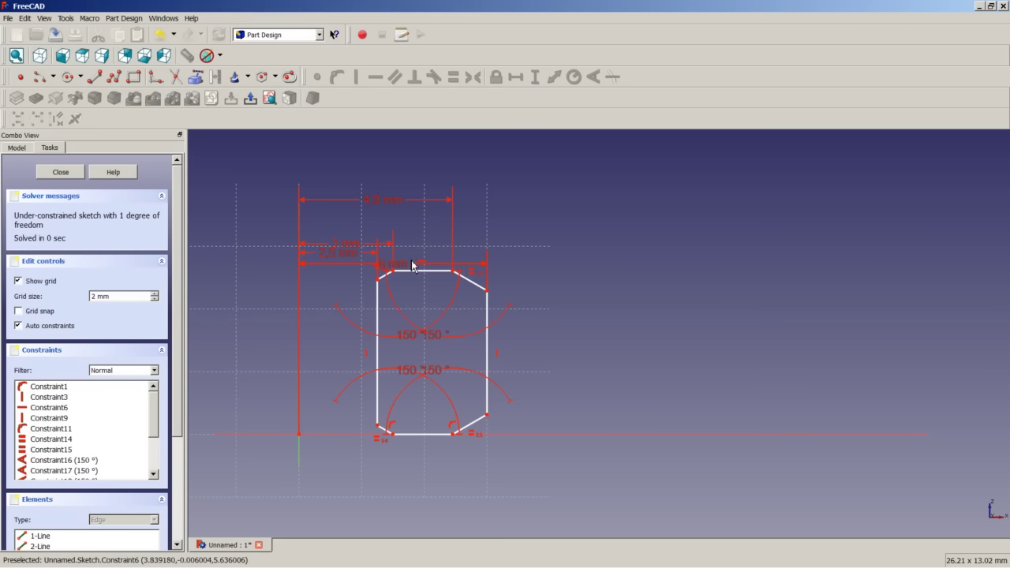
{"action": "left_click_drag", "start_coordinate": [399, 268], "coordinate": [401, 175]}
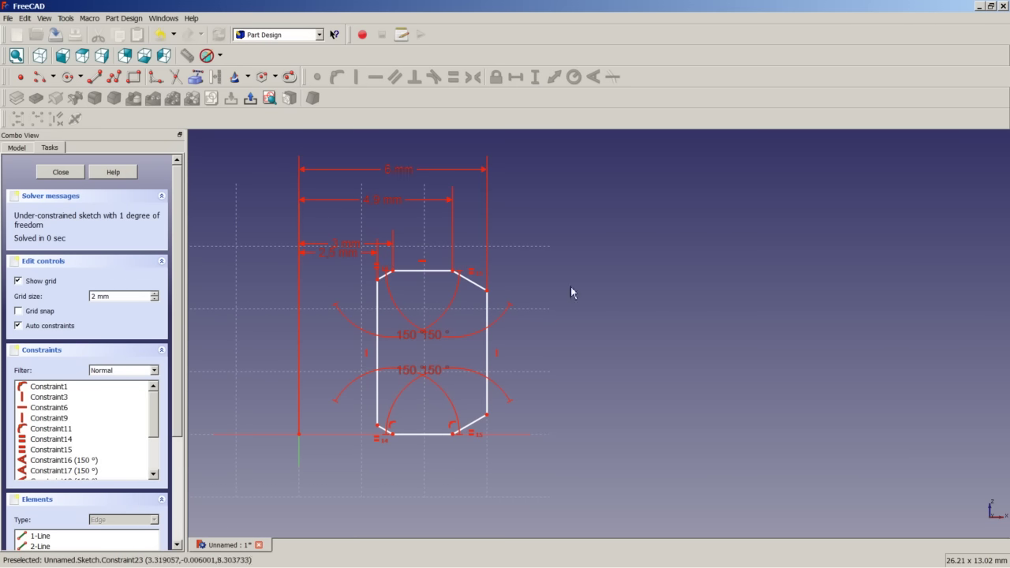
Step: Constrain the vertical distance between the right endpoints of the top and bottom edges to 4.7 mm and place the dimension beside the profile
{"action": "left_click", "coordinate": [453, 273]}
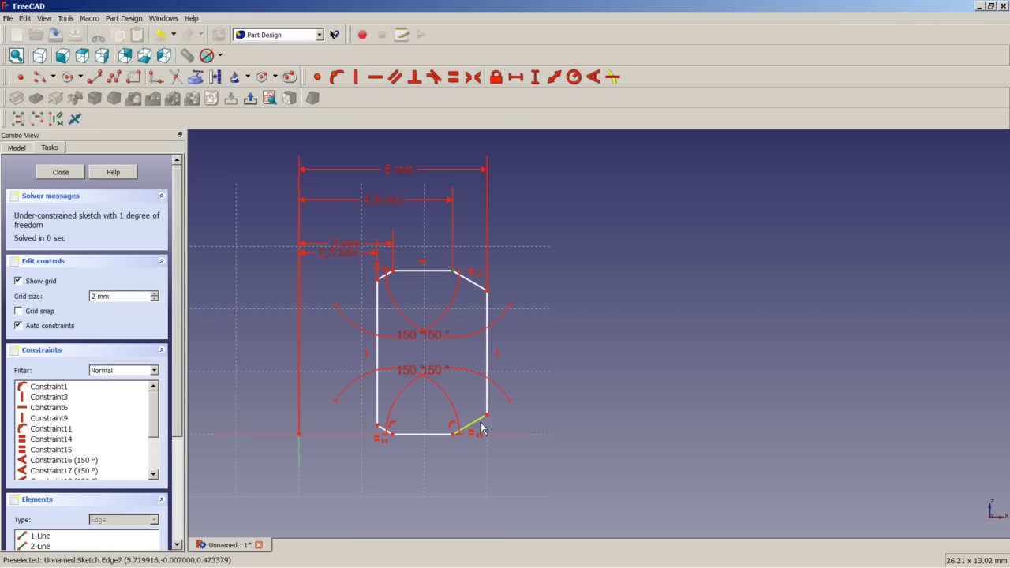
{"action": "left_click", "coordinate": [453, 434]}
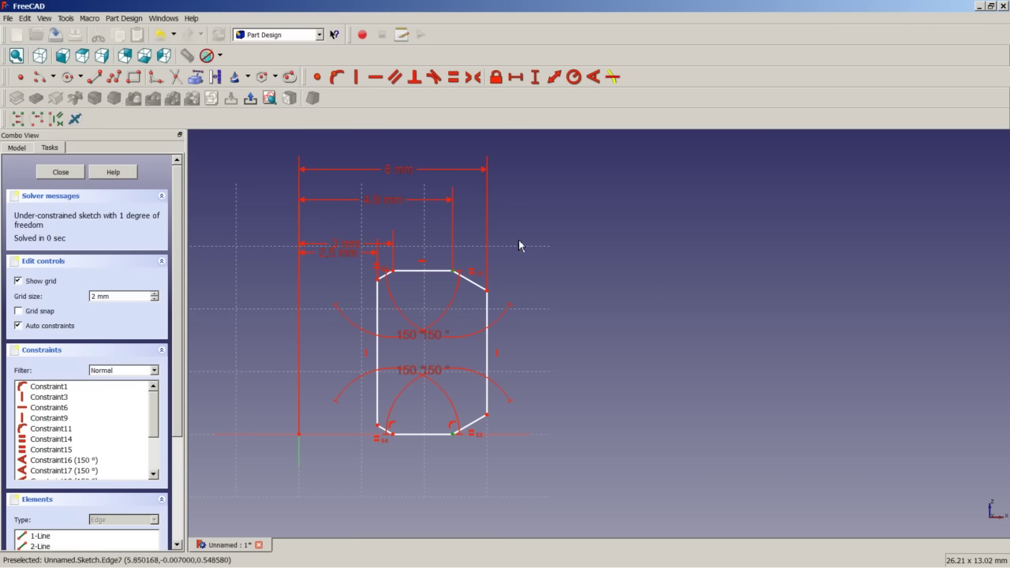
{"action": "left_click", "coordinate": [537, 81]}
{"action": "type", "text": "4.7"}
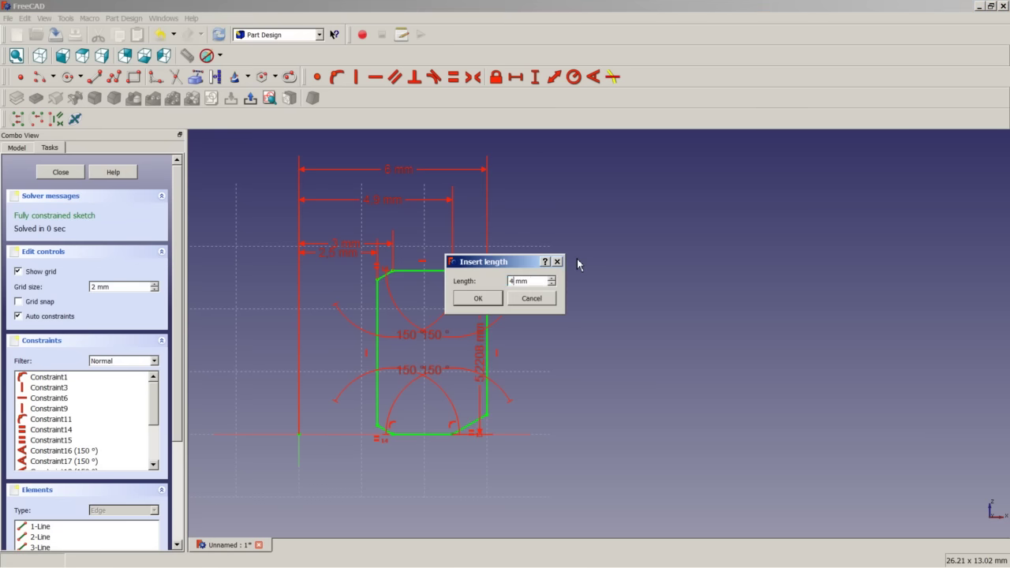
{"action": "key", "text": "Return"}
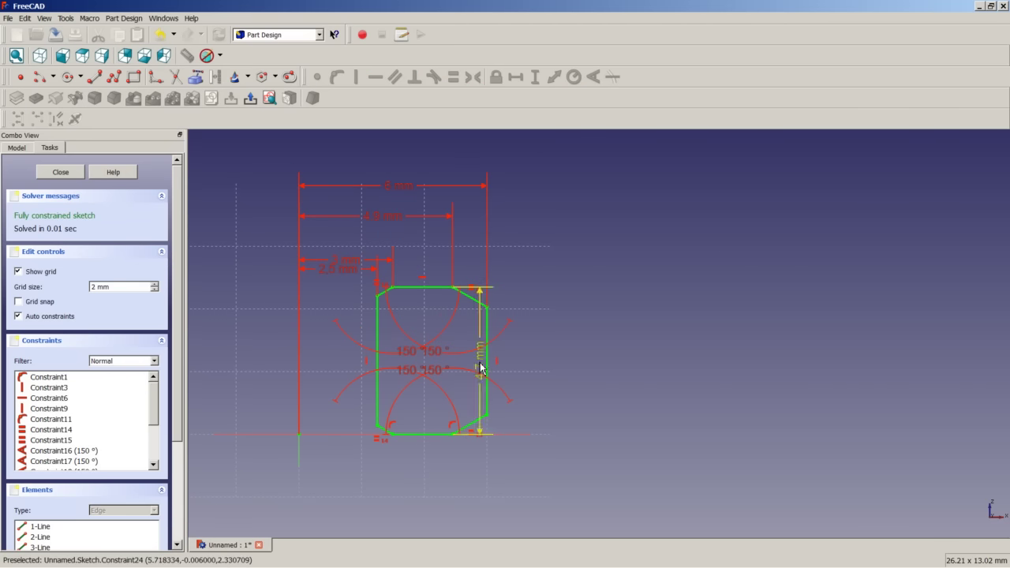
{"action": "left_click_drag", "start_coordinate": [480, 366], "coordinate": [545, 365]}
Step: Finish the sketch and revolve the profile 360° around the vertical sketch axis
{"action": "left_click", "coordinate": [63, 173]}
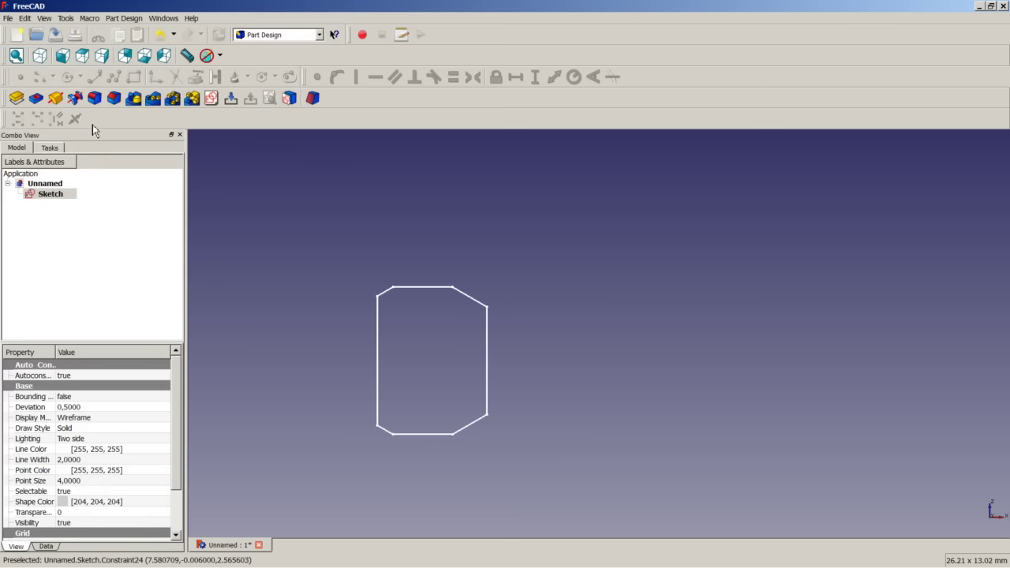
{"action": "left_click", "coordinate": [56, 99]}
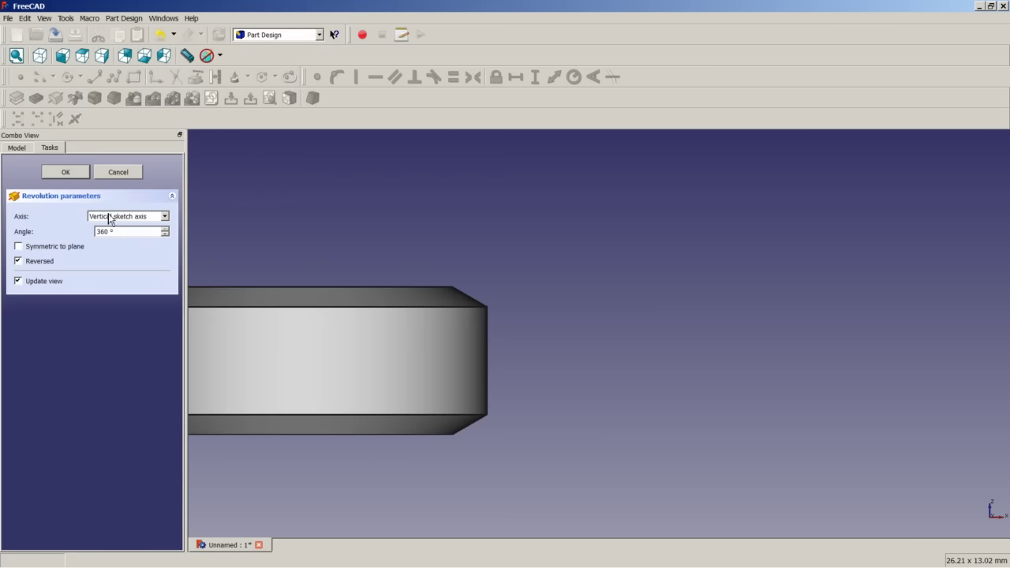
{"action": "left_click", "coordinate": [65, 172]}
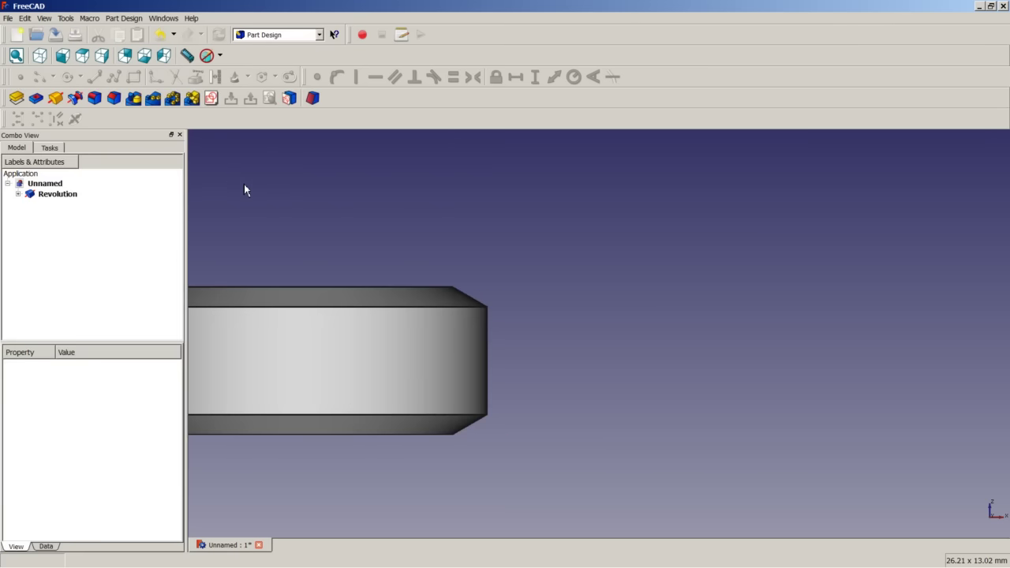
Step: Start a new sketch on the flat top face of the revolved ring
{"action": "left_click", "coordinate": [40, 55]}
{"action": "right_click", "coordinate": [233, 393]}
{"action": "left_click", "coordinate": [285, 398]}
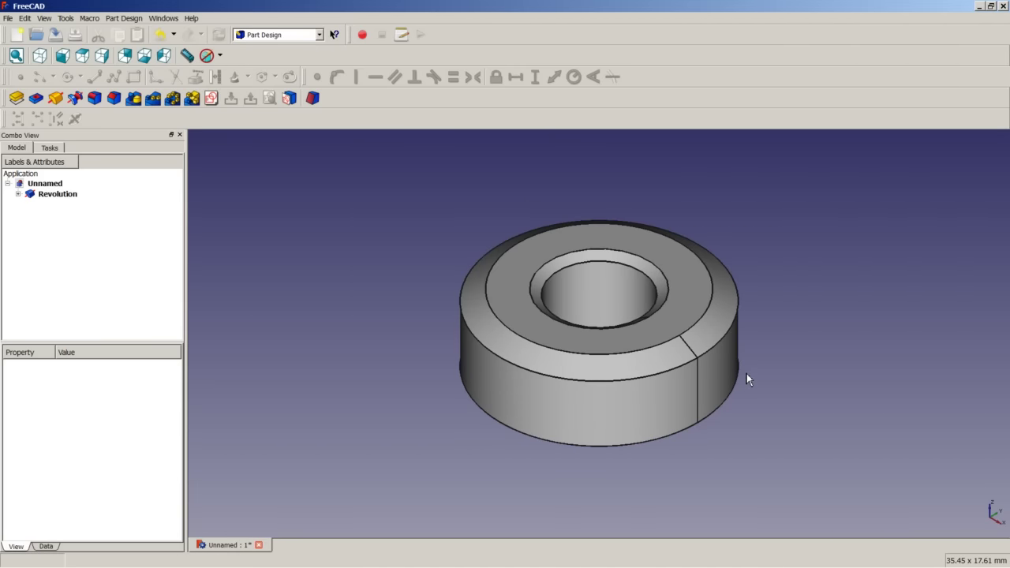
{"action": "left_click", "coordinate": [656, 327]}
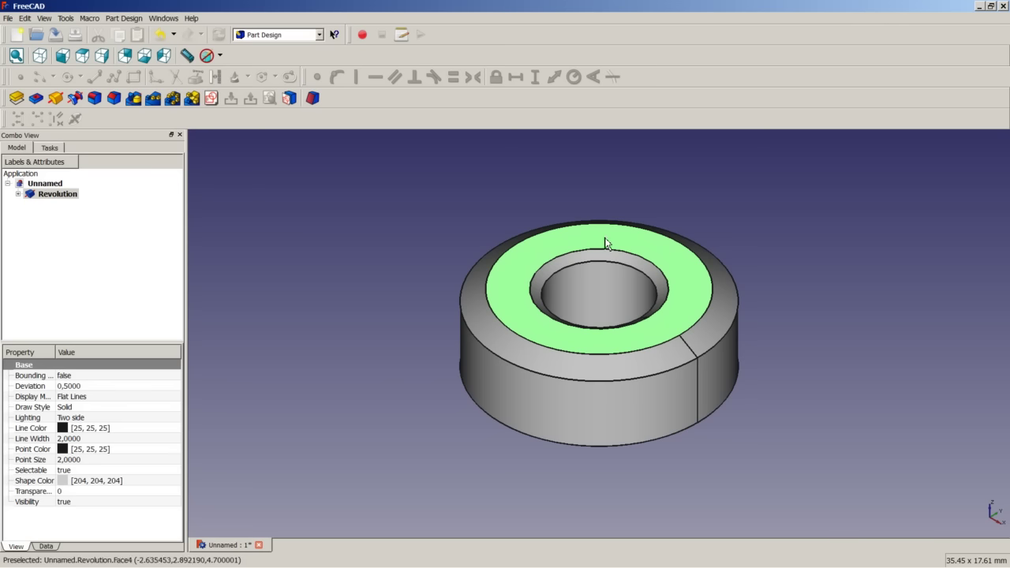
{"action": "left_click", "coordinate": [211, 98]}
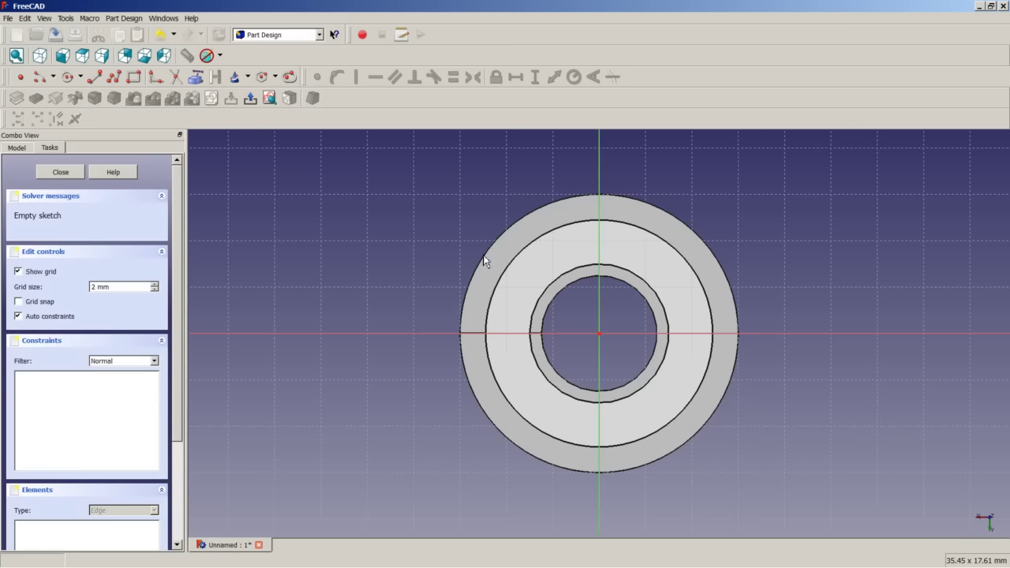
Step: Sketch a regular hexagon centred at the origin, with its corners on the ring's flat top face
{"action": "left_click", "coordinate": [262, 77]}
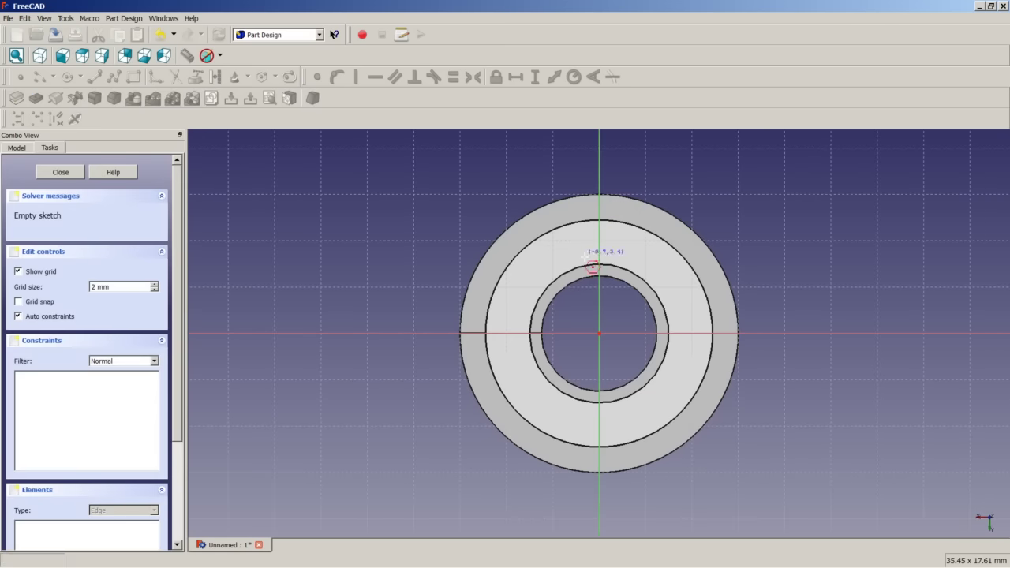
{"action": "left_click", "coordinate": [599, 333]}
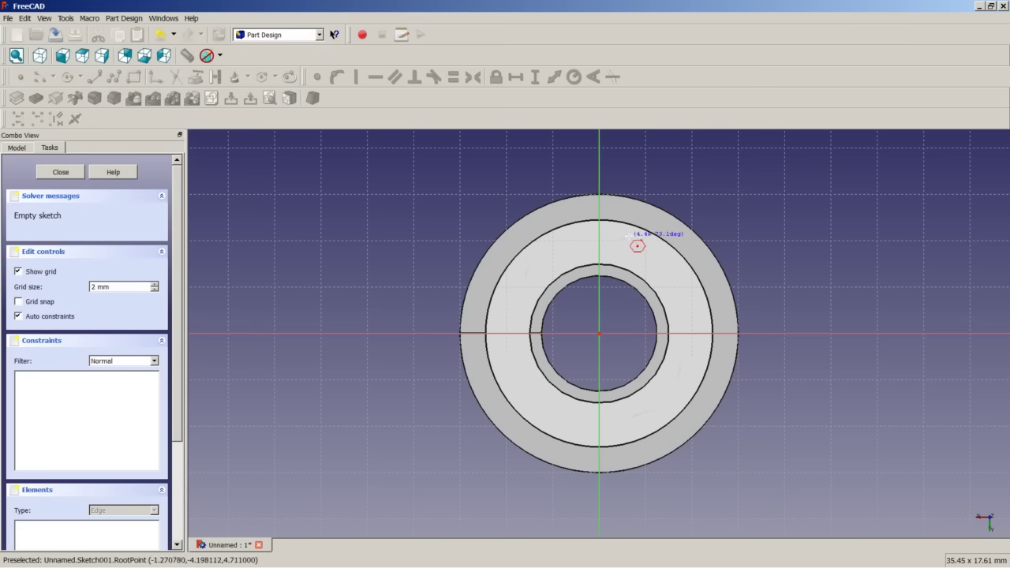
{"action": "left_click", "coordinate": [608, 236]}
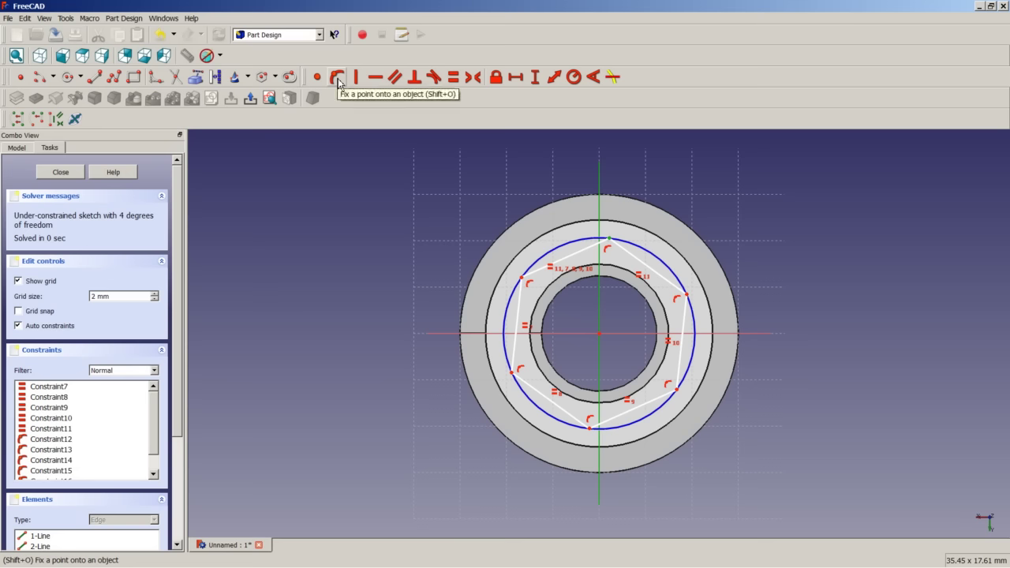
Step: Constrain the hexagon's topmost corner onto the vertical sketch axis and make the hexagon's right edge vertical
{"action": "left_click", "coordinate": [337, 78]}
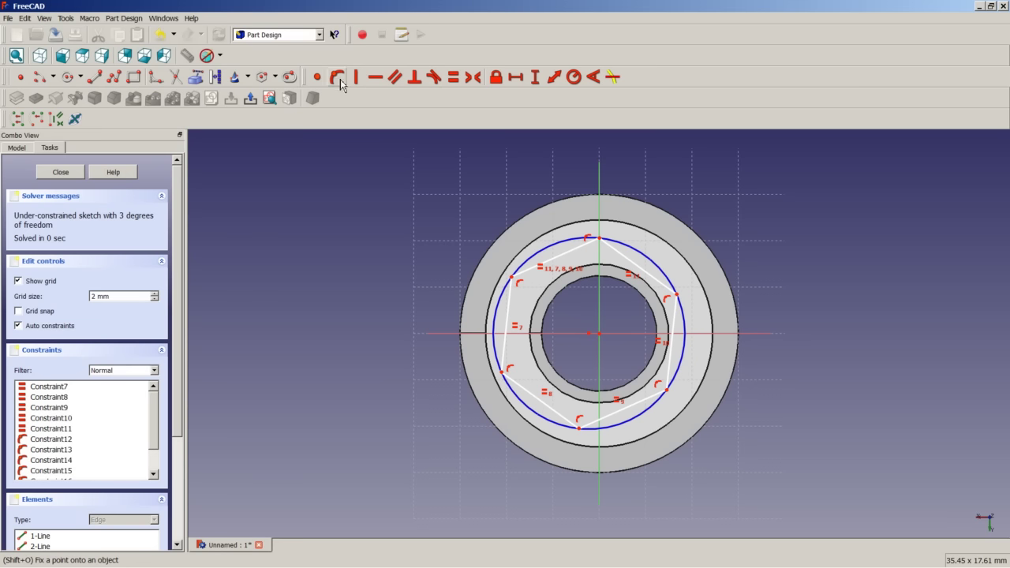
{"action": "left_click", "coordinate": [673, 327]}
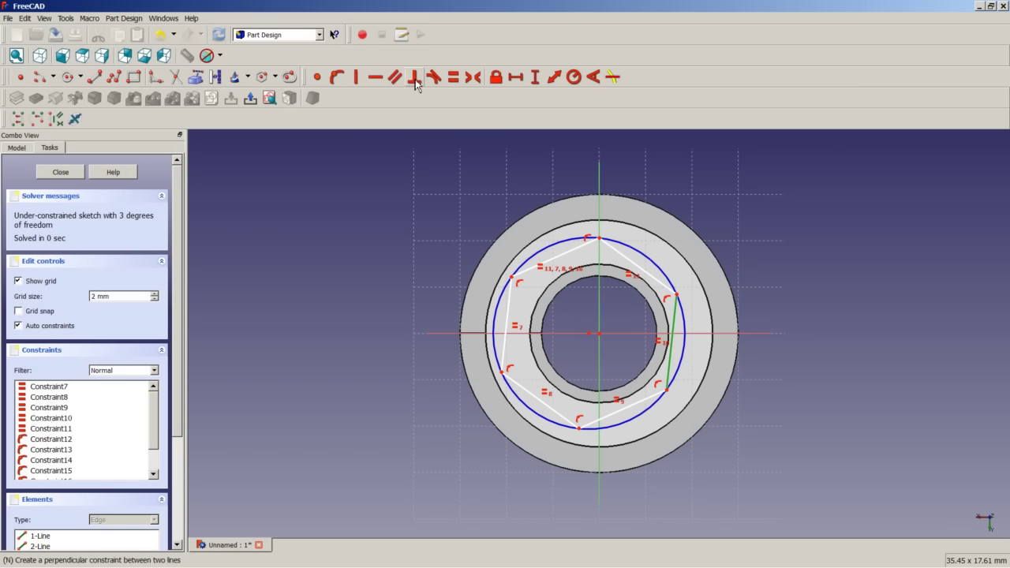
{"action": "left_click", "coordinate": [356, 78]}
{"action": "scroll", "coordinate": [686, 336], "scroll_direction": "up", "scroll_amount": 2}
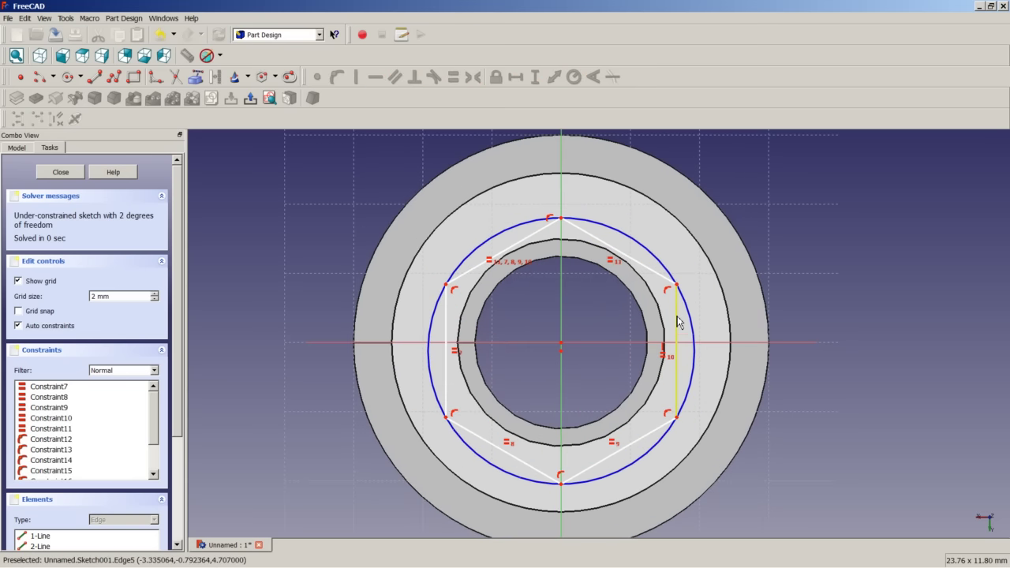
Step: Make the centre of the hexagon's construction circle coincident with the sketch origin
{"action": "scroll", "coordinate": [677, 355], "scroll_direction": "up", "scroll_amount": 2}
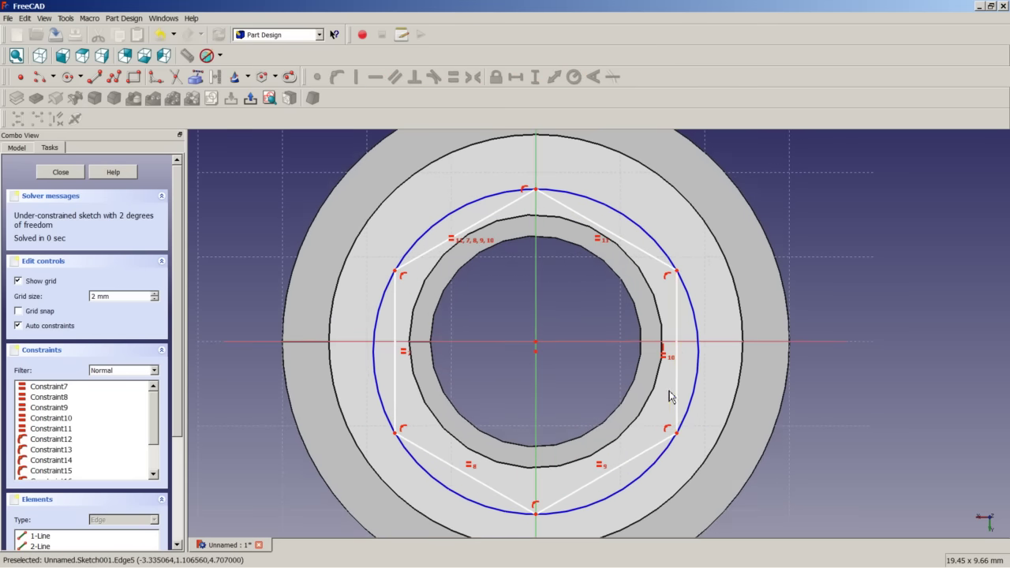
{"action": "left_click", "coordinate": [537, 344]}
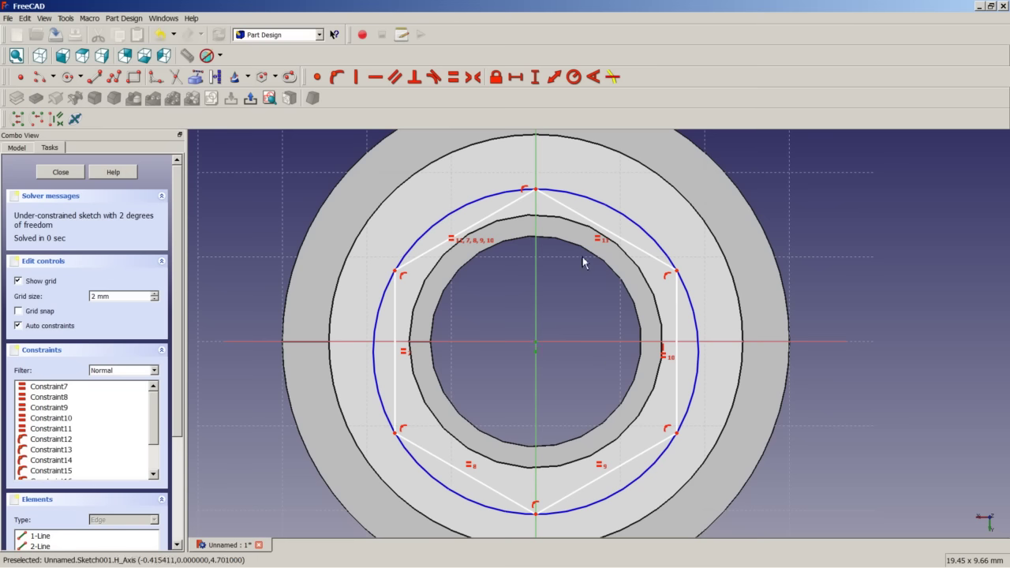
{"action": "left_click", "coordinate": [318, 77]}
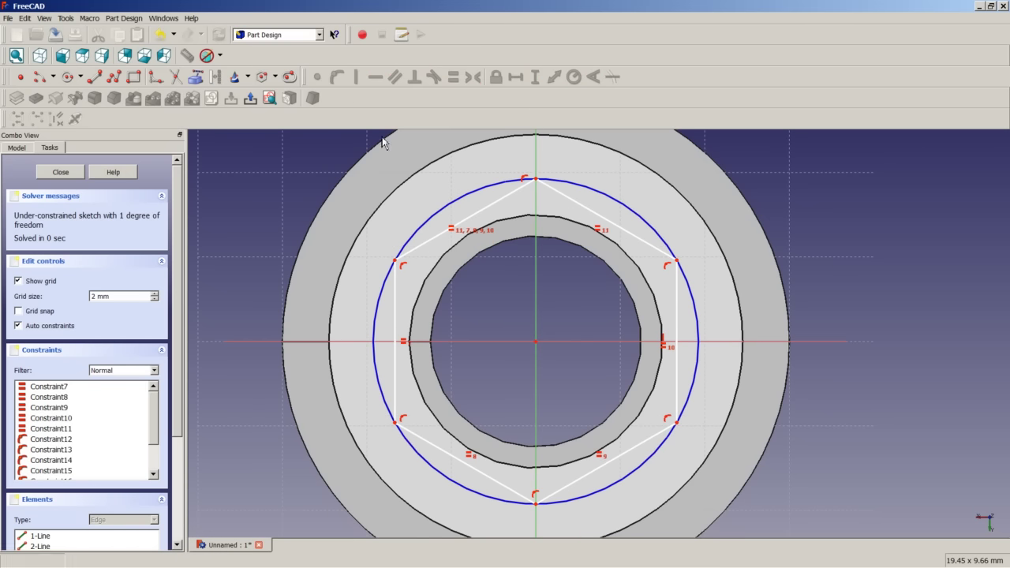
Step: Constrain the horizontal distance between the hexagon's upper left and upper right corners to 10 mm
{"action": "left_click", "coordinate": [395, 260]}
{"action": "left_click", "coordinate": [676, 261]}
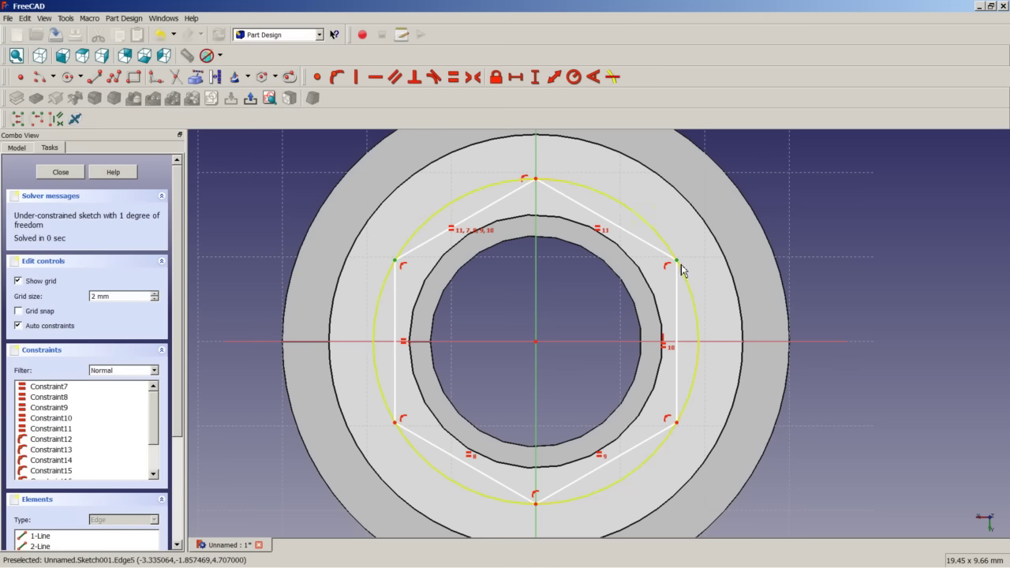
{"action": "left_click", "coordinate": [515, 77]}
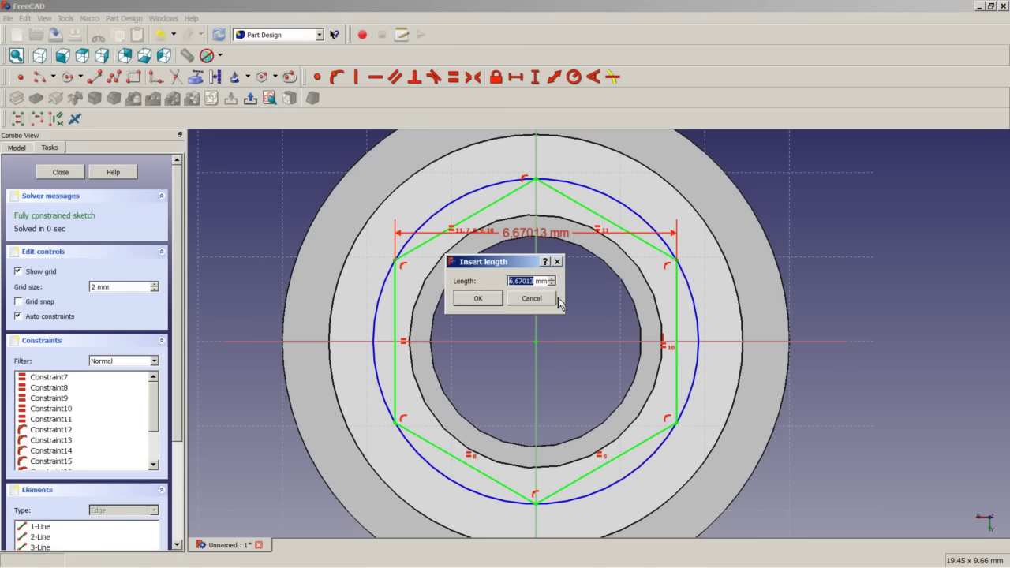
{"action": "type", "text": "10"}
{"action": "key", "text": "Return"}
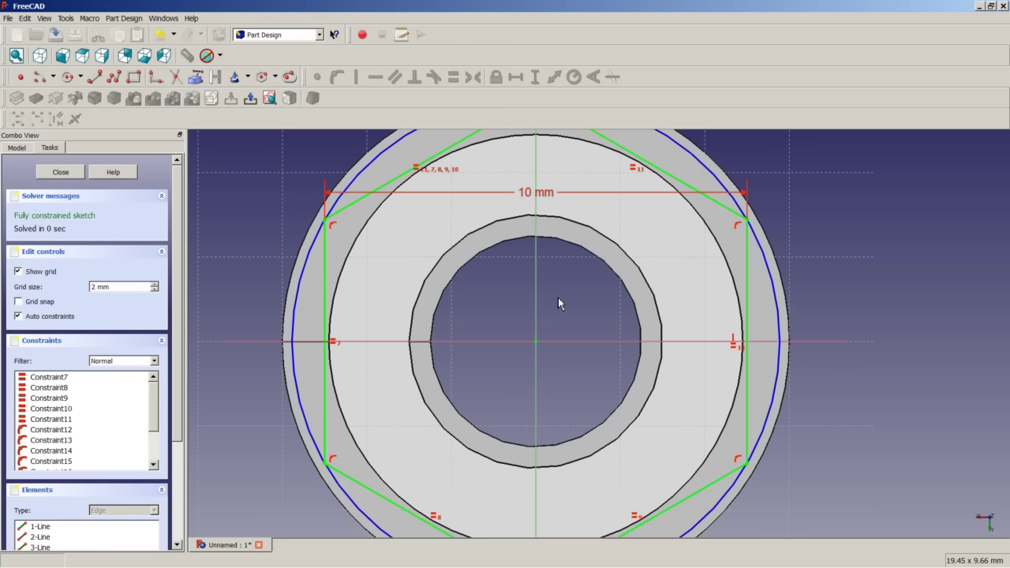
Step: Draw a circle centred on the origin around the hexagon and ring, and constrain its radius to 7 mm
{"action": "scroll", "coordinate": [558, 297], "scroll_direction": "down", "scroll_amount": 2}
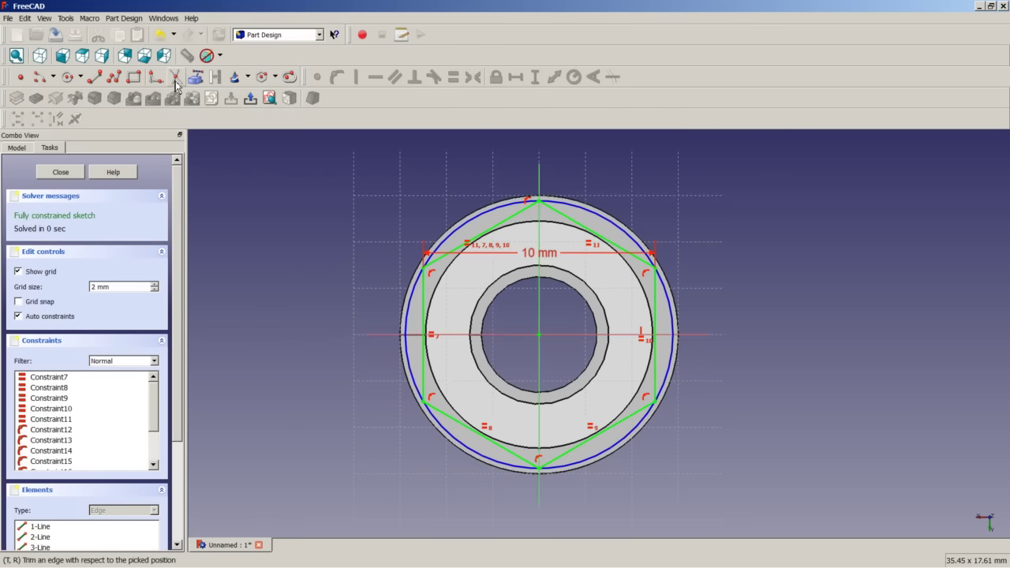
{"action": "left_click", "coordinate": [70, 79]}
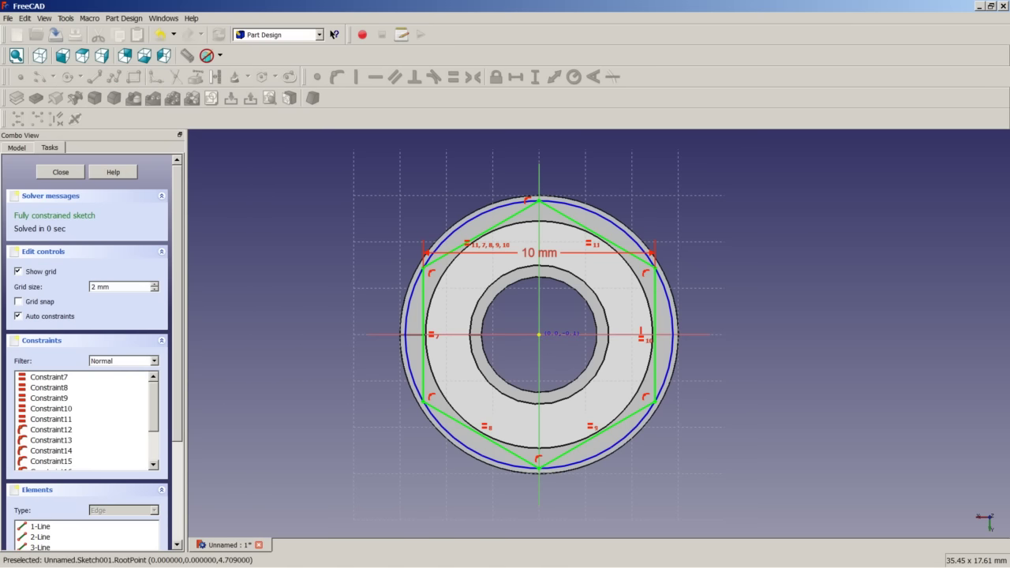
{"action": "left_click", "coordinate": [539, 335]}
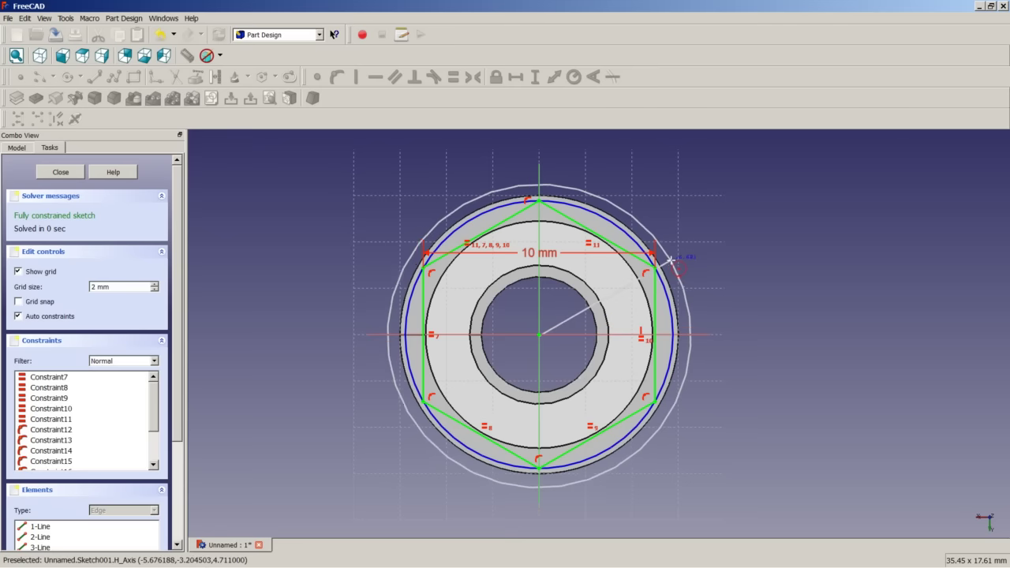
{"action": "left_click", "coordinate": [685, 293]}
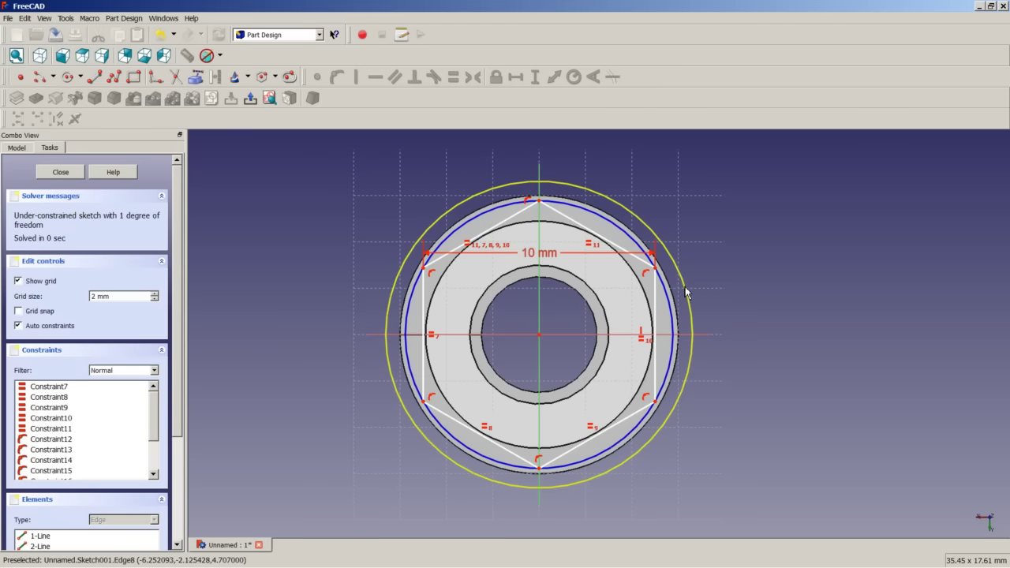
{"action": "left_click", "coordinate": [686, 293]}
{"action": "left_click", "coordinate": [573, 77]}
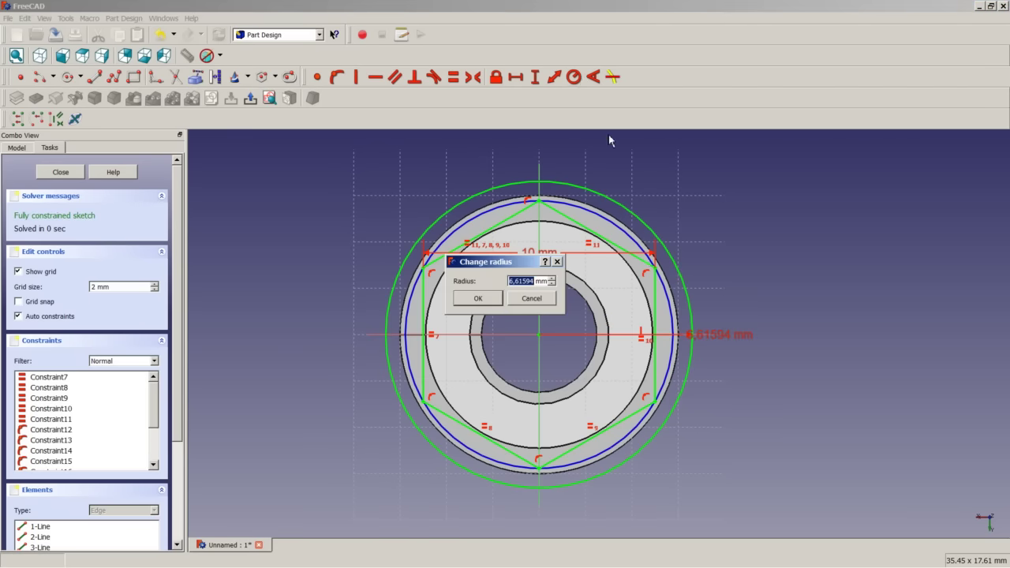
{"action": "type", "text": "7"}
{"action": "key", "text": "Return"}
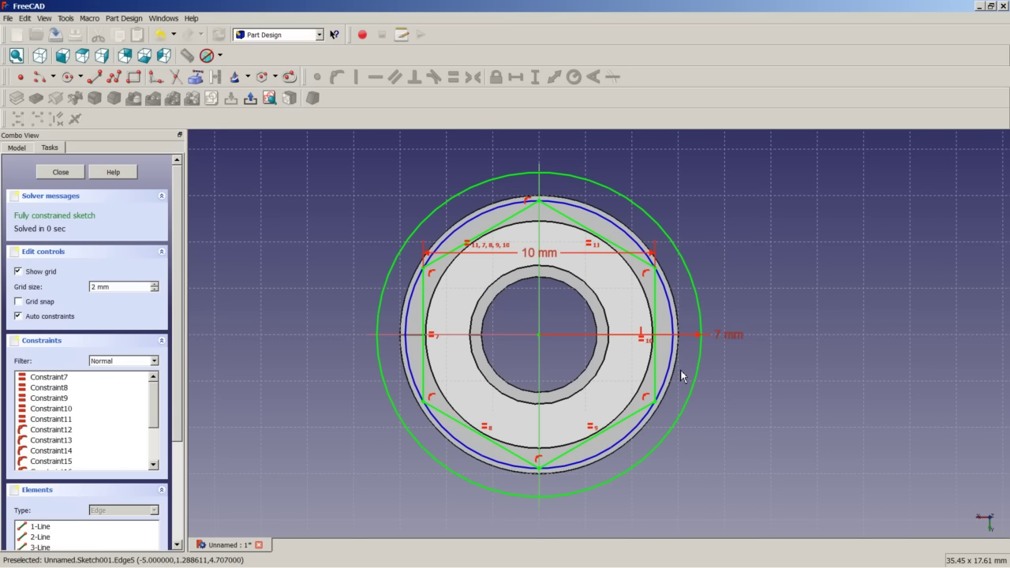
Step: Finish the sketch and pocket the area between the hexagon and the circle through all of the ring
{"action": "left_click", "coordinate": [79, 174]}
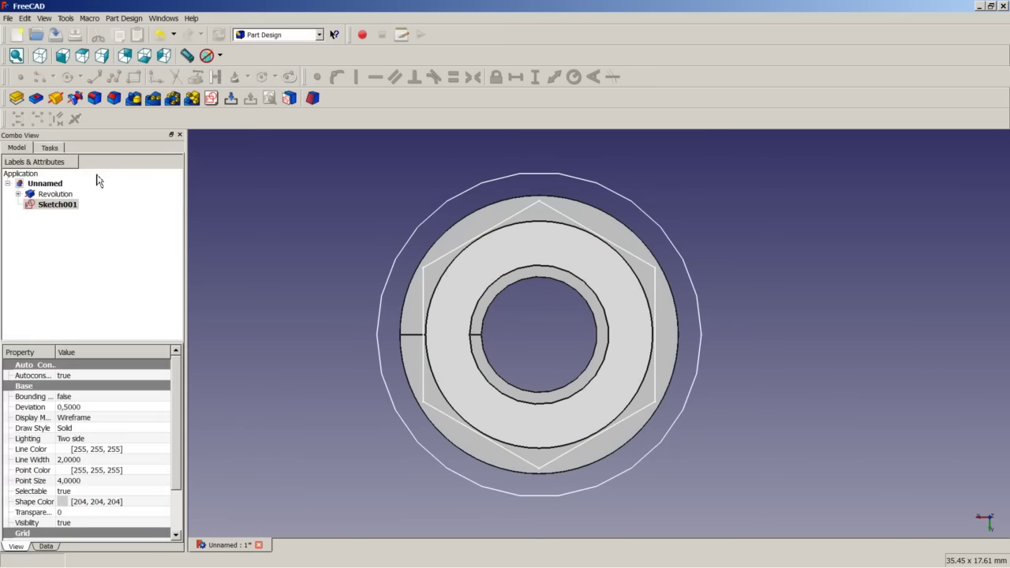
{"action": "left_click", "coordinate": [37, 100]}
{"action": "left_click", "coordinate": [118, 217]}
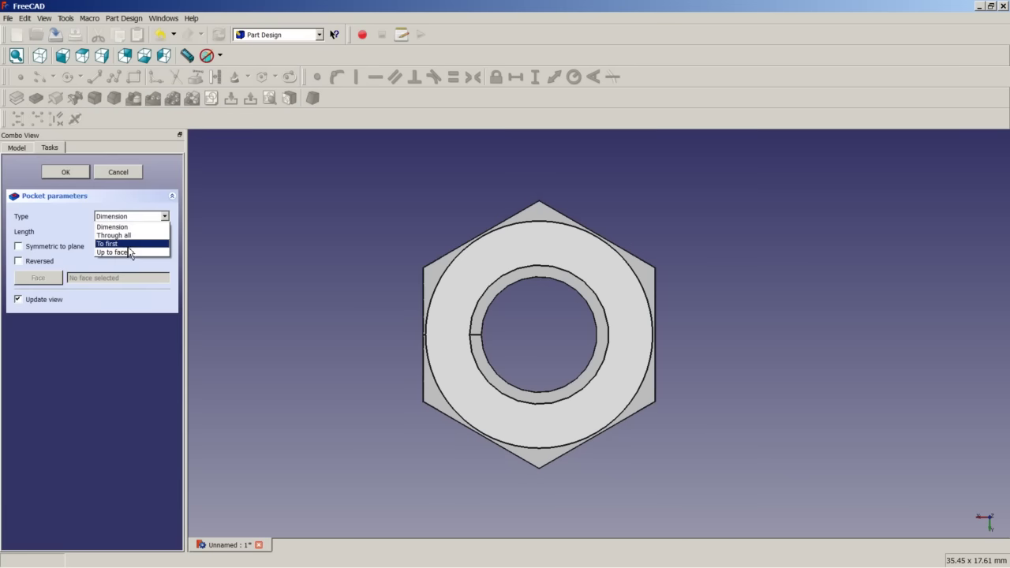
{"action": "left_click", "coordinate": [126, 236]}
{"action": "left_click", "coordinate": [78, 173]}
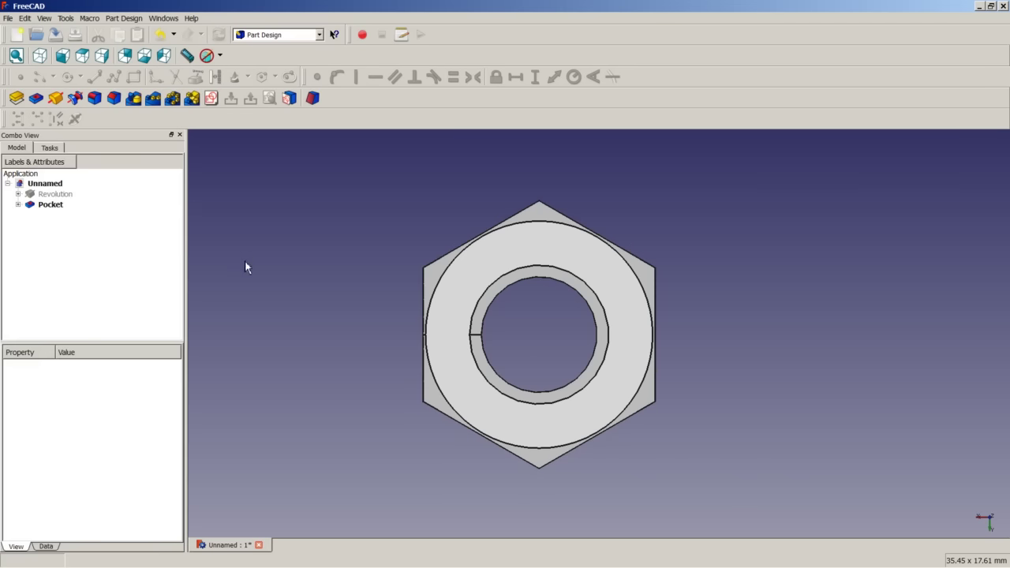
Step: Show the hexagonal nut in axonometric view and save the document
{"action": "left_click", "coordinate": [39, 55]}
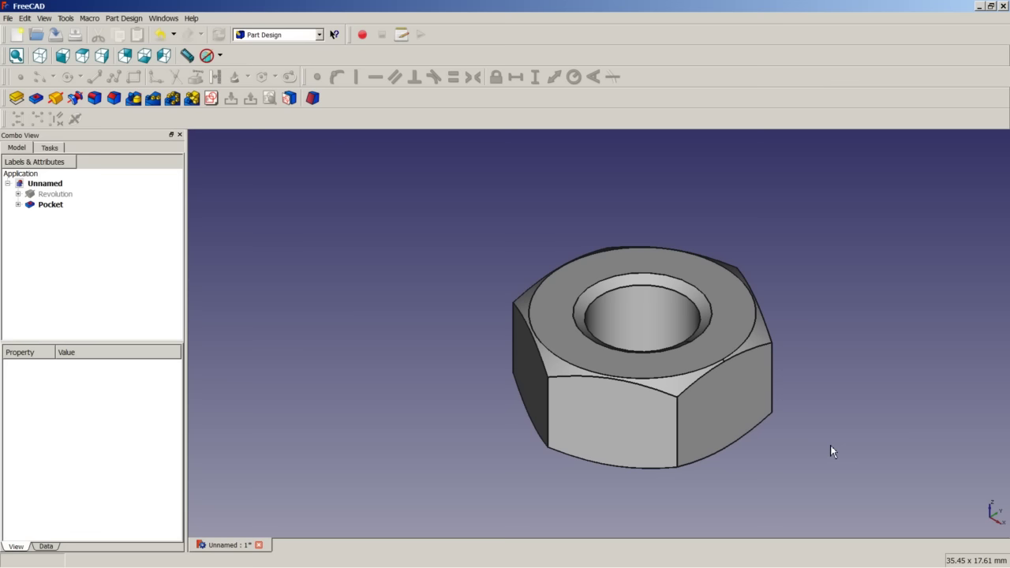
{"action": "key", "text": "ctrl+s"}
Step: In the Part workbench, create a right-handed helix primitive with 1 mm pitch, 6 mm height, 2.5 mm radius and 0° angle
{"action": "left_click", "coordinate": [289, 37]}
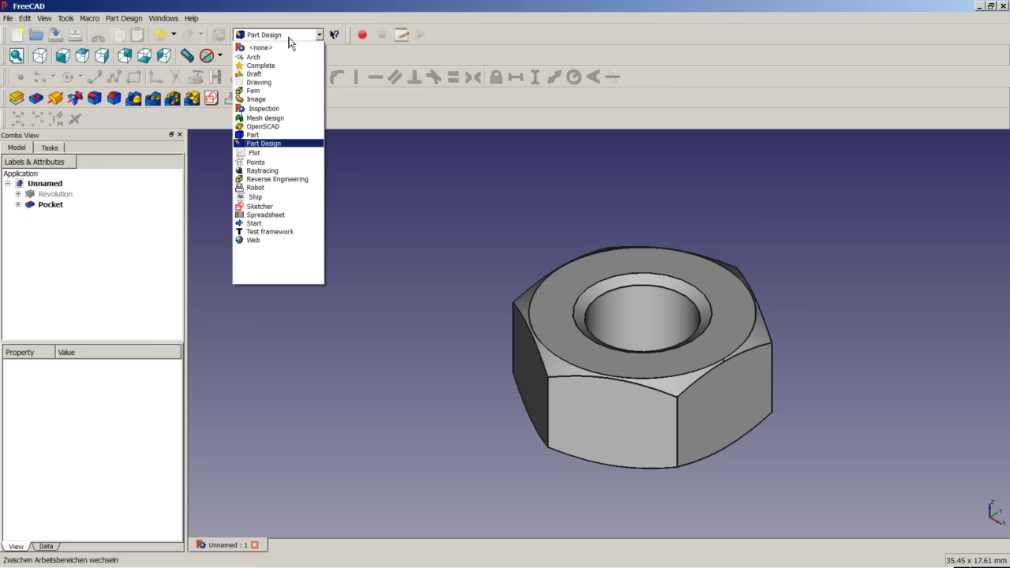
{"action": "left_click", "coordinate": [284, 136]}
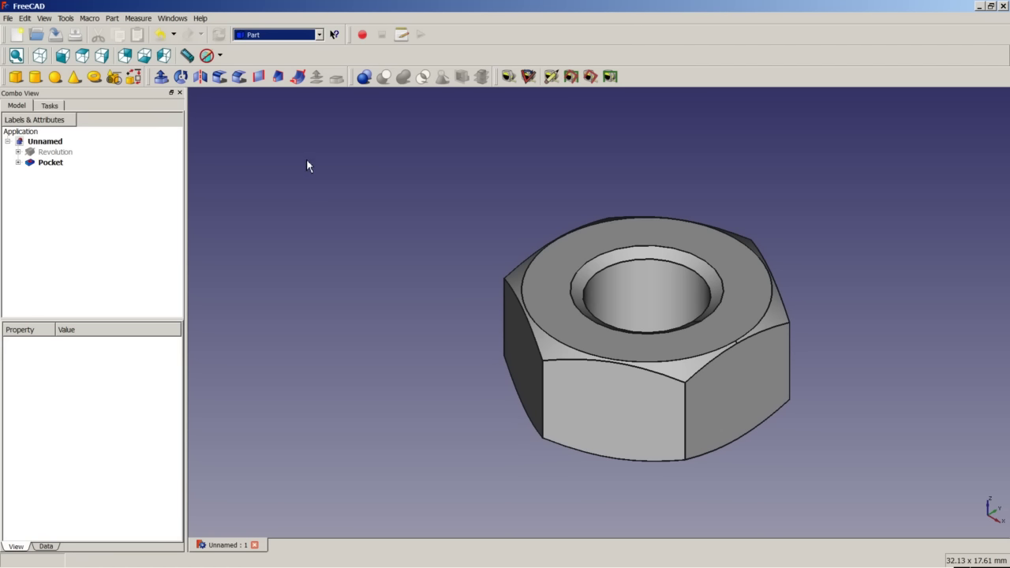
{"action": "left_click", "coordinate": [114, 77]}
{"action": "left_click", "coordinate": [83, 176]}
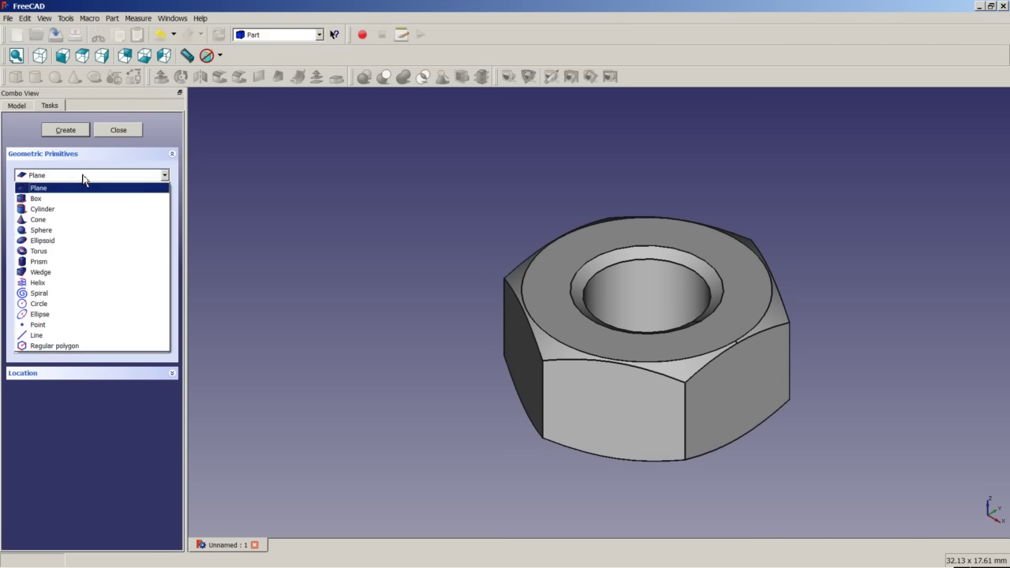
{"action": "left_click", "coordinate": [63, 283]}
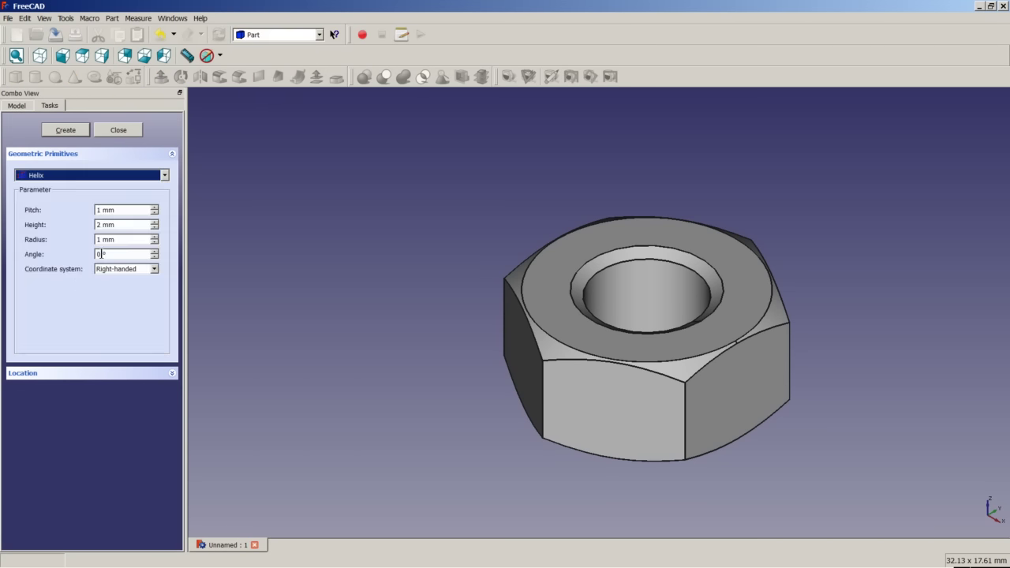
{"action": "double_click", "coordinate": [99, 225]}
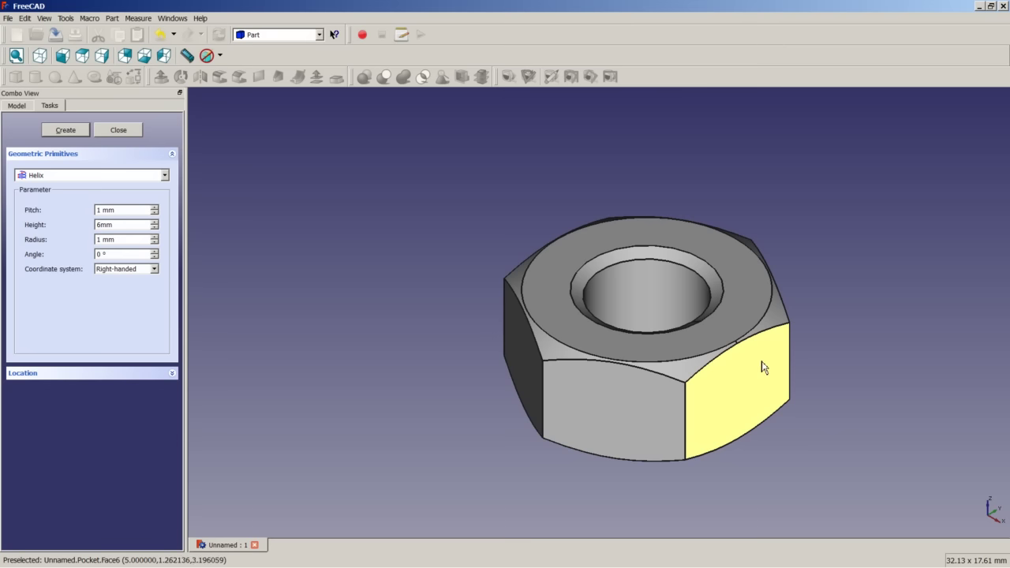
{"action": "double_click", "coordinate": [101, 242]}
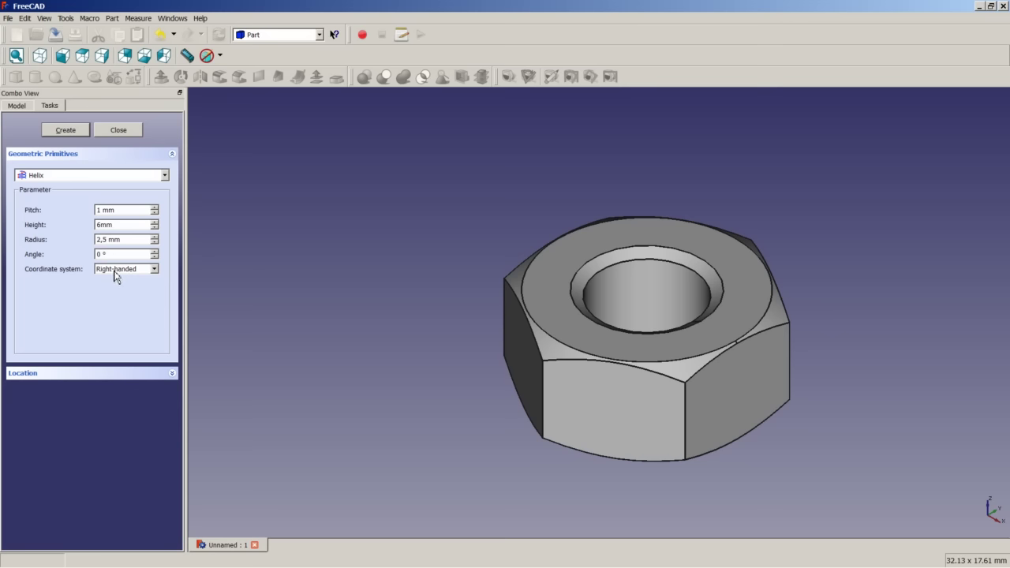
{"action": "left_click", "coordinate": [75, 135]}
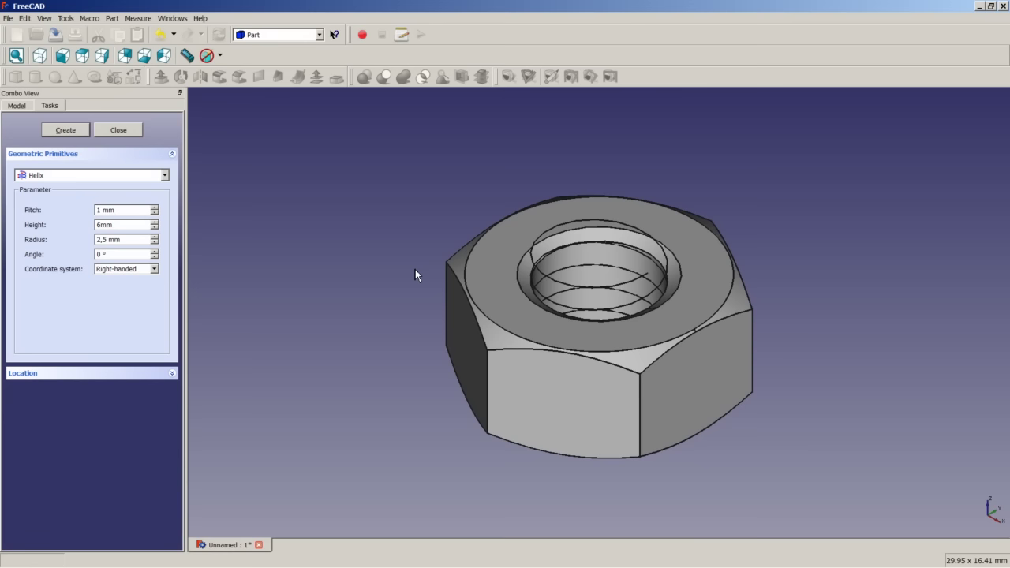
{"action": "left_click", "coordinate": [118, 131]}
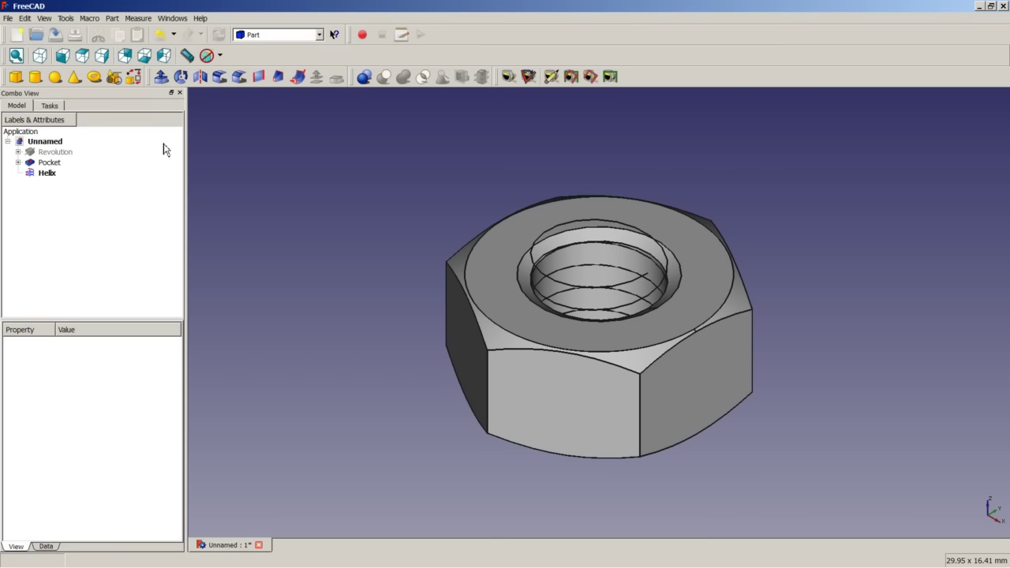
Step: Hide the pocketed nut body so that only the helix is shown
{"action": "left_click", "coordinate": [58, 166]}
{"action": "right_click", "coordinate": [59, 172]}
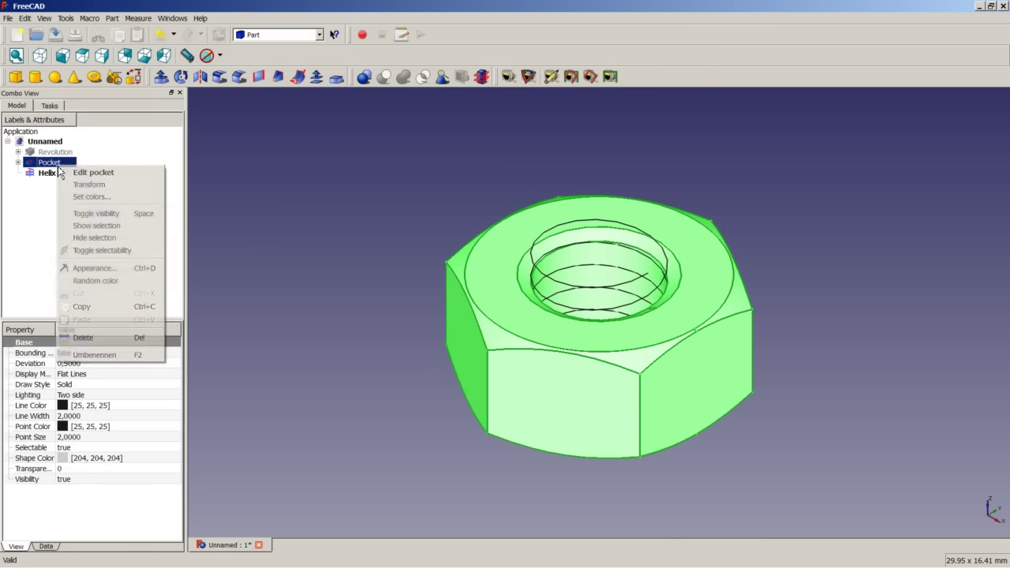
{"action": "left_click", "coordinate": [97, 213]}
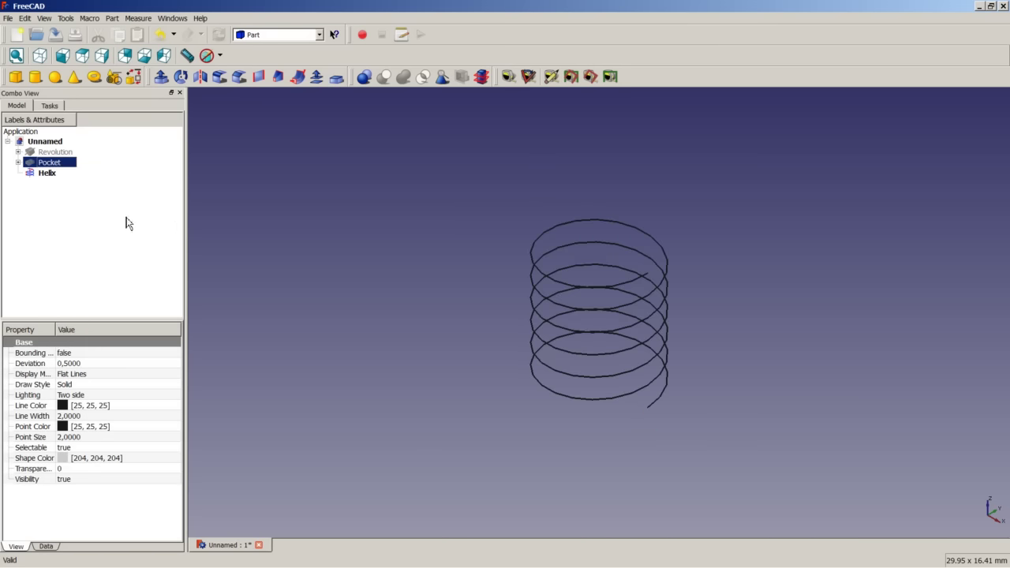
{"action": "left_click", "coordinate": [322, 228]}
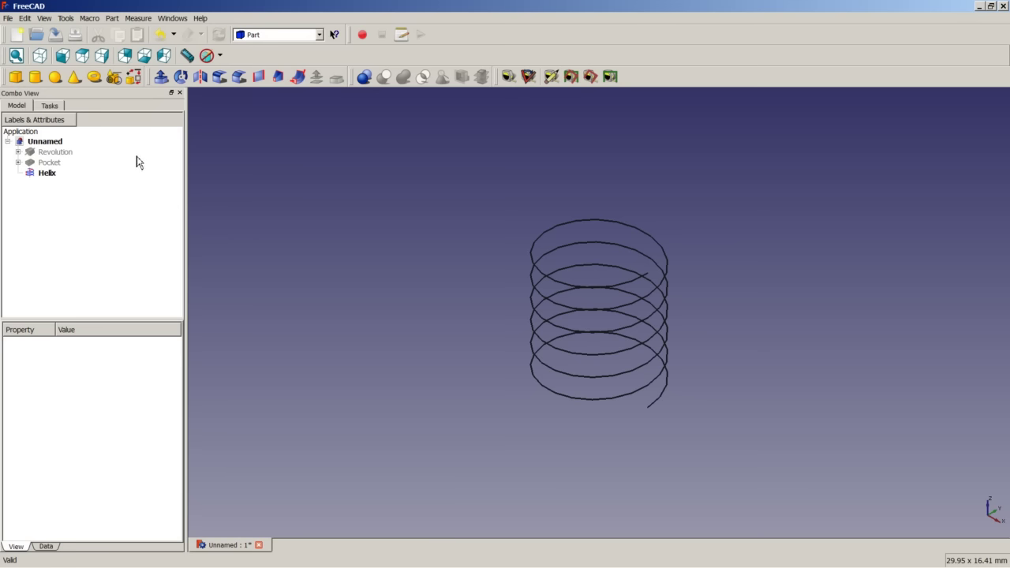
Step: Return to the Part Design workbench and start a new sketch on the XZ plane for the helix's lower end
{"action": "left_click", "coordinate": [265, 35]}
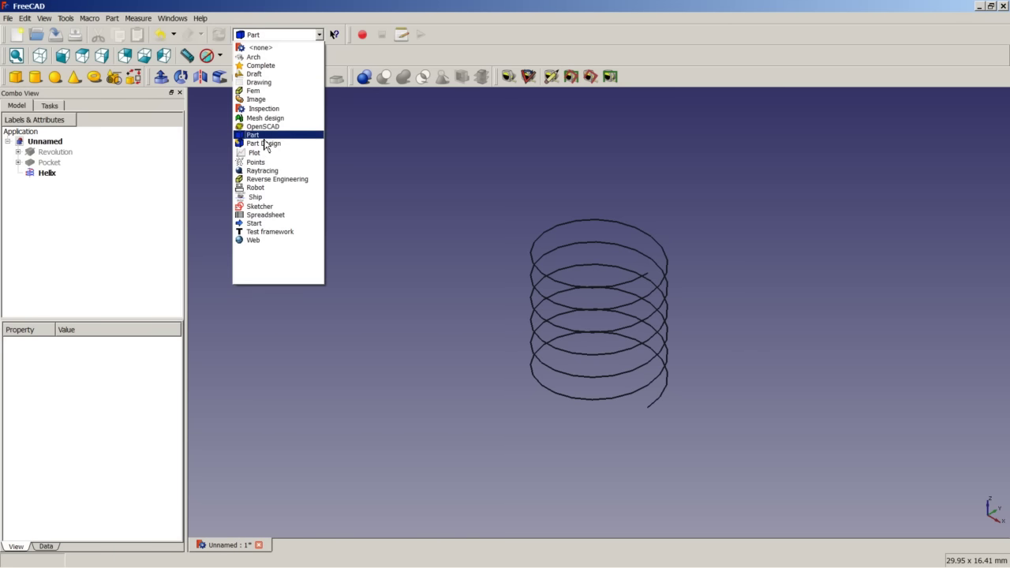
{"action": "left_click", "coordinate": [266, 144]}
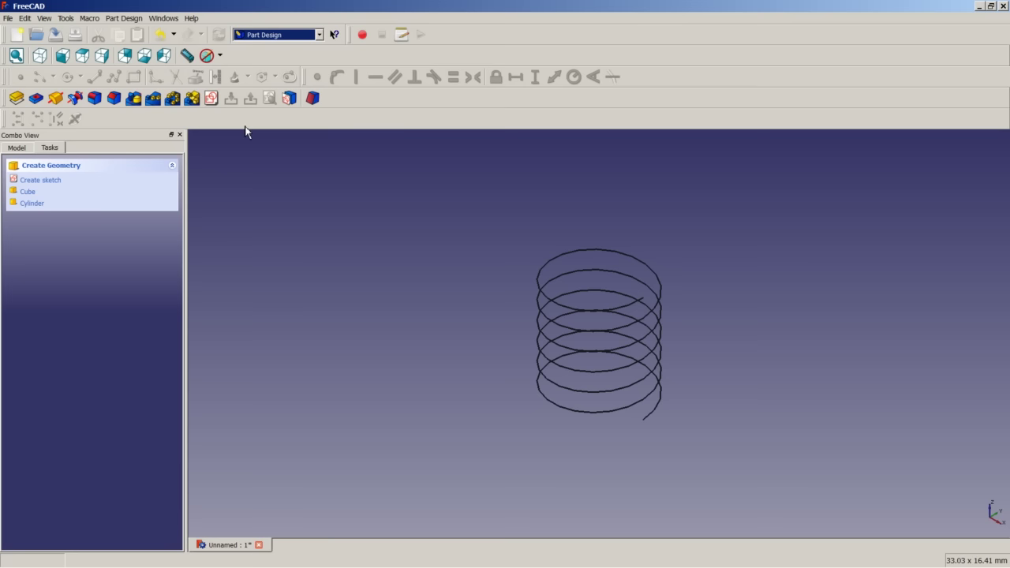
{"action": "left_click", "coordinate": [211, 98]}
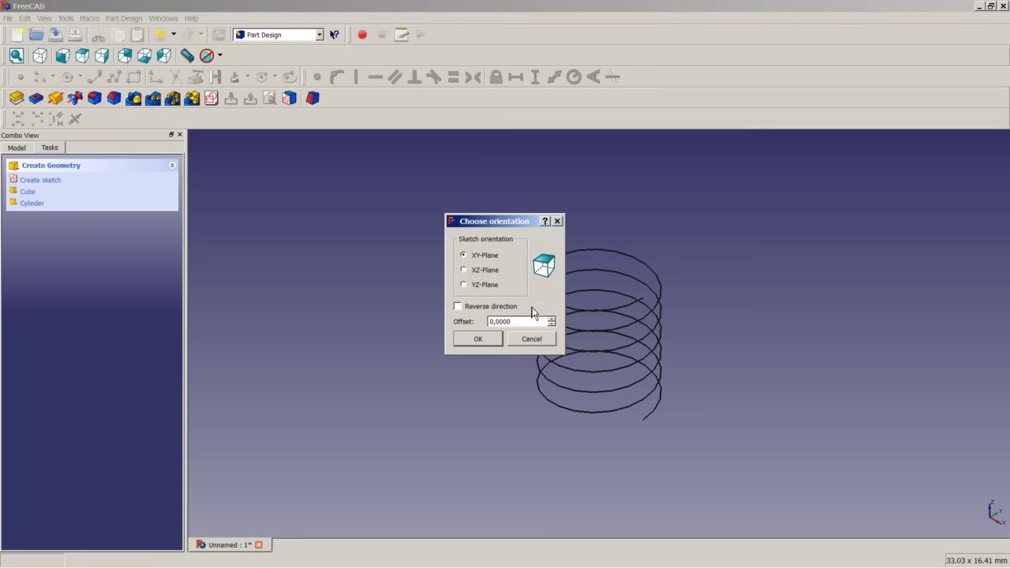
{"action": "left_click", "coordinate": [481, 273]}
{"action": "left_click", "coordinate": [478, 340]}
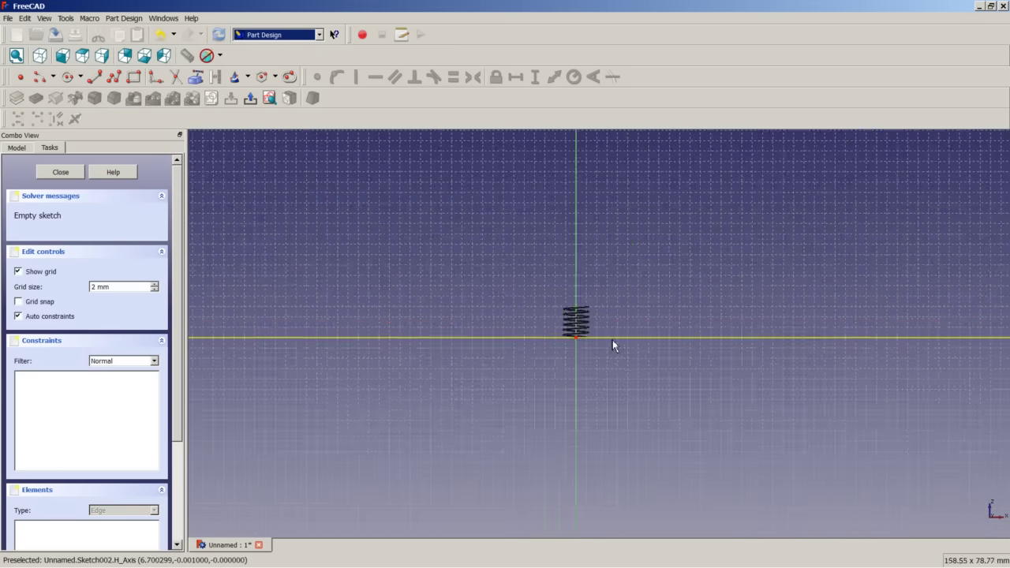
{"action": "scroll", "coordinate": [563, 336], "scroll_direction": "up", "scroll_amount": 15}
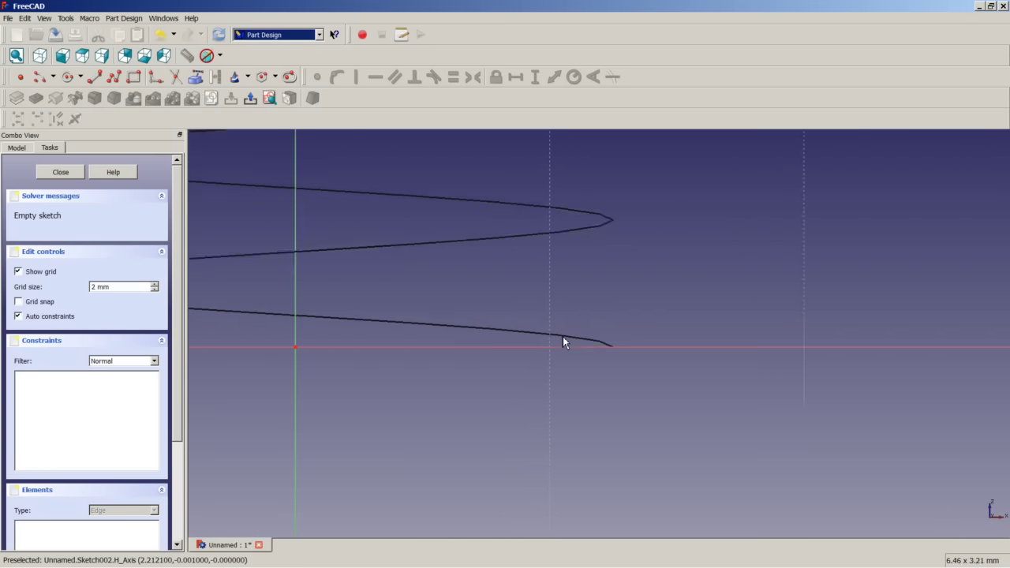
Step: Sketch a closed triangle at the helix's lower end, tip on the horizontal axis at about 2.7 mm, opposite side vertical and about 0.3 mm long
{"action": "left_click", "coordinate": [114, 77]}
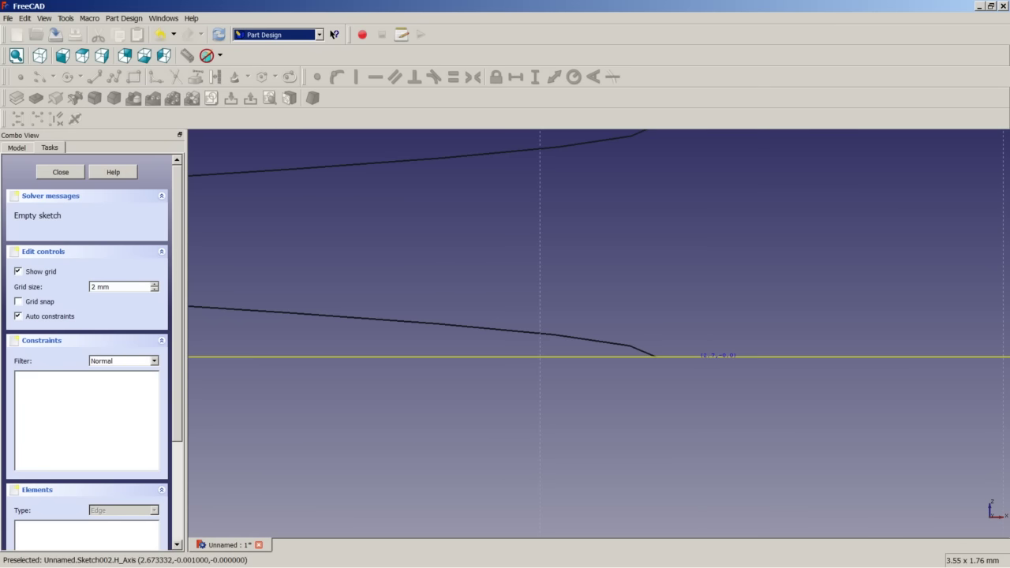
{"action": "left_click", "coordinate": [694, 358]}
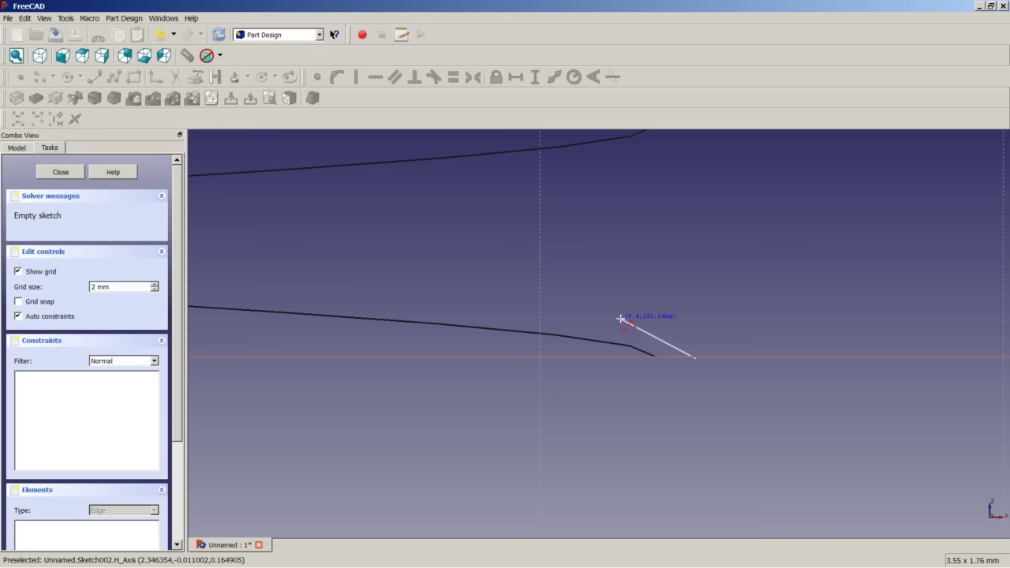
{"action": "left_click", "coordinate": [620, 319]}
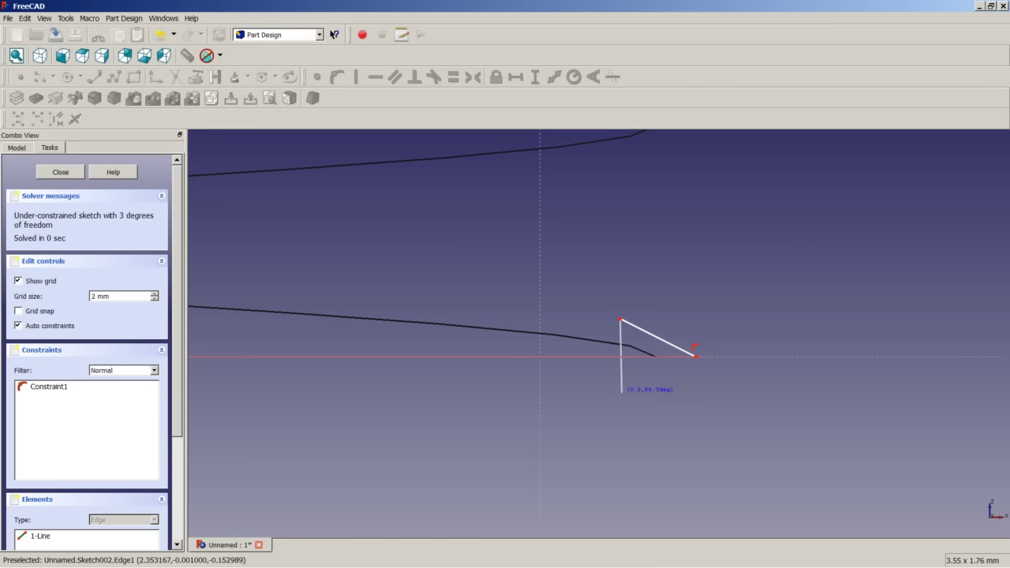
{"action": "left_click", "coordinate": [622, 392]}
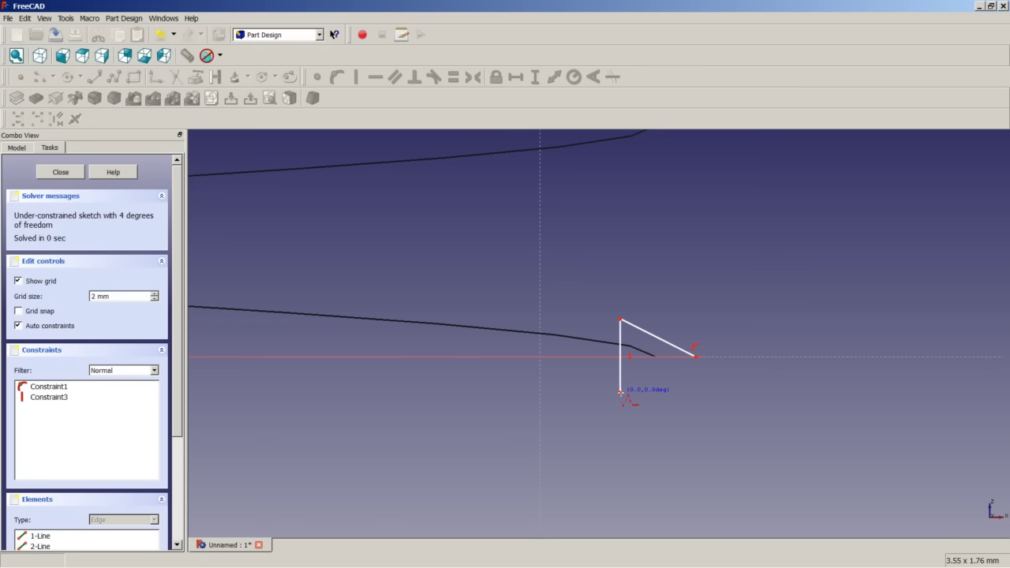
{"action": "left_click", "coordinate": [695, 356]}
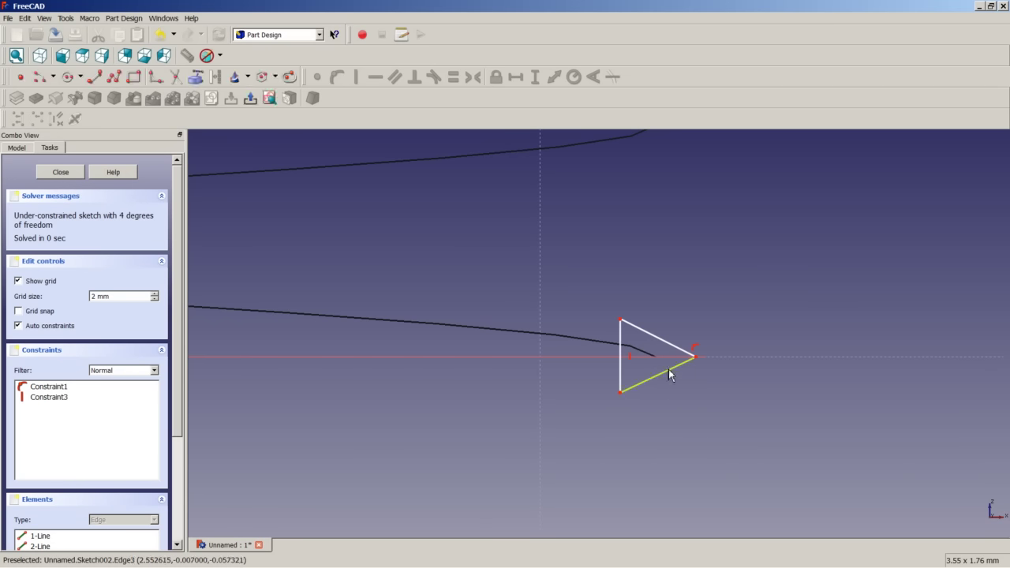
Step: Constrain the triangle's two slanted sides to equal length
{"action": "left_click", "coordinate": [637, 329]}
{"action": "left_click", "coordinate": [661, 374]}
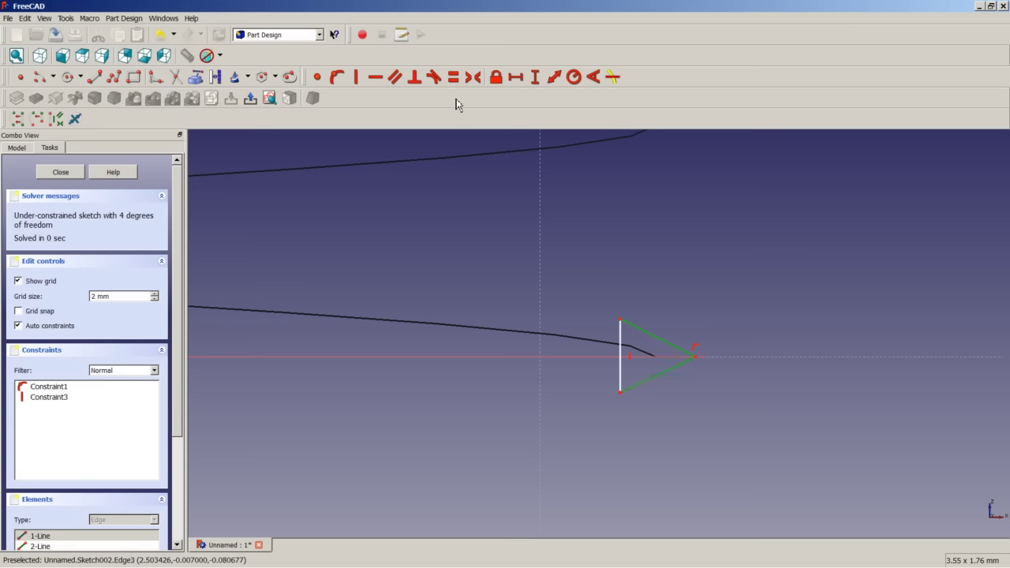
{"action": "left_click", "coordinate": [454, 78]}
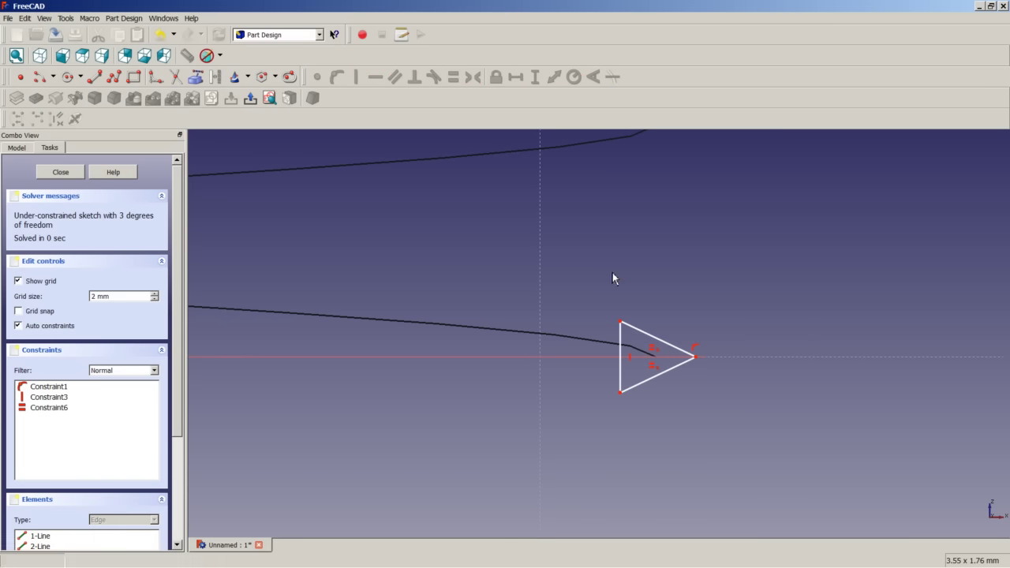
Step: Set the angle between the triangle's two slanted sides to 60° and place its dimension outside the triangle
{"action": "left_click", "coordinate": [641, 335]}
{"action": "left_click", "coordinate": [642, 383]}
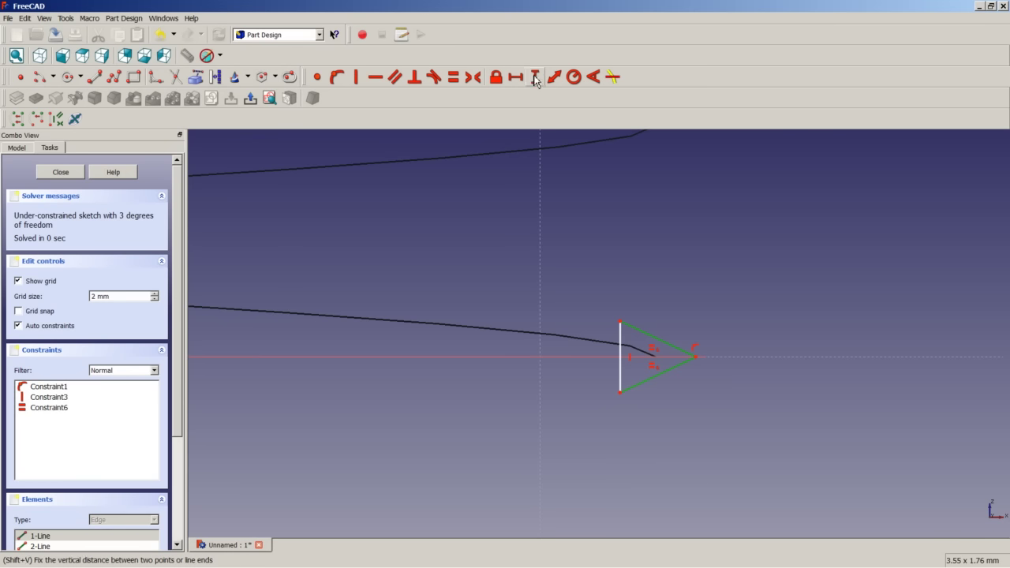
{"action": "left_click", "coordinate": [593, 77]}
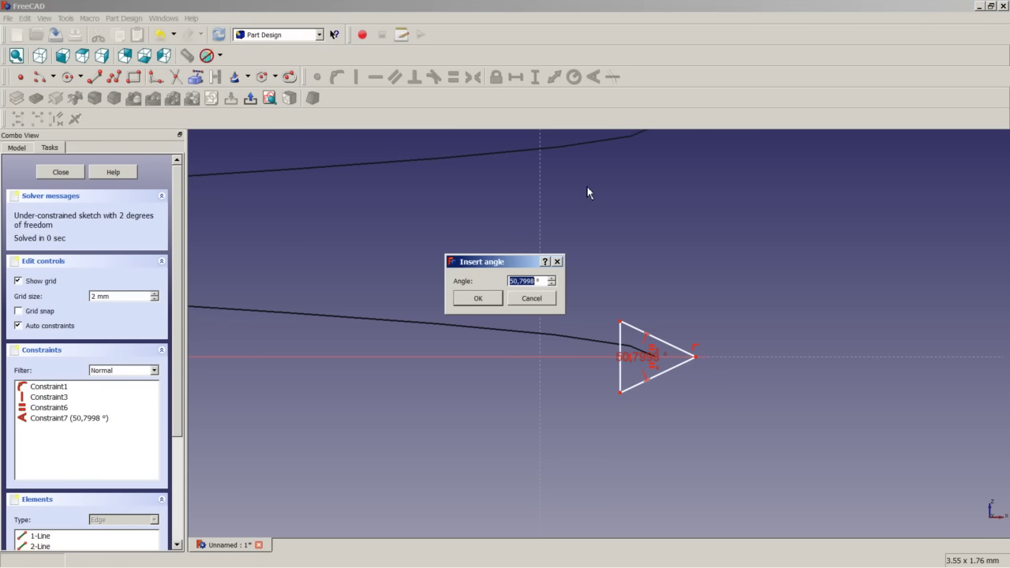
{"action": "type", "text": "60"}
{"action": "key", "text": "Return"}
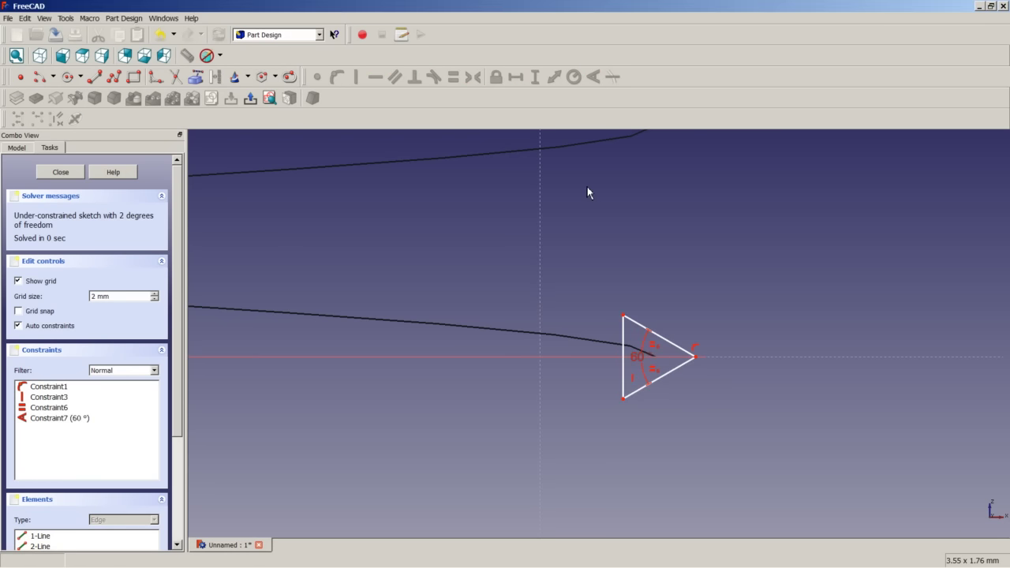
{"action": "left_click_drag", "start_coordinate": [636, 359], "coordinate": [592, 366]}
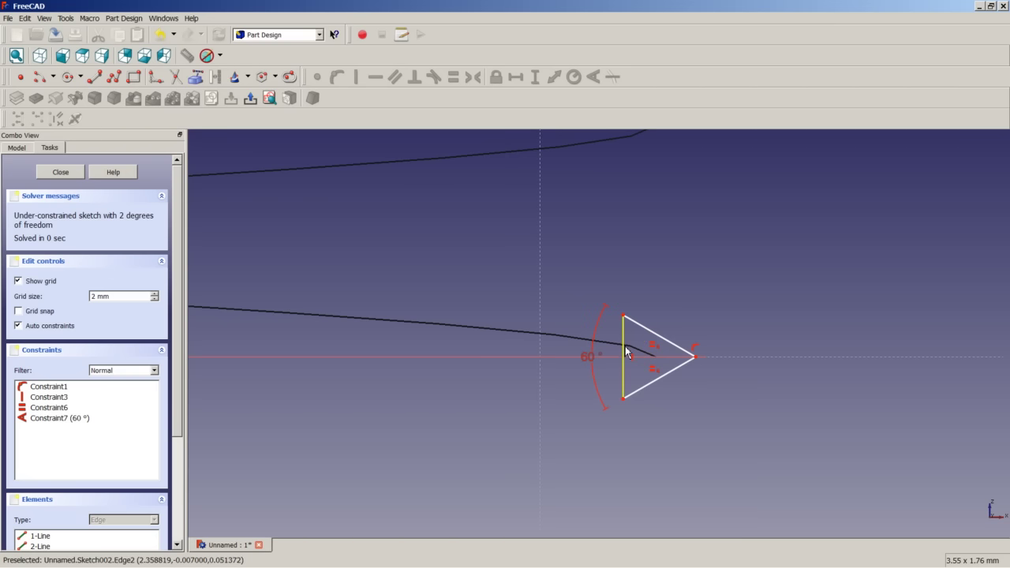
Step: Set the horizontal distance from the origin to the triangle's vertical side to 2.4 mm and place the dimension below the profile
{"action": "left_click", "coordinate": [624, 399]}
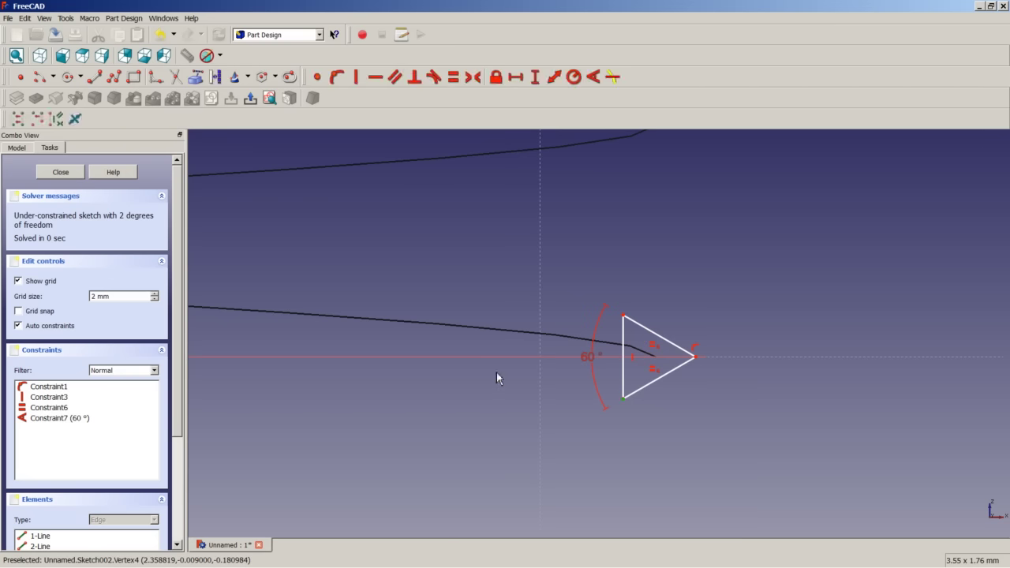
{"action": "scroll", "coordinate": [495, 372], "scroll_direction": "down", "scroll_amount": 3}
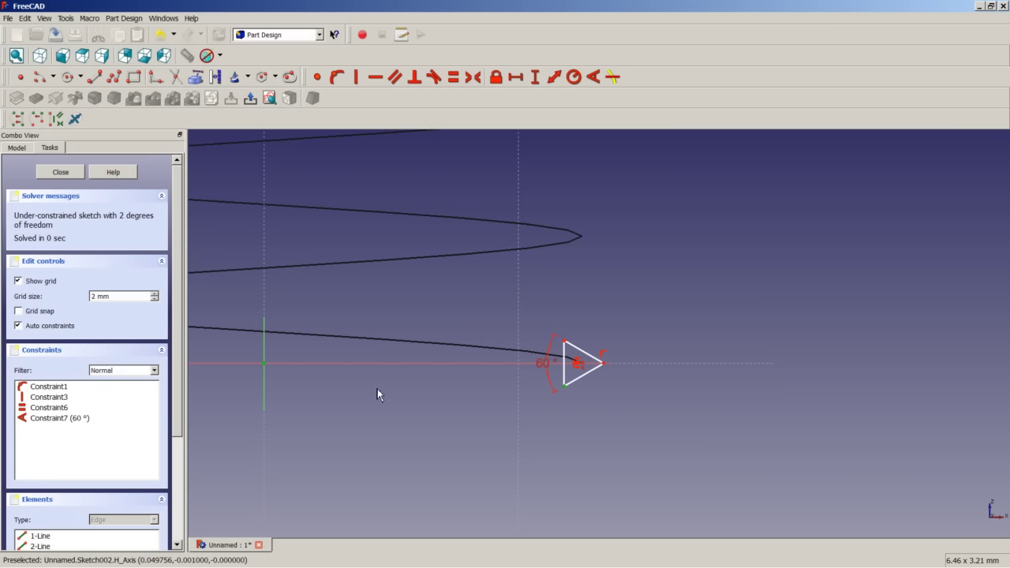
{"action": "left_click", "coordinate": [516, 77]}
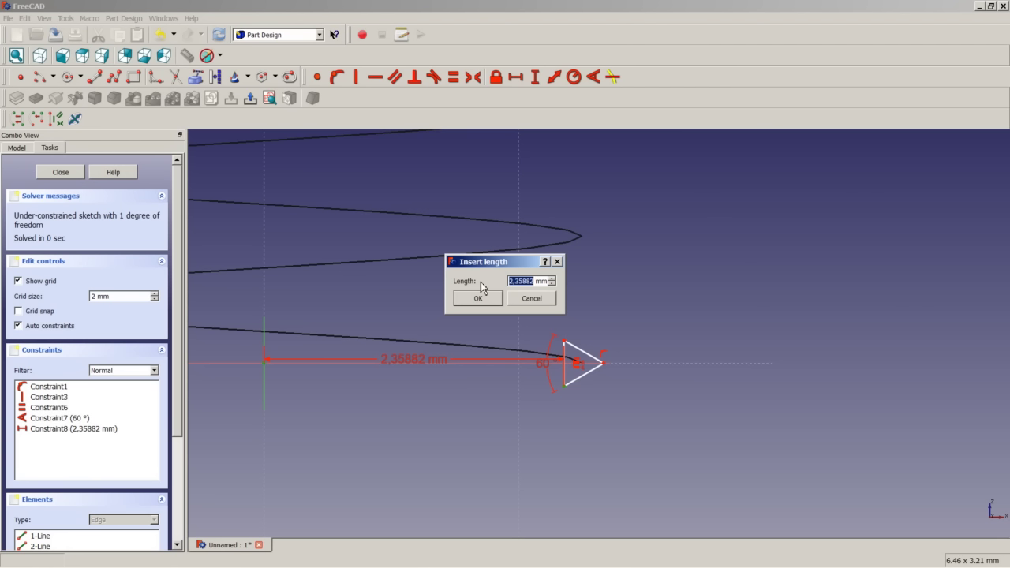
{"action": "type", "text": "2,4"}
{"action": "left_click", "coordinate": [483, 300]}
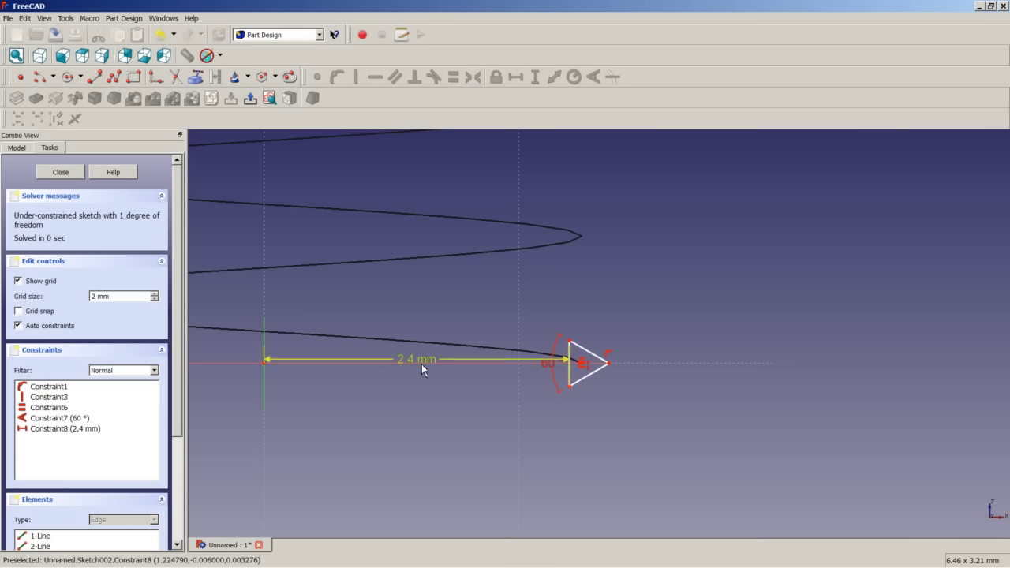
{"action": "left_click_drag", "start_coordinate": [422, 370], "coordinate": [419, 417]}
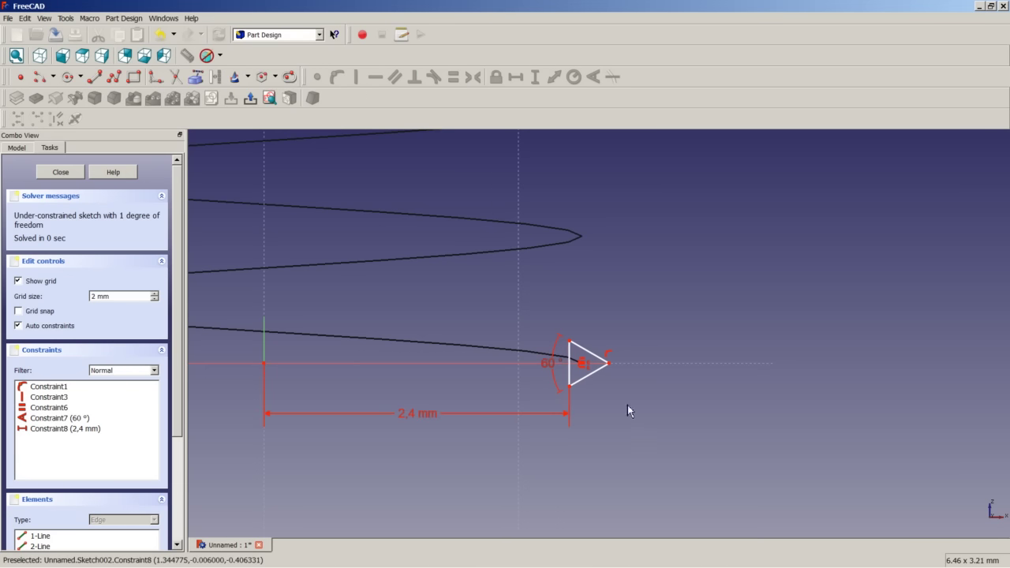
Step: Set the horizontal distance from the origin to the triangle's tip to 3 mm and close the sketch
{"action": "left_click", "coordinate": [608, 363]}
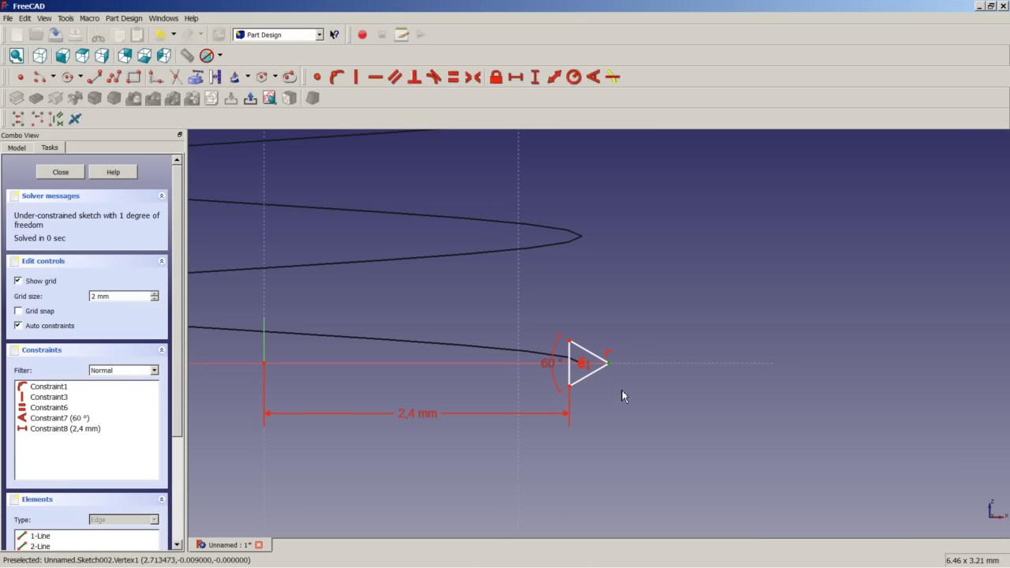
{"action": "left_click", "coordinate": [266, 364]}
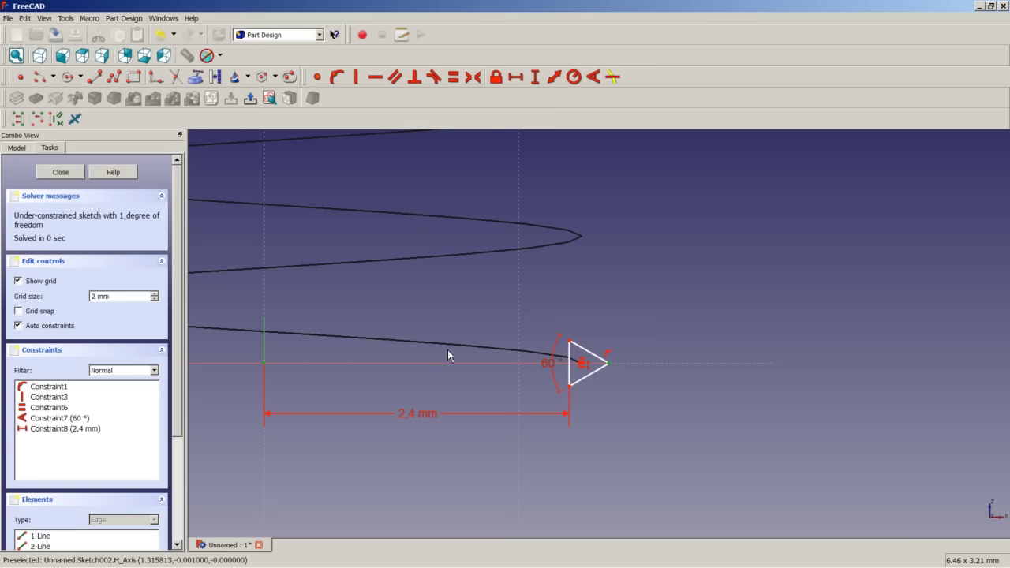
{"action": "left_click", "coordinate": [519, 82]}
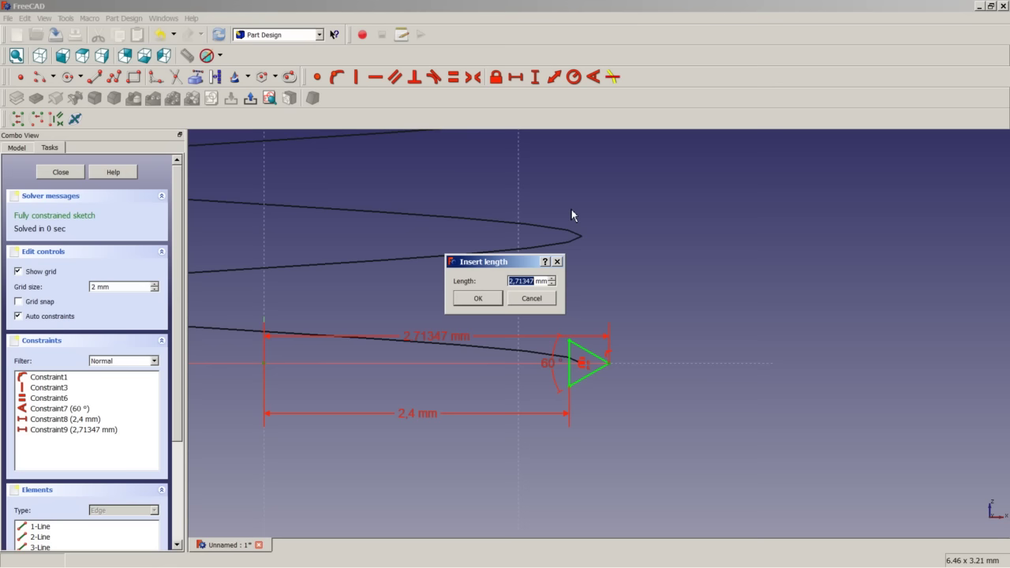
{"action": "type", "text": "3"}
{"action": "key", "text": "Return"}
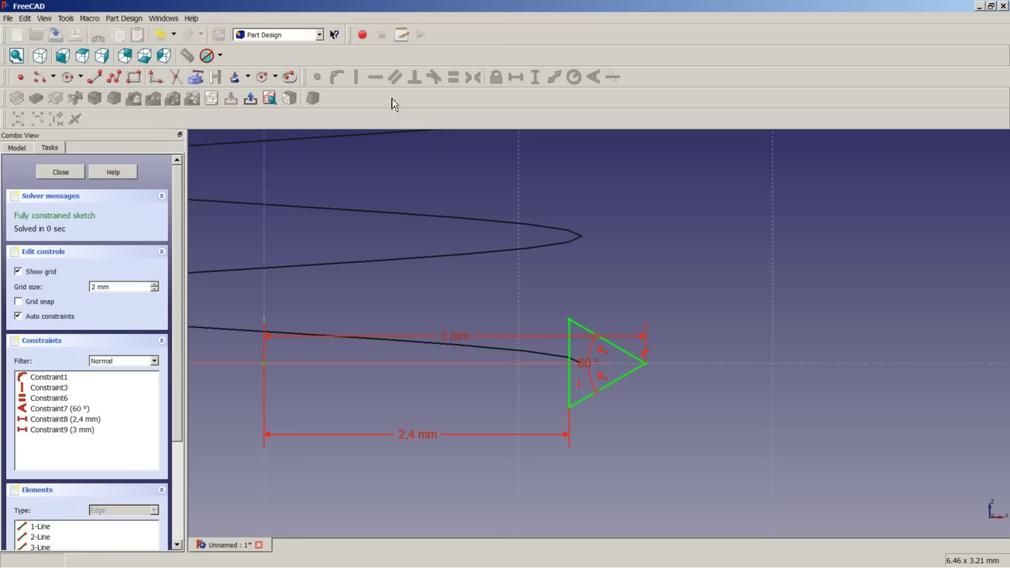
{"action": "left_click", "coordinate": [66, 174]}
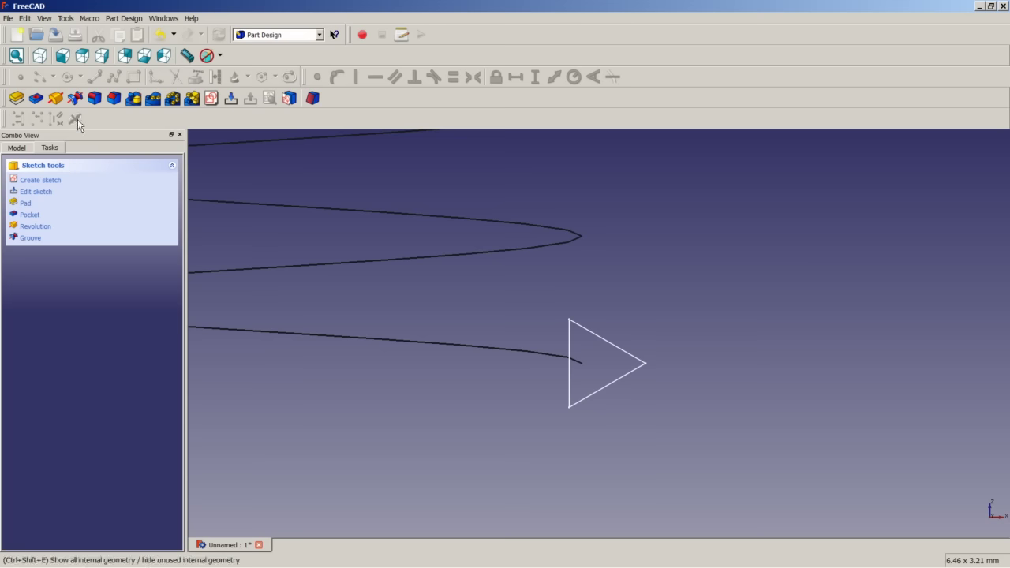
Step: In the Part workbench, start a Sweep and add the triangular sketch, Sketch002, as its profile
{"action": "left_click", "coordinate": [17, 150]}
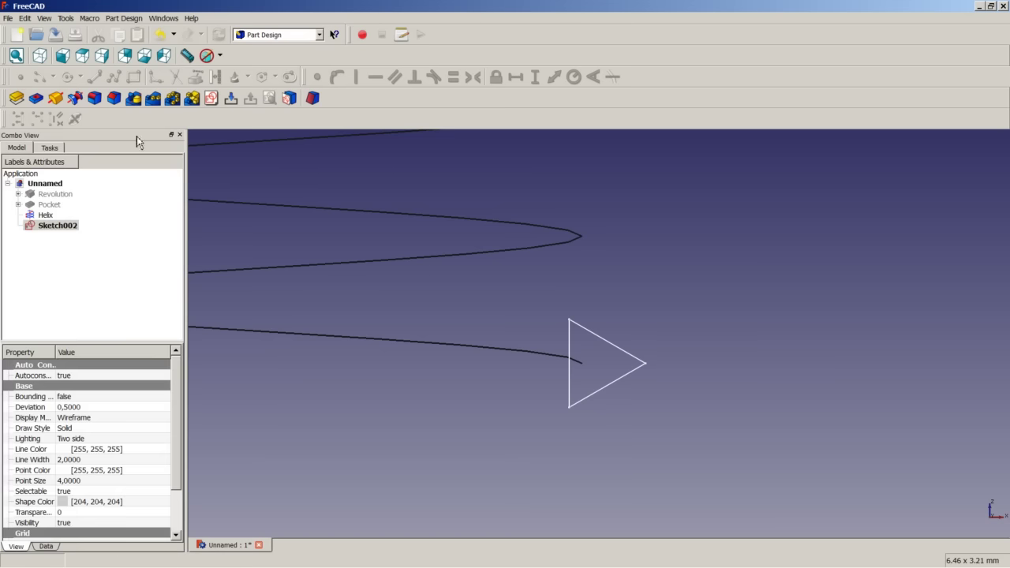
{"action": "left_click", "coordinate": [270, 37]}
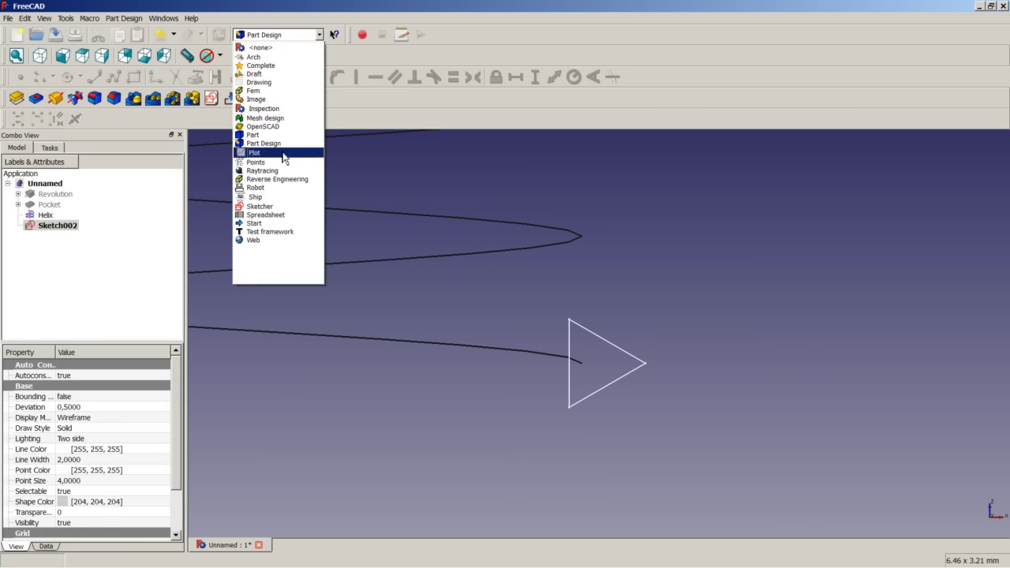
{"action": "left_click", "coordinate": [271, 139]}
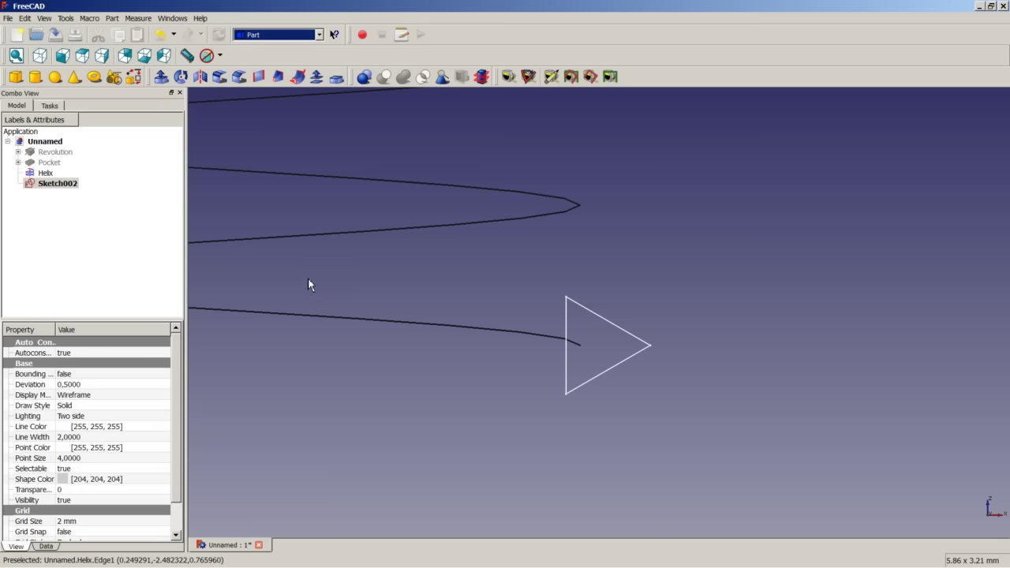
{"action": "left_click", "coordinate": [286, 267]}
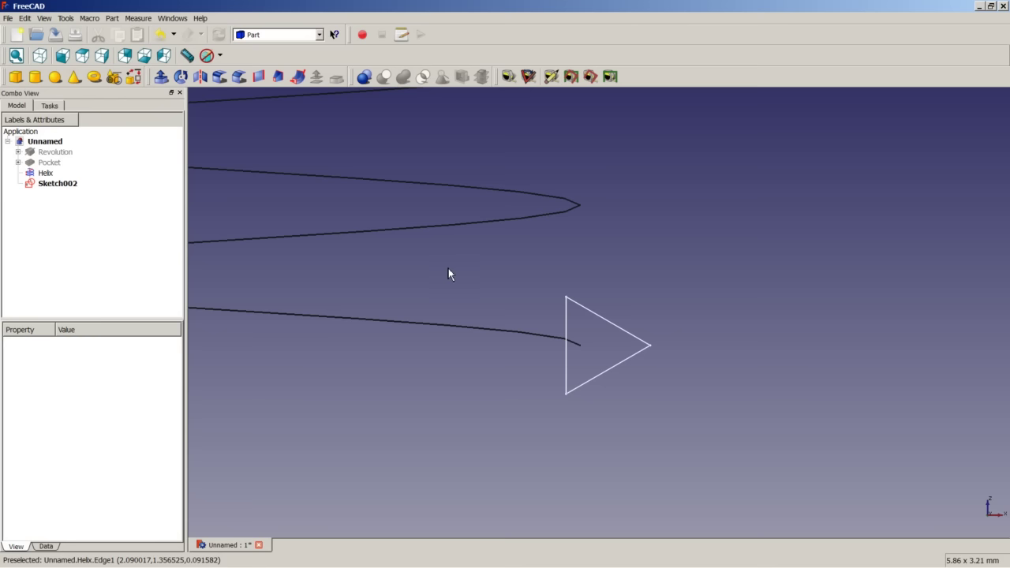
{"action": "left_click", "coordinate": [300, 79]}
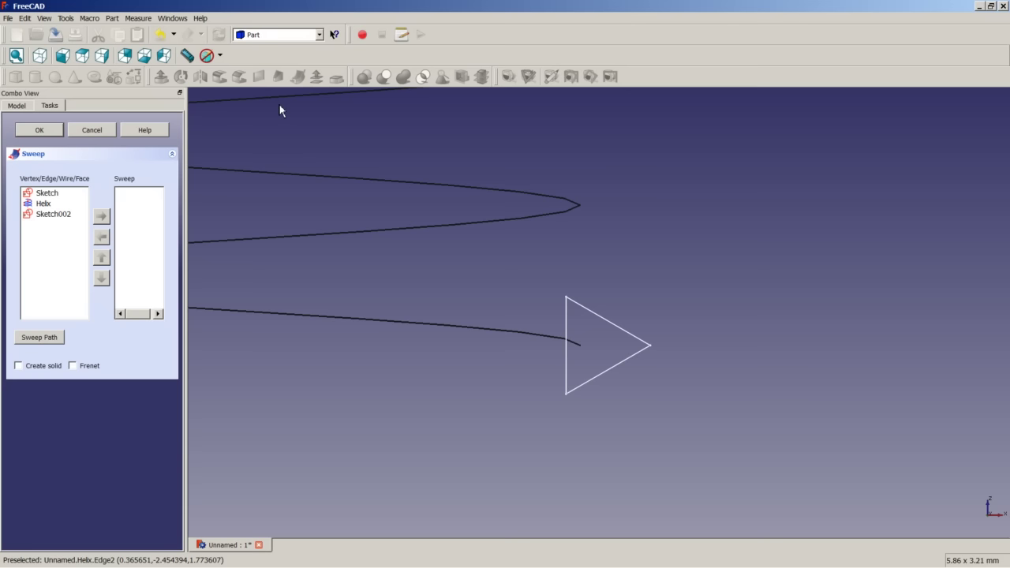
{"action": "double_click", "coordinate": [61, 214]}
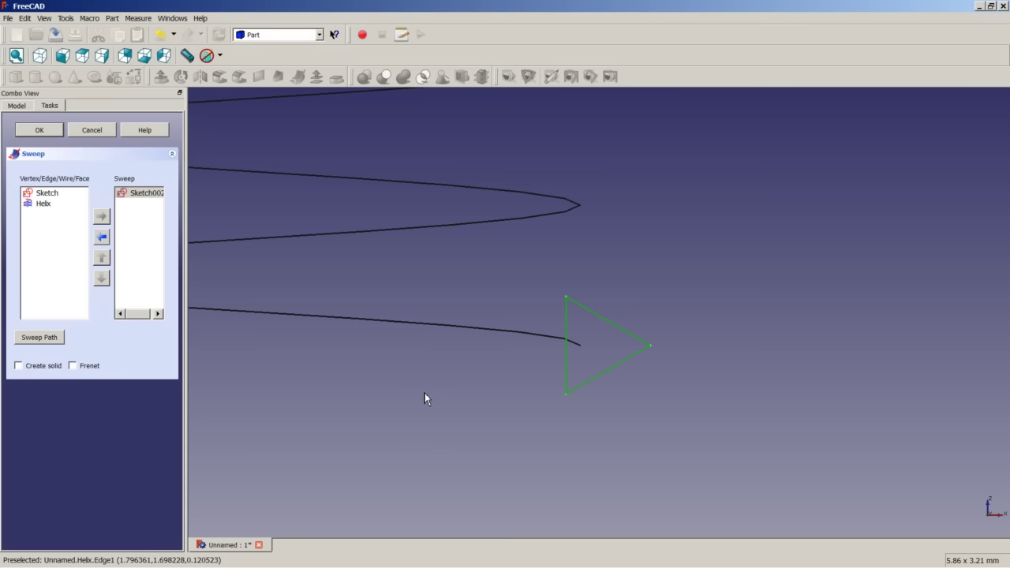
Step: Define the sweep path by selecting all six turns of the helix, beginning with the one at the triangle
{"action": "left_click", "coordinate": [448, 401]}
{"action": "scroll", "coordinate": [450, 340], "scroll_direction": "down", "scroll_amount": 8}
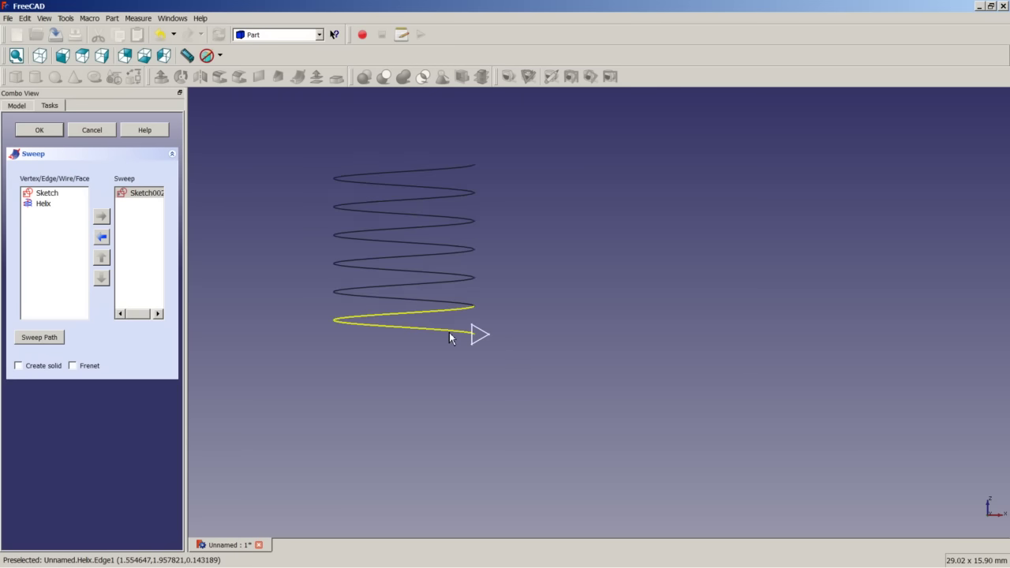
{"action": "scroll", "coordinate": [430, 250], "scroll_direction": "up", "scroll_amount": 2}
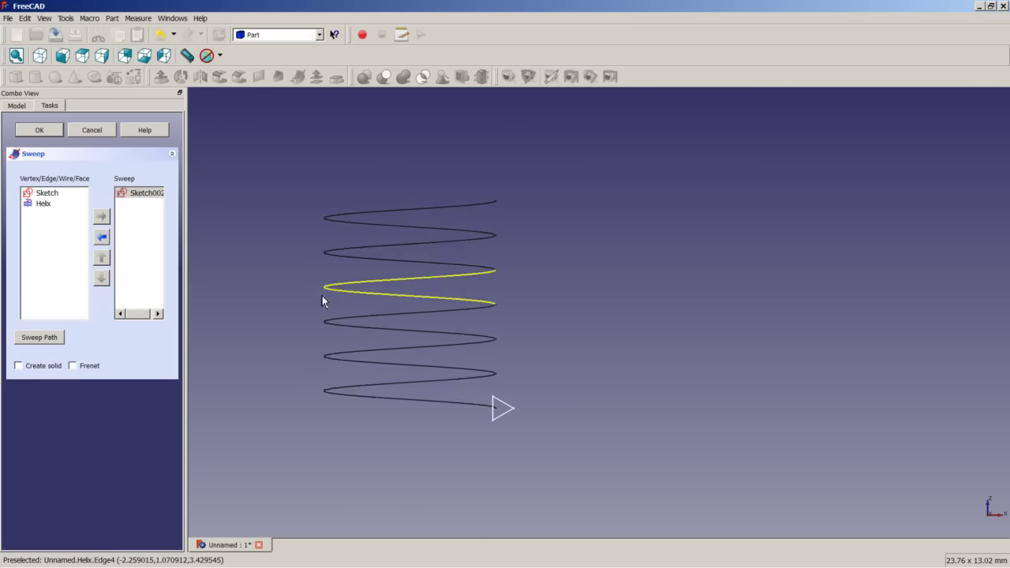
{"action": "left_click", "coordinate": [50, 338]}
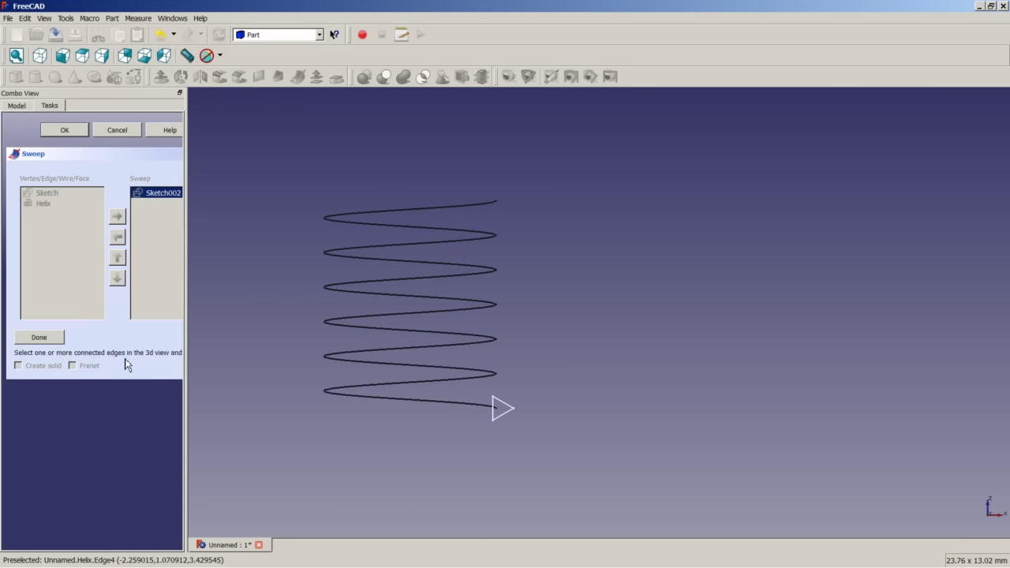
{"action": "left_click", "coordinate": [413, 401]}
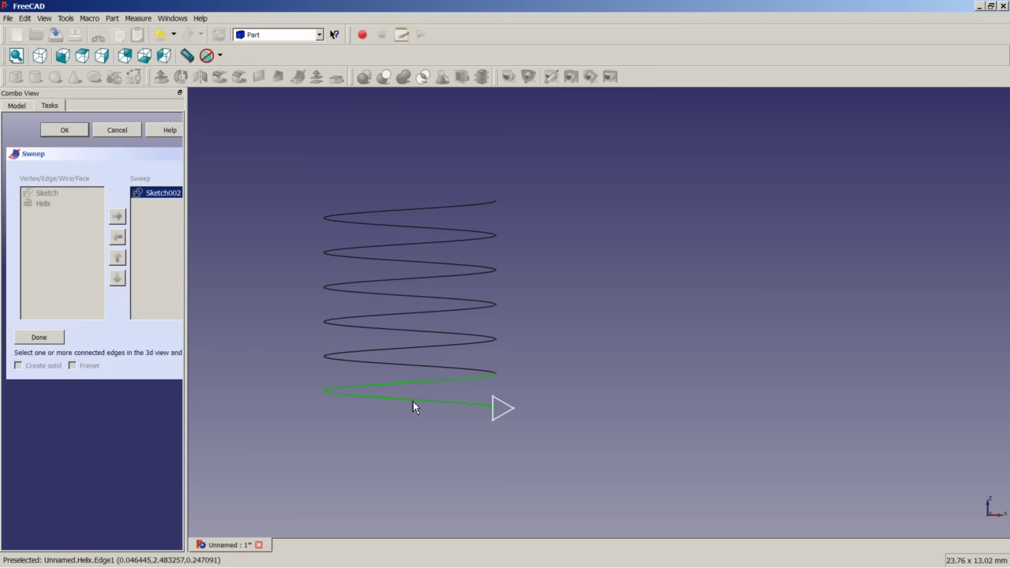
{"action": "left_click", "coordinate": [416, 371]}
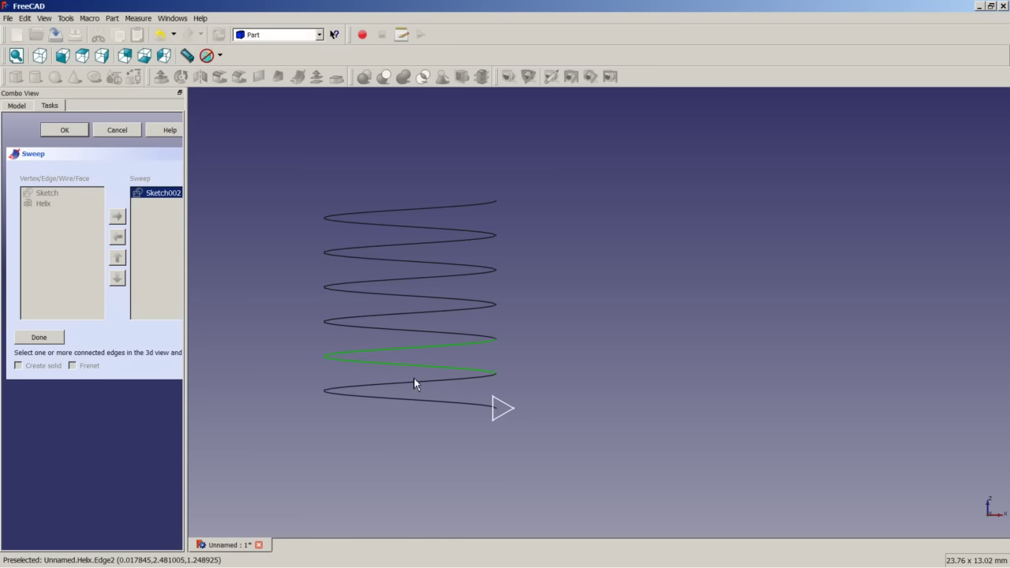
{"action": "left_click", "coordinate": [404, 418]}
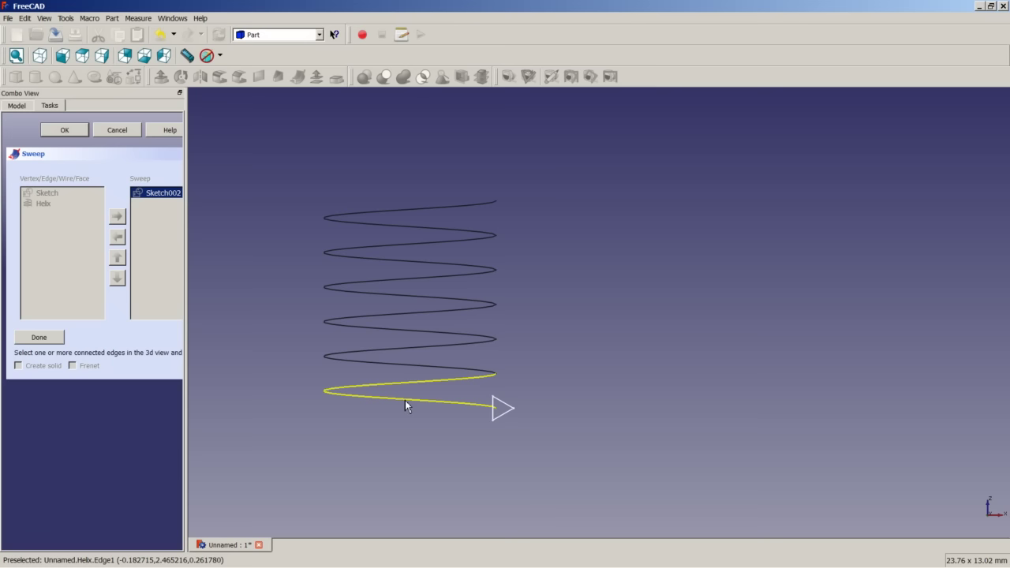
{"action": "left_click", "coordinate": [405, 400]}
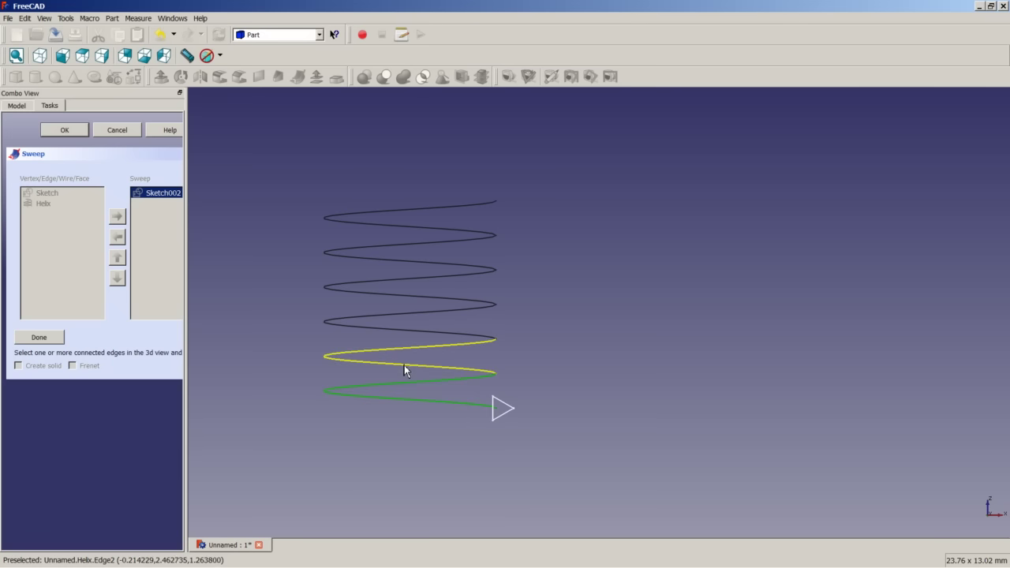
{"action": "left_click", "coordinate": [404, 364], "text": "ctrl"}
{"action": "left_click", "coordinate": [388, 332], "text": "ctrl"}
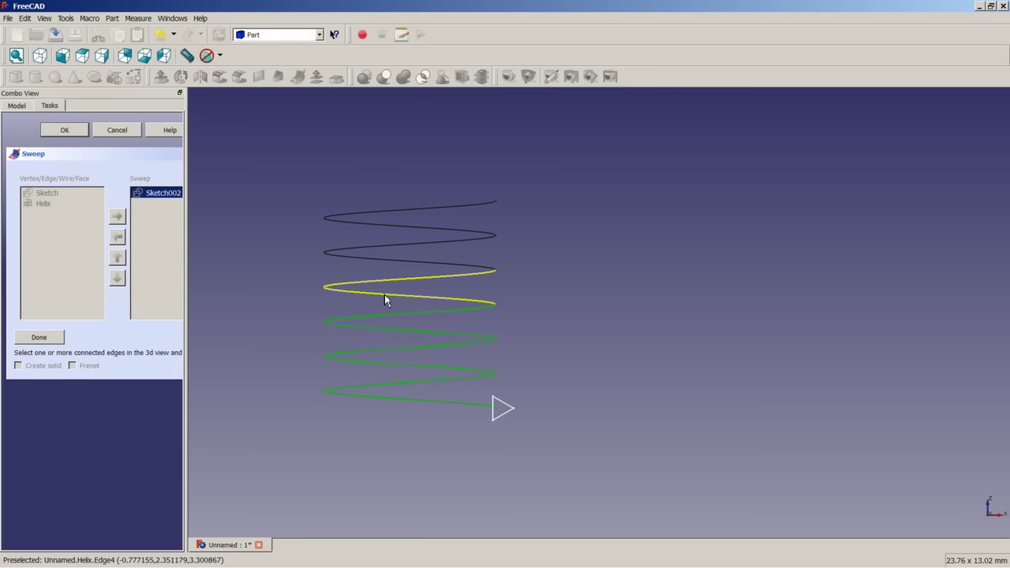
{"action": "left_click", "coordinate": [385, 294], "text": "ctrl"}
{"action": "left_click", "coordinate": [380, 259], "text": "ctrl"}
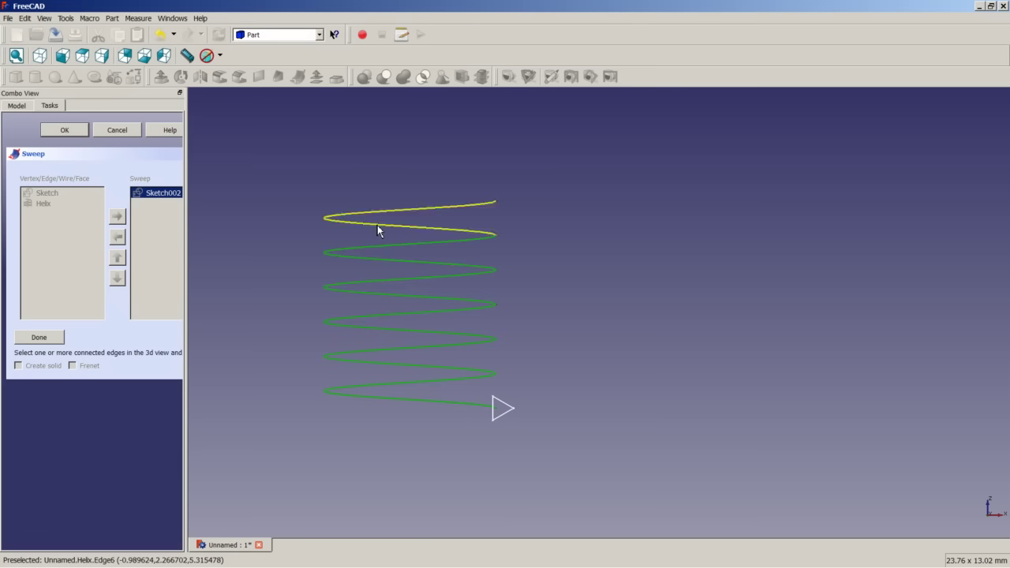
{"action": "left_click", "coordinate": [377, 225], "text": "ctrl"}
{"action": "left_click", "coordinate": [56, 339]}
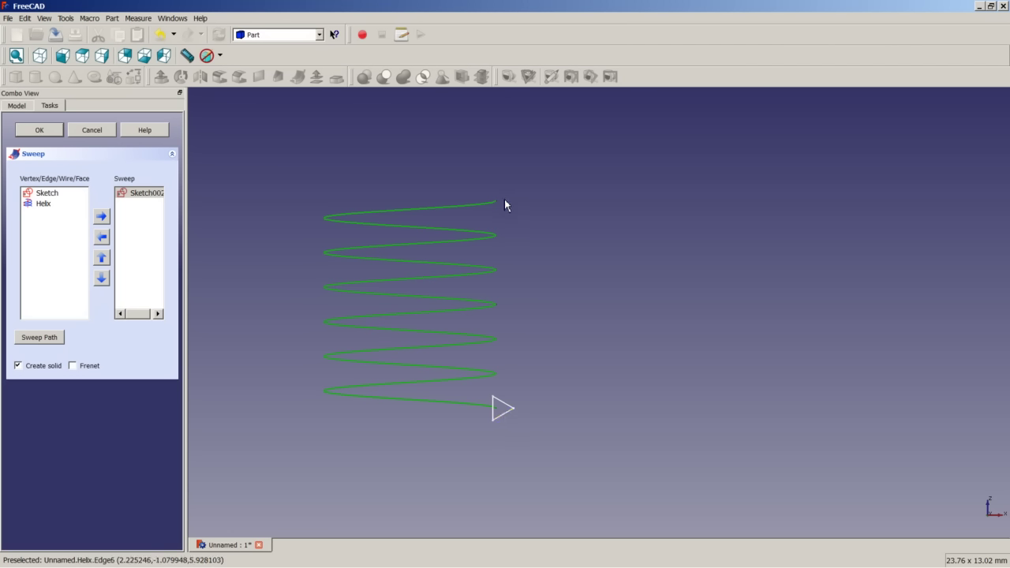
Step: Enable the Create solid and Frenet options and create the sweep of the triangular profile
{"action": "left_click", "coordinate": [90, 367]}
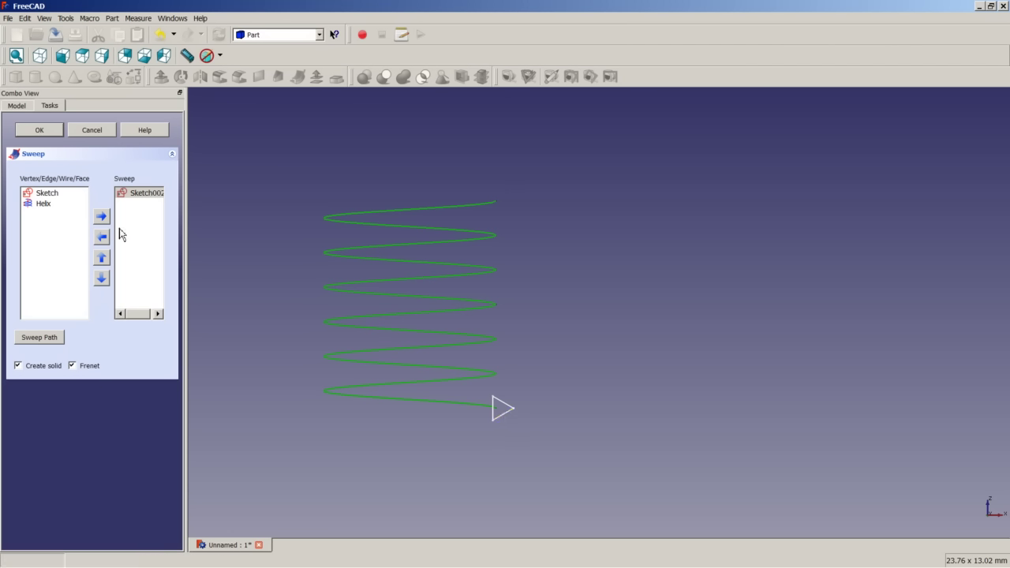
{"action": "left_click", "coordinate": [40, 130]}
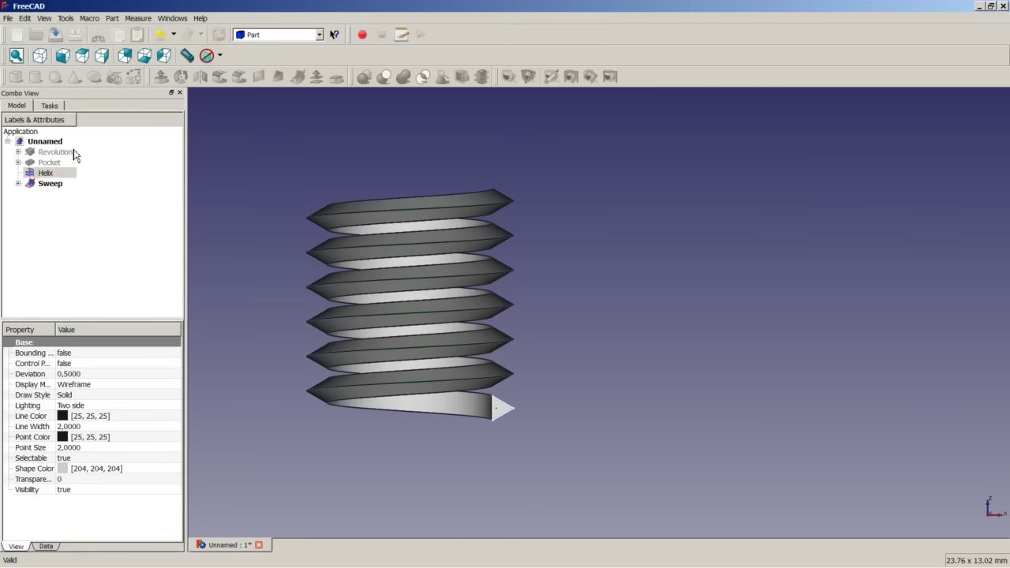
{"action": "middle_click_drag", "start_coordinate": [463, 271], "coordinate": [505, 282]}
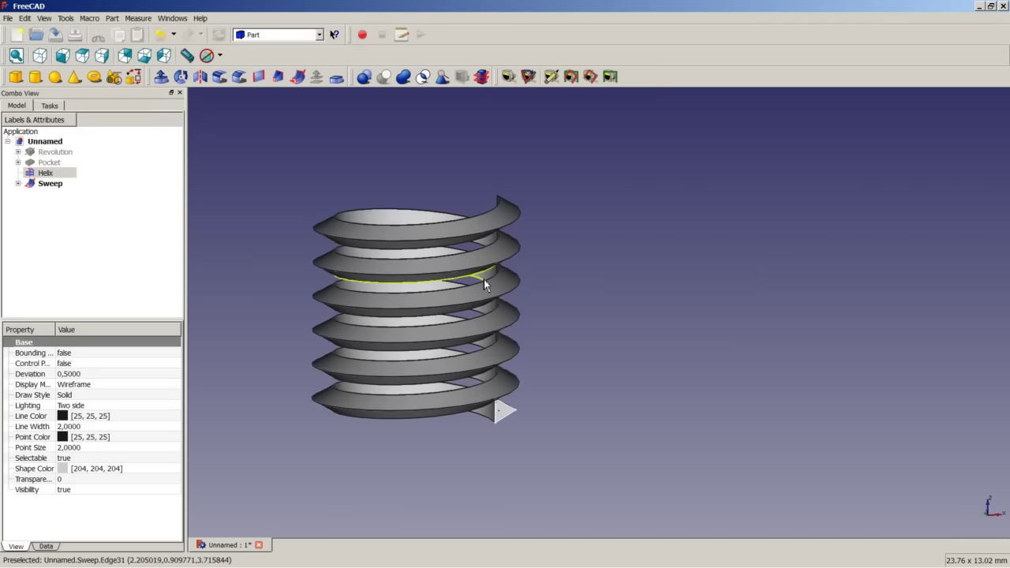
Step: Make the hexagonal nut body, Pocket, visible together with the swept thread
{"action": "right_click", "coordinate": [53, 162]}
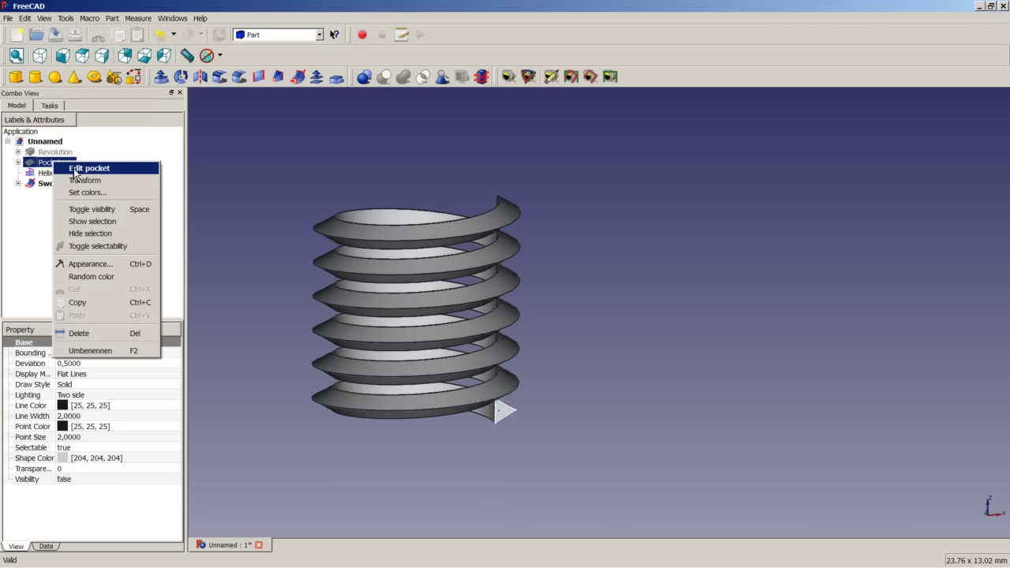
{"action": "left_click", "coordinate": [91, 209]}
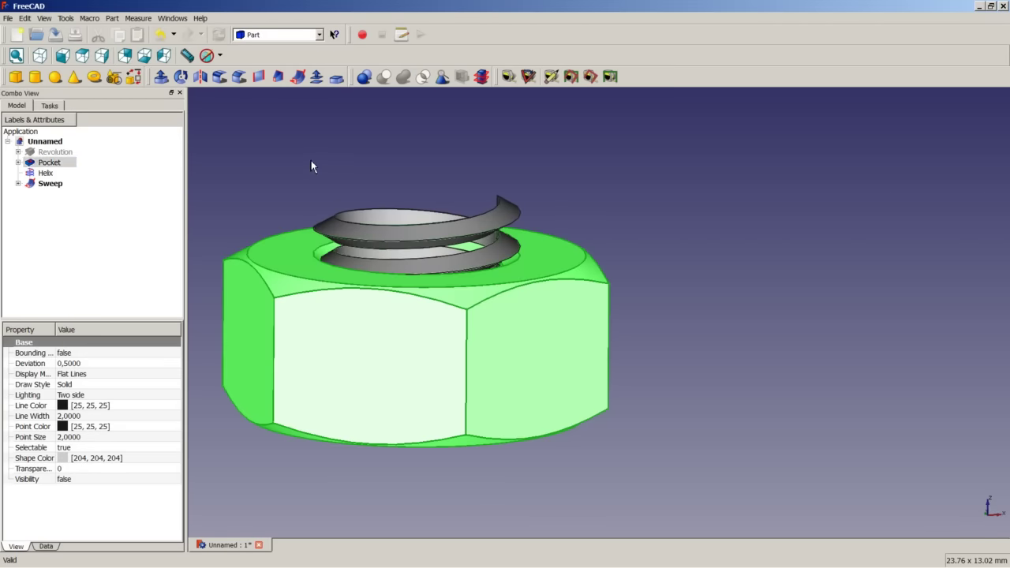
{"action": "middle_click_drag", "start_coordinate": [308, 162], "coordinate": [405, 249]}
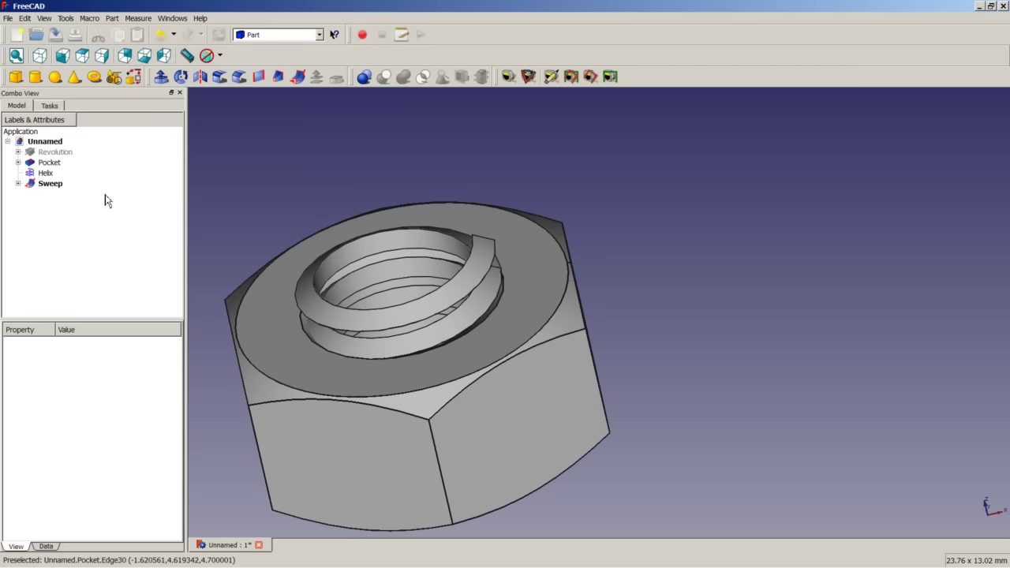
Step: Cut the Sweep thread body from the Pocket nut body with a Boolean Cut
{"action": "left_click", "coordinate": [49, 162]}
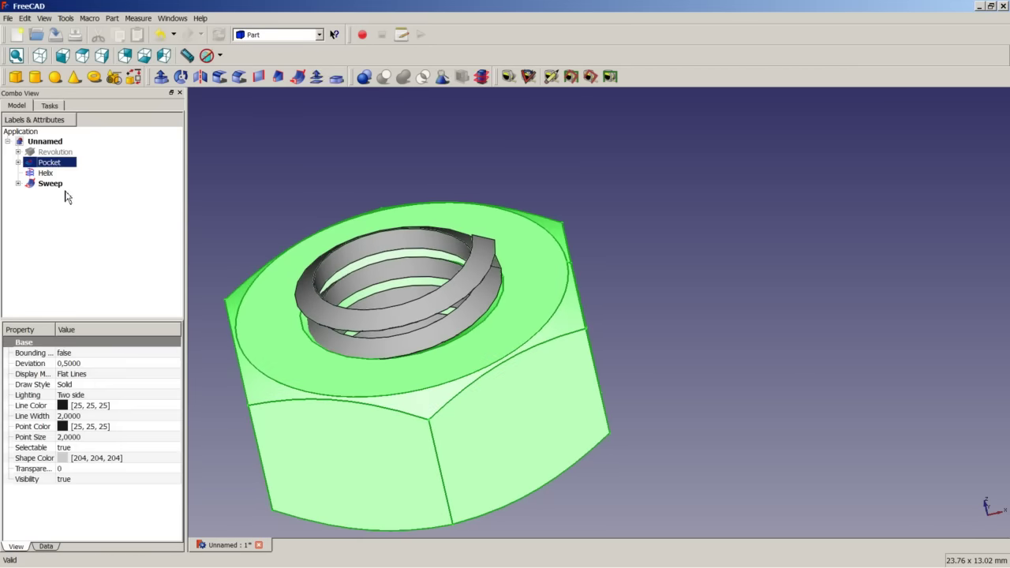
{"action": "left_click", "coordinate": [55, 187], "text": "ctrl"}
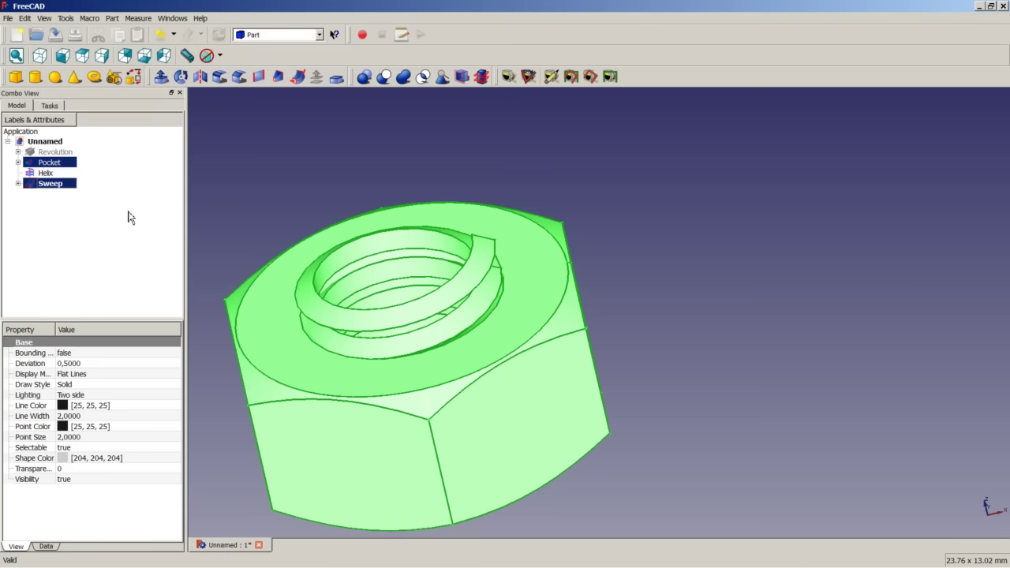
{"action": "scroll", "coordinate": [344, 229], "scroll_direction": "down", "scroll_amount": 2}
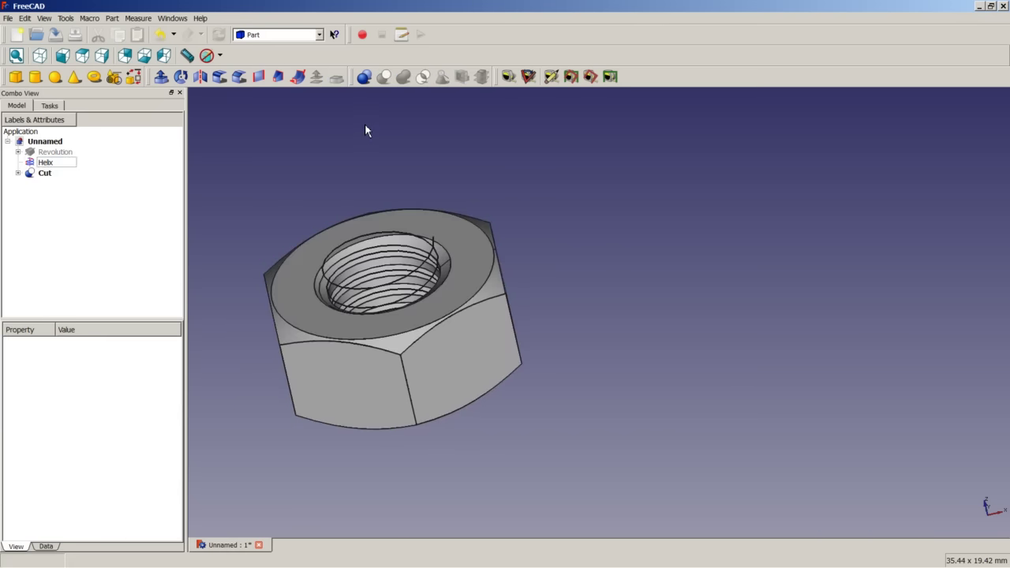
Step: Hide the Helix curve in the nut's hole
{"action": "right_click", "coordinate": [49, 163]}
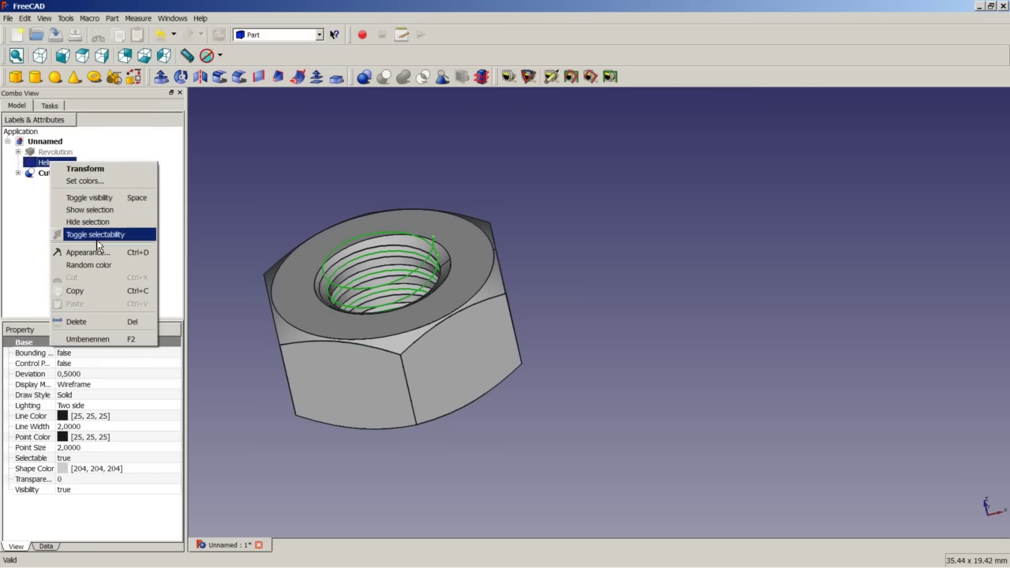
{"action": "left_click", "coordinate": [108, 198]}
{"action": "middle_click_drag", "start_coordinate": [343, 239], "coordinate": [450, 240]}
Step: Hide the triangular profile Sketch002 nested under the Cut's Sweep and collapse the tree branches again
{"action": "left_click", "coordinate": [19, 173]}
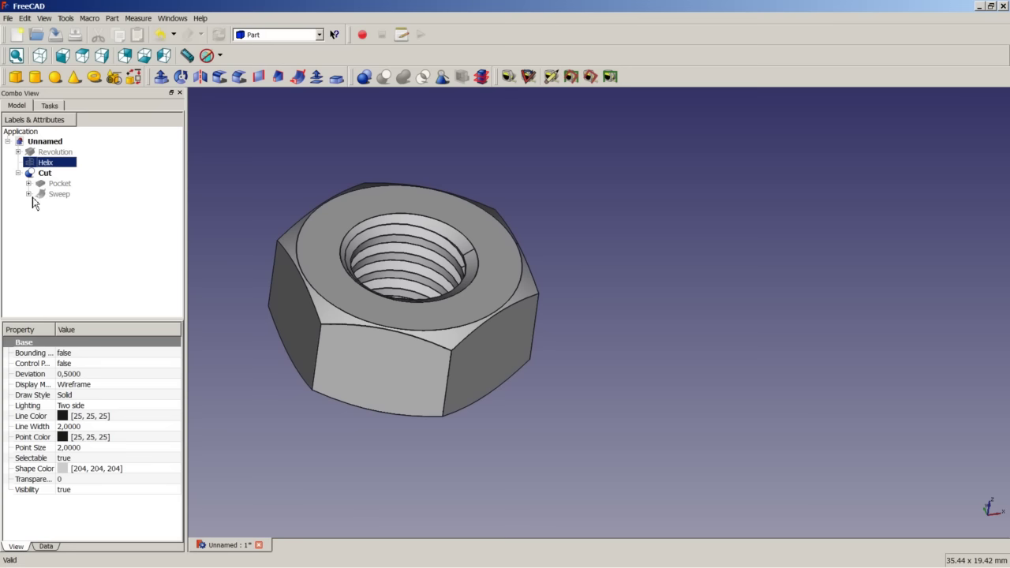
{"action": "left_click", "coordinate": [29, 195]}
{"action": "right_click", "coordinate": [66, 205]}
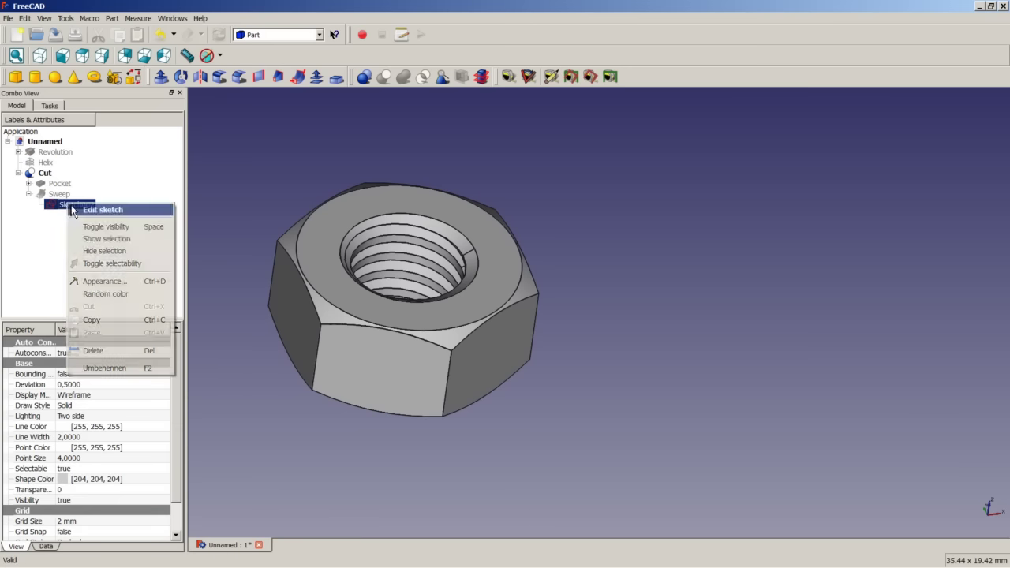
{"action": "left_click", "coordinate": [125, 228]}
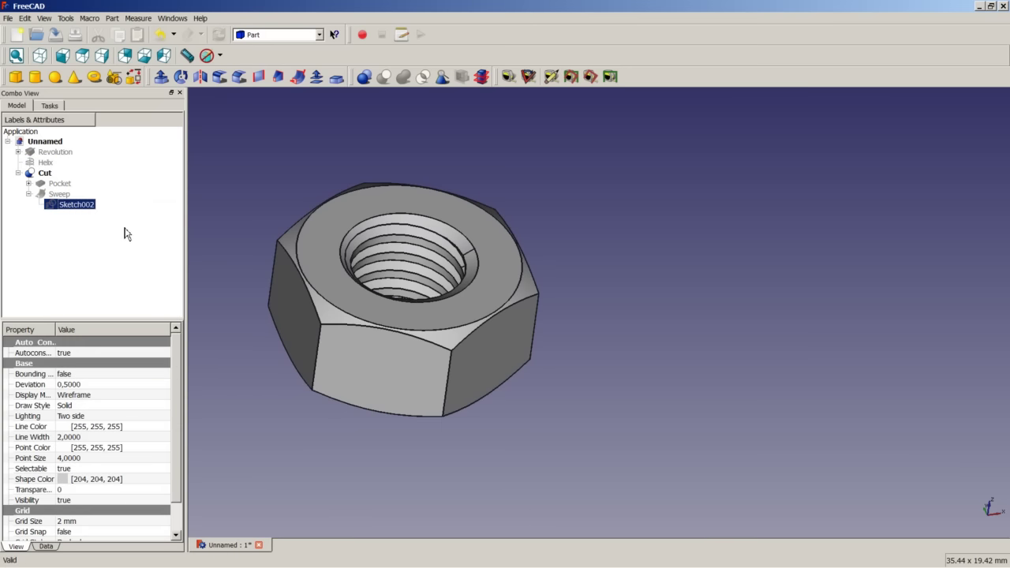
{"action": "left_click", "coordinate": [29, 194]}
{"action": "left_click", "coordinate": [18, 173]}
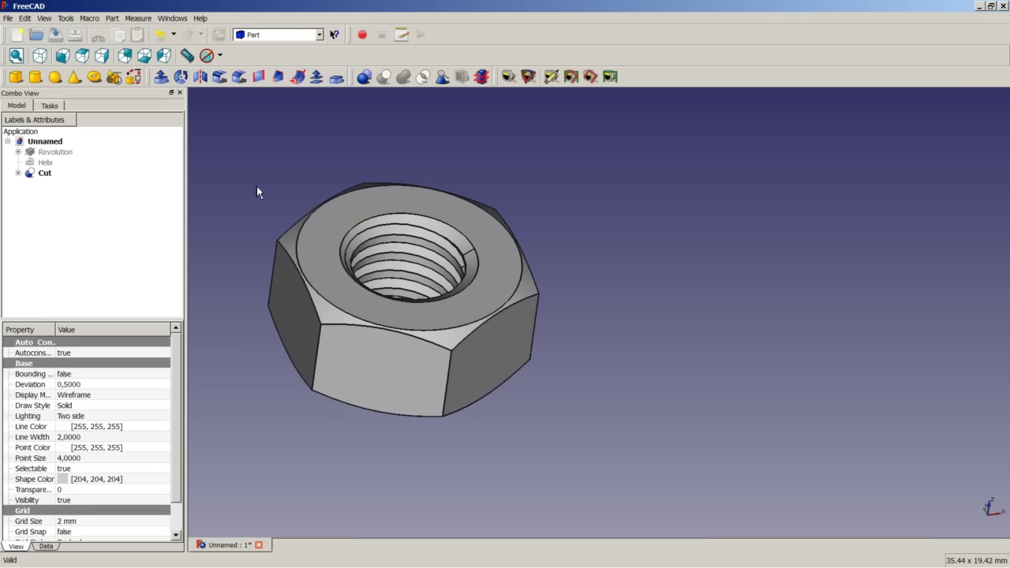
Step: Clear the selection and examine the whole threaded nut in a fitted isometric view
{"action": "left_click", "coordinate": [256, 186]}
{"action": "middle_click_drag", "start_coordinate": [466, 331], "coordinate": [481, 371]}
{"action": "left_click", "coordinate": [40, 55]}
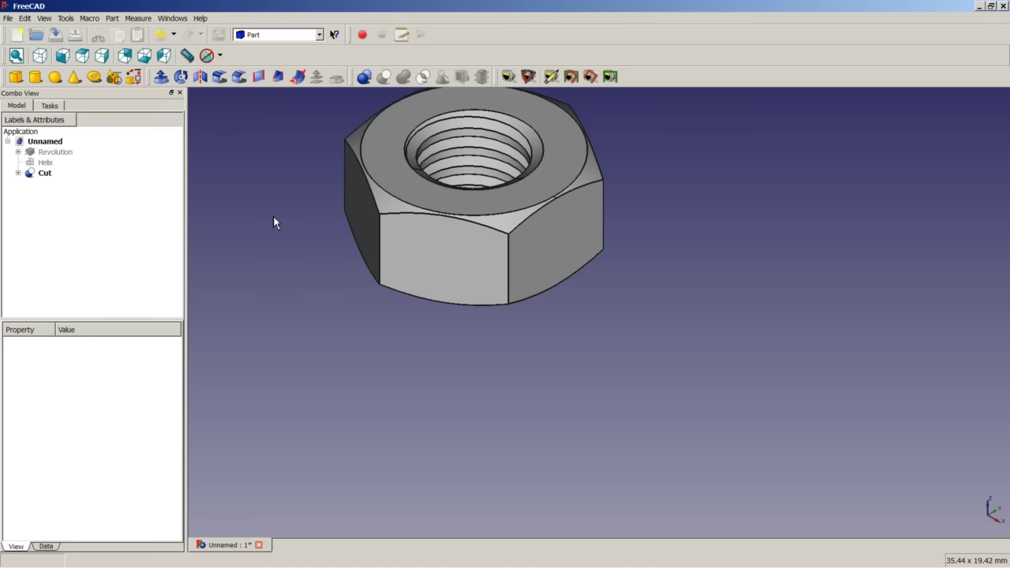
{"action": "right_click", "coordinate": [272, 214]}
{"action": "left_click", "coordinate": [293, 222]}
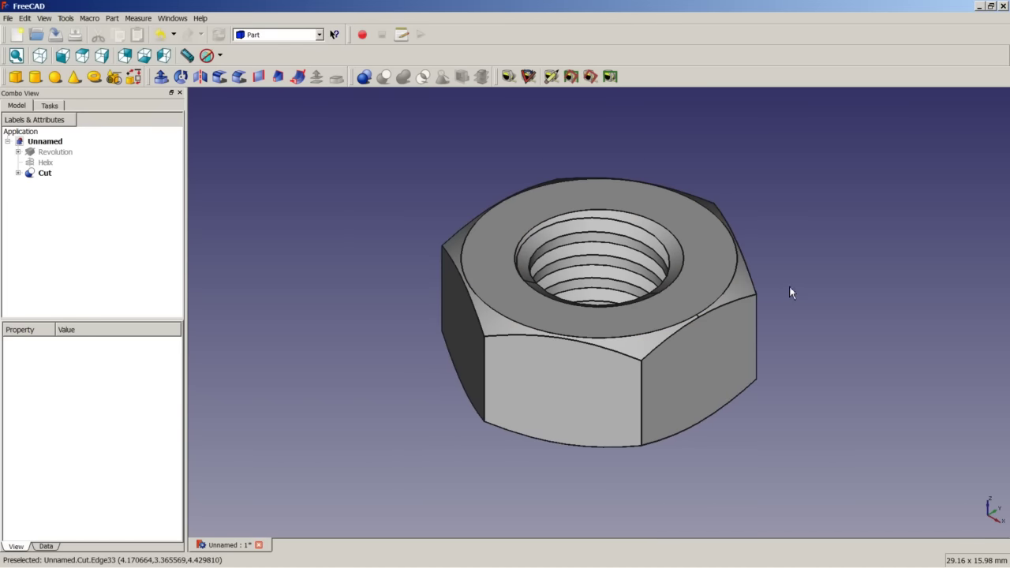